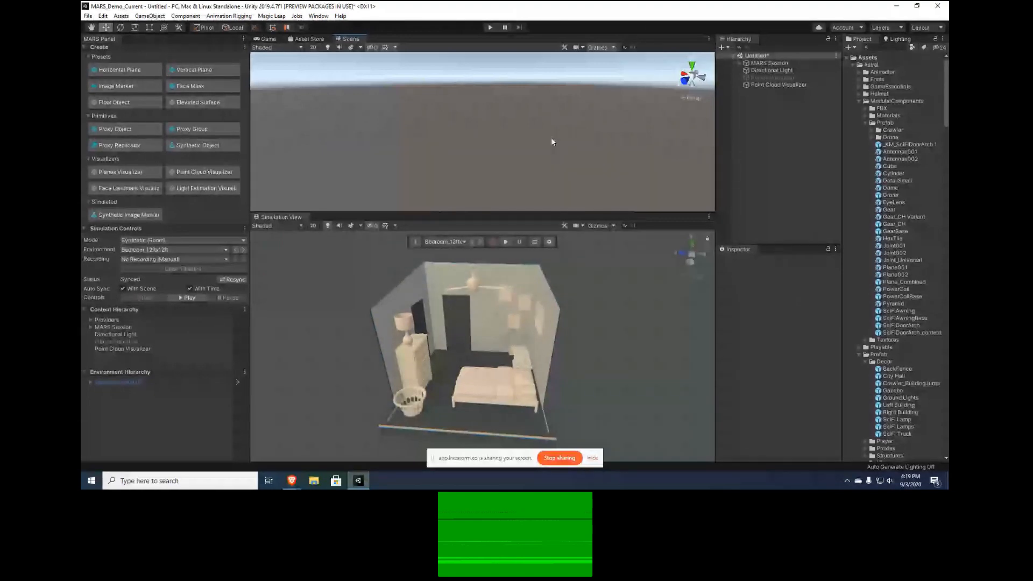
Check the scene's camera output in the Game view and return to the Scene view
click(268, 39)
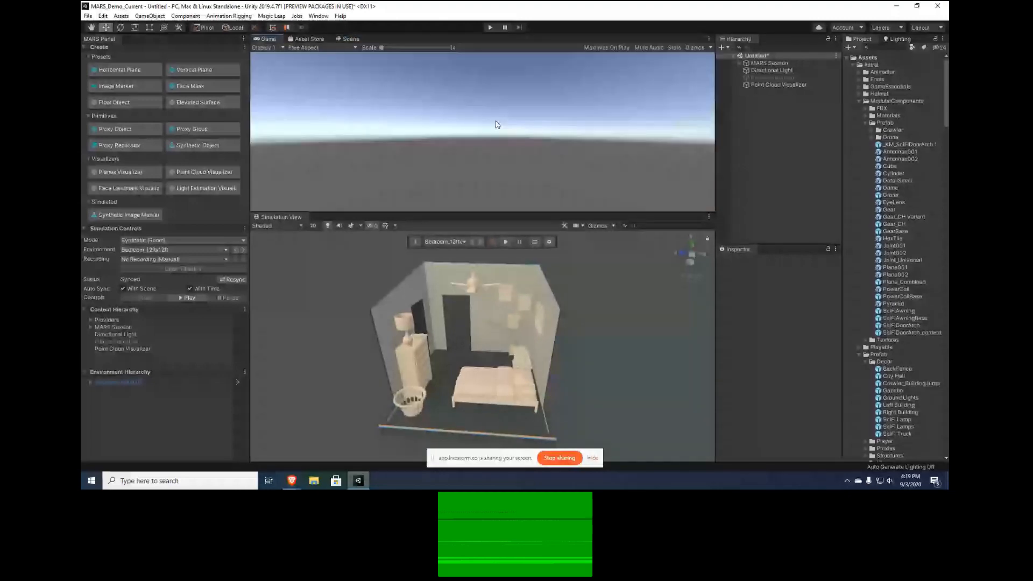
click(350, 39)
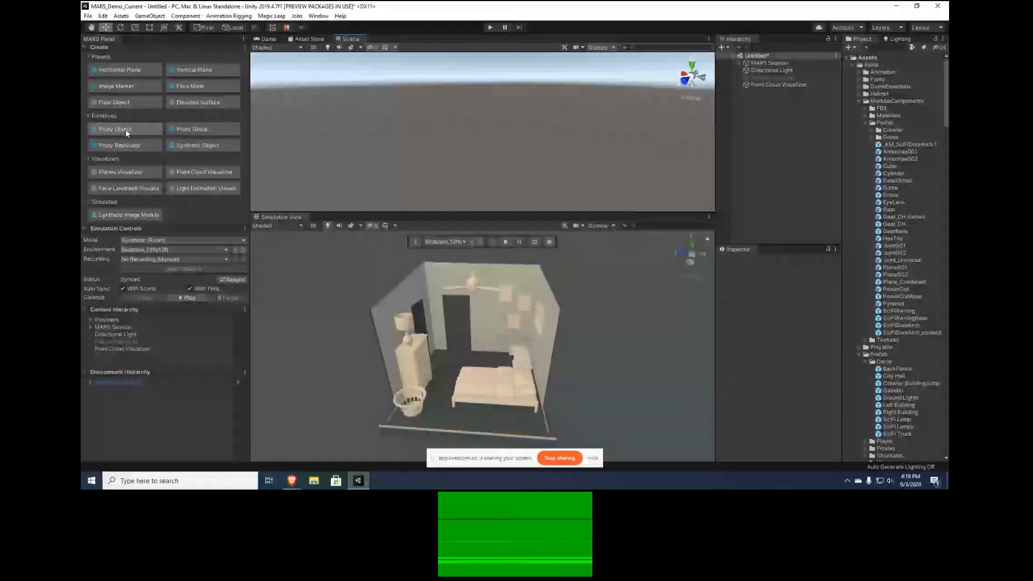
Try out the Horizontal Plane preset and the Synthetic Object primitive in the scene, removing each one again
click(124, 70)
click(770, 93)
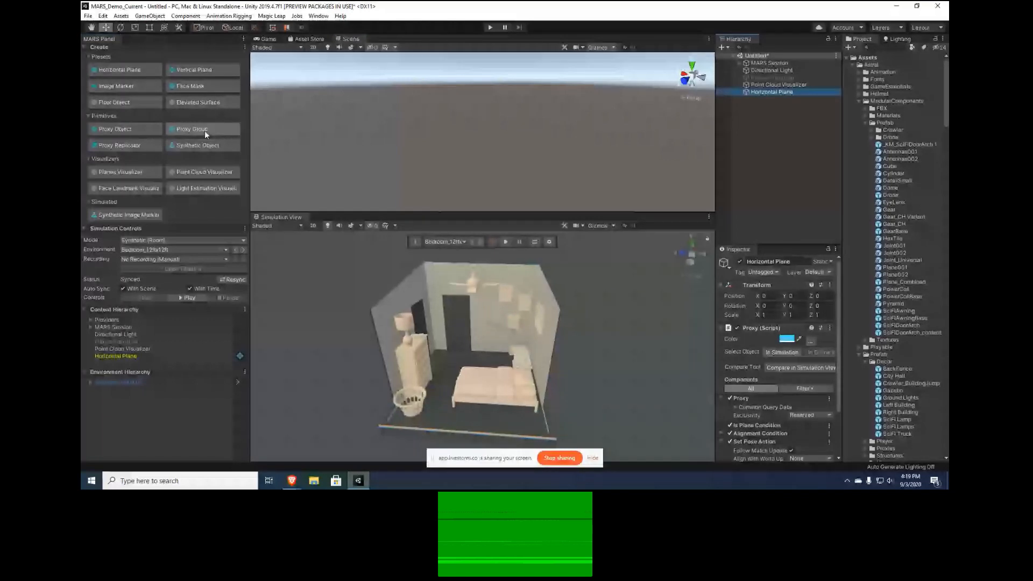
click(203, 145)
click(776, 92)
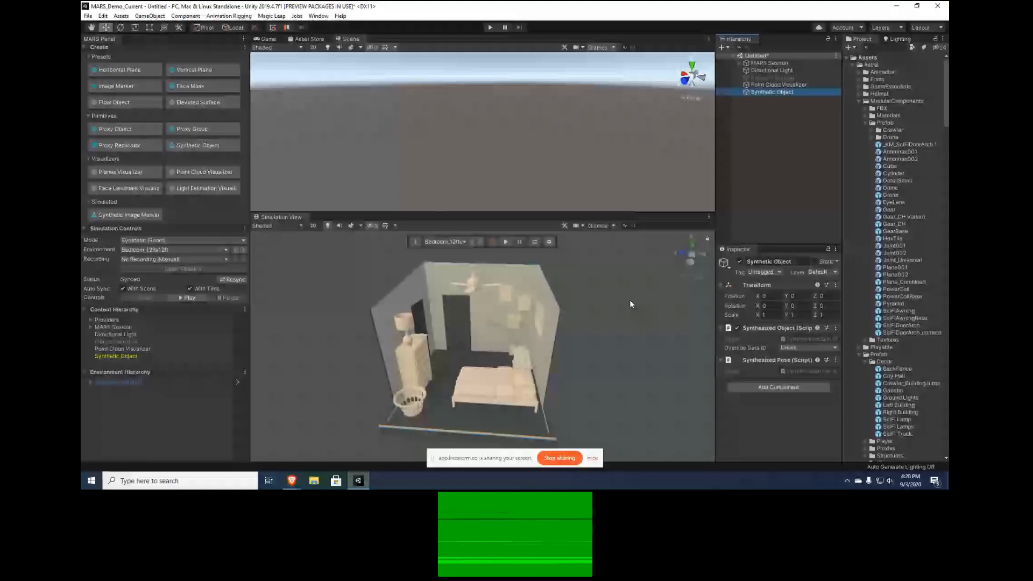
click(780, 92)
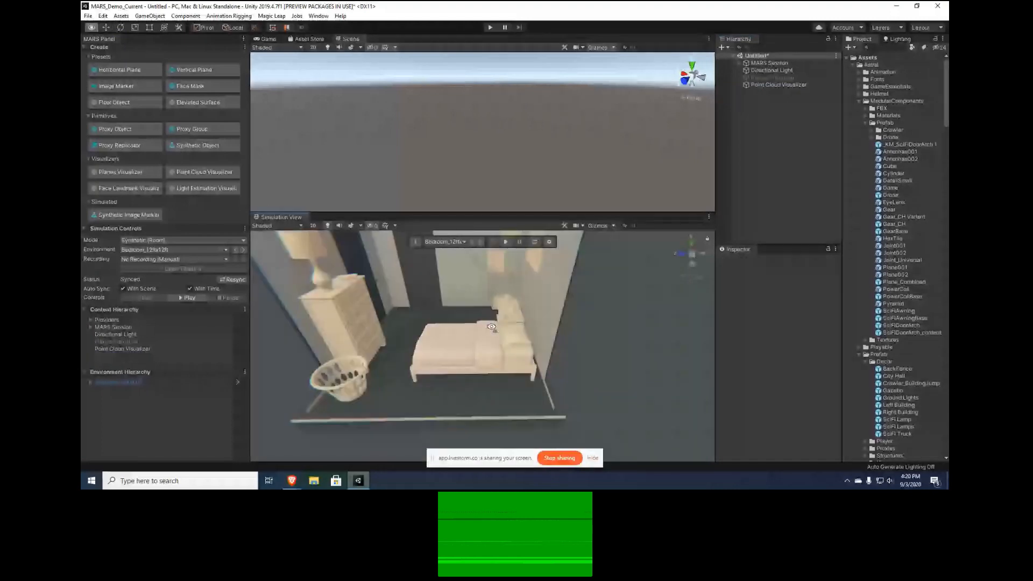
Place the Gear prefab on the bed in the simulated bedroom, creating a Plane proxy with the Height Above Floor condition enabled
right_drag(491, 327, 515, 308)
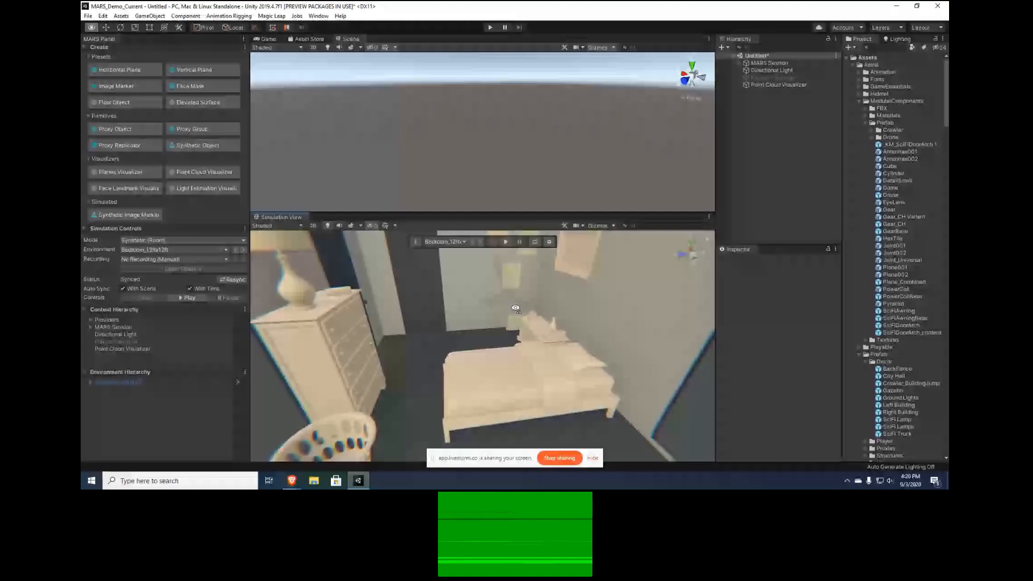
right_drag(515, 308, 498, 370)
drag(498, 370, 498, 368)
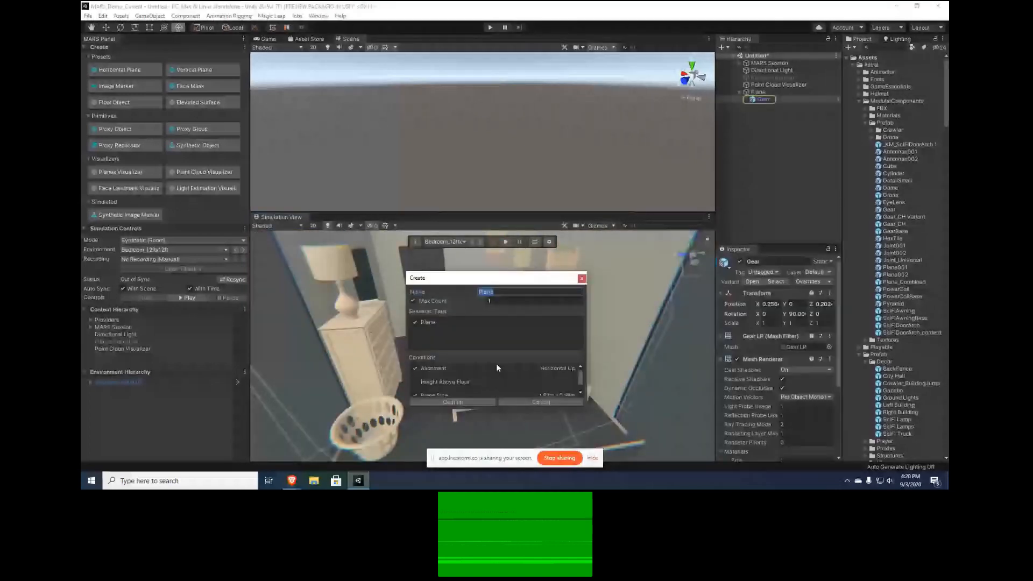
scroll(497, 365, down, 1)
click(436, 374)
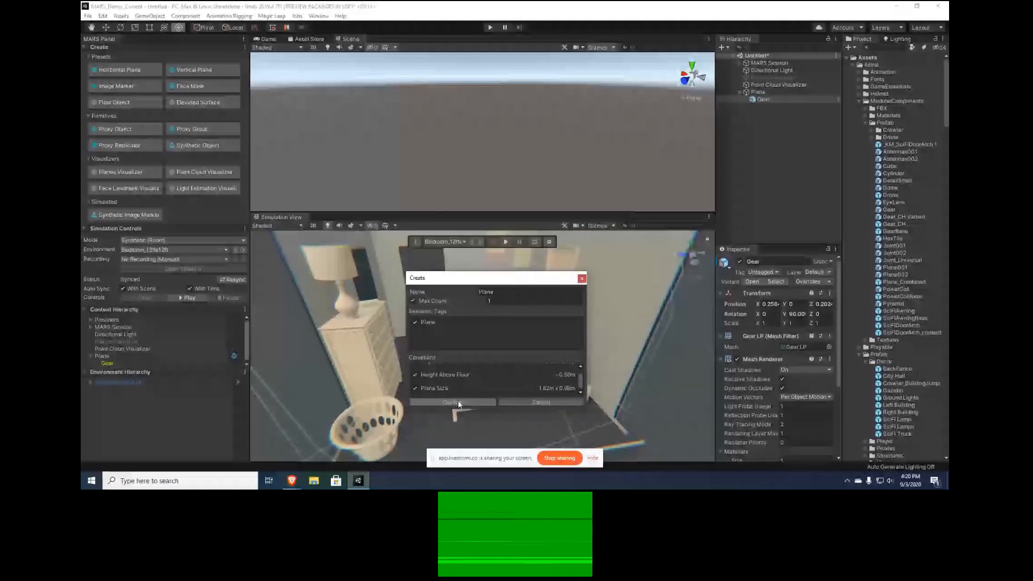
click(452, 402)
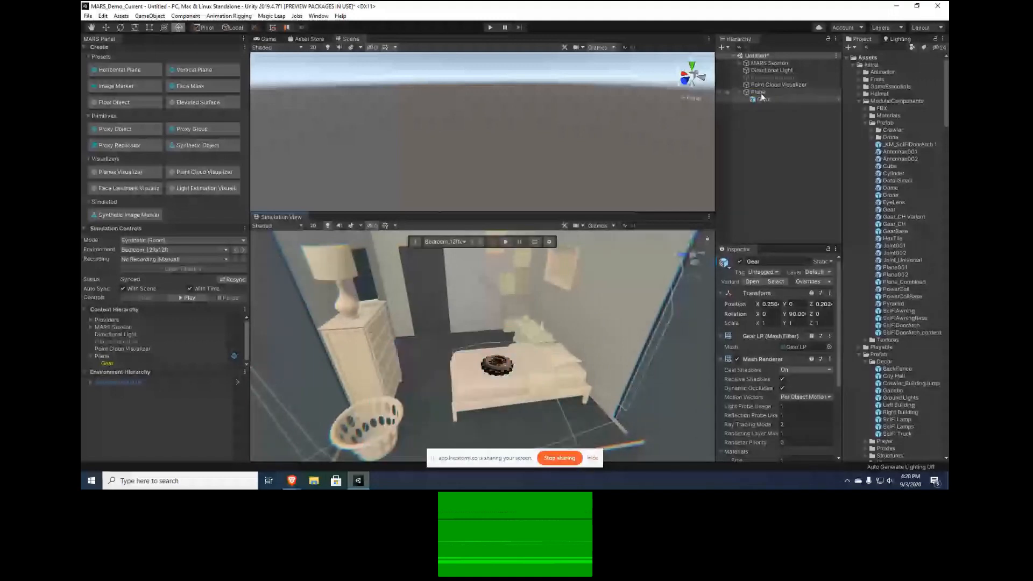
Undo the gear placement together with its Plane proxy and return to the Move tool
key(ctrl+z)
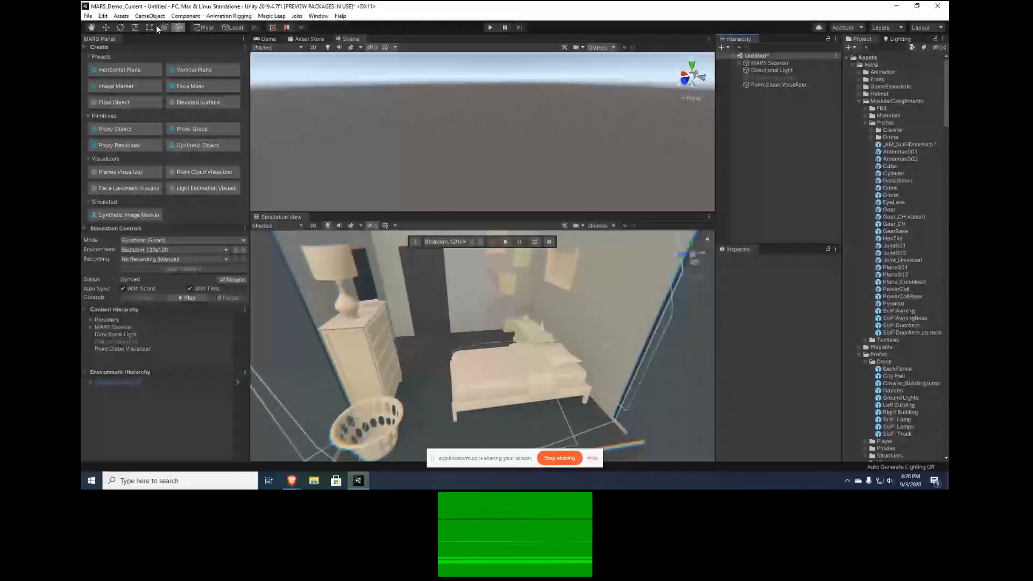
key(w)
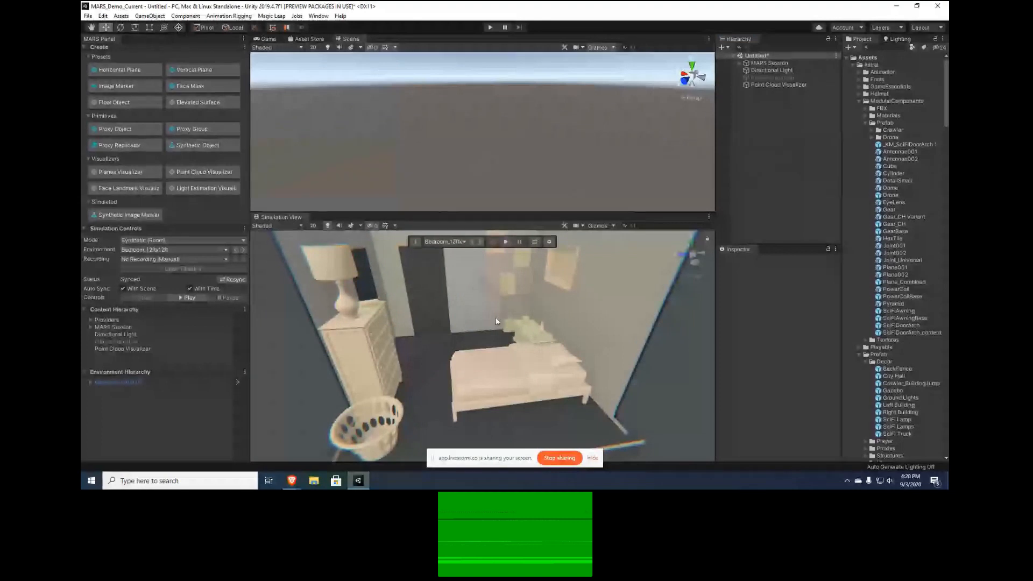
right_drag(467, 325, 458, 327)
key(s)
key(w)
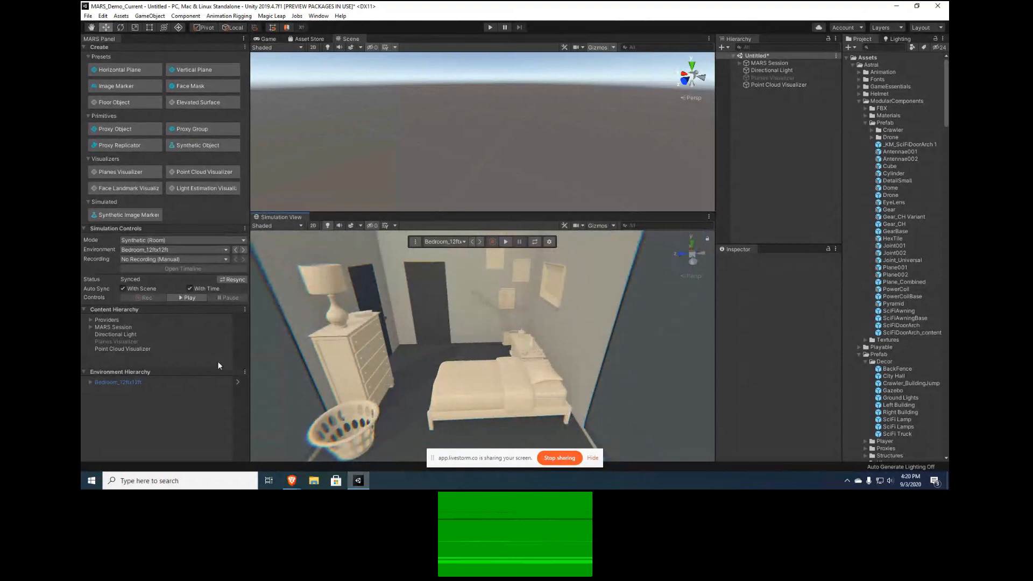
Open the Bedroom_12ftx12ft environment prefab for editing and enlarge the scene view
click(237, 382)
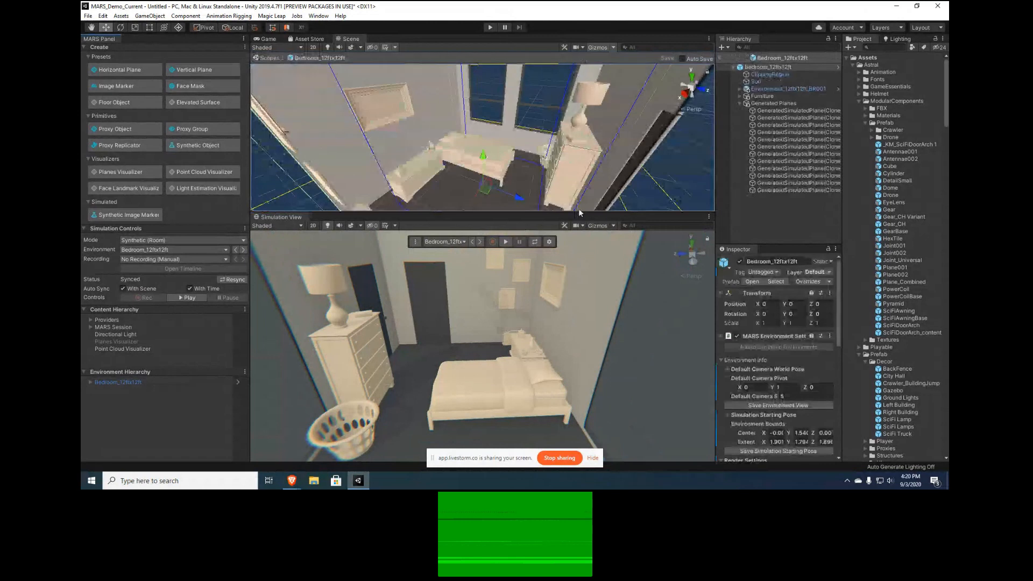
drag(578, 209, 578, 248)
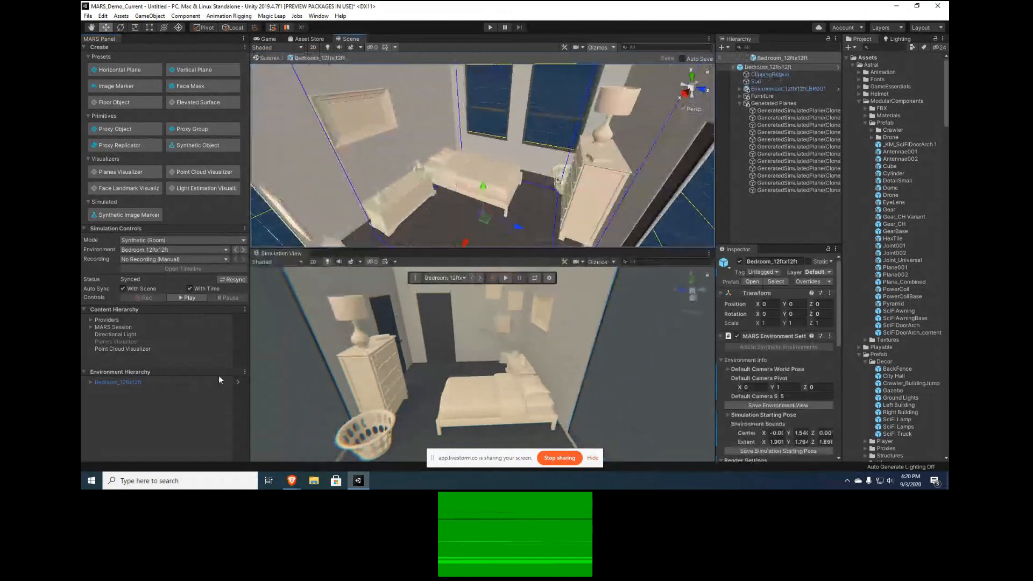
click(239, 381)
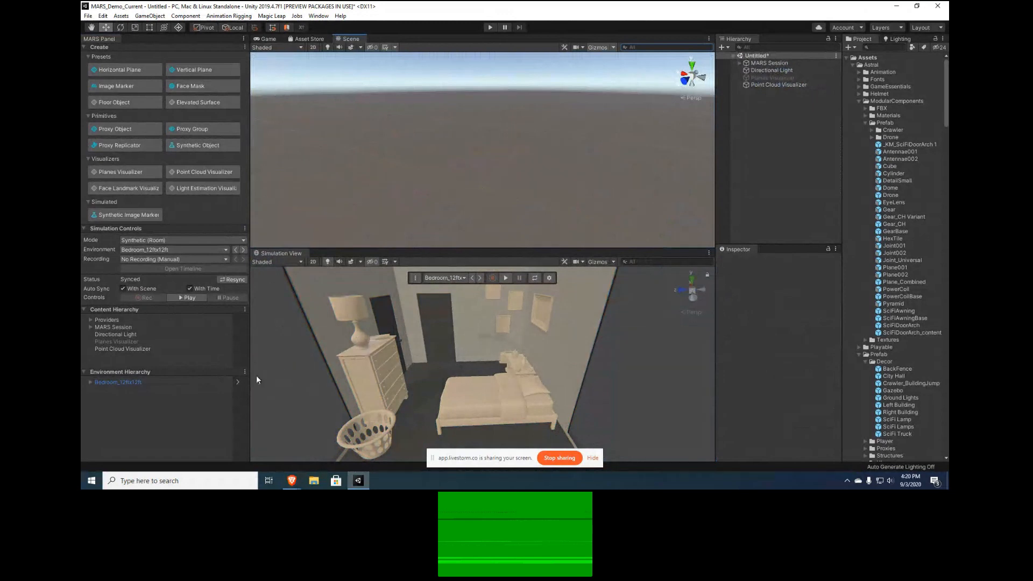
click(235, 380)
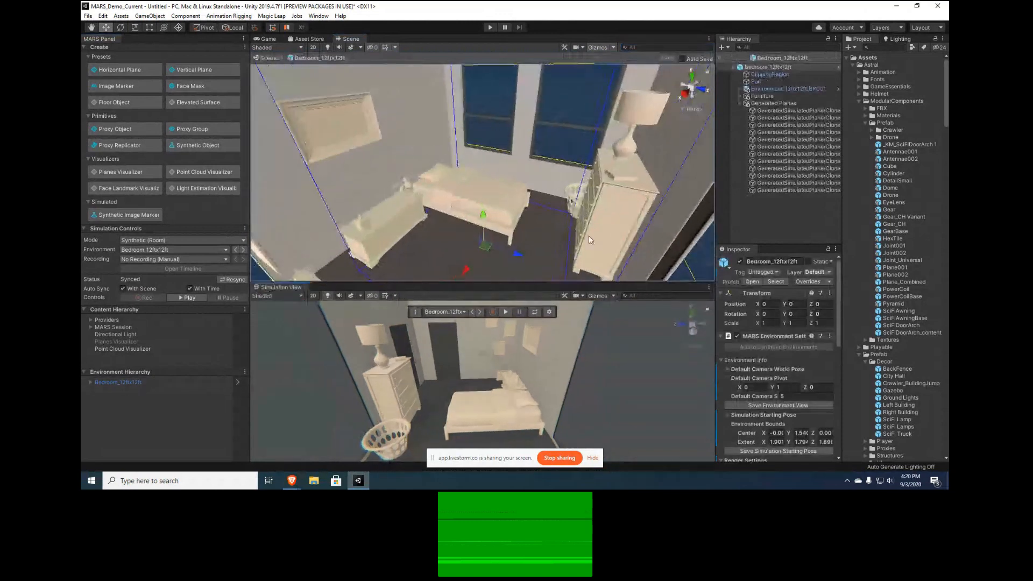
Examine the bedroom environment prefab's walls, furniture and surrounding bounds from several angles inside and outside the room
scroll(517, 160, down, 5)
right_drag(517, 160, 519, 159)
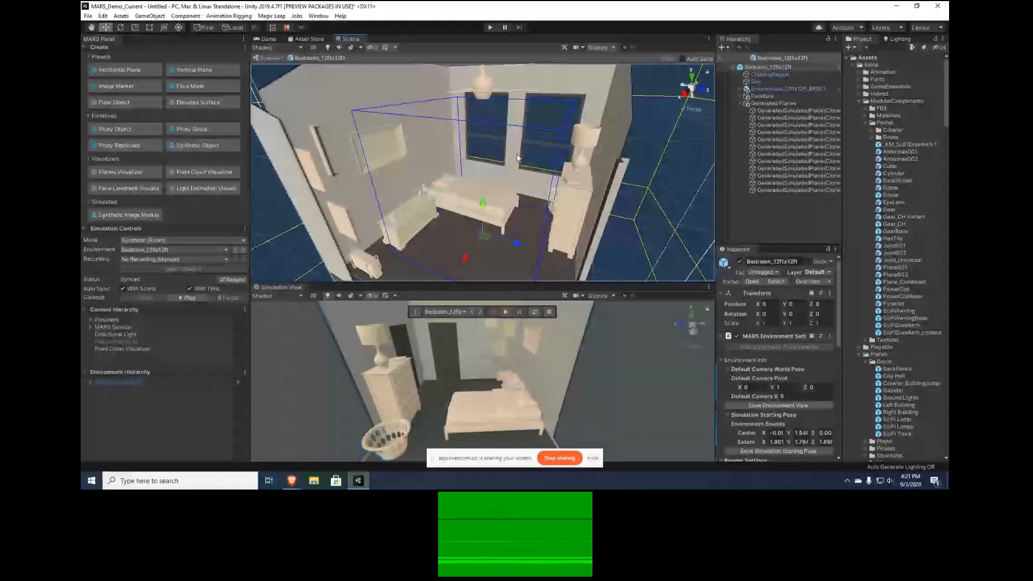
scroll(516, 153, down, 4)
alt+drag(517, 154, 496, 169)
right_drag(496, 169, 523, 170)
key(s)
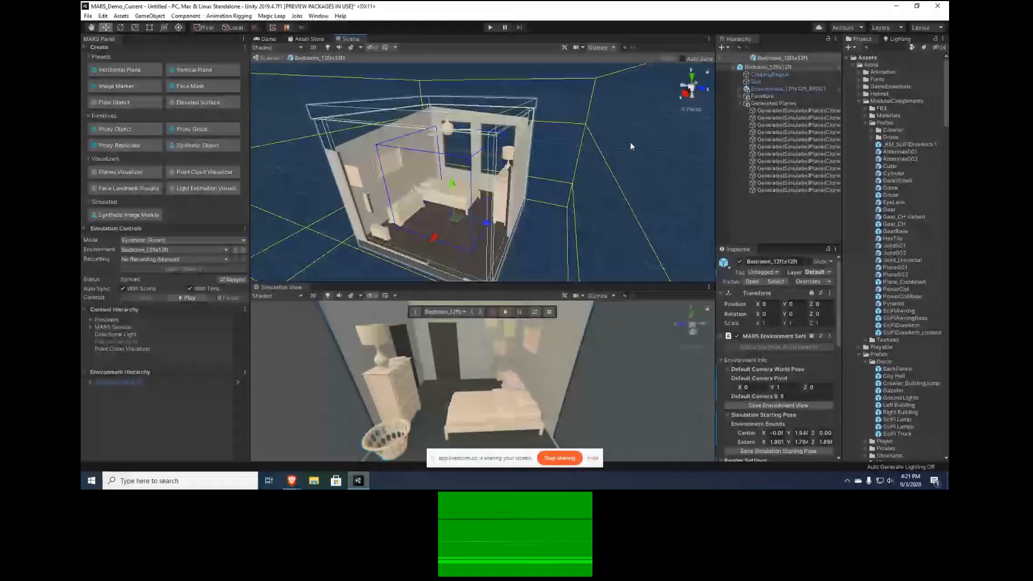
click(630, 142)
alt+drag(630, 142, 662, 179)
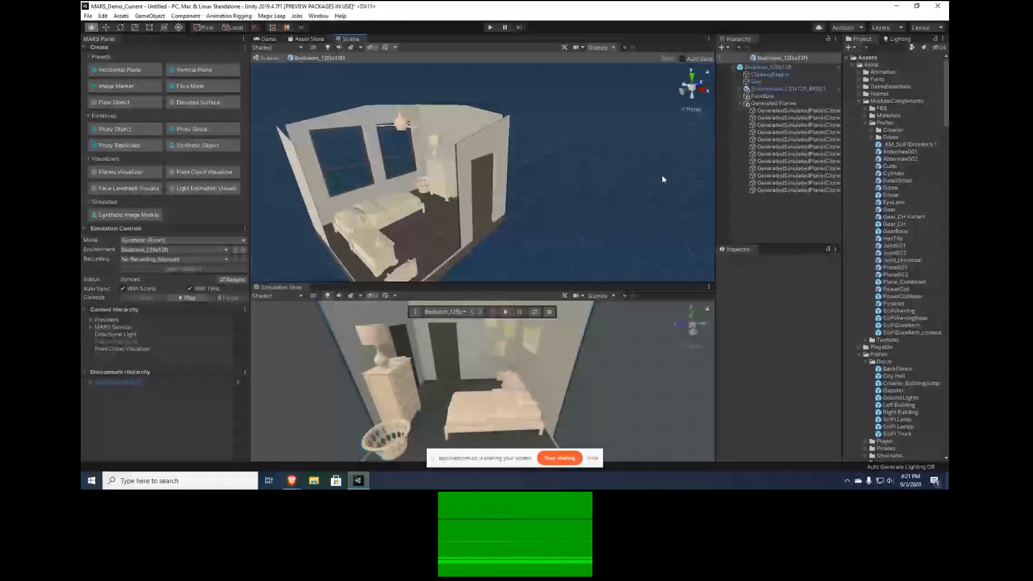
Review the Bedroom_12ftx12ft root object's MARS environment settings, including its Simulation Starting Pose, alongside the simulated room
double_click(767, 67)
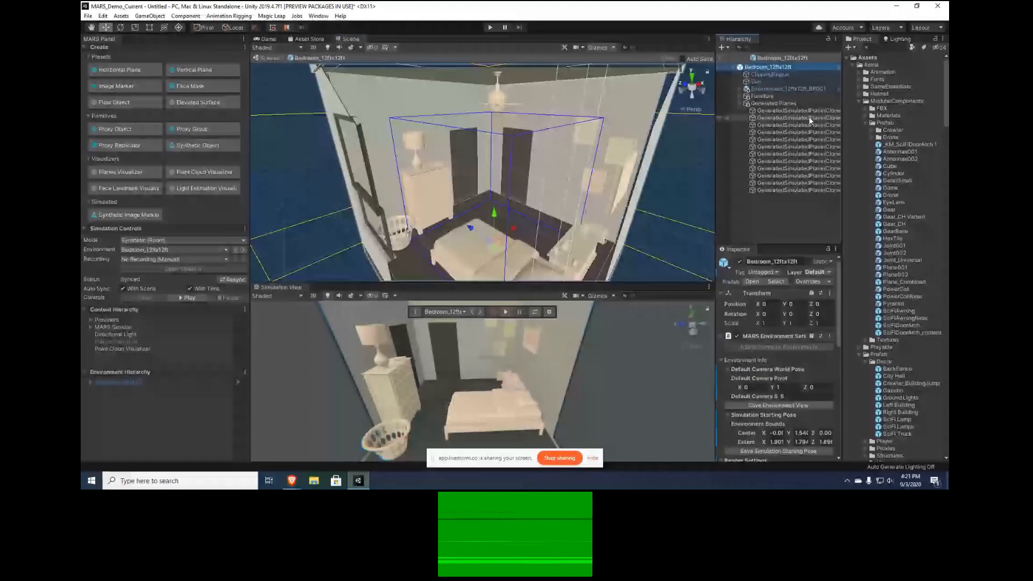
drag(839, 277, 841, 280)
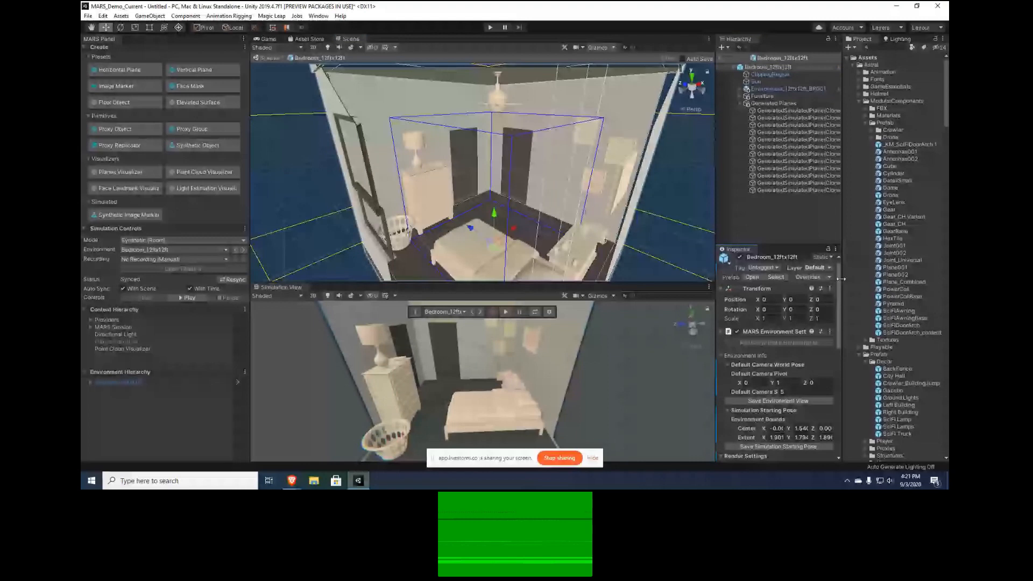
scroll(727, 327, down, 2)
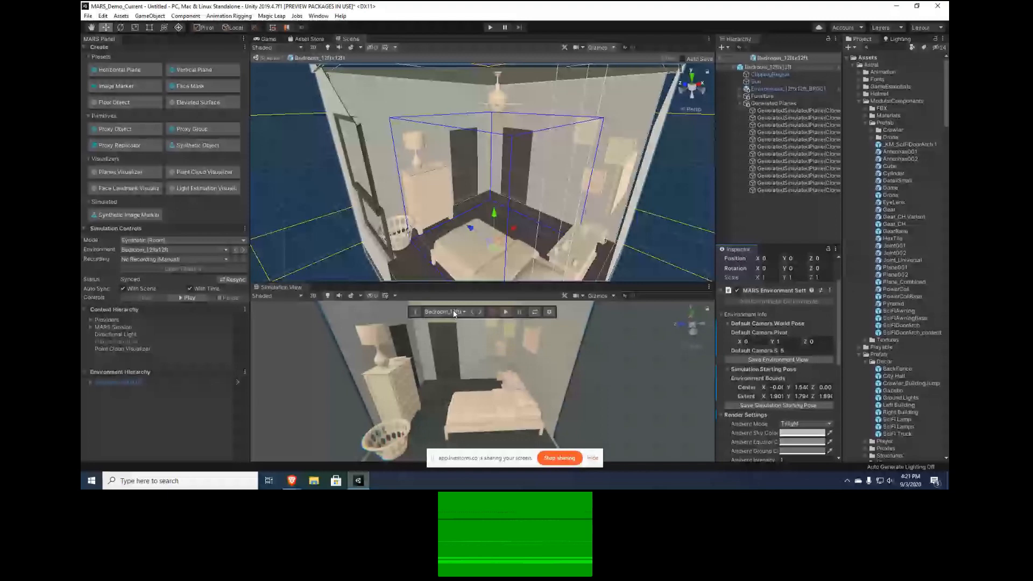
click(621, 348)
alt+drag(621, 347, 602, 347)
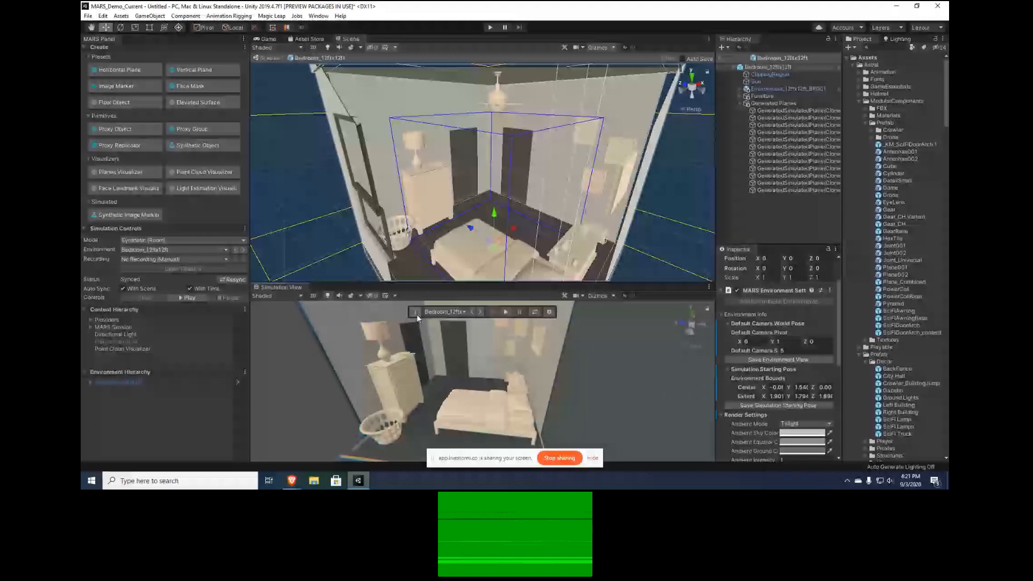
click(416, 313)
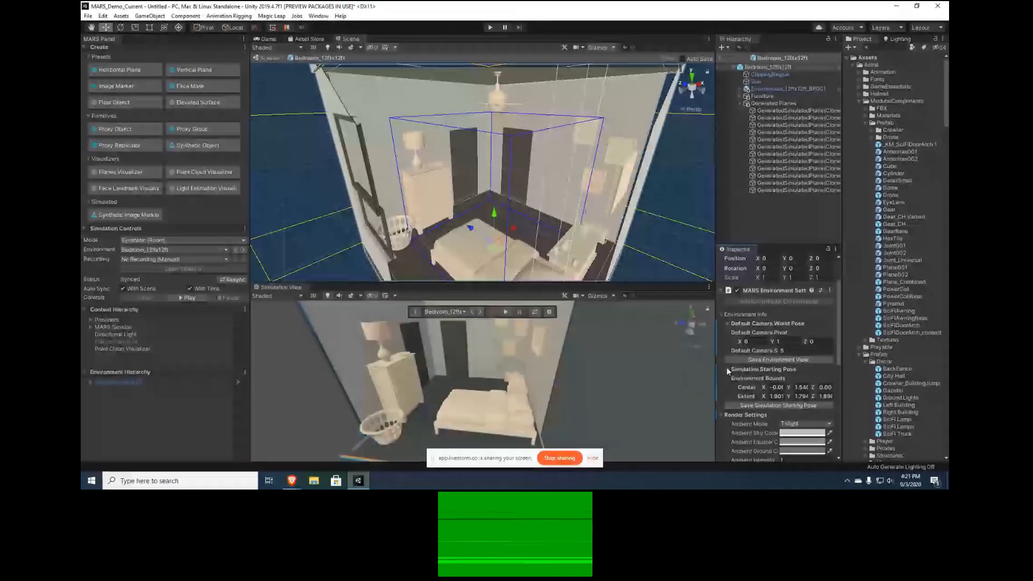
click(729, 369)
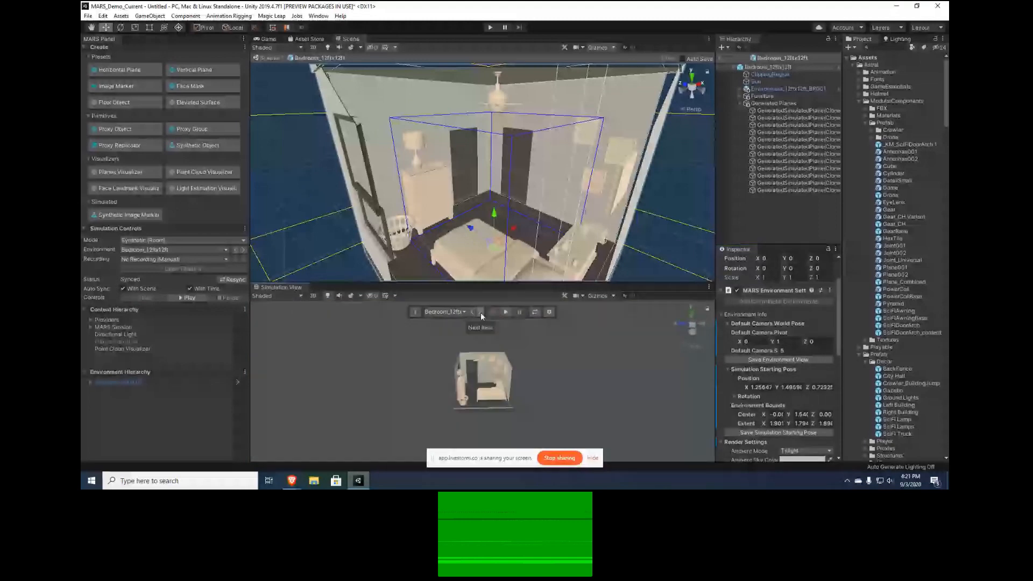
scroll(477, 386, up, 8)
right_drag(478, 387, 471, 389)
key(w)
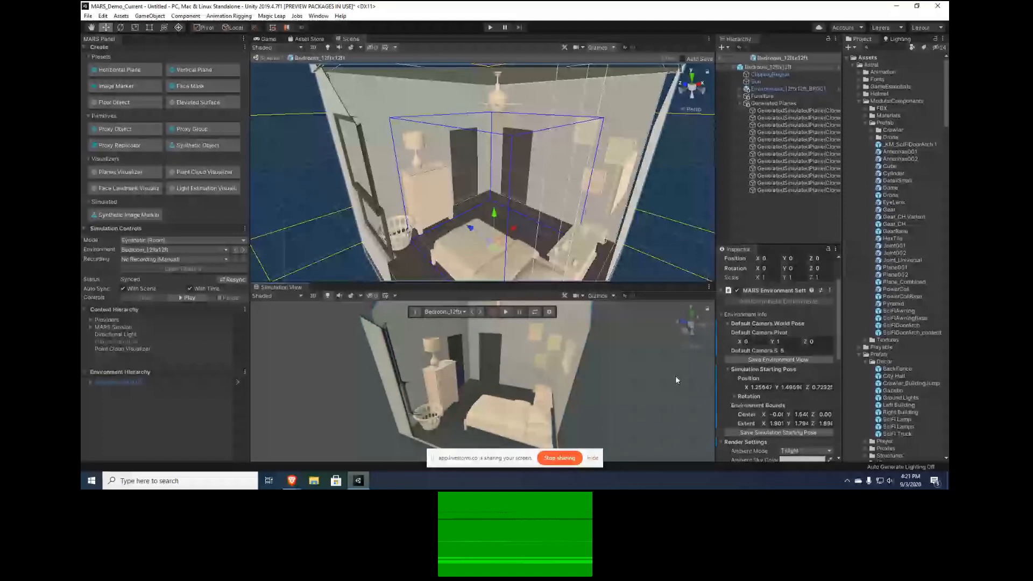
Compare the bedroom environment's Render Settings with the scene's lighting settings, and collapse Render Settings to reach the plane extraction settings
scroll(813, 331, down, 6)
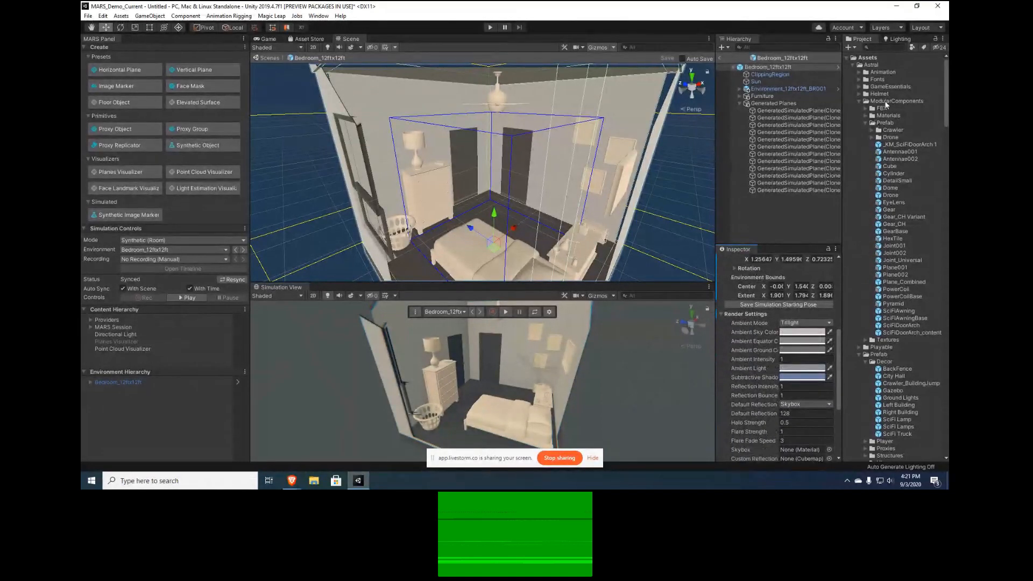
click(900, 39)
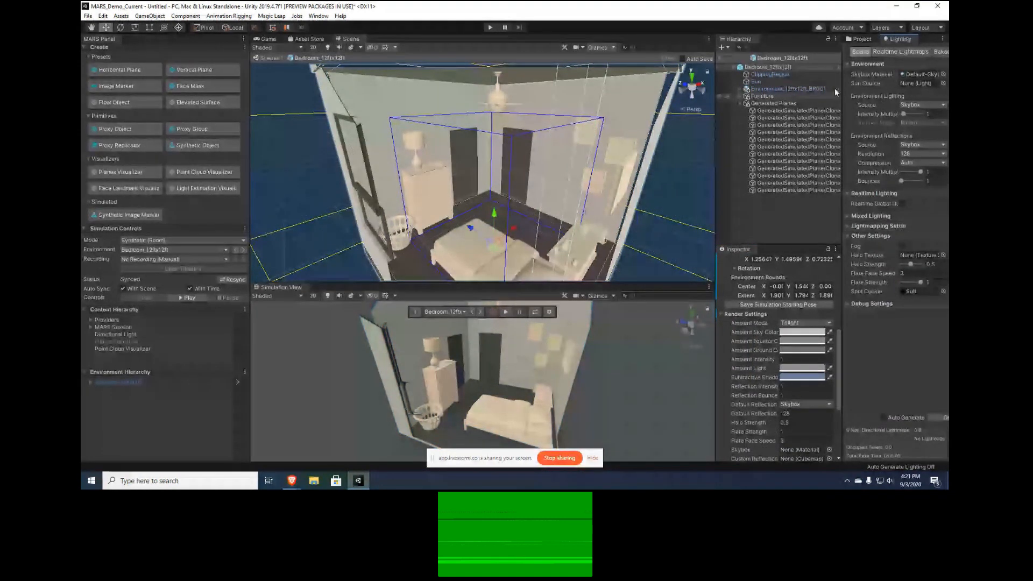
click(861, 39)
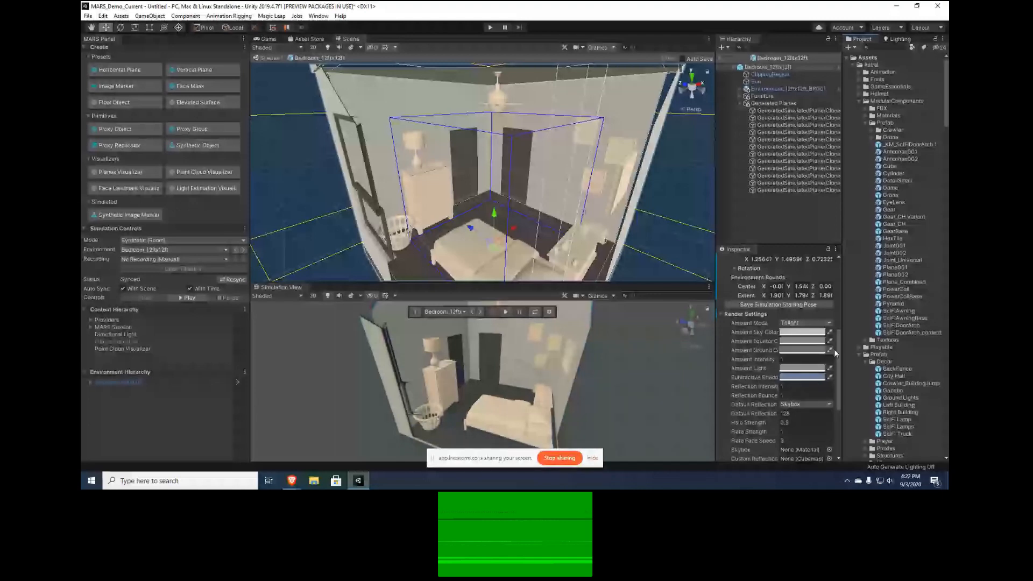
drag(838, 350, 841, 377)
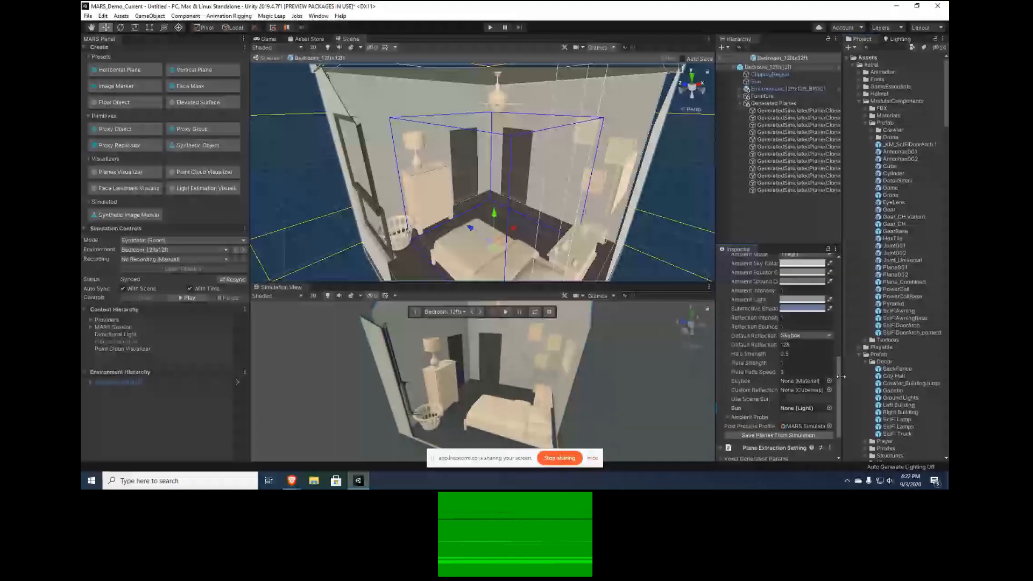
click(722, 374)
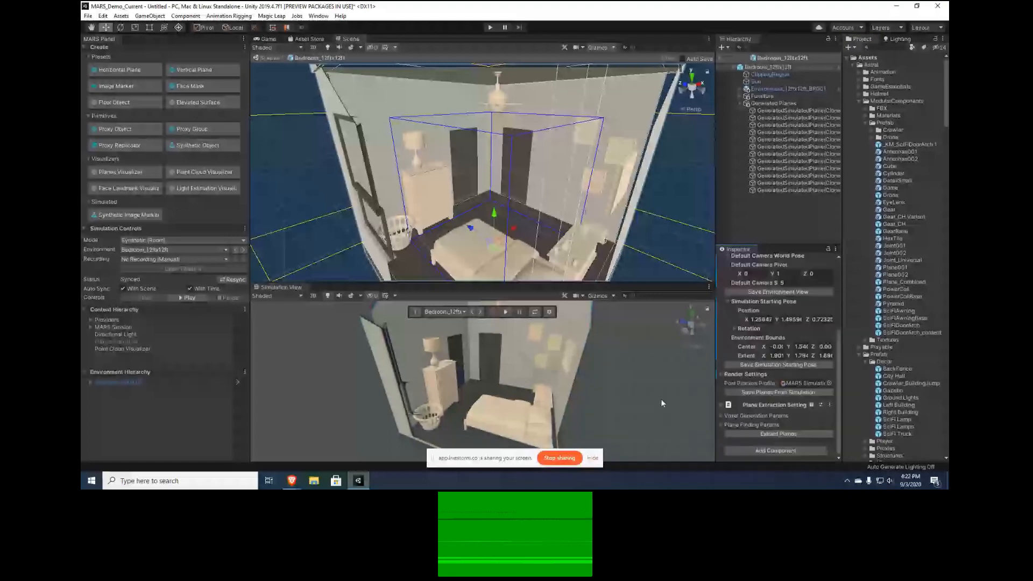
Inspect the generated plane data on the simulated bedroom's surfaces and return to the Move tool
right_drag(553, 226, 546, 228)
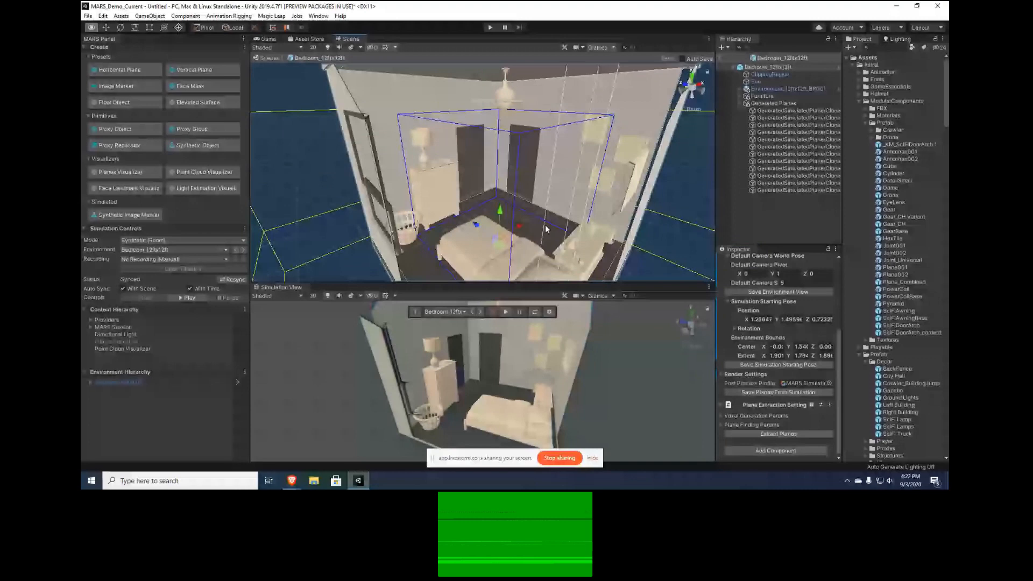
right_drag(546, 228, 538, 239)
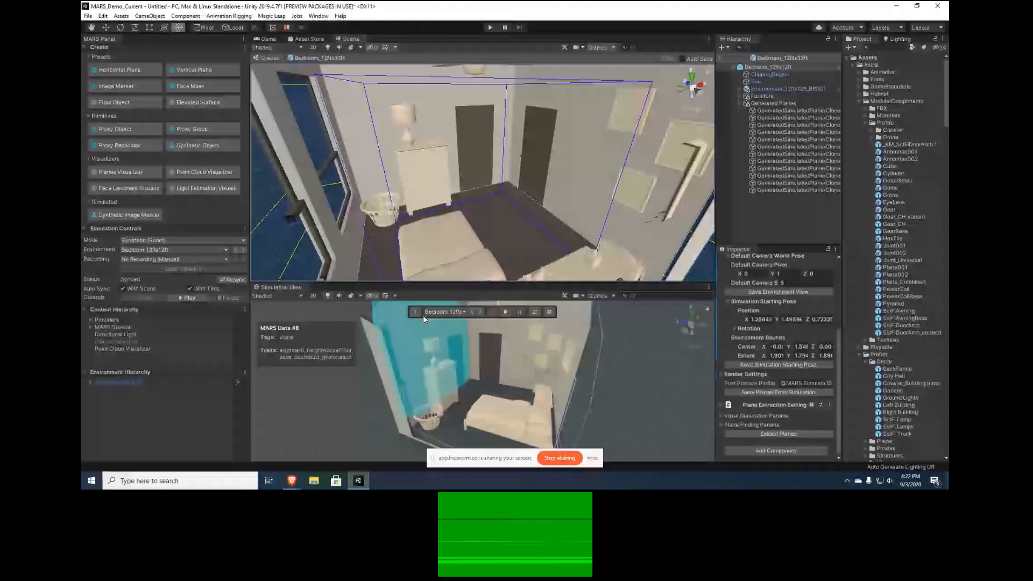
key(w)
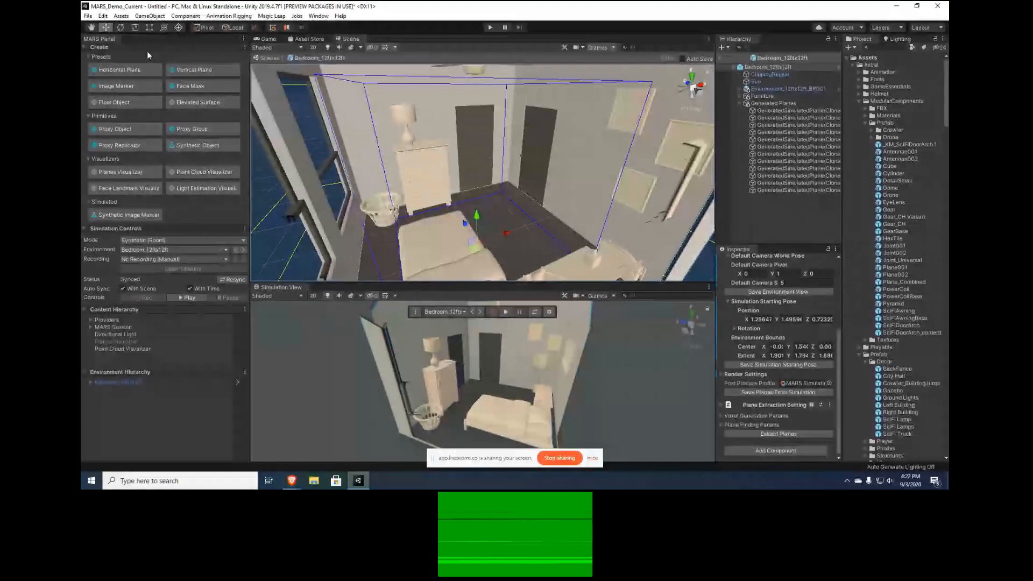
Review the ClippingRegion object's X Ray Region settings and examine how the simulated bedroom's walls clip from several viewing angles
click(786, 74)
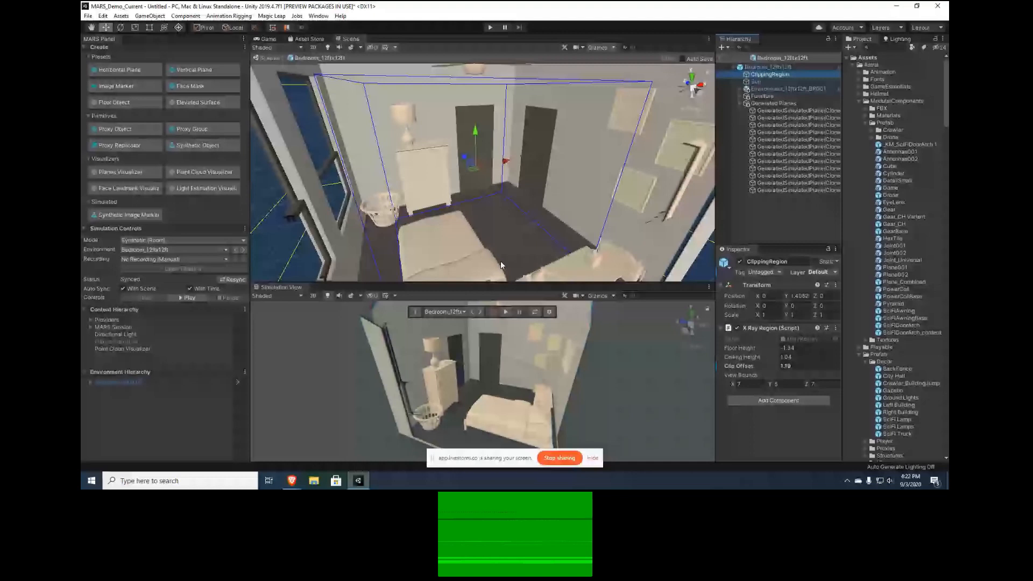
alt+drag(497, 377, 456, 334)
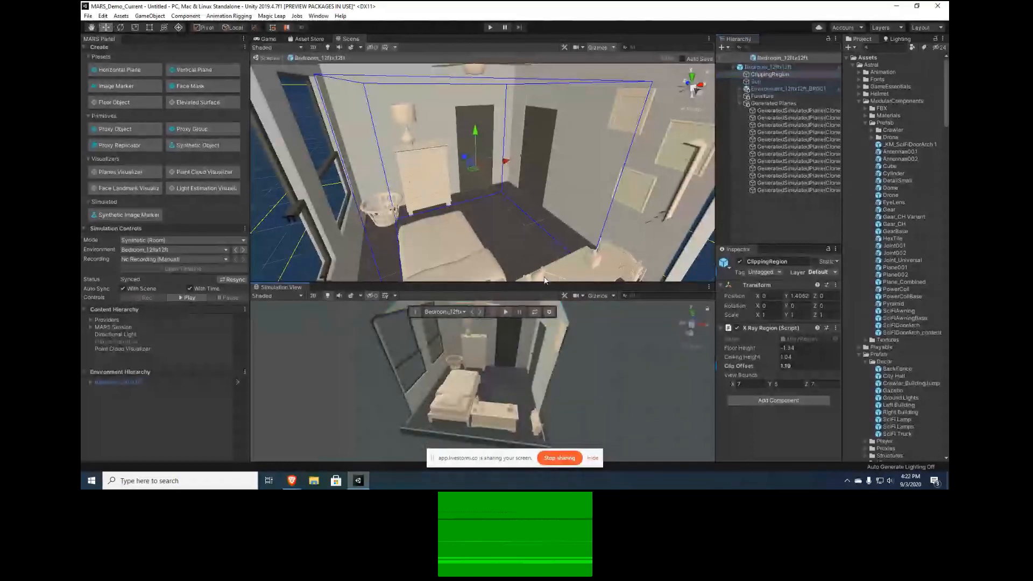
drag(544, 282, 547, 215)
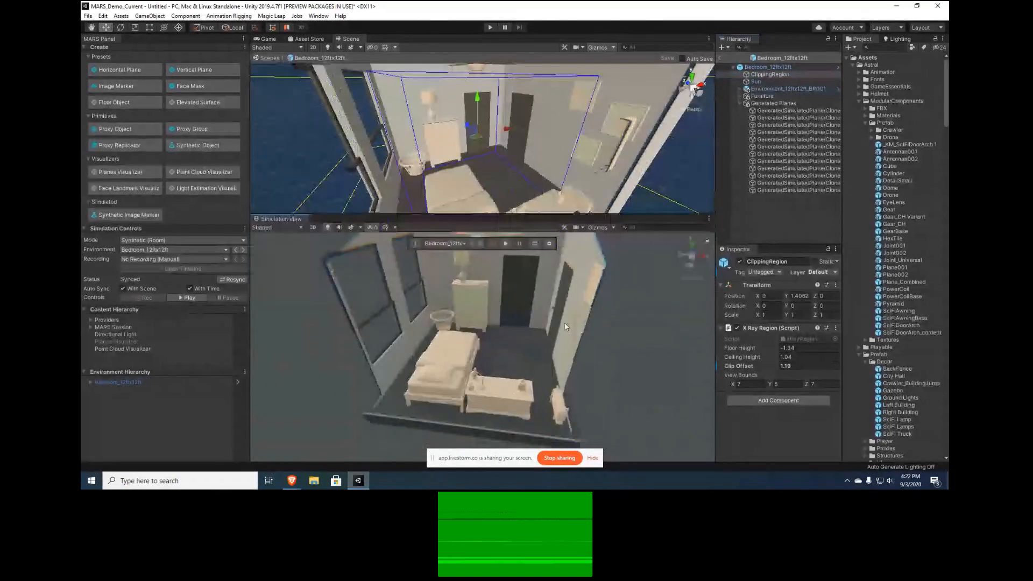
alt+drag(566, 327, 679, 294)
alt+drag(786, 289, 603, 323)
click(594, 458)
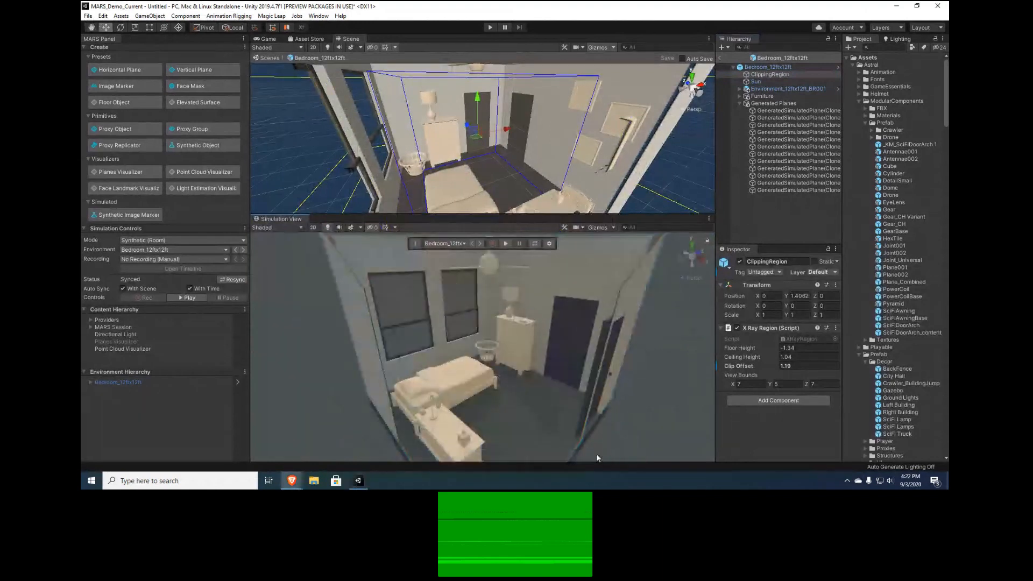
alt+drag(570, 351, 424, 369)
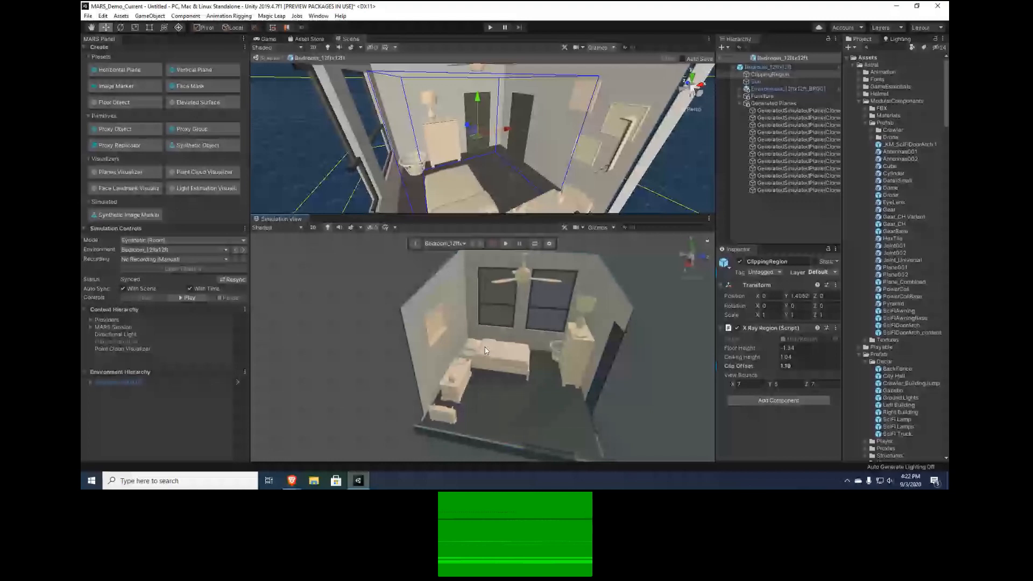
drag(587, 215, 578, 318)
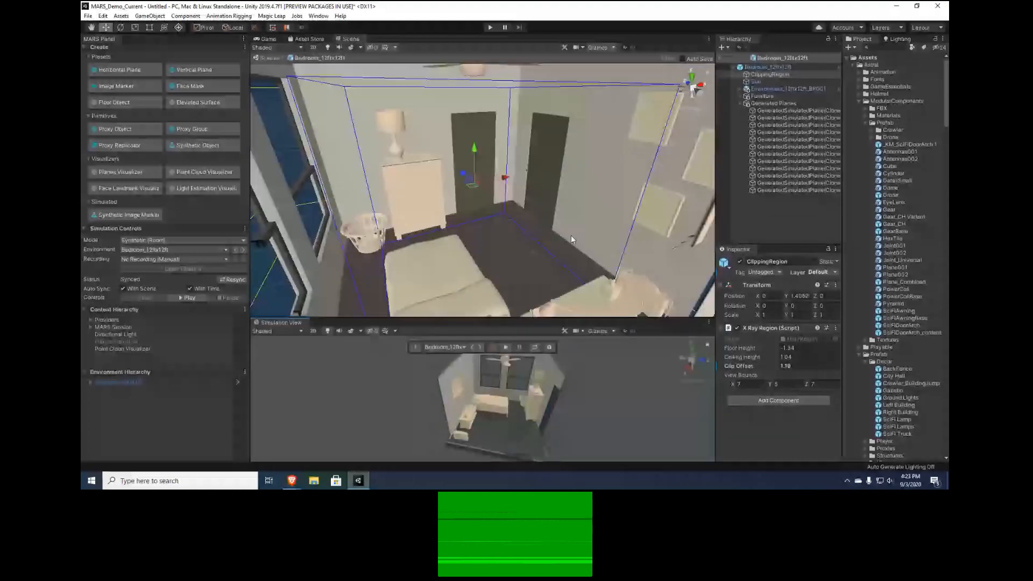
scroll(571, 239, down, 5)
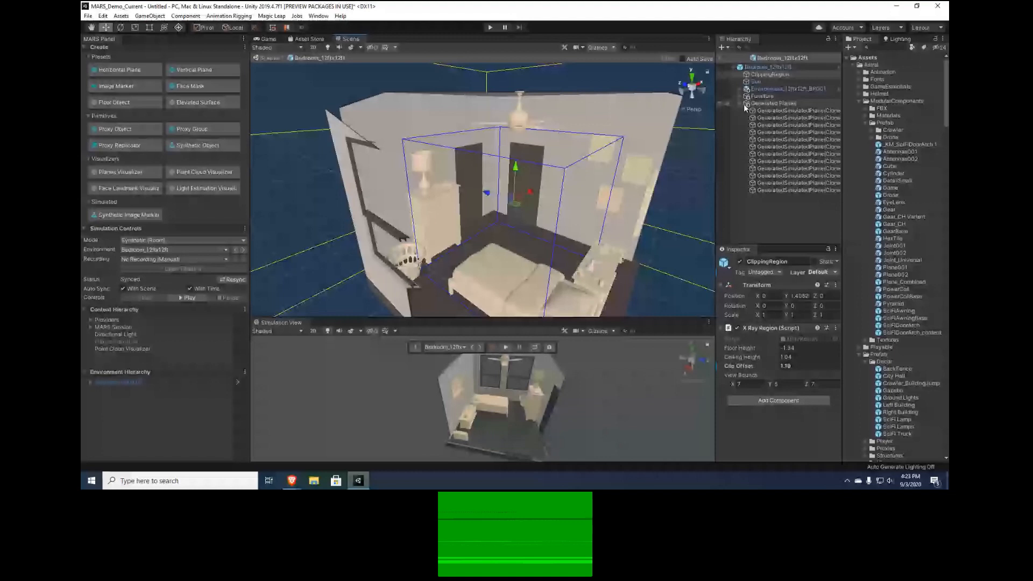
Add a 3D cylinder to the bedroom prefab with the furniture hidden, and view it in the empty room
right_click(779, 168)
mouse_move(821, 264)
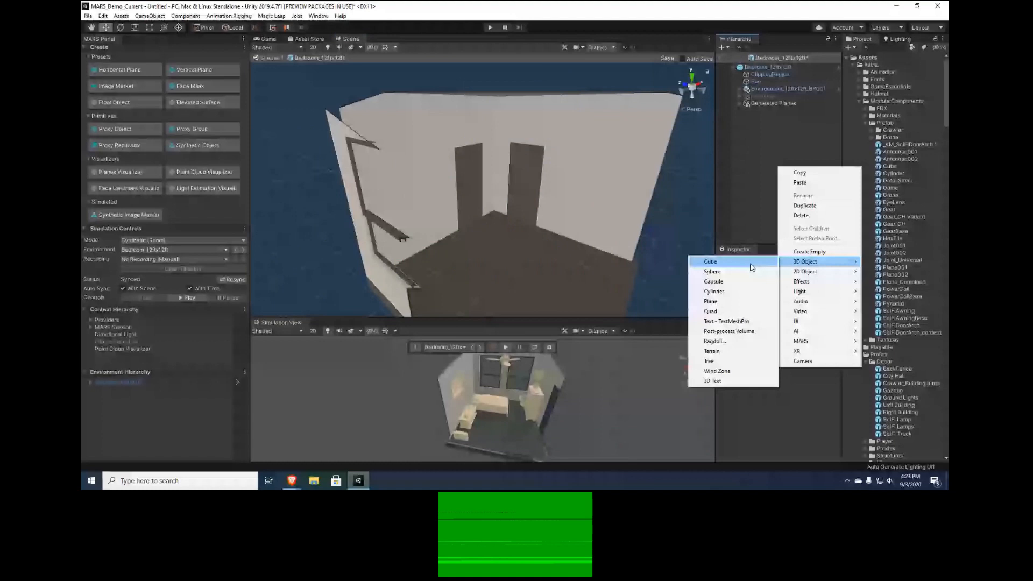
click(761, 291)
click(768, 295)
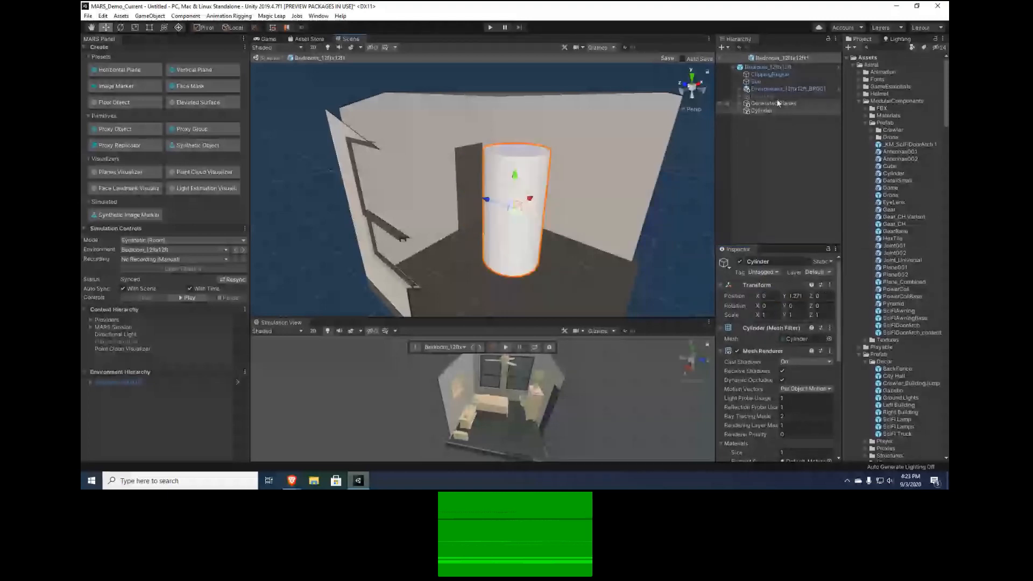
right_drag(593, 243, 672, 231)
Add a 3D quad beside the cylinder in the bedroom prefab, entering 0 for its position
right_click(773, 150)
mouse_move(816, 247)
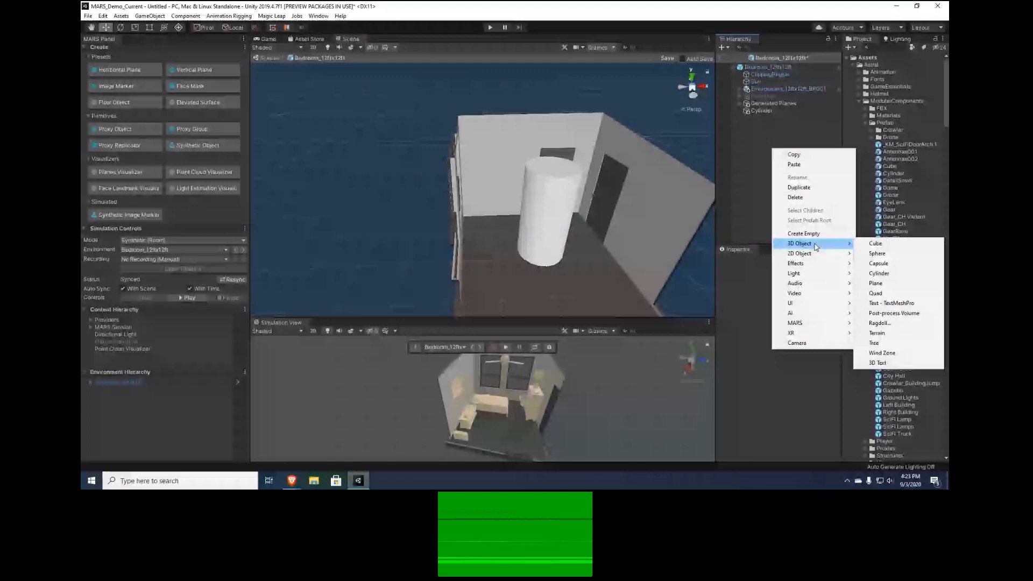
click(875, 293)
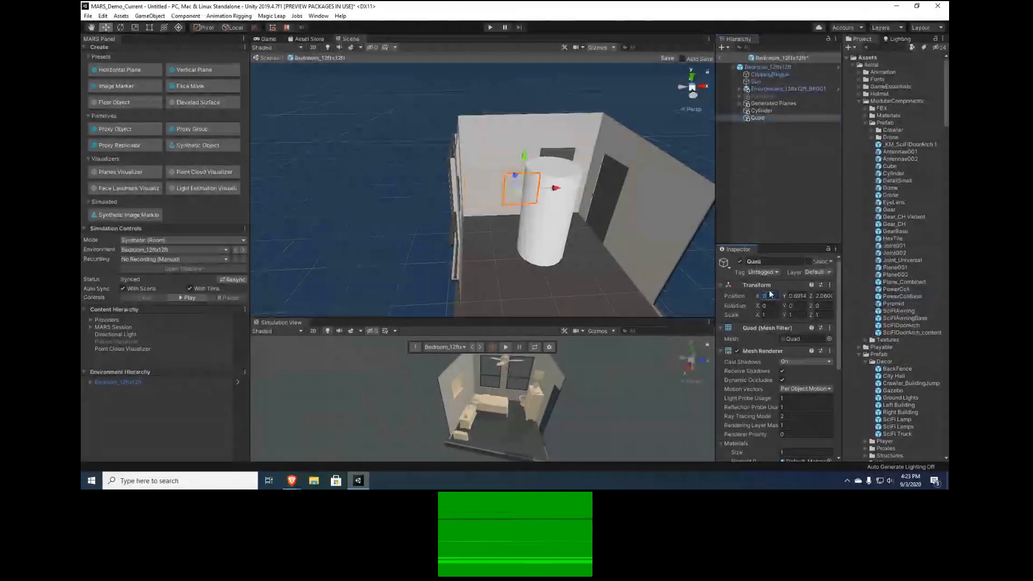
key(Tab)
text(0)
key(Tab)
text(0)
Stretch the quad with the Rect tool into a wall about 6.2 by 4 units across the room's open side
drag(545, 236, 671, 122)
key(t)
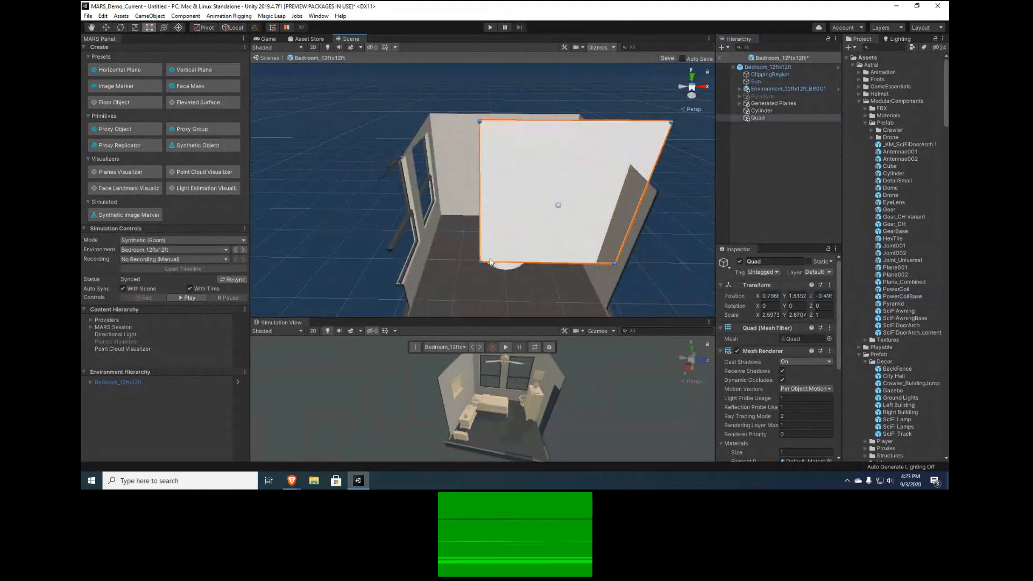
drag(490, 262, 338, 296)
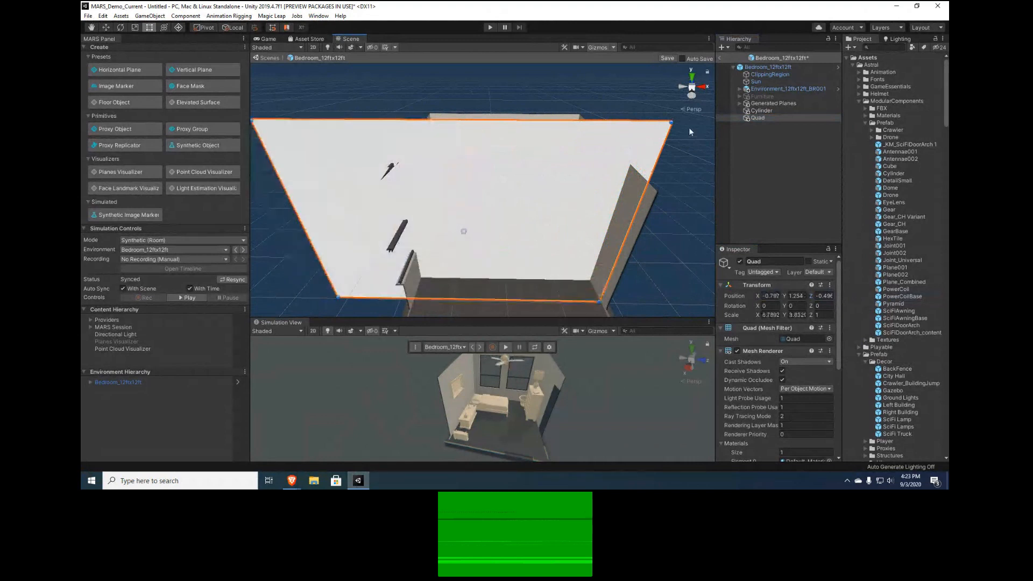
drag(671, 122, 712, 106)
View the quad wall from outside the room and delete both the quad and the cylinder
alt+drag(538, 189, 571, 191)
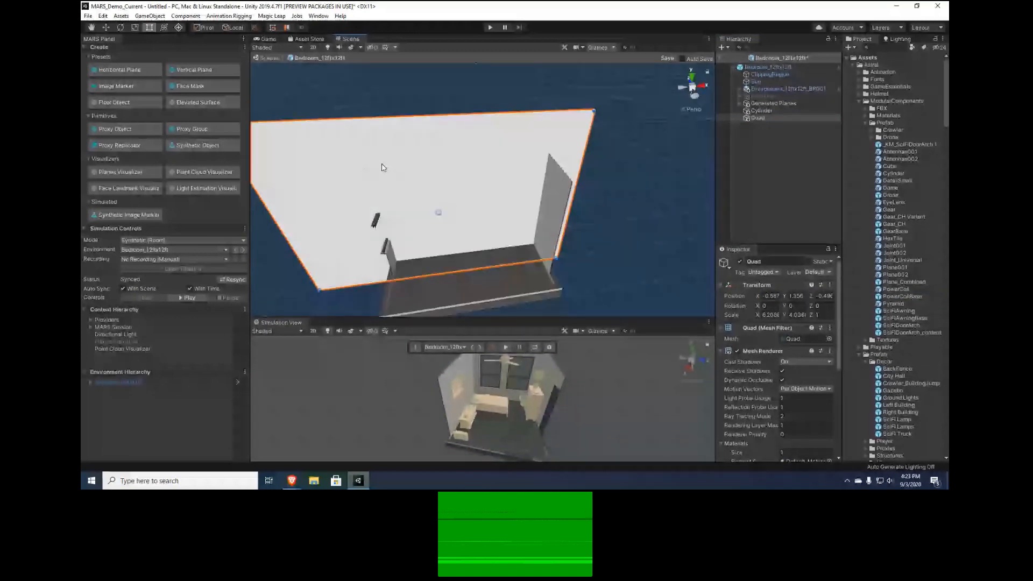
alt+drag(382, 167, 344, 182)
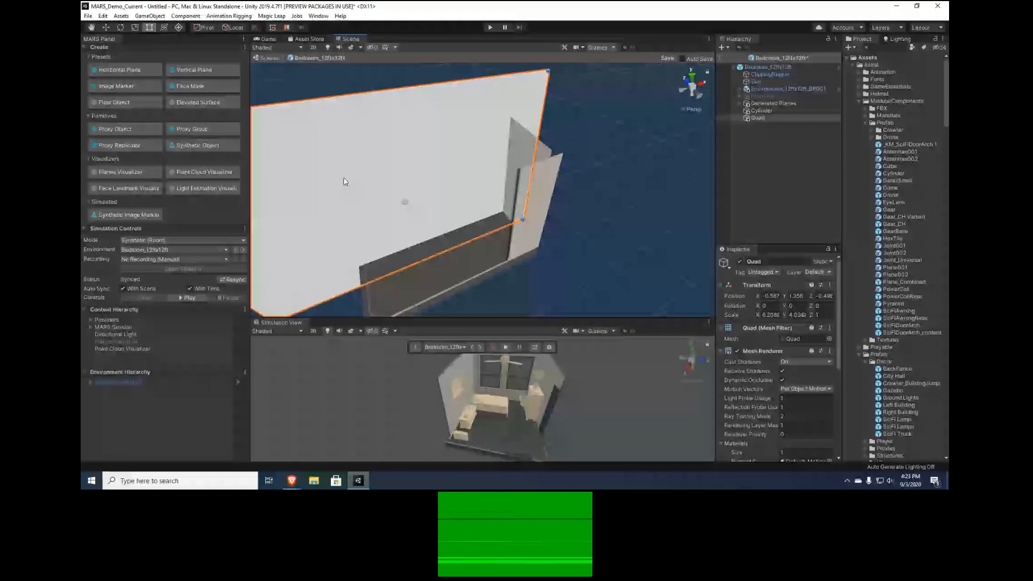
alt+drag(344, 178, 462, 197)
click(762, 111)
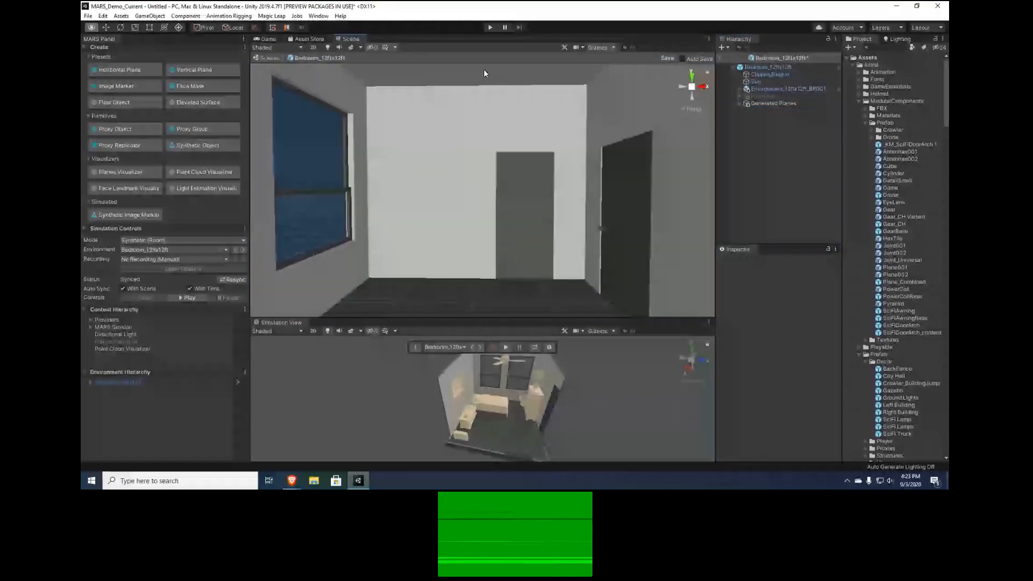
Look around the unfurnished bedroom's windows, doors, walls and ceiling from inside the room
right_drag(483, 74, 468, 56)
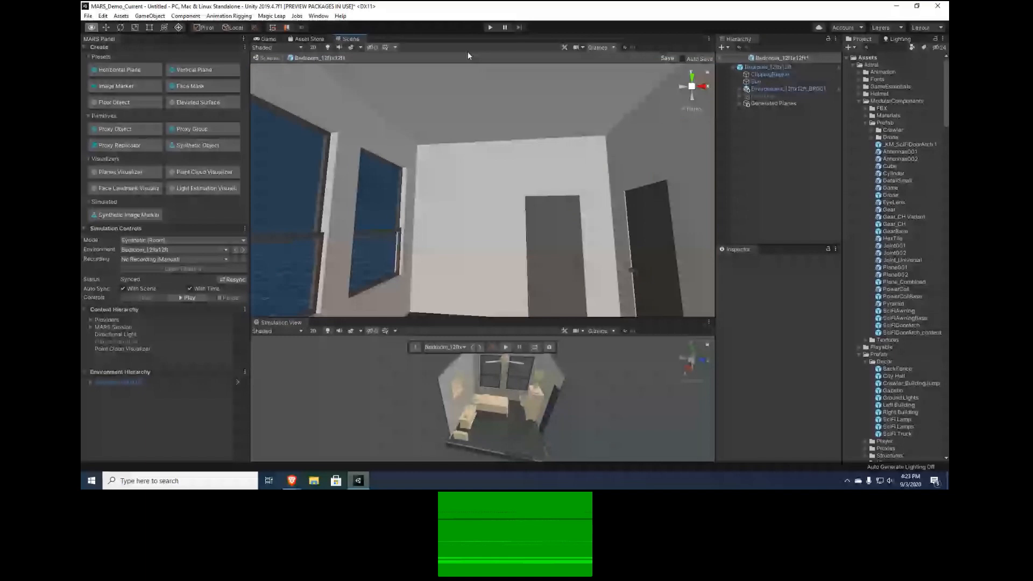
right_drag(467, 53, 389, 425)
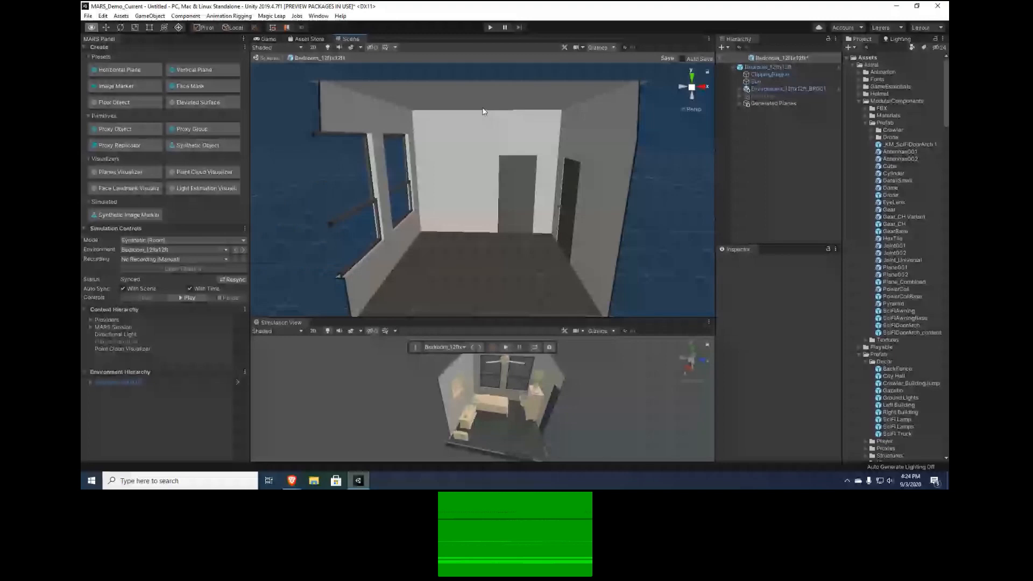
right_drag(483, 111, 545, 110)
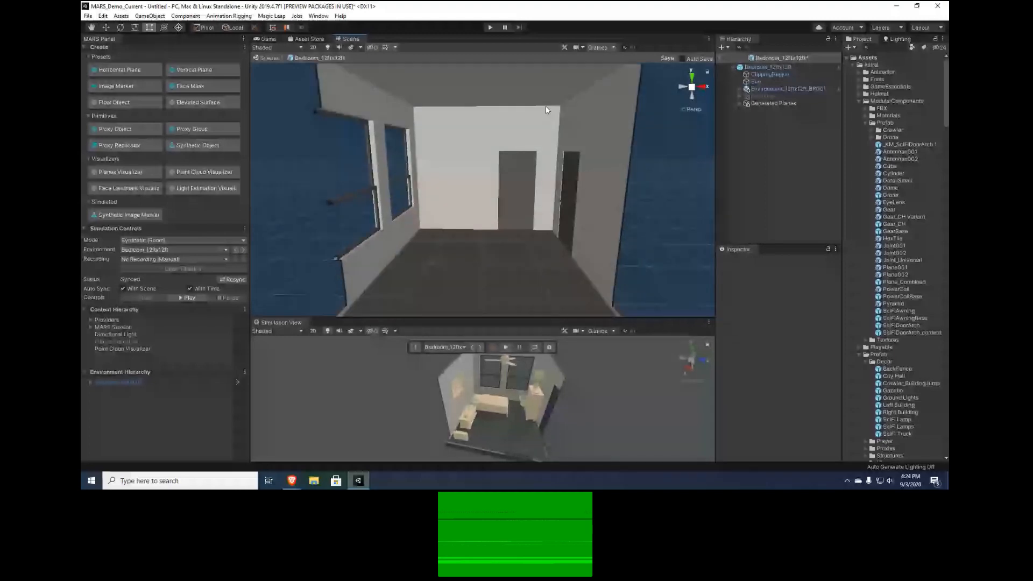
Examine the ClippingRegion's bounds around the empty bedroom from above and from the open side
double_click(788, 72)
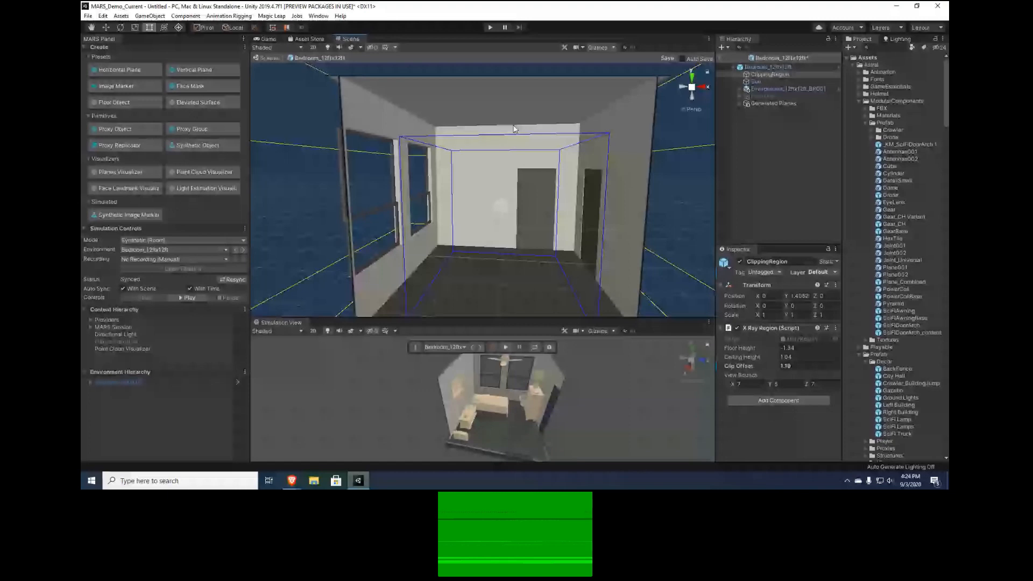
alt+drag(514, 129, 509, 299)
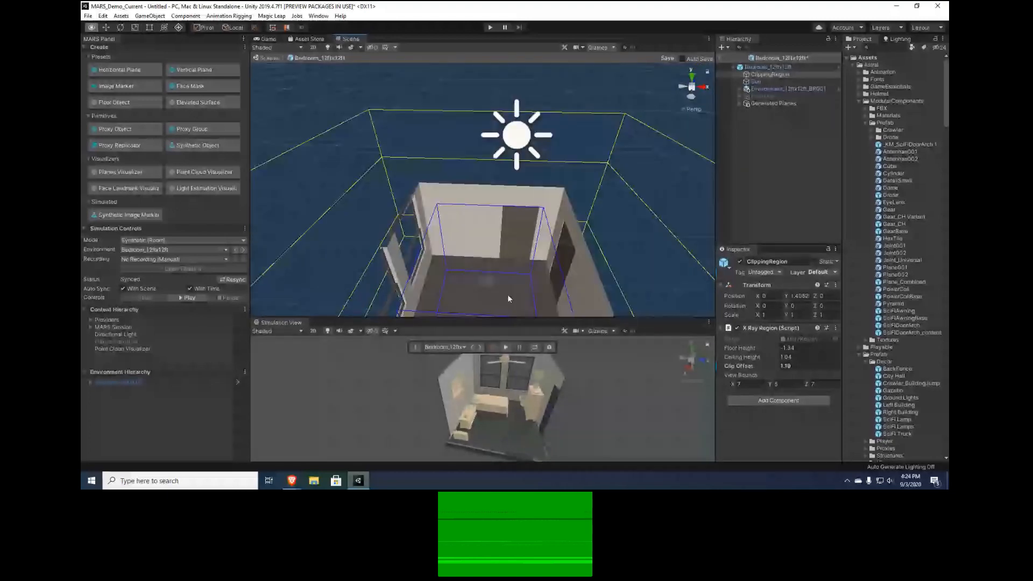
alt+drag(507, 295, 431, 257)
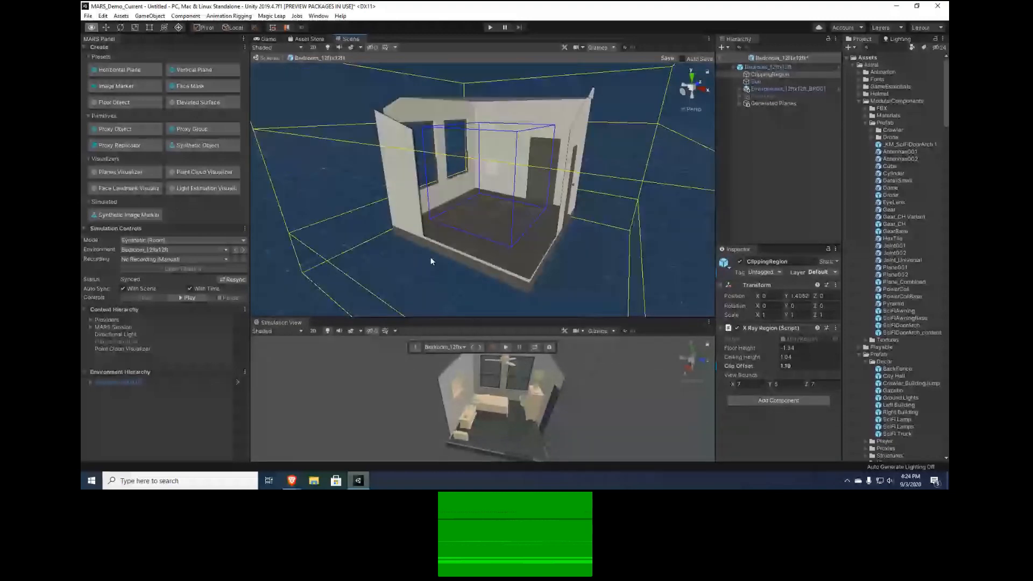
alt+drag(431, 261, 493, 263)
key(t)
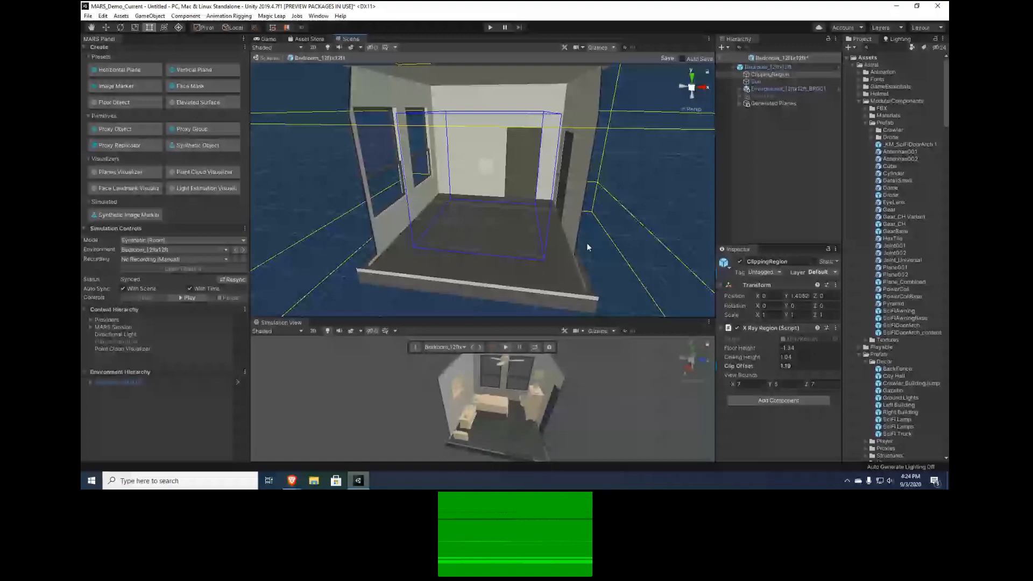
Disable the ClippingRegion object to compare the unclipped walls, and enable it again
alt+drag(587, 243, 556, 206)
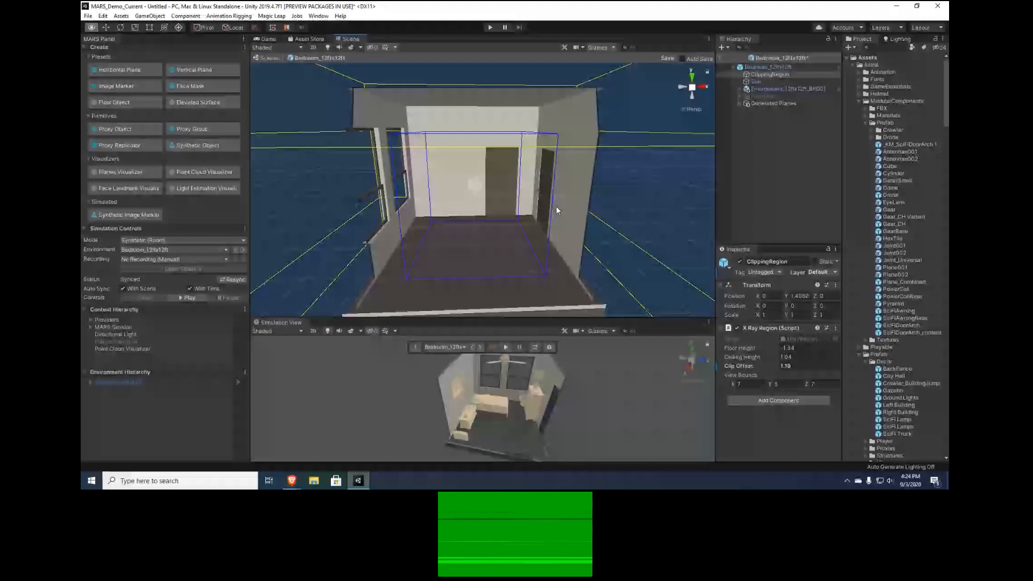
click(739, 261)
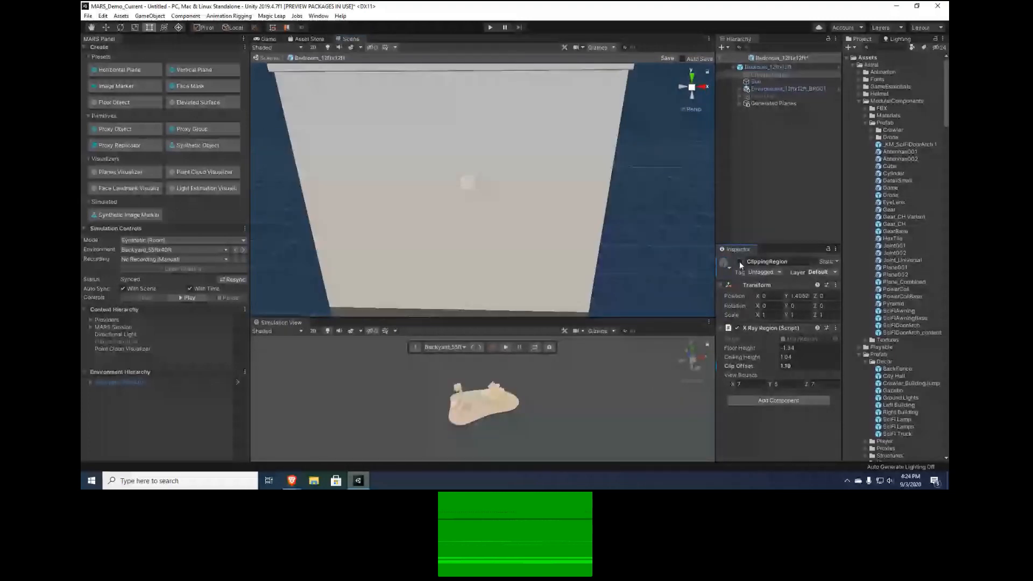
click(740, 262)
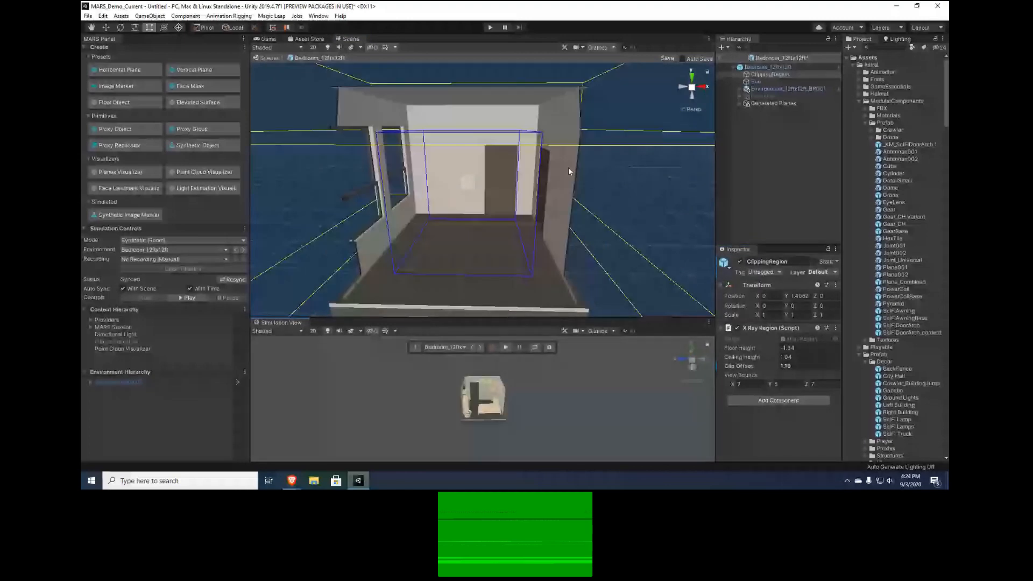
Review the Sun object's directional light settings, down to its Synthesized Light Estimation component
click(755, 82)
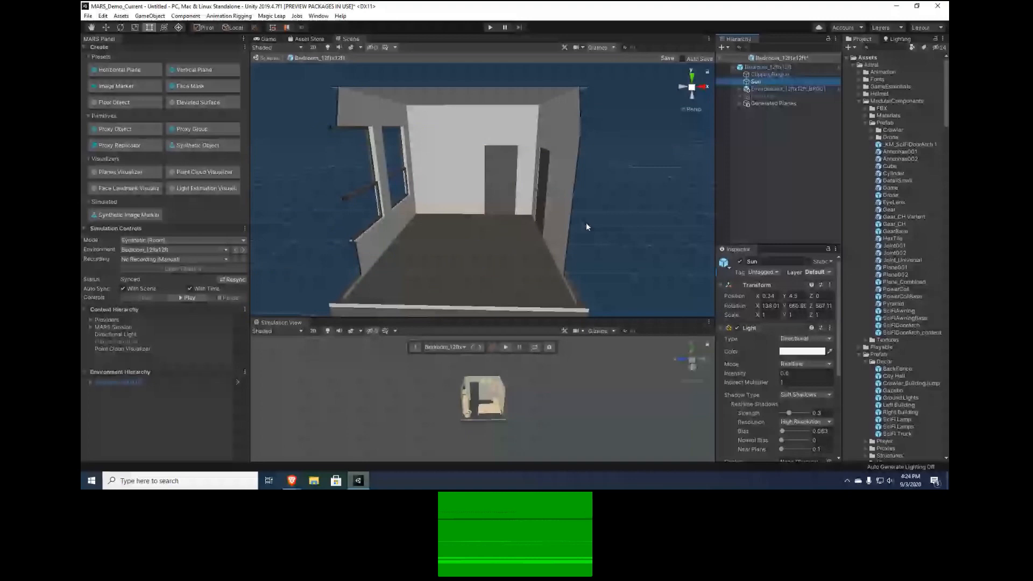
drag(838, 287, 837, 369)
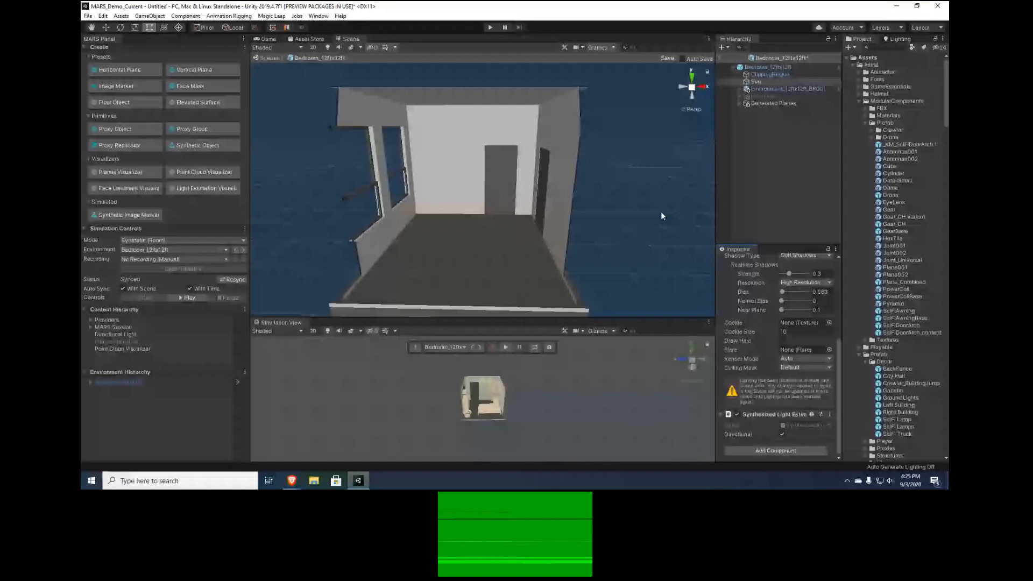
Inspect the Environment_12ftx12ft_BR001 and Furniture objects, and expand the environment's child objects while viewing the window wall
click(775, 89)
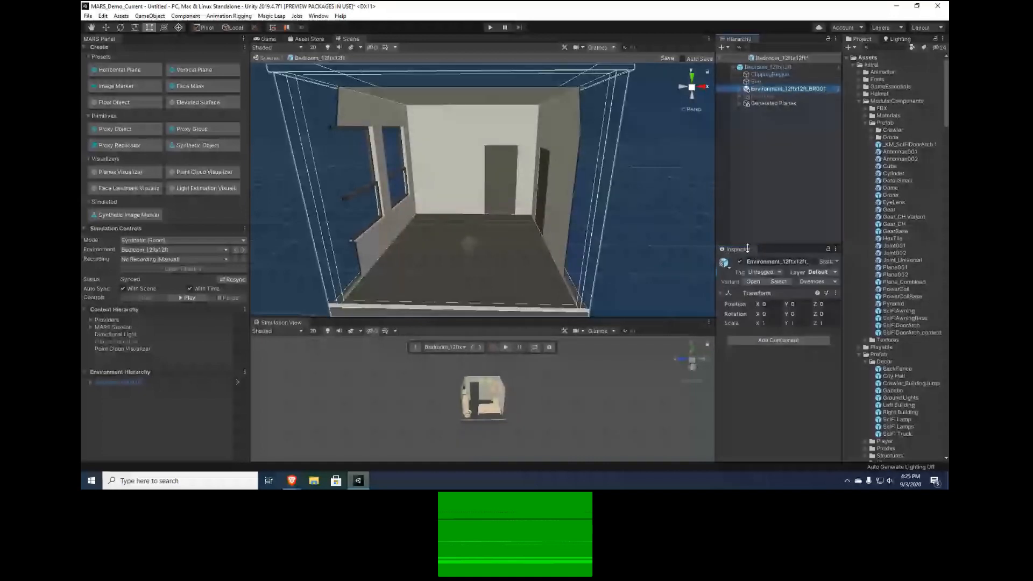
double_click(789, 97)
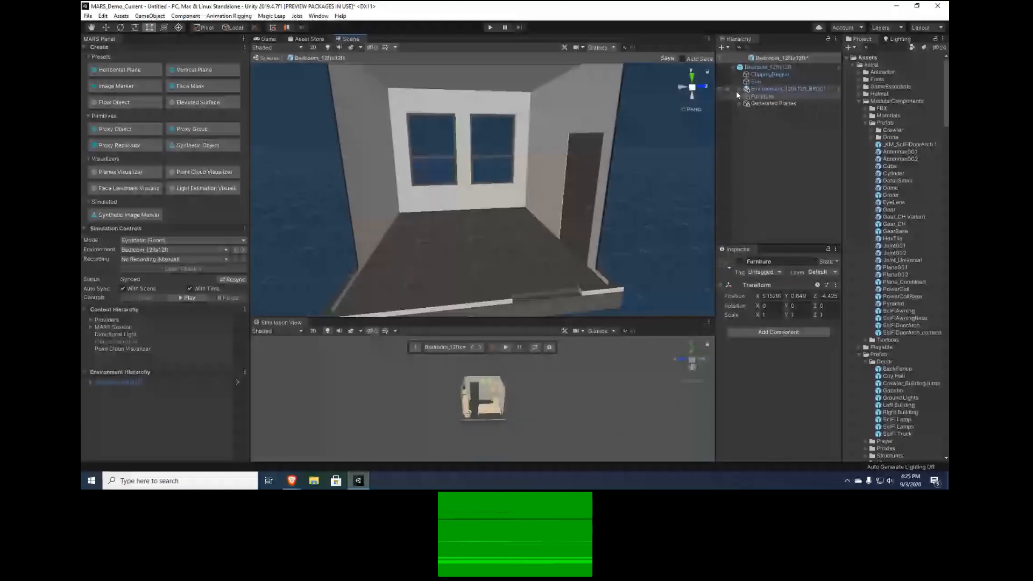
click(739, 89)
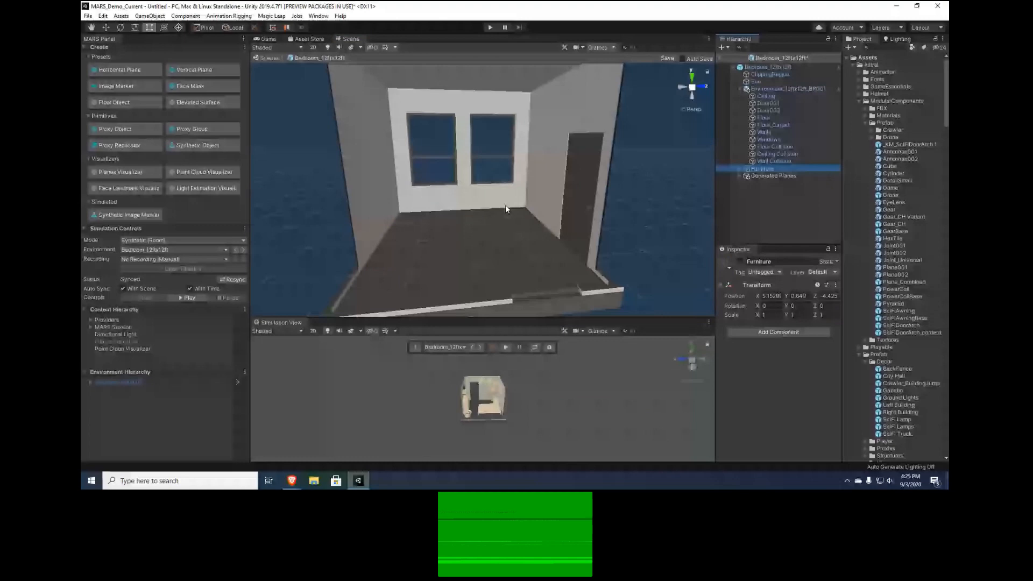
alt+drag(505, 204, 536, 150)
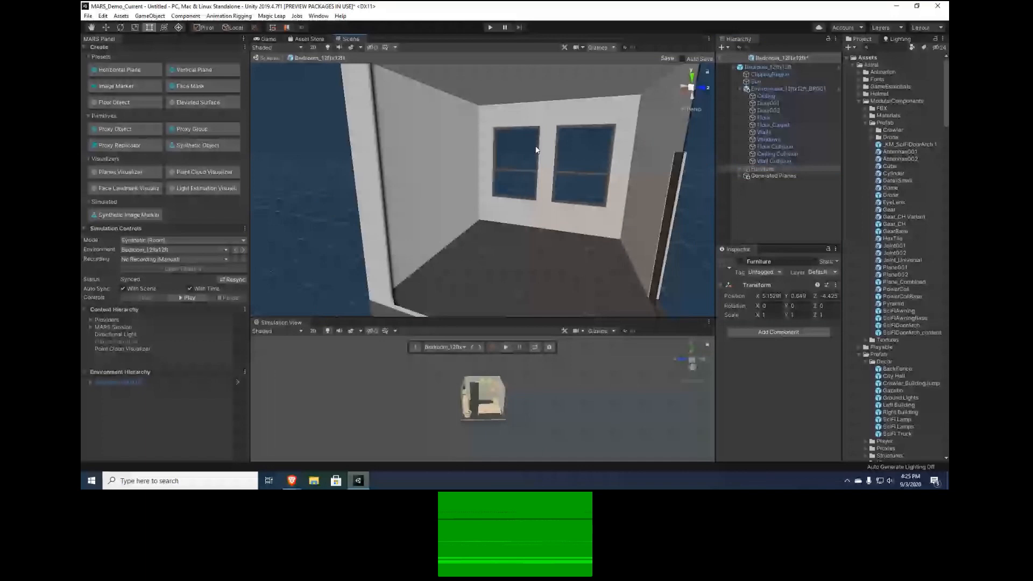
Locate the SimEnvironment_Accent material assigned to Door001 and review its MARS/Room X-Ray shader settings alongside the room
click(768, 104)
scroll(796, 377, down, 5)
click(805, 380)
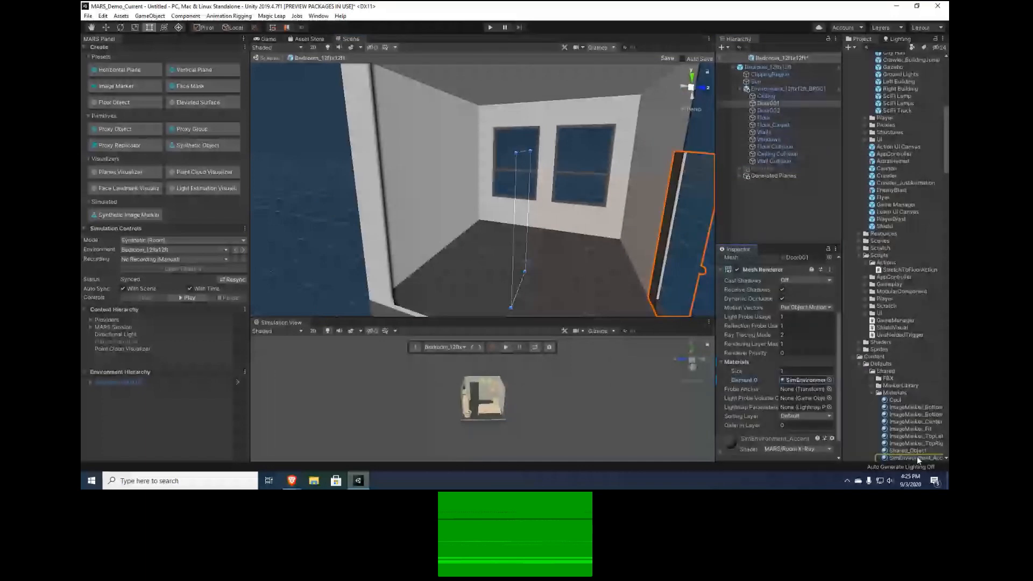
click(917, 456)
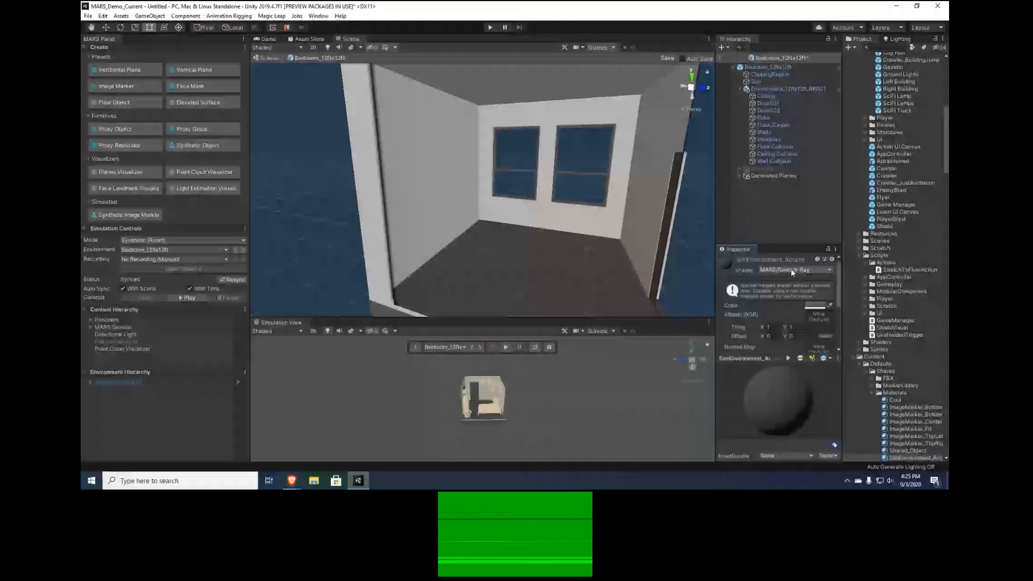
mouse_move(544, 242)
alt+mouse_down()
mouse_move(513, 239)
mouse_move(543, 240)
alt+mouse_up()
scroll(544, 240, down, 4)
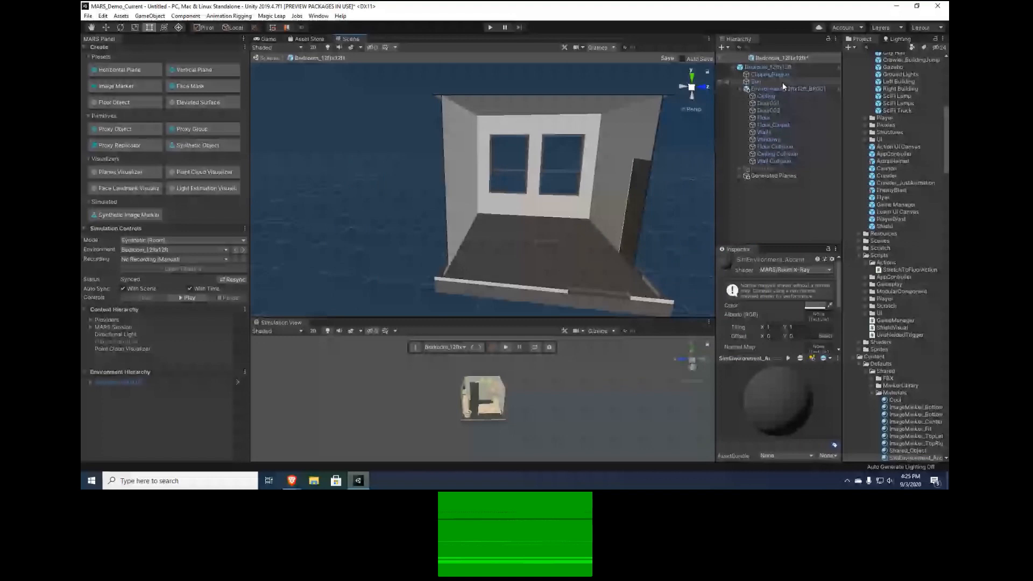
Inspect the Floor Collision object's X Ray Collider and Box Collider components while viewing the empty room's floor
alt+drag(541, 222, 475, 222)
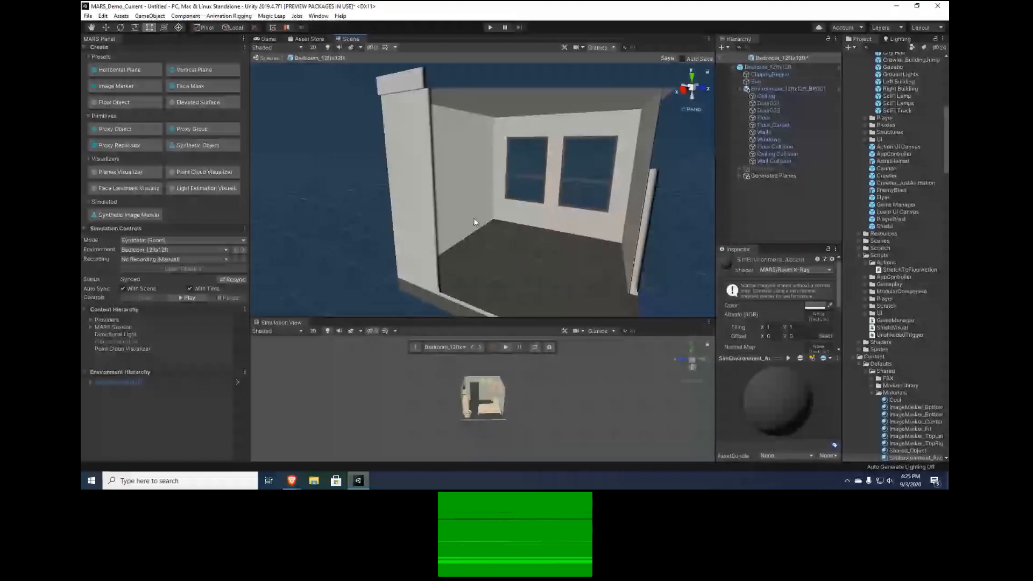
alt+drag(474, 222, 320, 220)
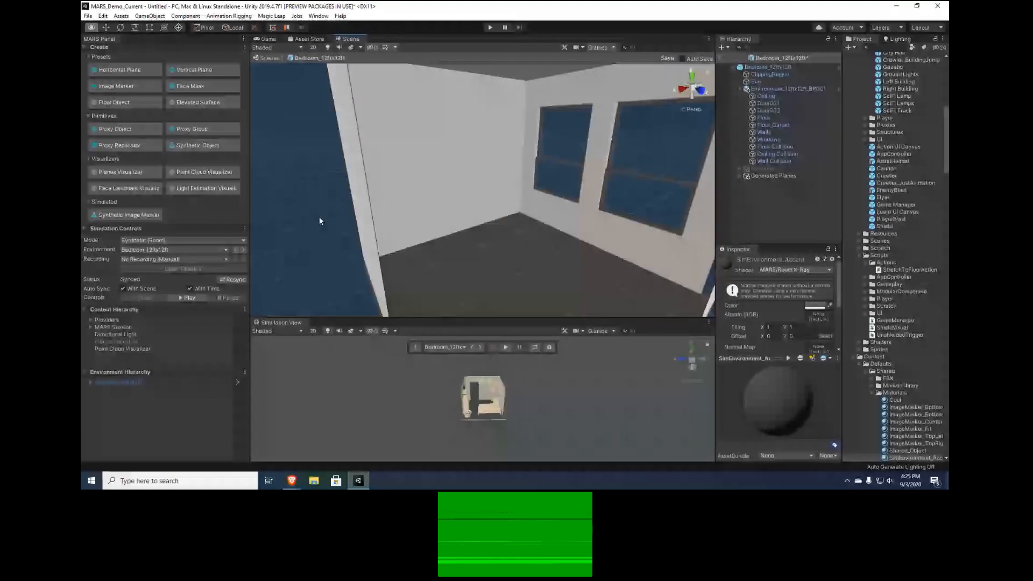
alt+drag(320, 220, 500, 235)
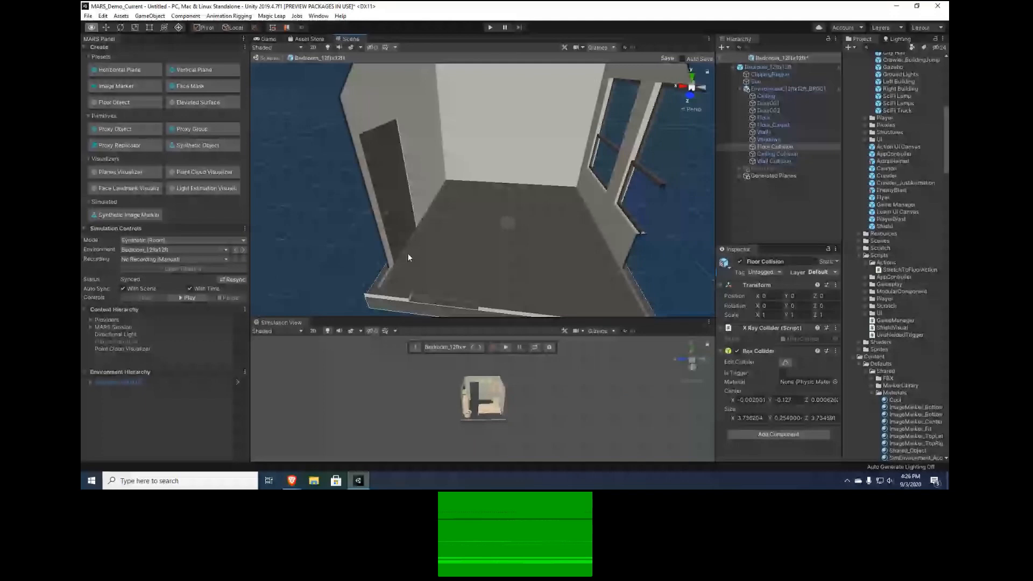
alt+drag(408, 254, 262, 276)
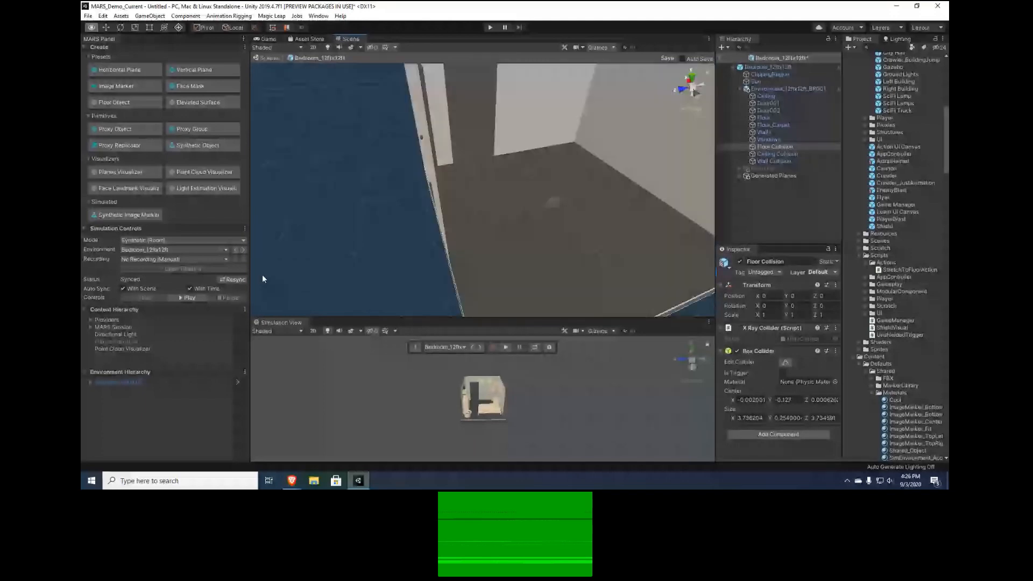
Inspect the Ceiling Collision object's components and examine its box collider outline above the room from inside and outside
click(777, 153)
alt+drag(461, 191, 422, 155)
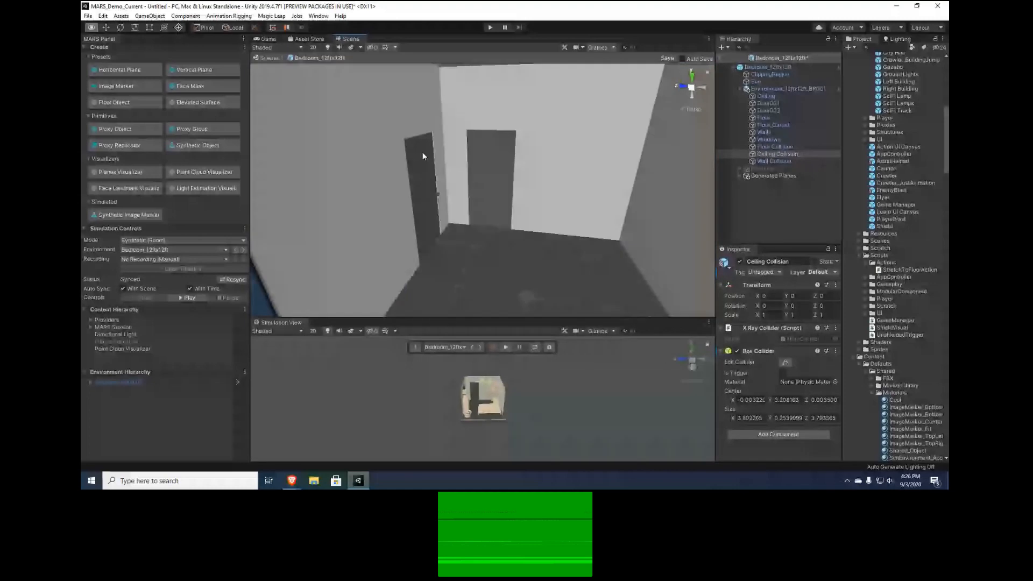
alt+drag(423, 156, 505, 205)
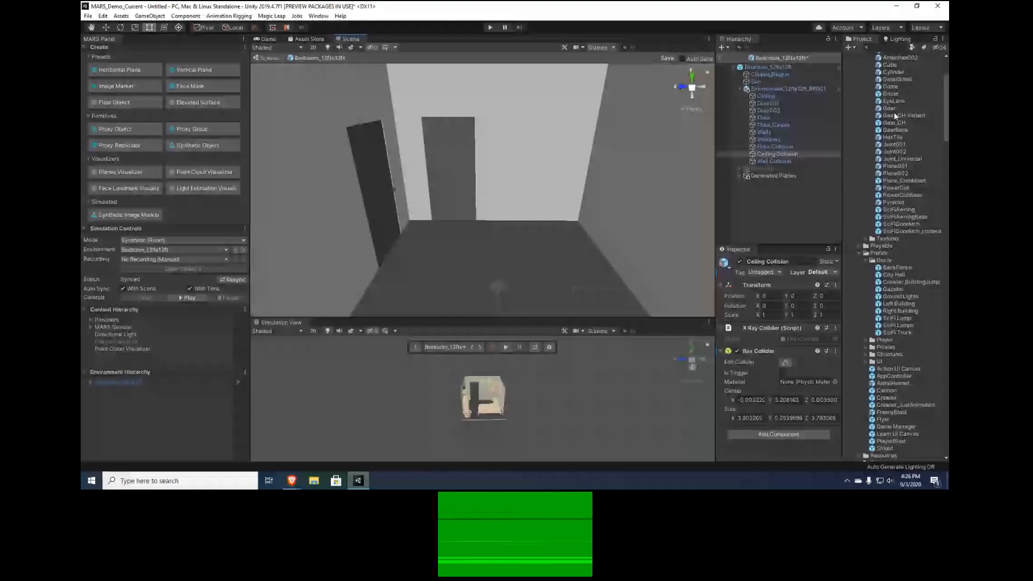
drag(894, 114, 476, 245)
alt+drag(477, 247, 807, 179)
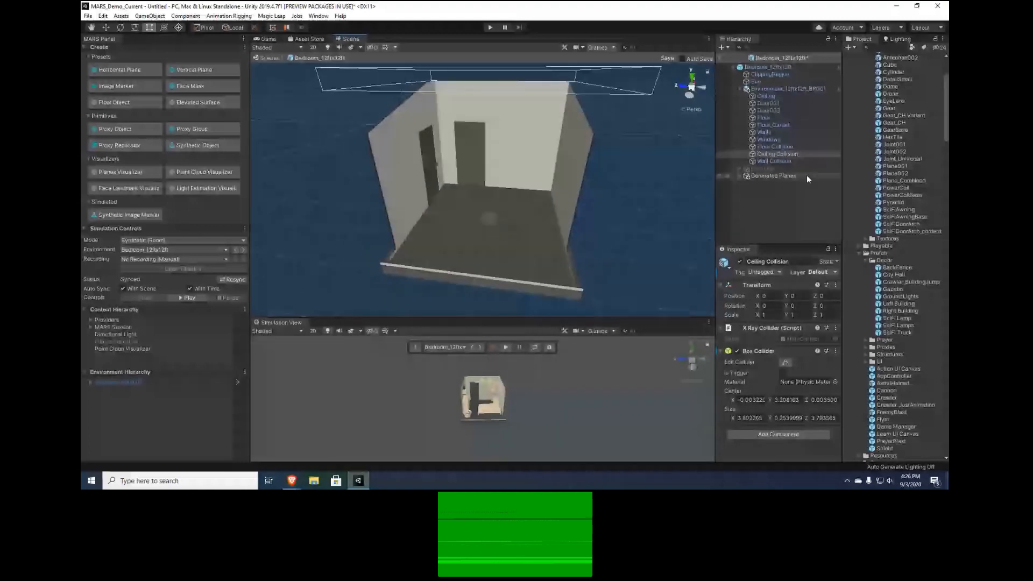
scroll(489, 195, up, 5)
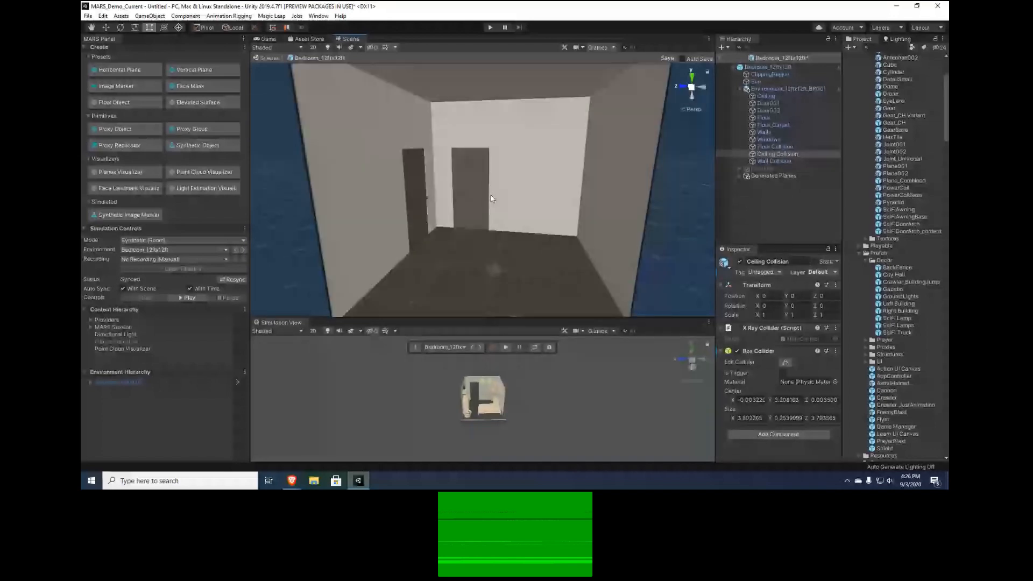
scroll(491, 199, down, 5)
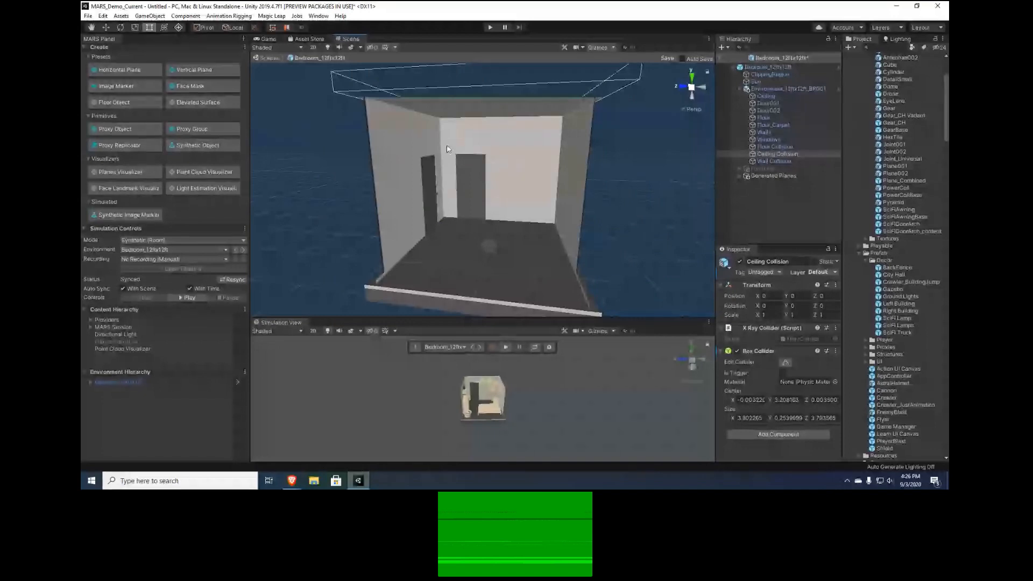
scroll(520, 222, up, 2)
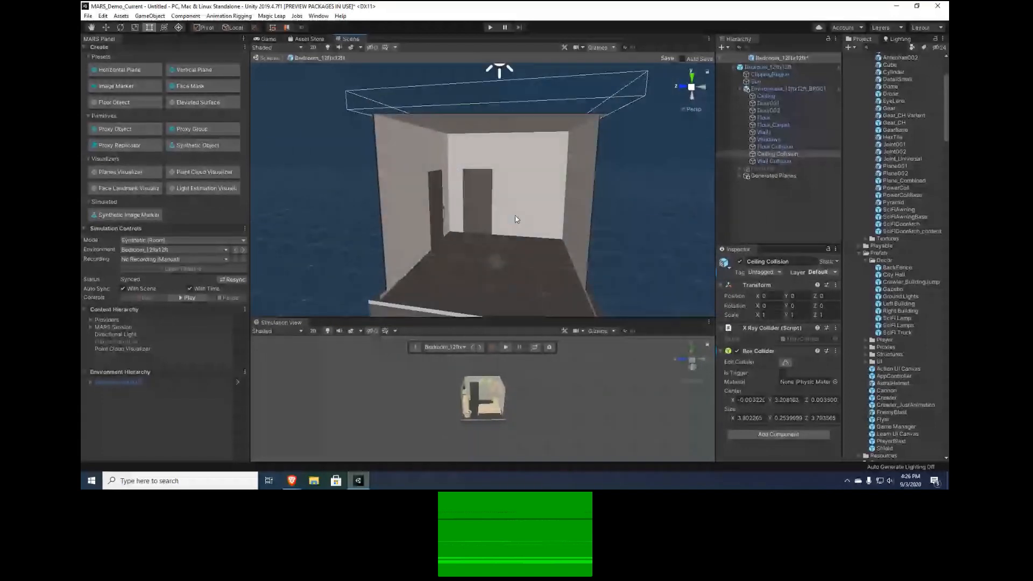
scroll(517, 218, up, 4)
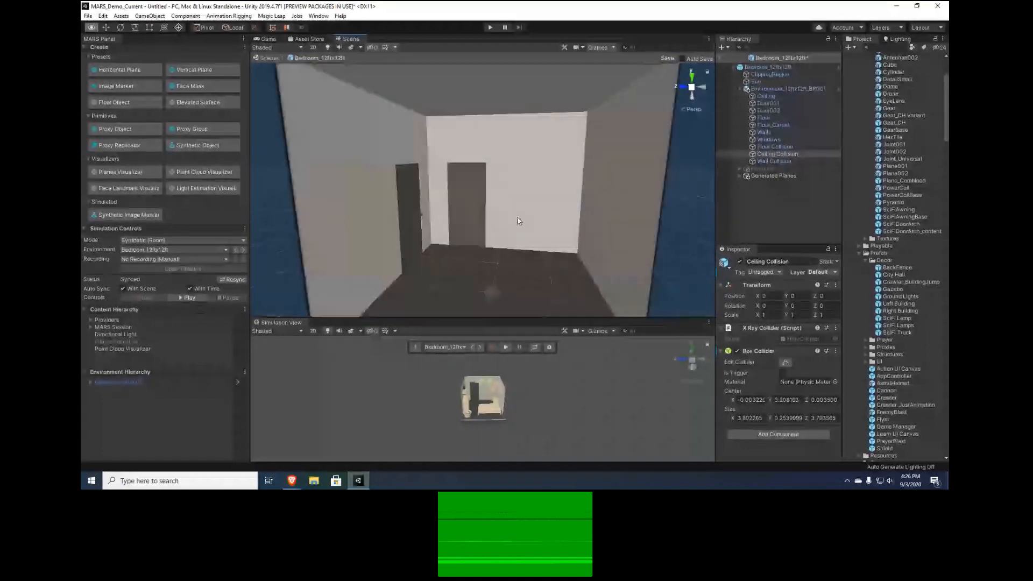
Collapse the environment's child objects, enable the Furniture object, and view the furnished bedroom
click(740, 89)
click(752, 97)
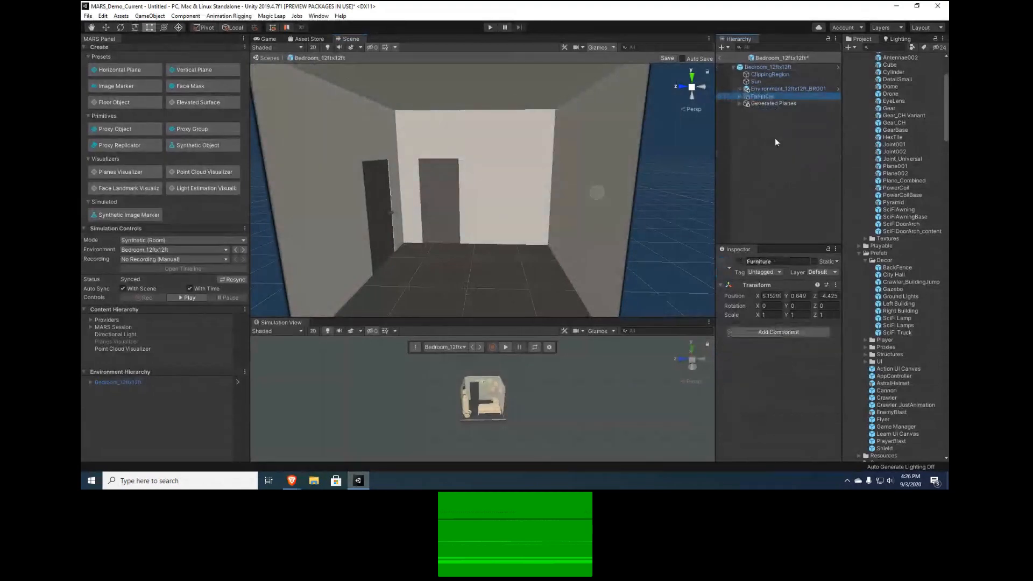
click(739, 262)
alt+drag(538, 215, 418, 213)
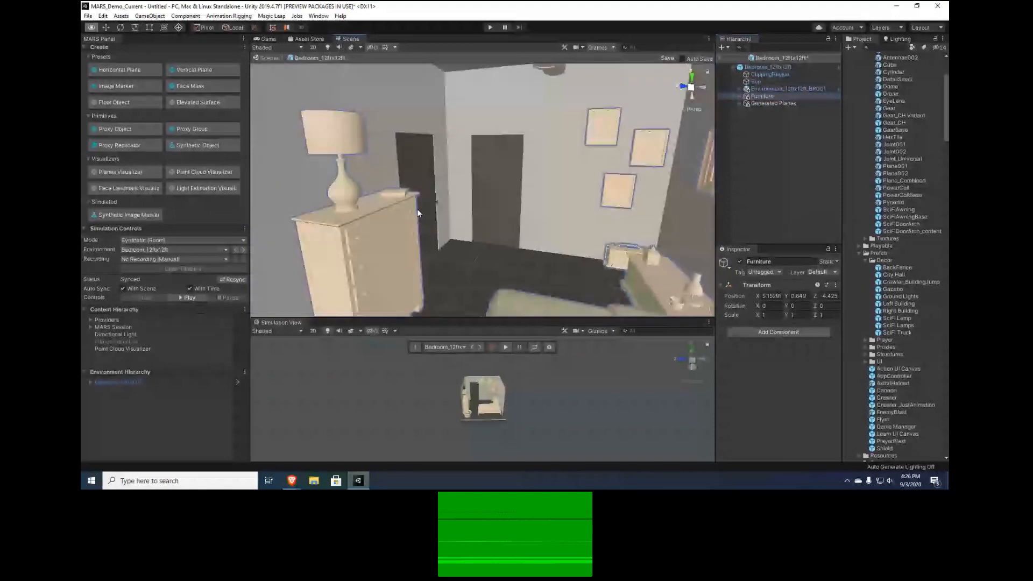
key(t)
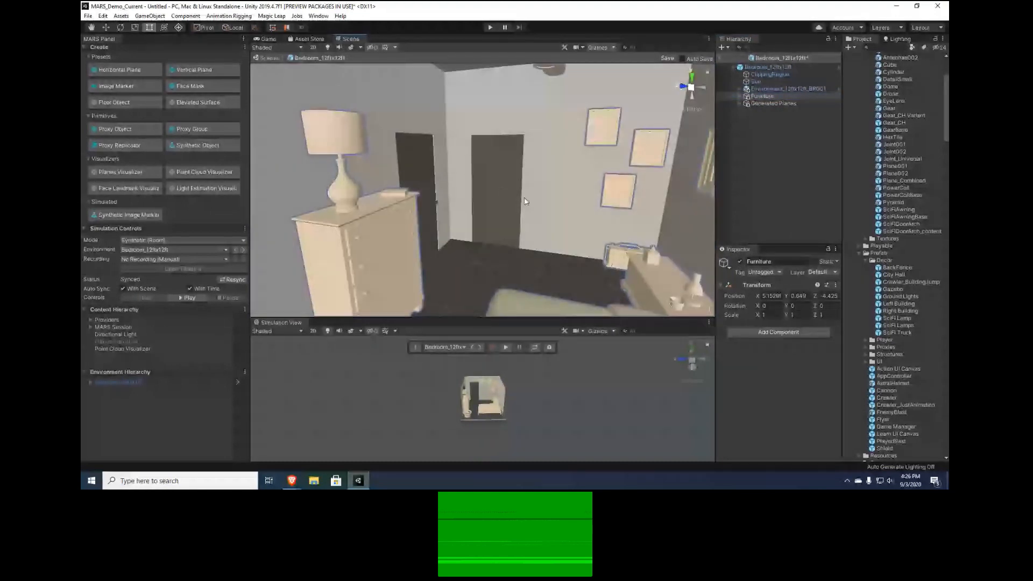
scroll(524, 198, up, 3)
right_drag(525, 198, 546, 195)
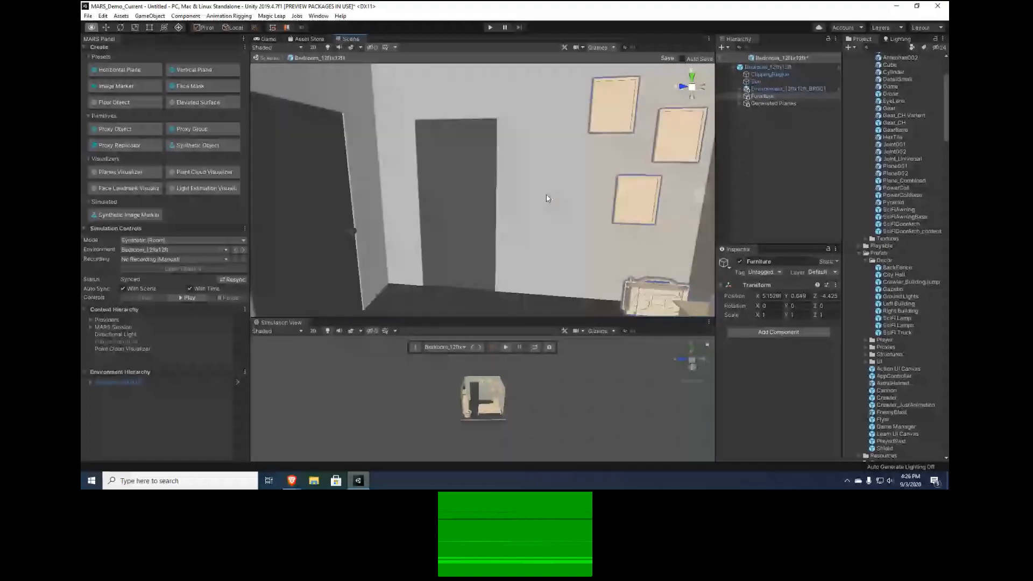
Inspect the Generated Planes object and its child planes, including the simulated plane on top of the bed
click(773, 103)
alt+drag(579, 251, 779, 243)
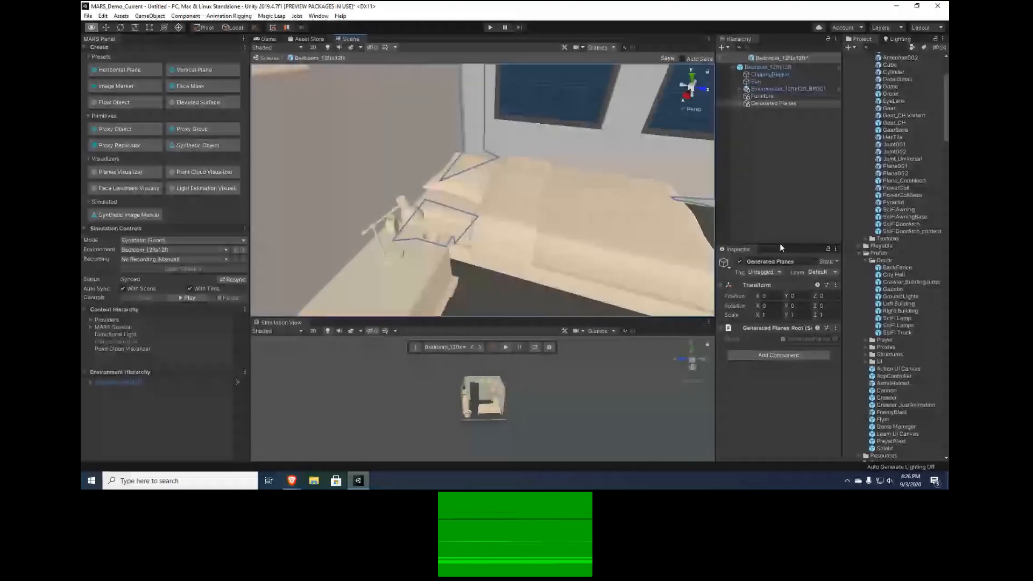
click(740, 104)
double_click(764, 110)
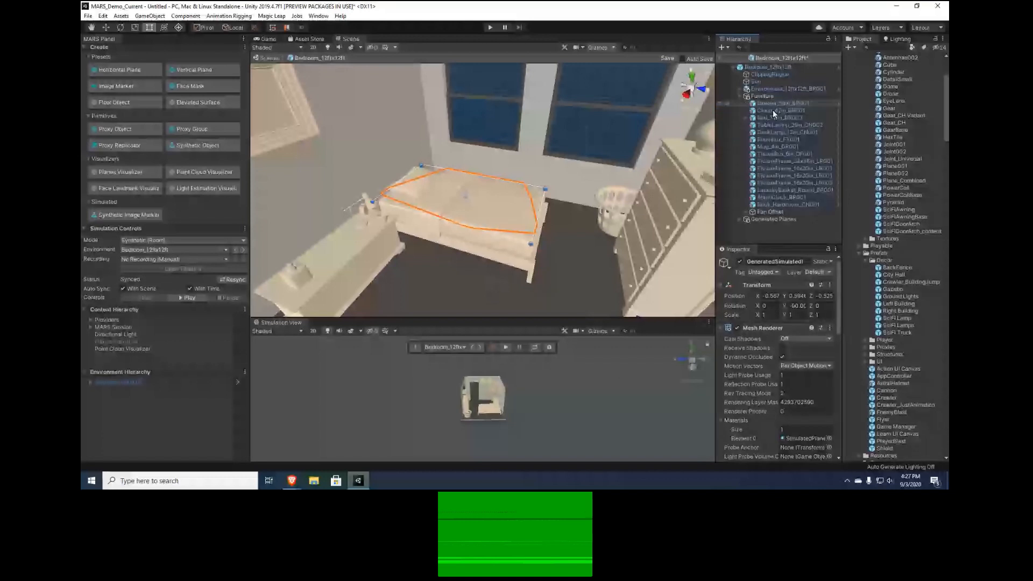
Review the Chest_42in_BR001 object's Mesh Renderer and SimEnvironment_Object material settings
click(772, 109)
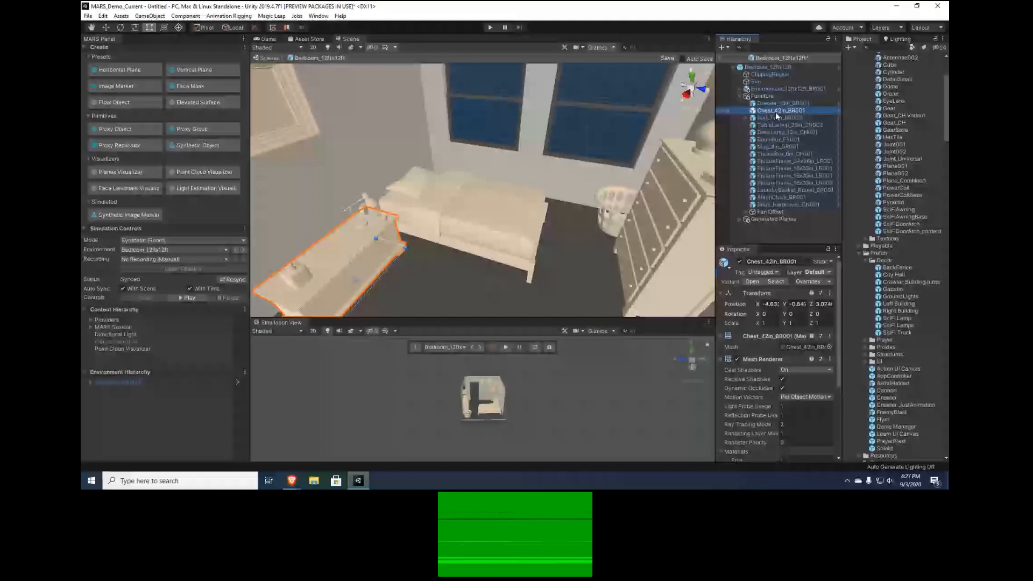
scroll(809, 391, down, 3)
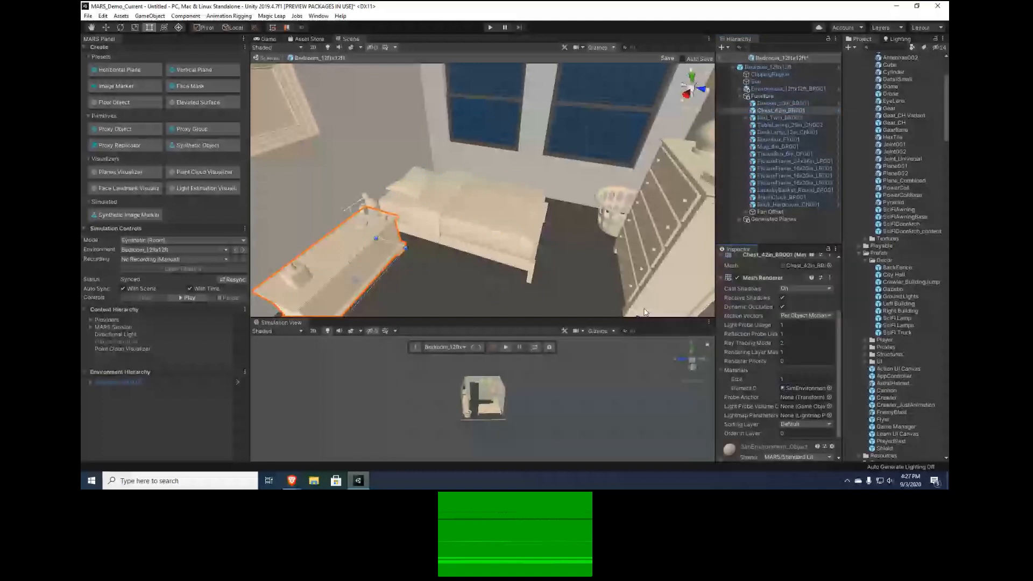
right_drag(644, 308, 603, 175)
Select the generated simulated plane covering the bedroom wall and delete it
click(602, 175)
right_drag(544, 208, 705, 153)
click(599, 161)
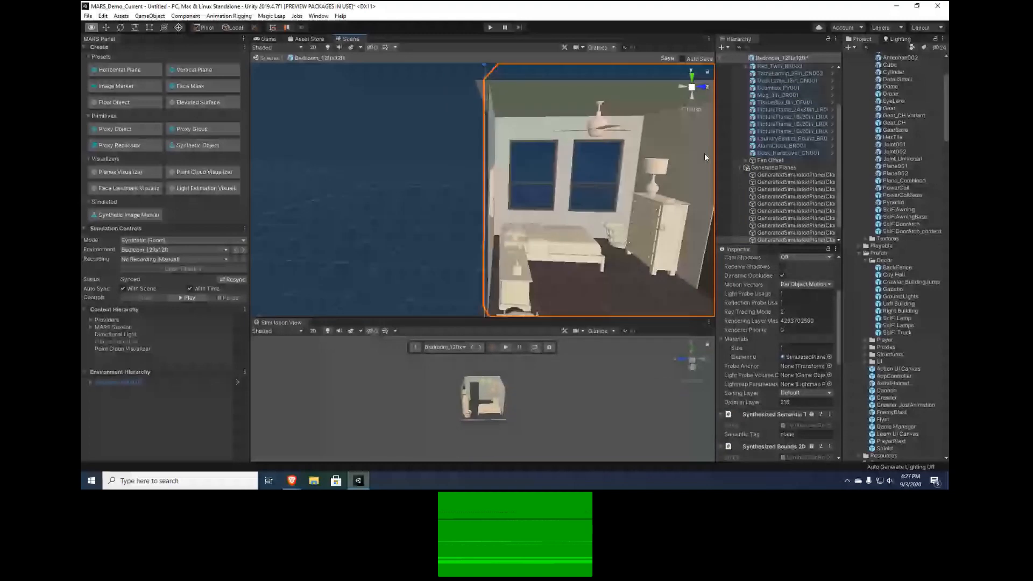
right_drag(705, 157, 422, 191)
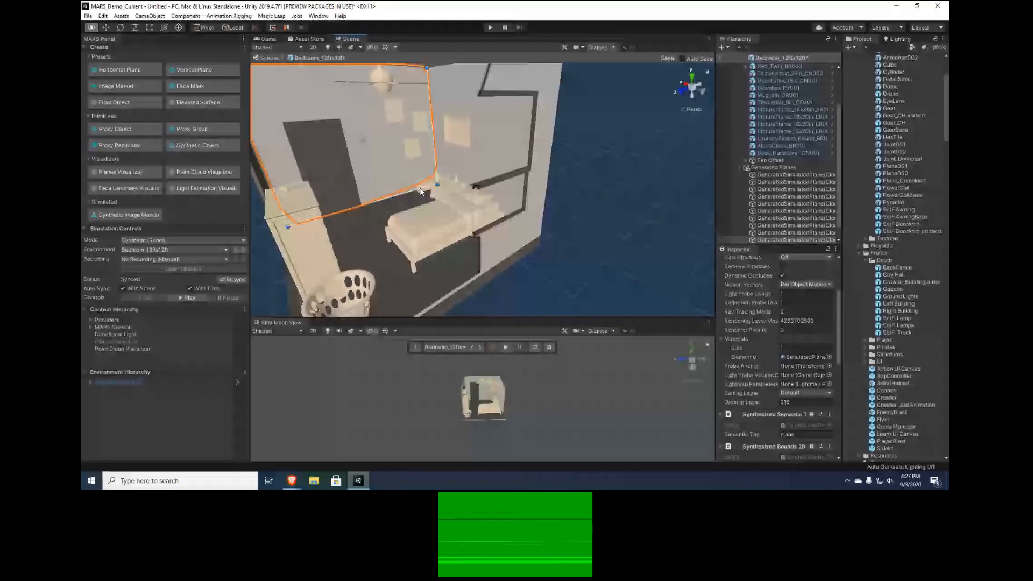
alt+drag(421, 192, 463, 219)
key(Delete)
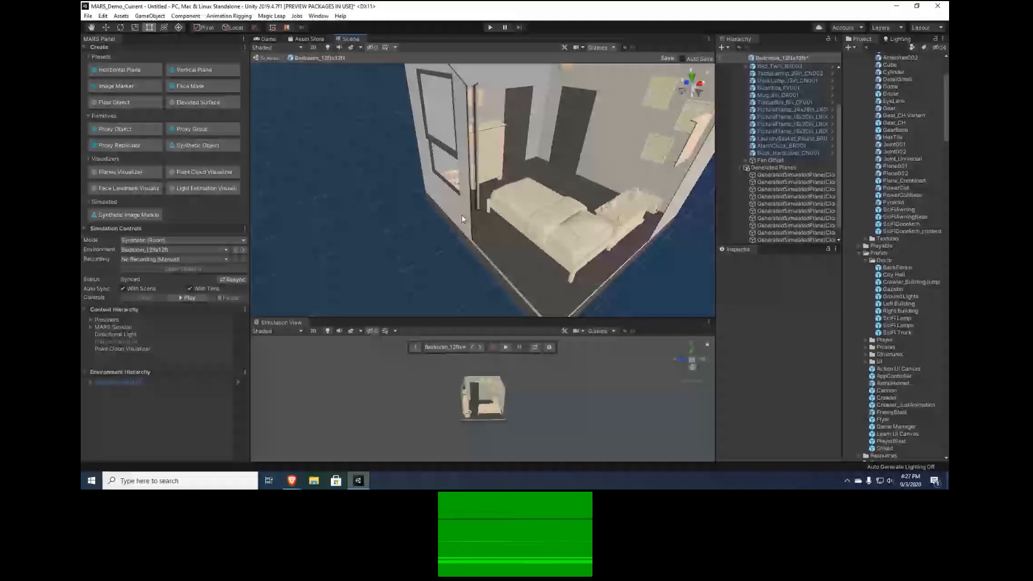
View the furnished bedroom from several angles and enlarge the Simulation View
alt+drag(462, 216, 552, 193)
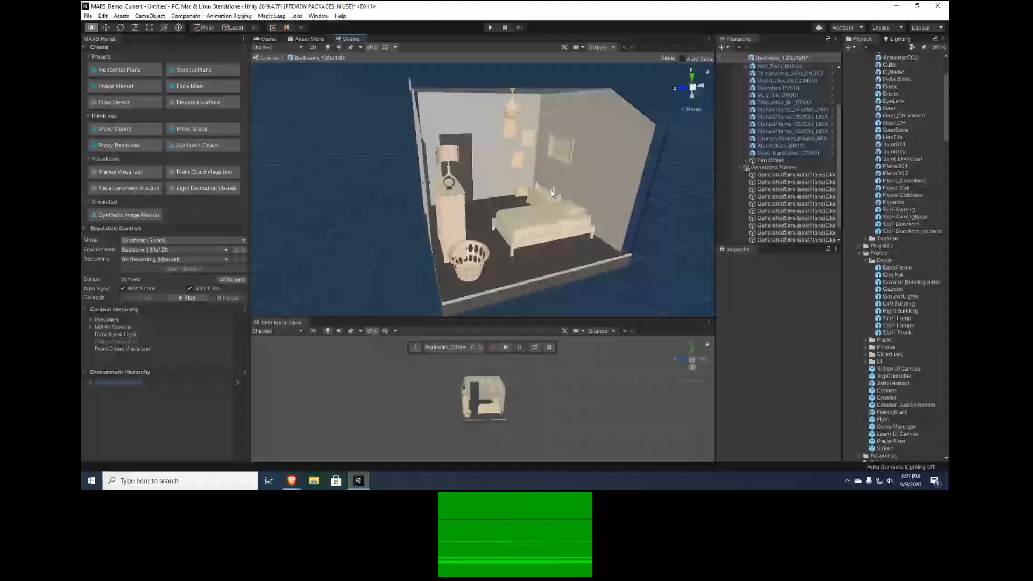
scroll(538, 196, up, 4)
alt+drag(517, 199, 460, 218)
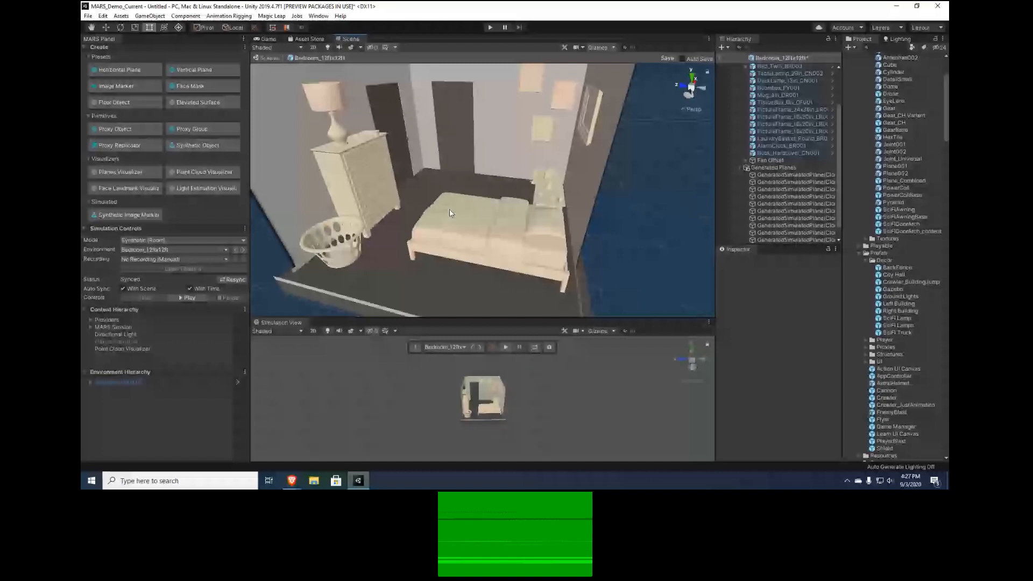
drag(467, 318, 469, 280)
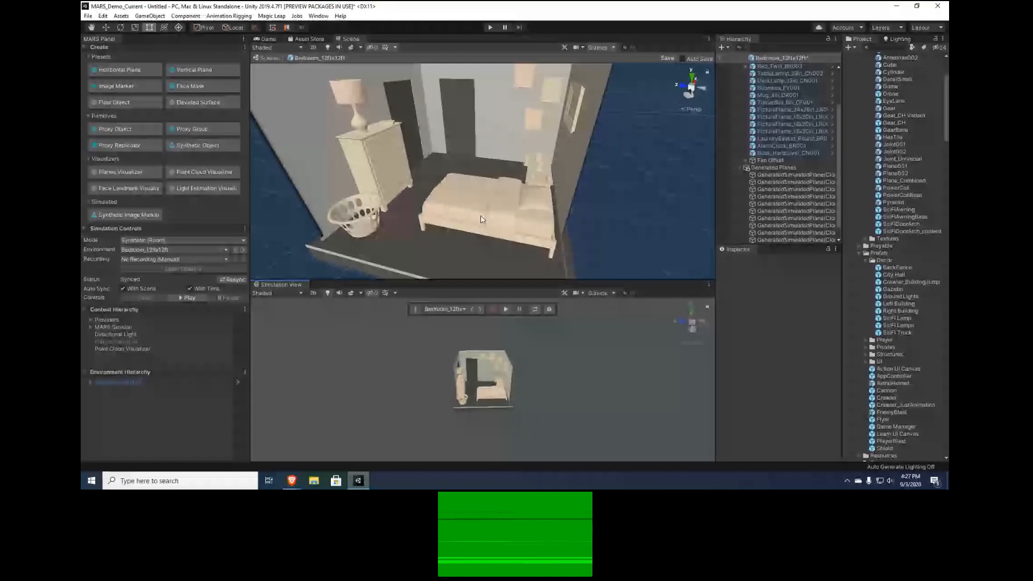
Select the tissue box in the Furniture group, and examine the bedroom doors and wall corner in the Simulation View and Scene view
click(786, 102)
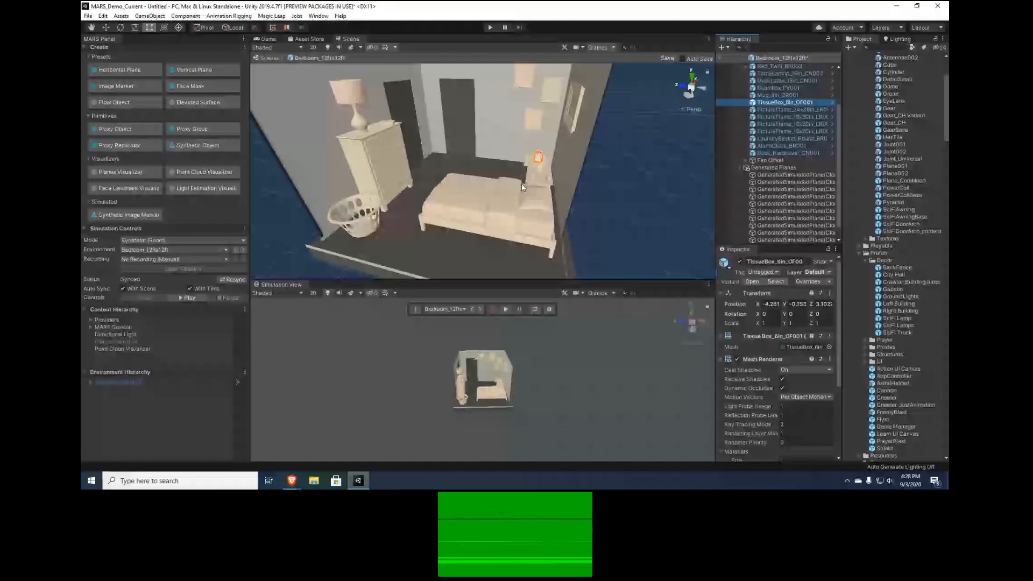
right_drag(549, 388, 550, 387)
scroll(492, 392, up, 10)
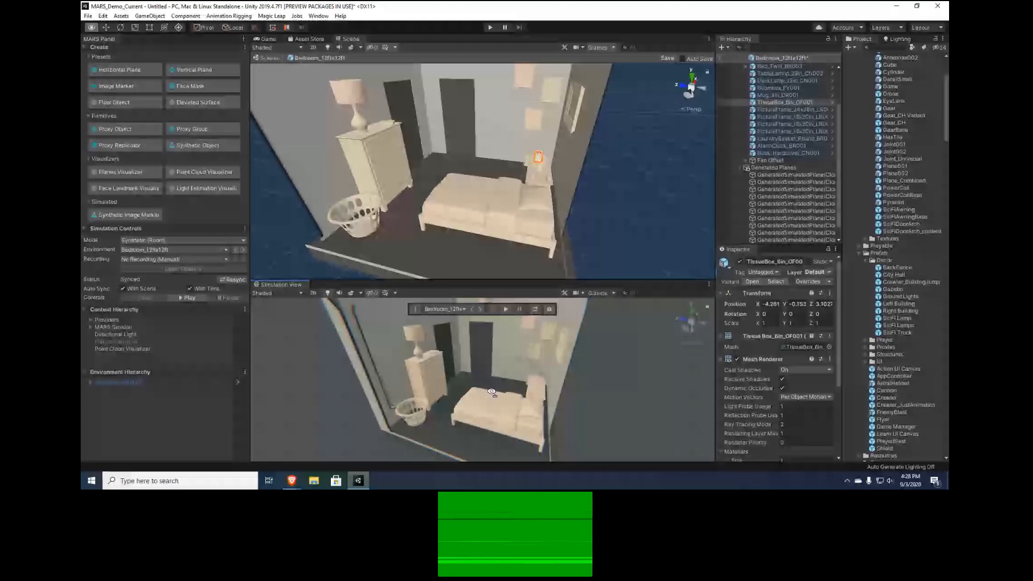
right_drag(492, 393, 507, 340)
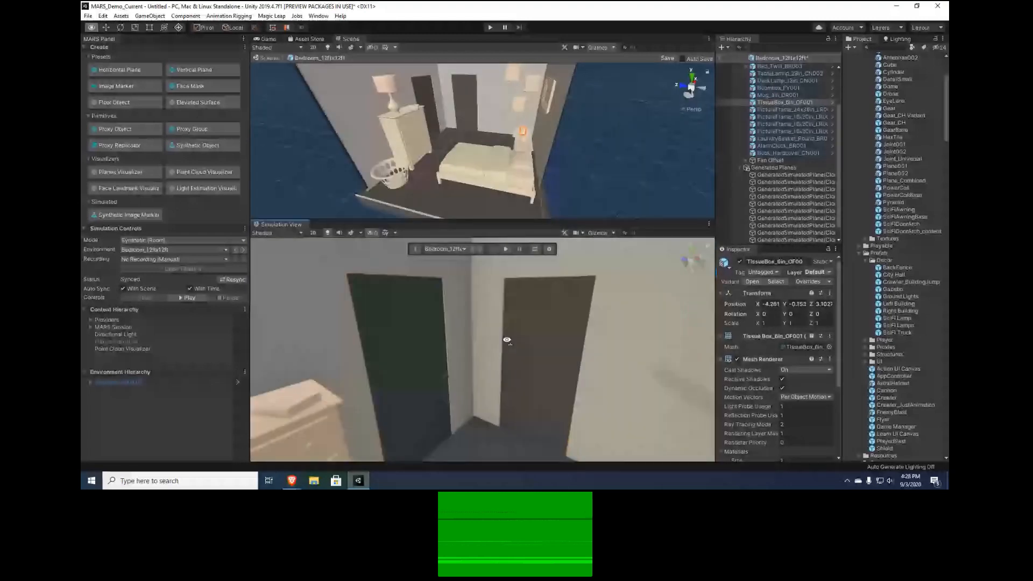
right_drag(507, 340, 527, 353)
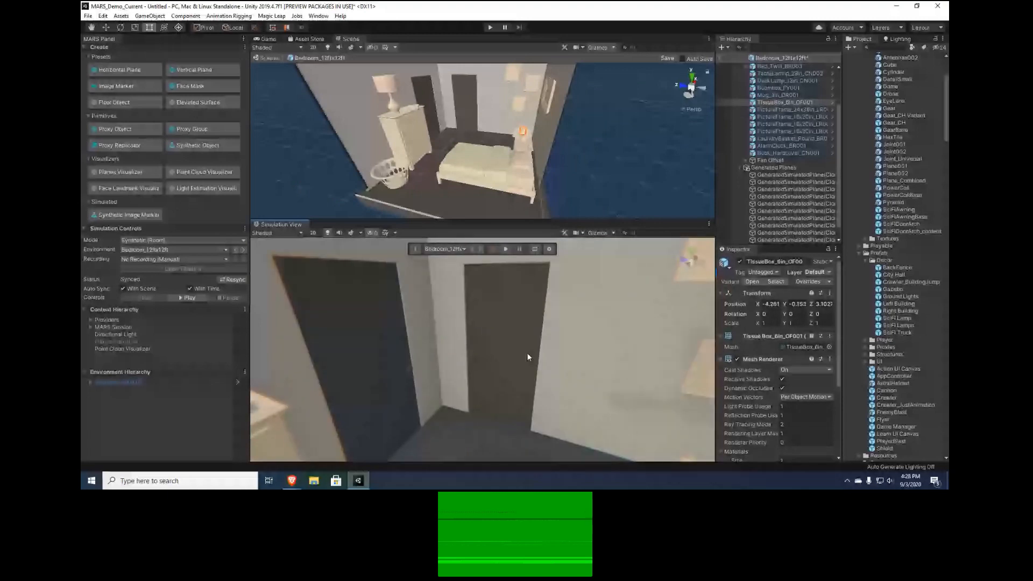
right_drag(509, 359, 458, 205)
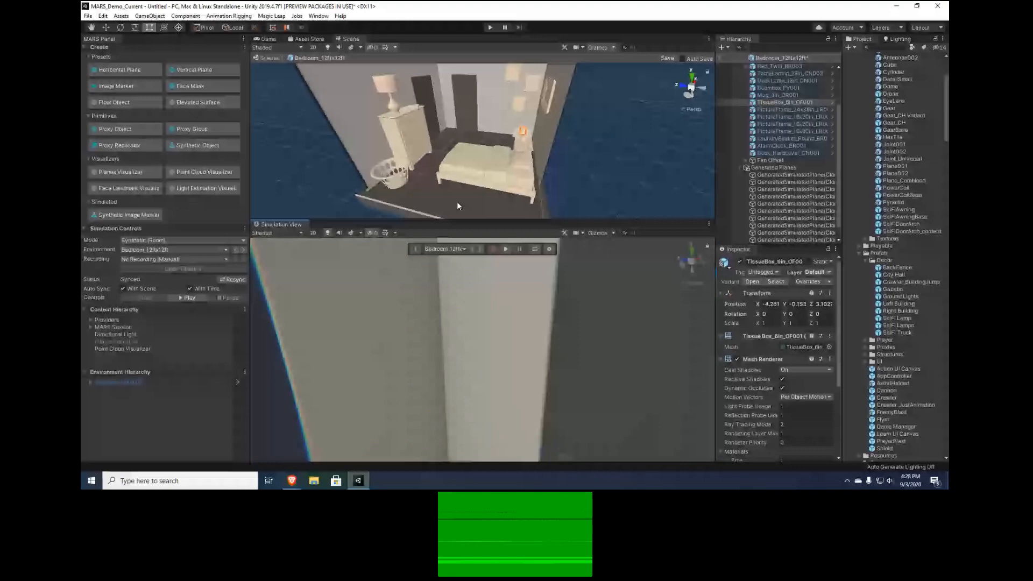
Switch the Scene view's shading mode to Wireframe to check the wall geometry, and return it to Shaded
click(301, 48)
click(275, 71)
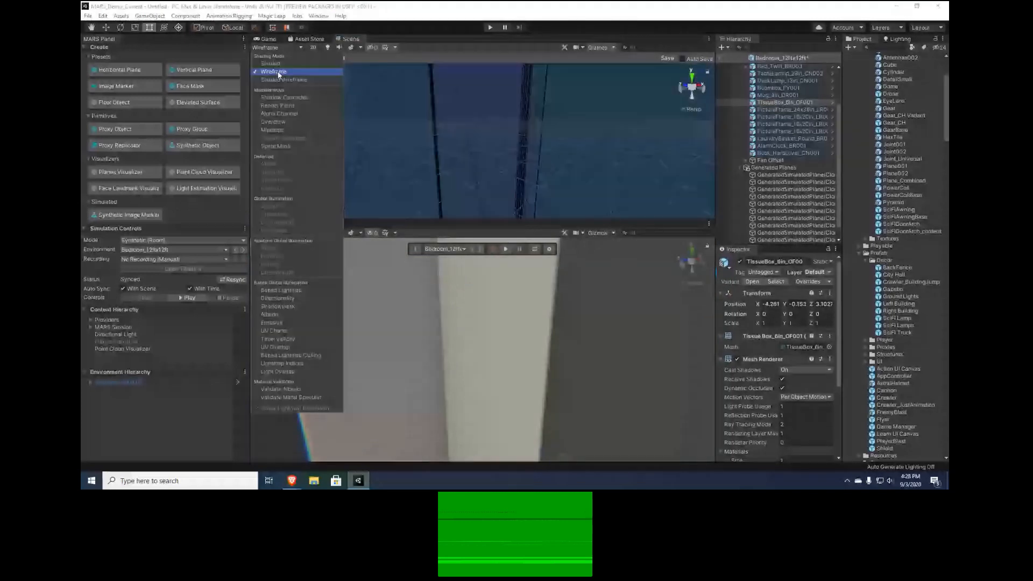
click(278, 72)
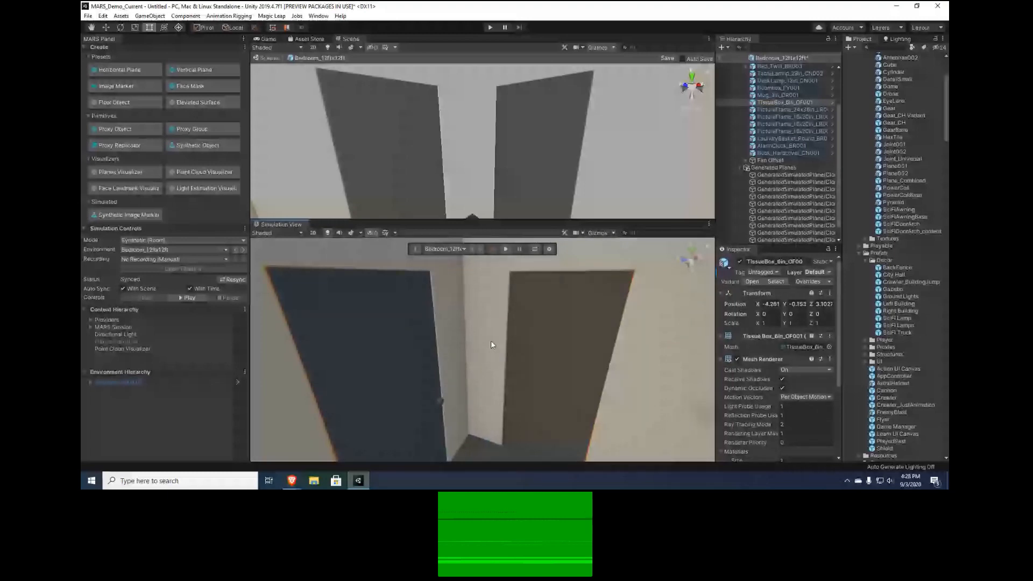
View the whole bedroom in the Simulation View, collapse the Furniture group, and select Generated Planes to examine the plane outlines
right_drag(491, 341, 479, 356)
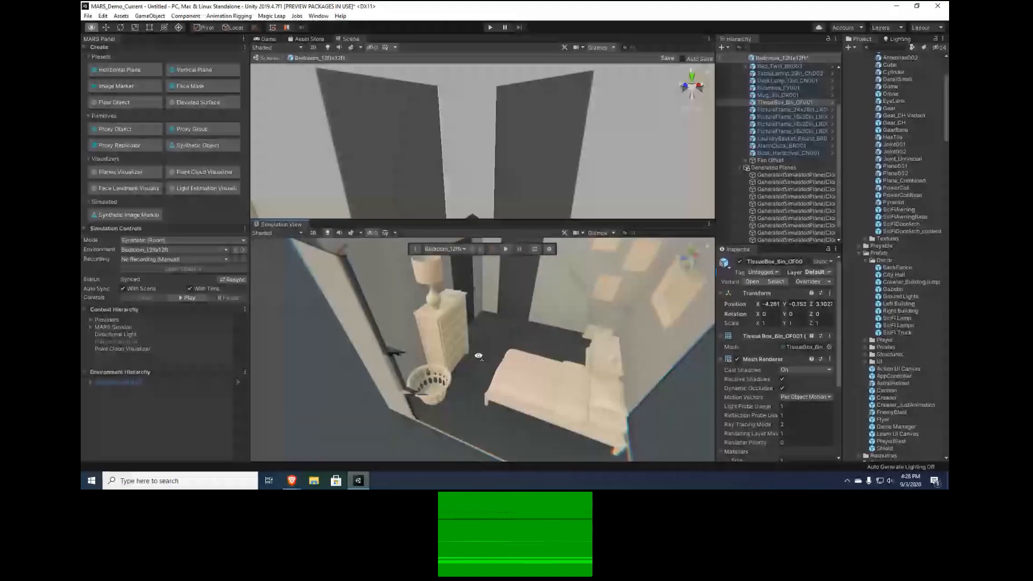
right_drag(478, 356, 483, 338)
scroll(788, 152, up, 3)
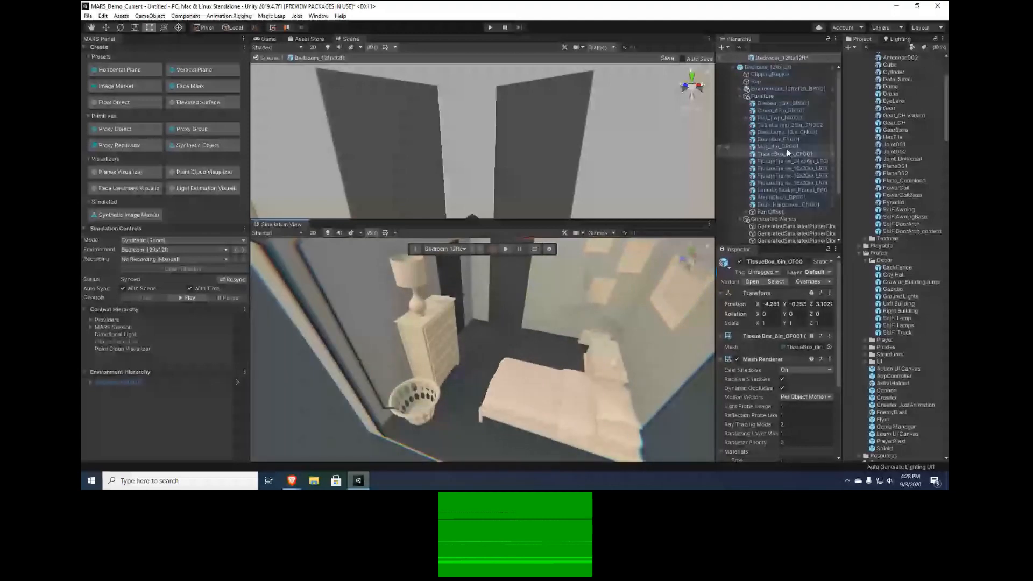
click(740, 96)
click(774, 103)
right_drag(455, 172, 533, 408)
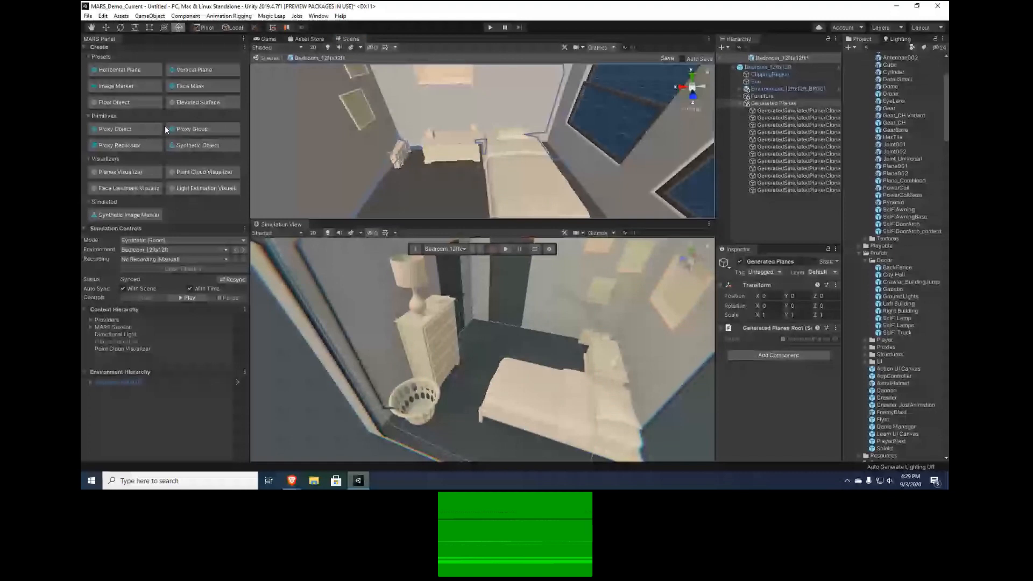
Select the first generated plane, on the bed, with the Move tool active and collapse its Mesh Renderer component to examine its other components
click(106, 27)
click(798, 111)
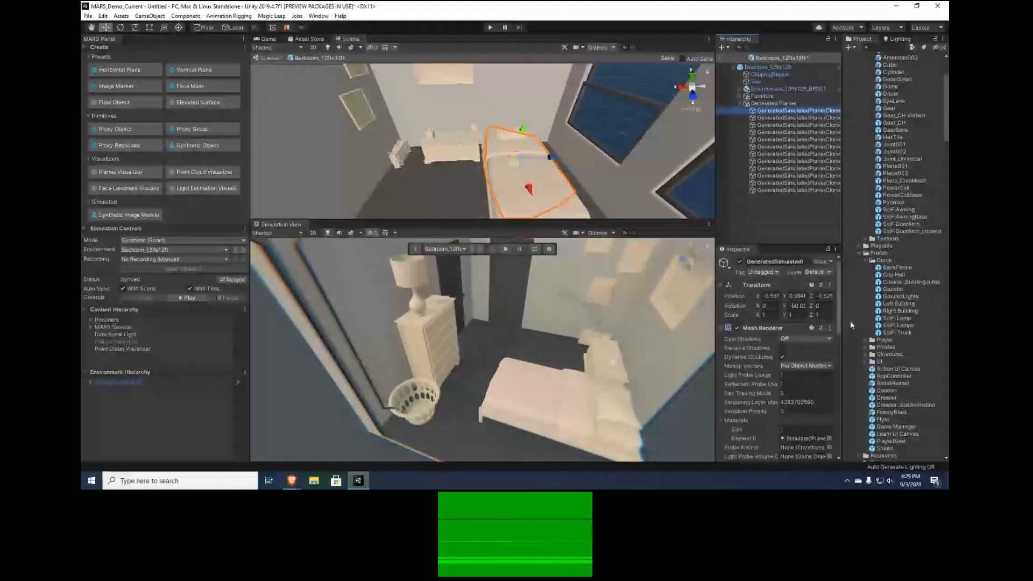
scroll(841, 335, down, 3)
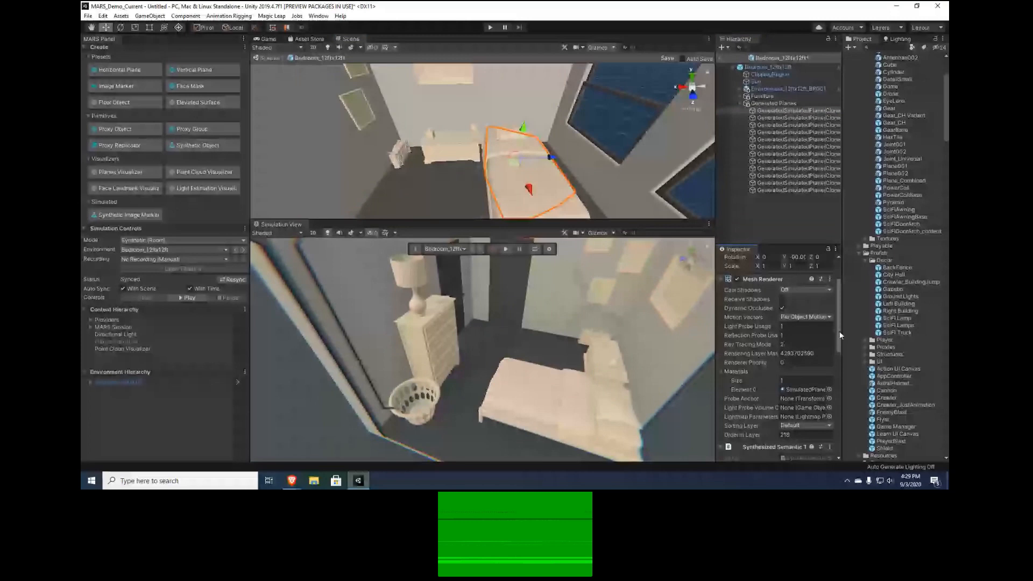
click(768, 279)
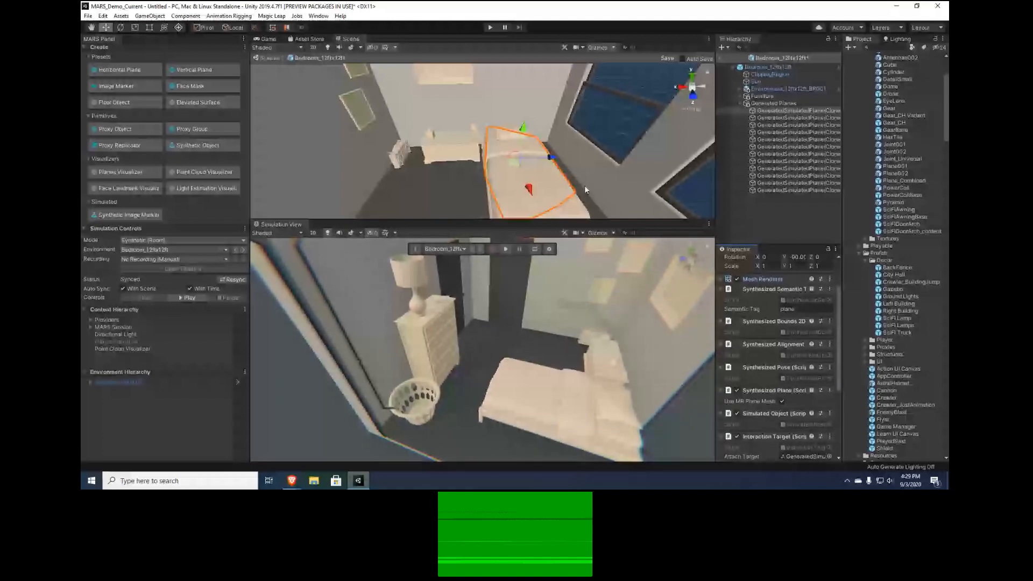
Check the Livestorm webinar chat in the browser, and return to Unity to review the bed plane's synthesized components
click(292, 481)
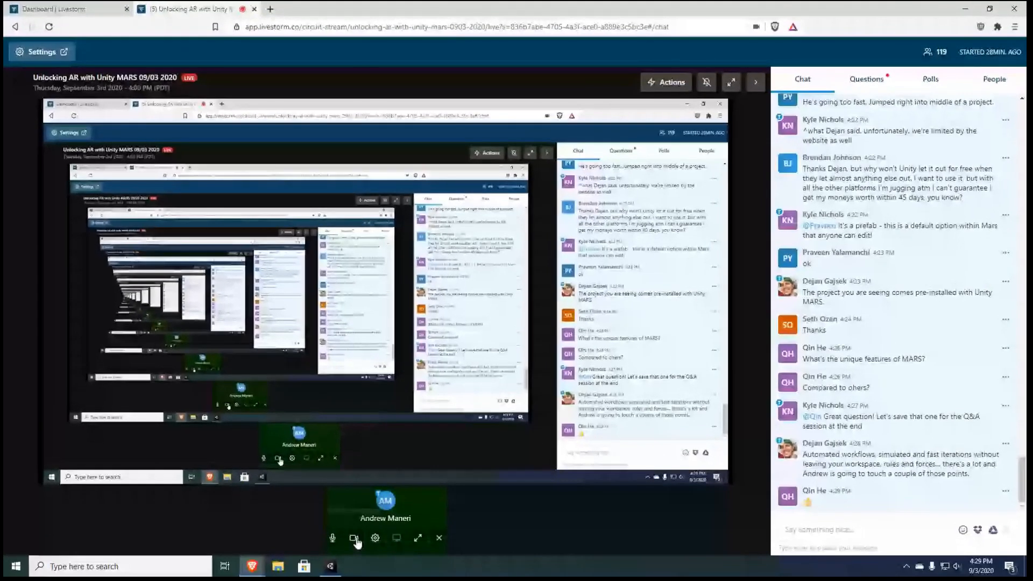
click(336, 563)
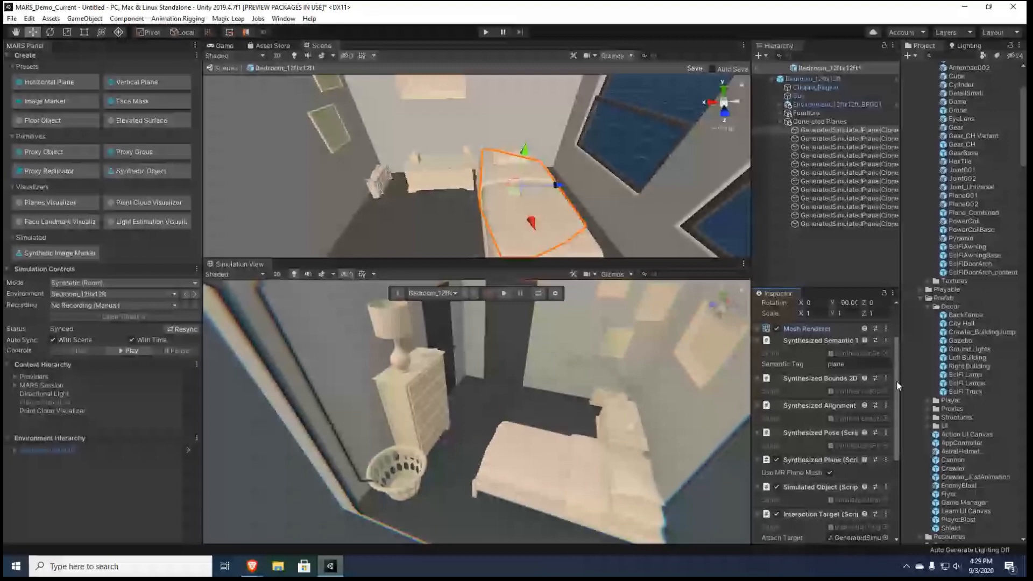
scroll(822, 389, down, 2)
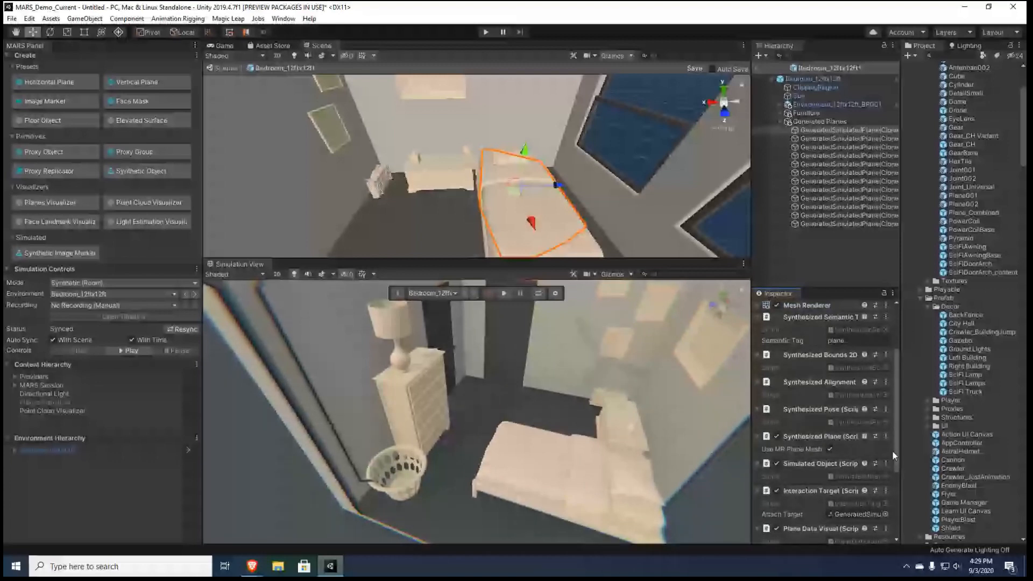
scroll(815, 456, down, 3)
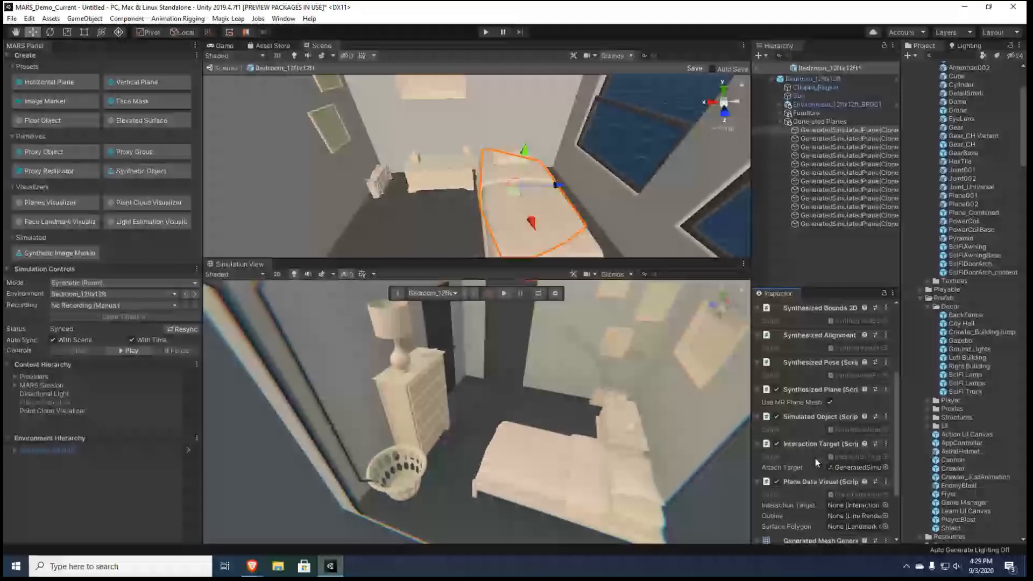
Examine the bed plane's outline in the Scene view and its remaining components through the generated mesh and material
right_drag(568, 204, 573, 207)
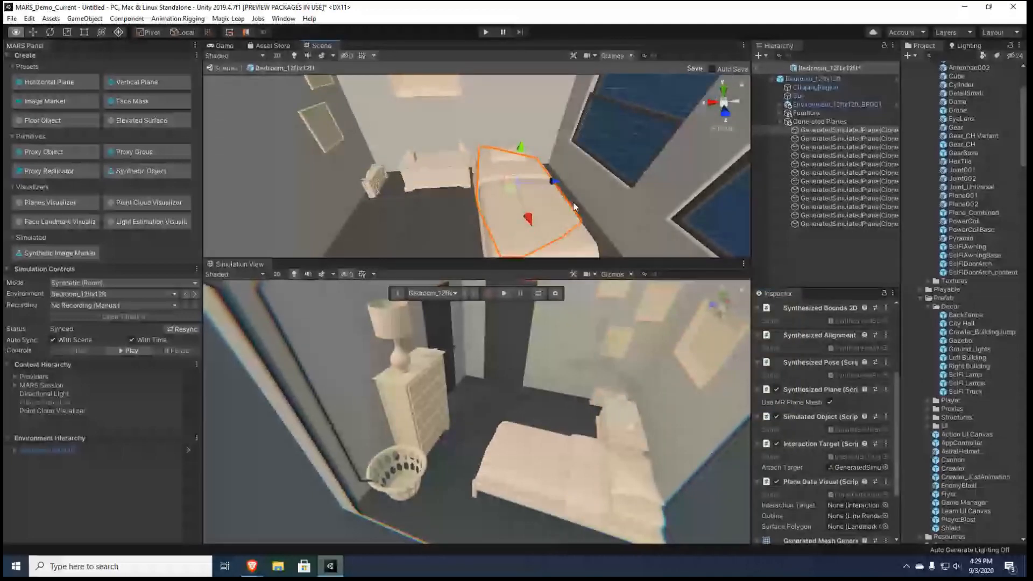
right_drag(574, 206, 450, 337)
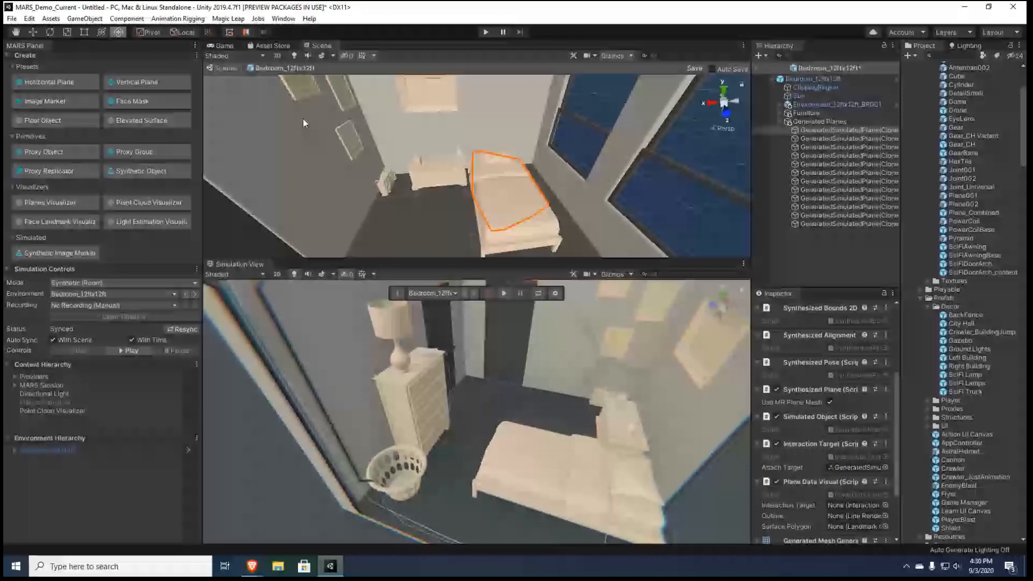
key(w)
scroll(837, 424, down, 3)
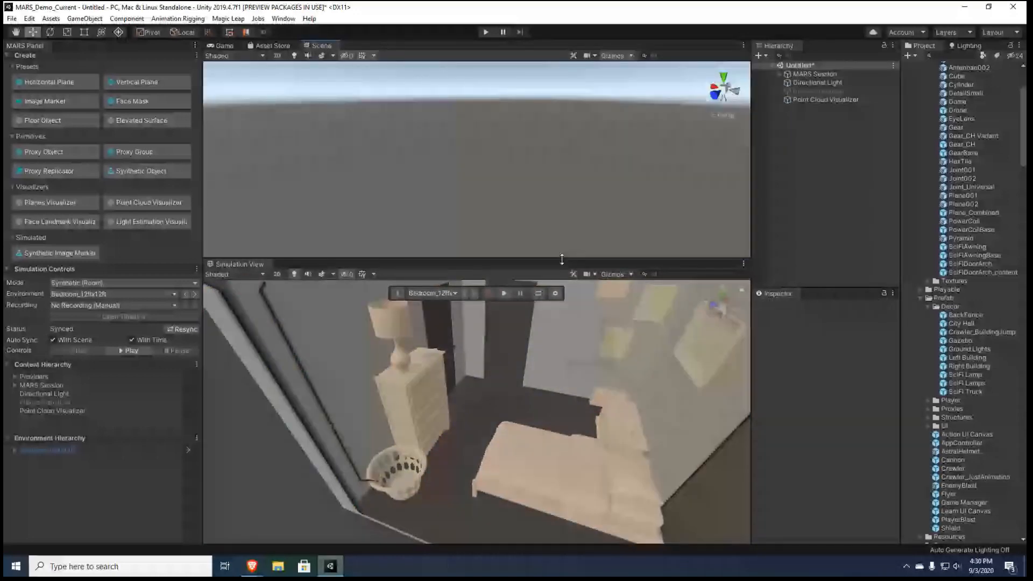
Exit the bedroom prefab to the main scene with a taller Scene view, and locate the shared default materials among the project assets
drag(562, 259, 525, 289)
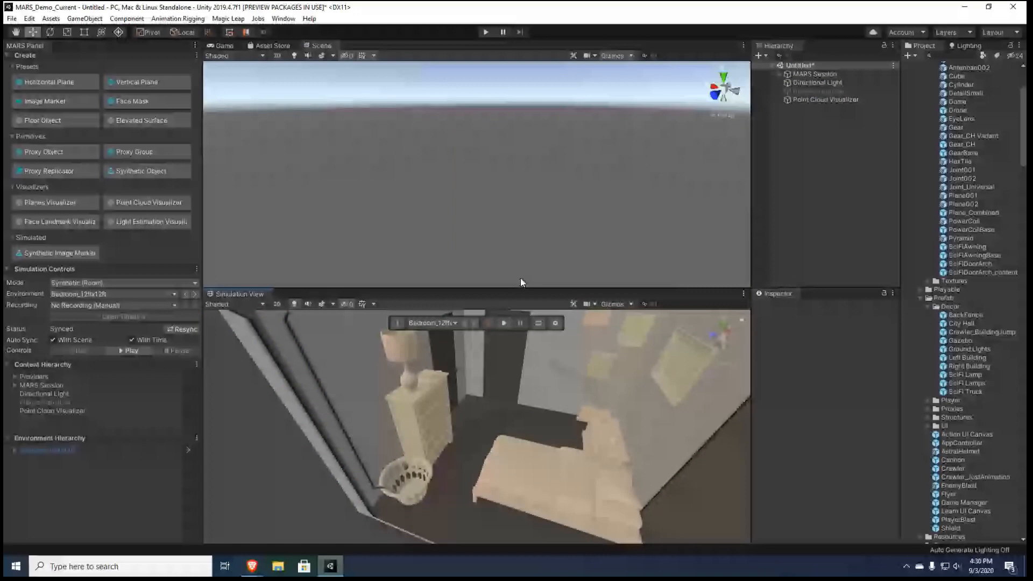
scroll(933, 90, up, 5)
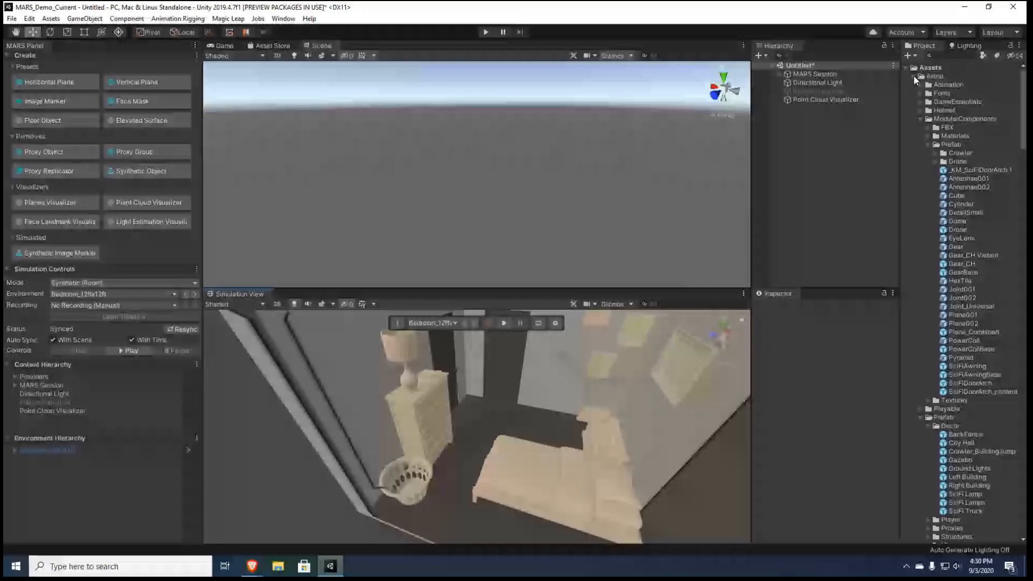
scroll(946, 394, down, 15)
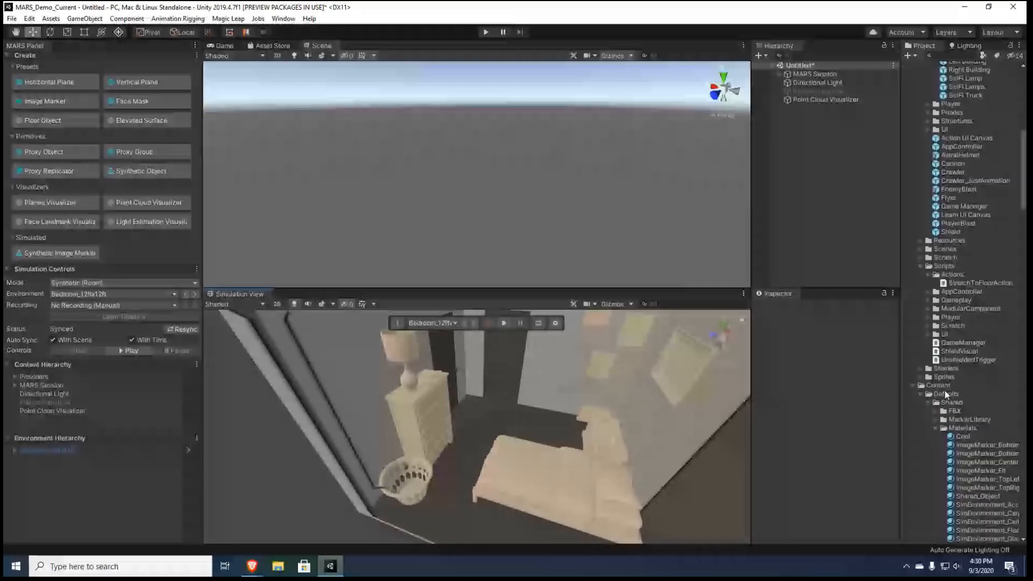
scroll(946, 394, down, 6)
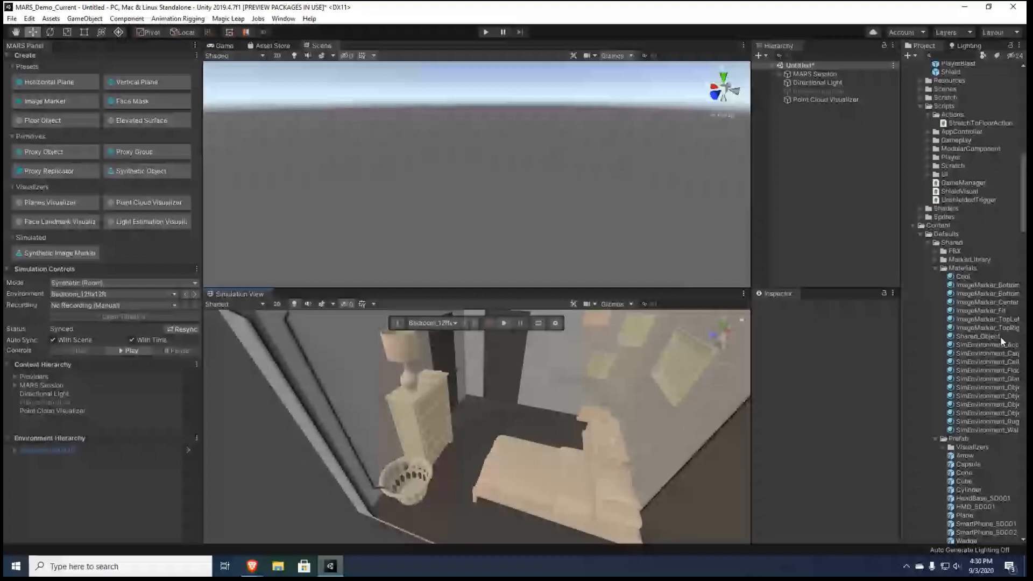
Preview the shared default materials, from the first ImageMarker material through the SimEnvironment materials
click(972, 287)
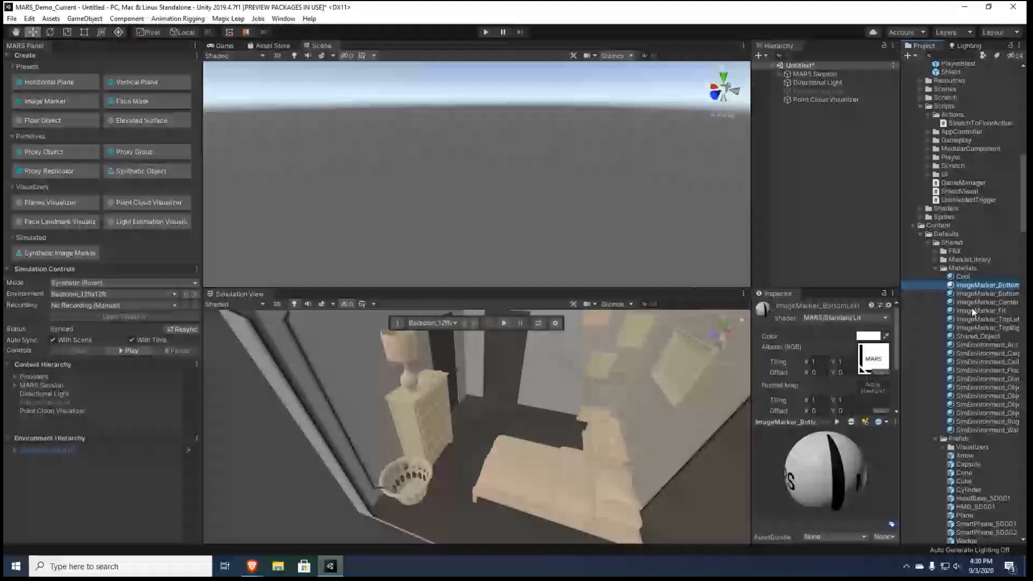
click(985, 345)
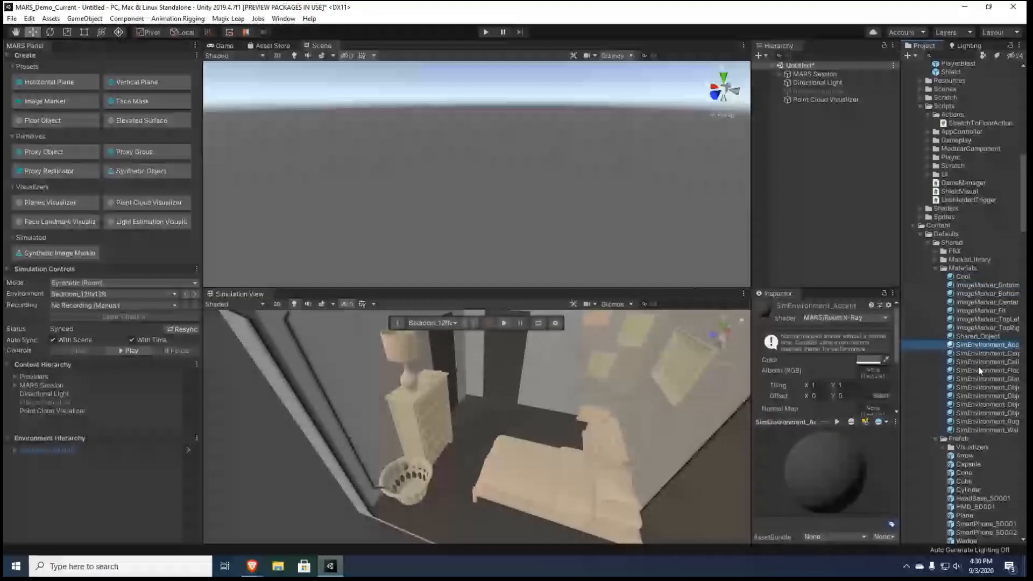
key(Down)
key(Down)
key(Down)
key(Down)
key(Down)
key(Down)
key(Down)
key(Down)
key(Down)
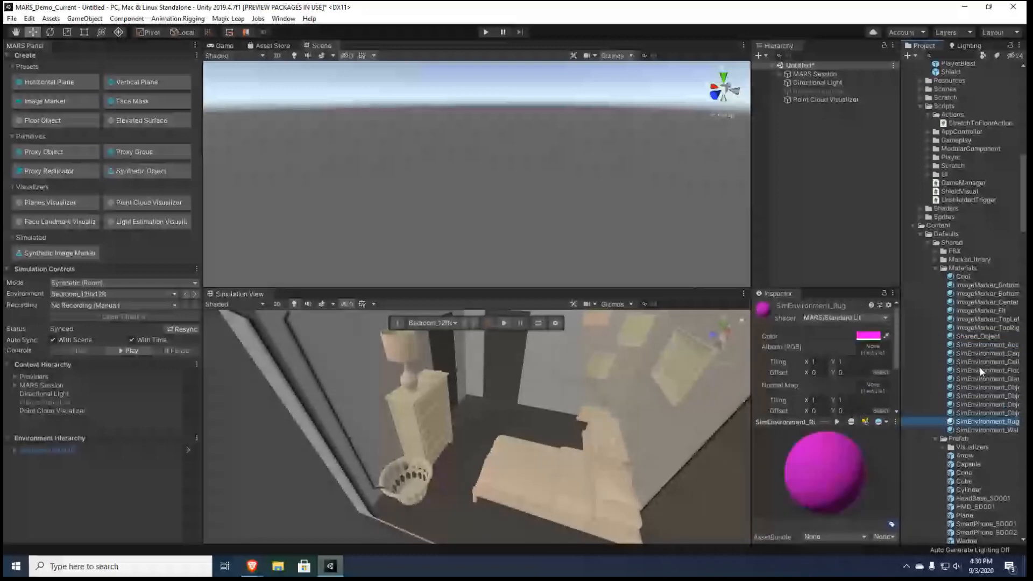
key(Down)
Preview the shared default prefabs, including the Cylinder, Capsule, HMD headset and left XR controller
scroll(980, 367, down, 3)
click(962, 394)
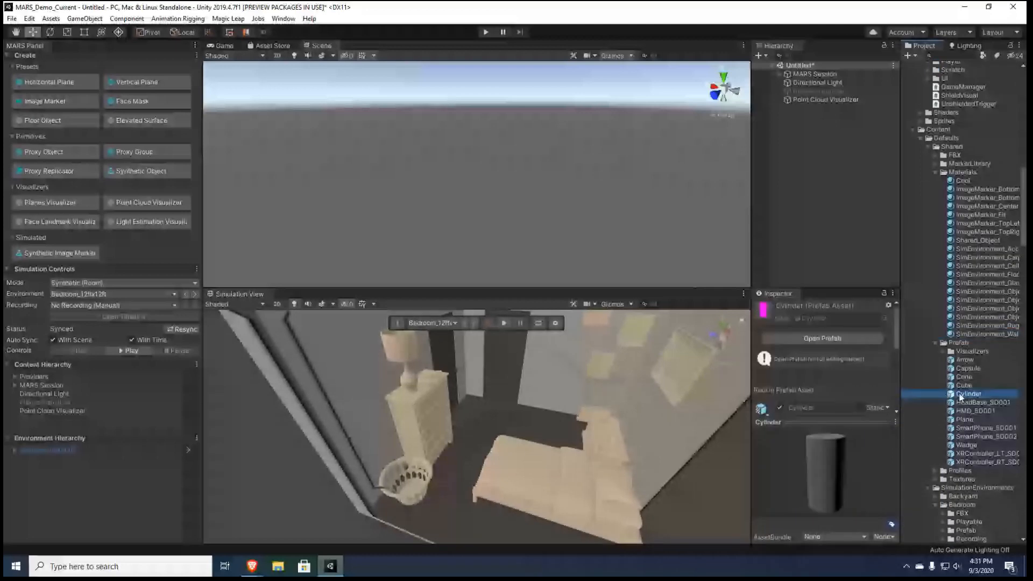
key(Up)
key(Up)
key(Up)
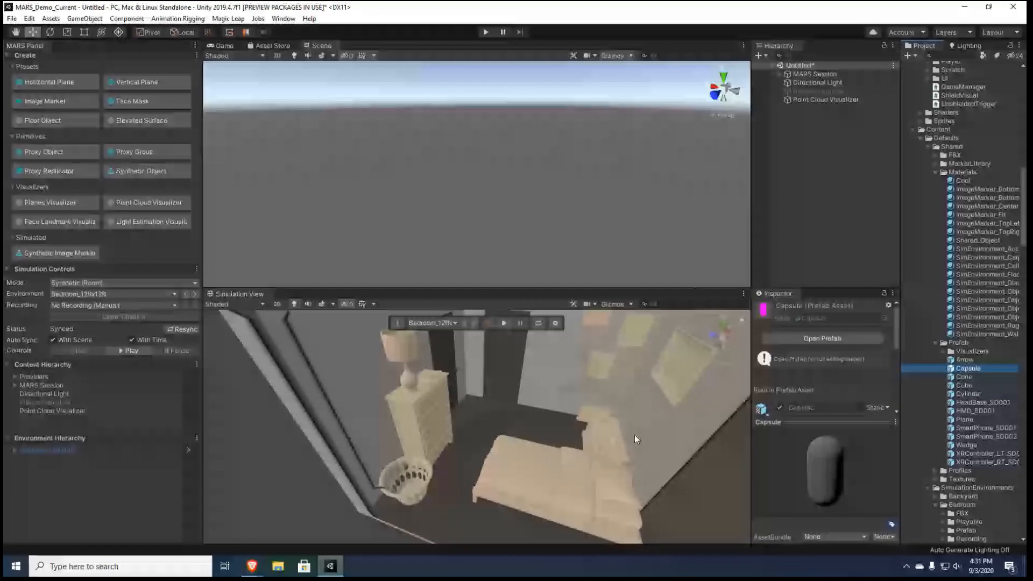
key(Down)
key(Down)
key(Down)
key(Down)
key(Down)
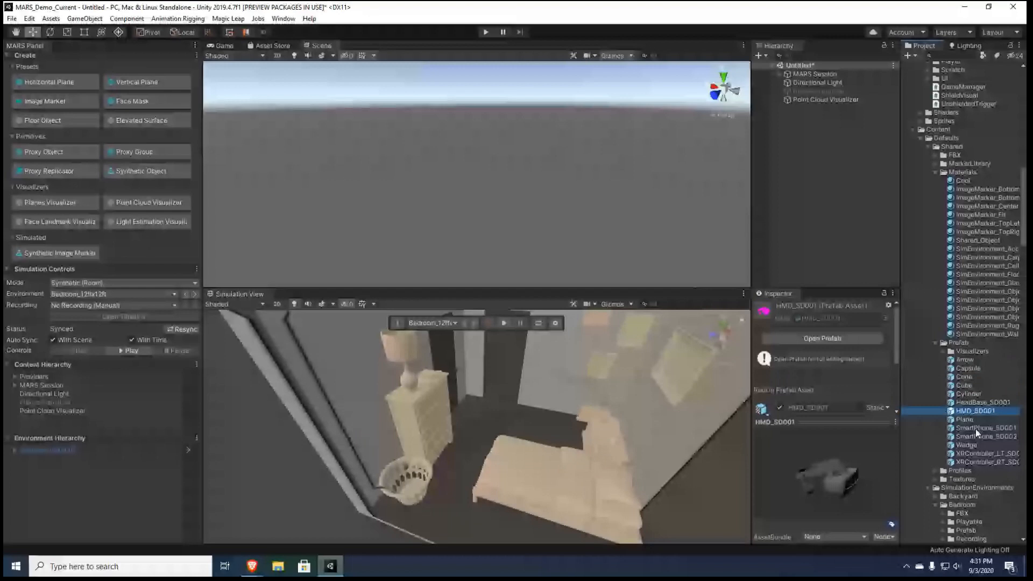
click(974, 453)
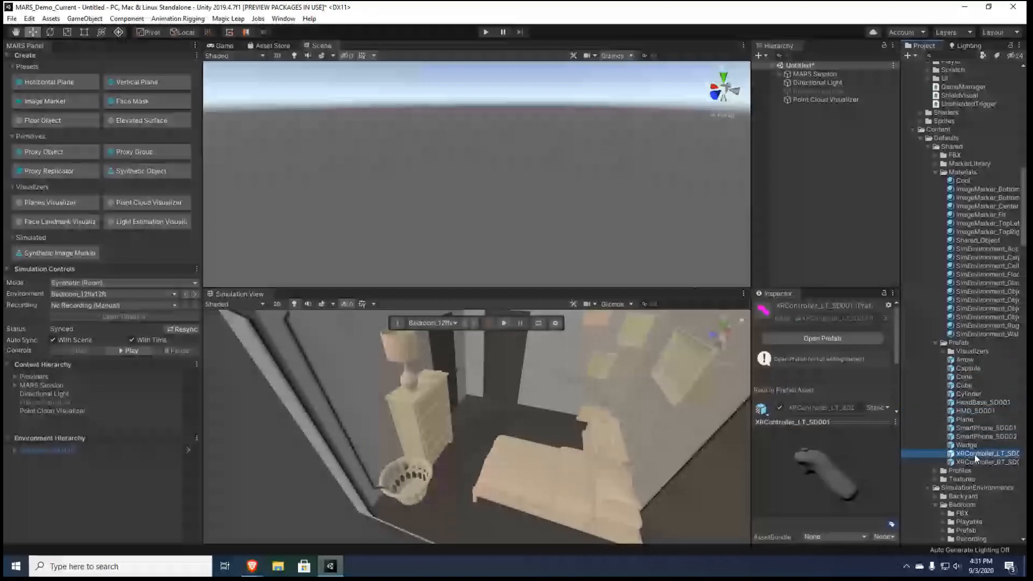
scroll(974, 454, down, 2)
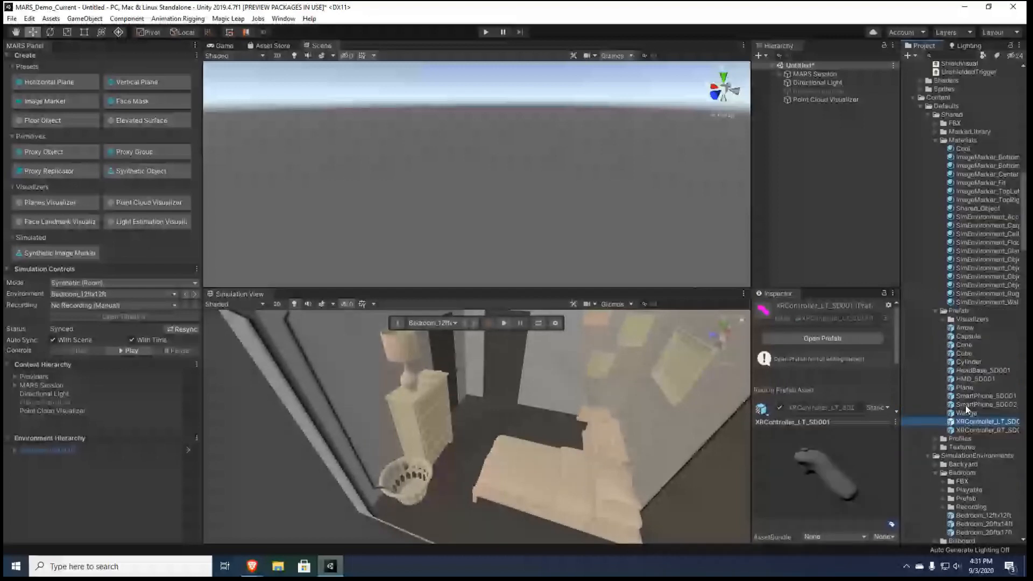
Collapse the Factory folder in SimulationEnvironments, and expand the Bedroom folder to select the Bedroom_12ftx12ft prefab
scroll(967, 410, down, 4)
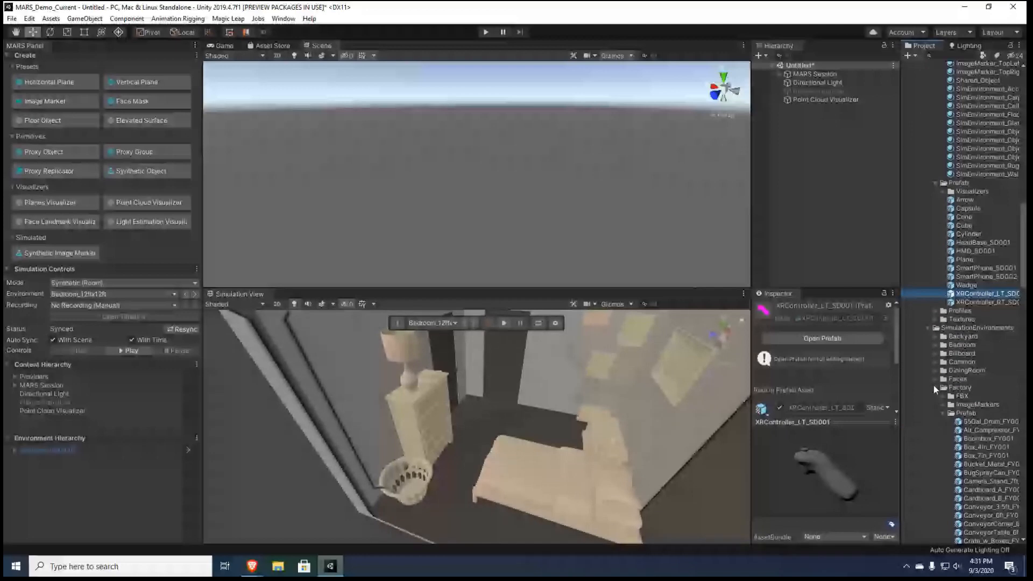
click(935, 388)
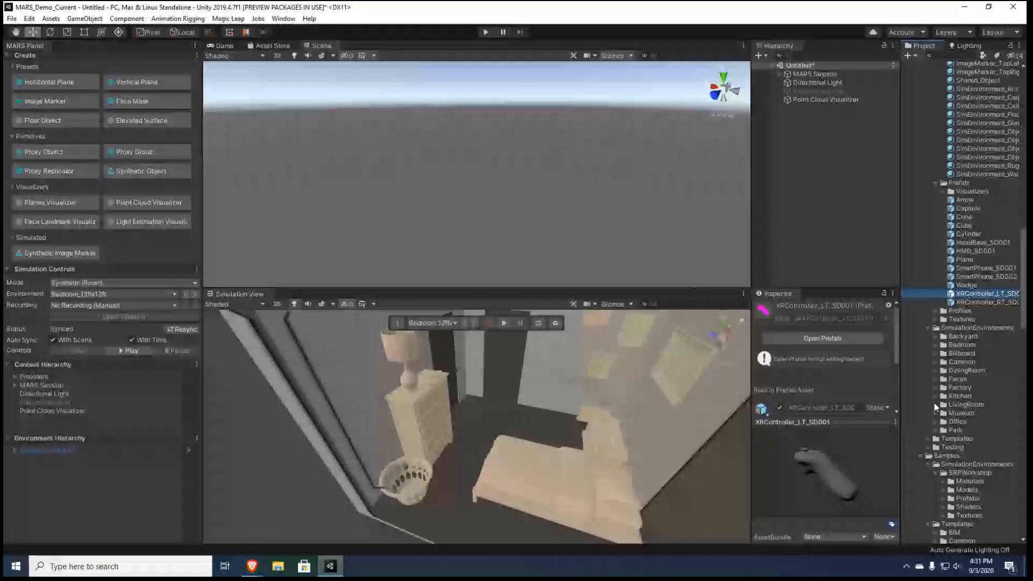
click(935, 345)
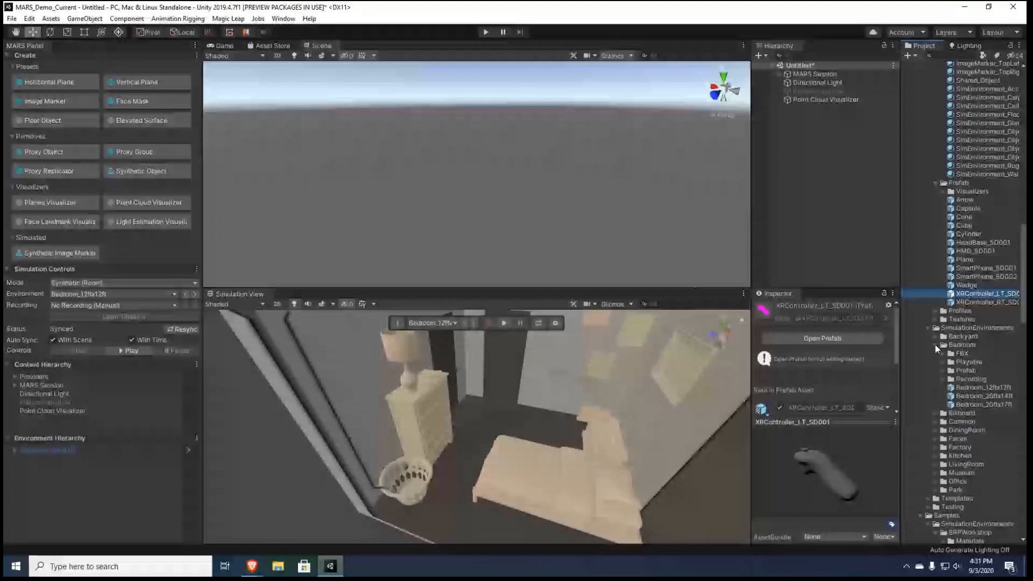
click(964, 387)
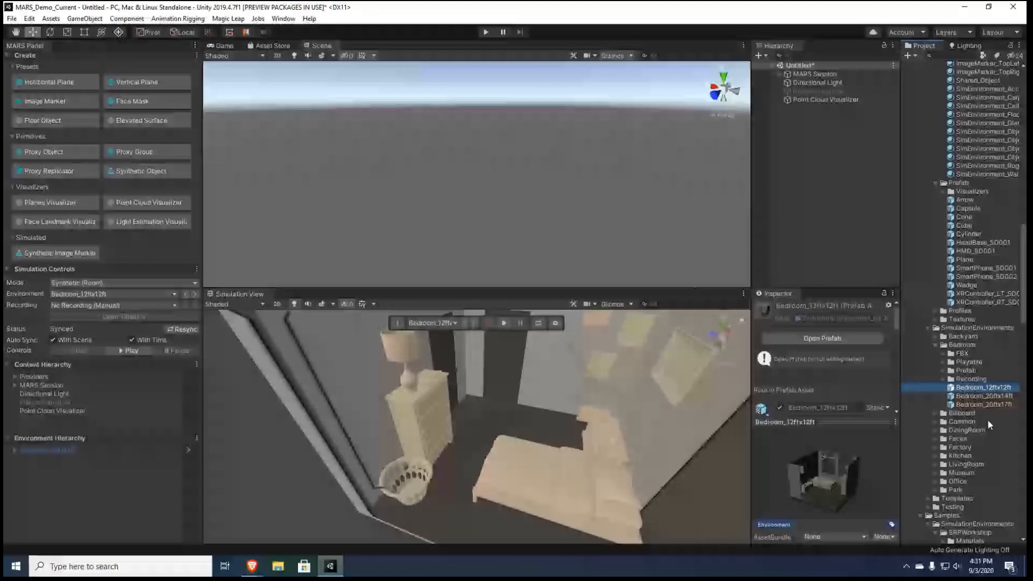
Preview the bedroom furniture prefabs, including Bed_King_BR001, the round laundry basket and the nightstand
click(987, 312)
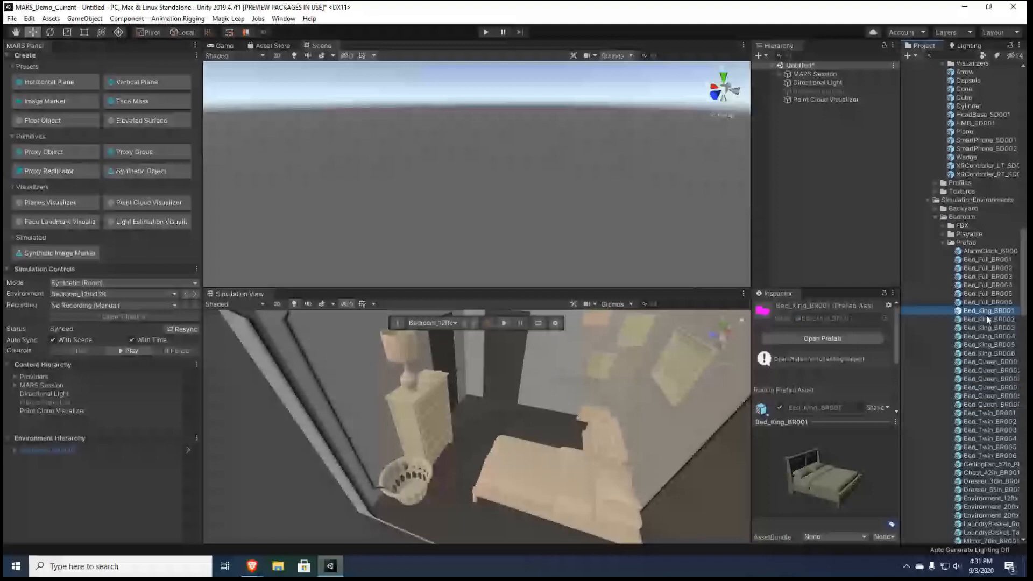
scroll(986, 315, down, 1)
click(979, 433)
click(980, 492)
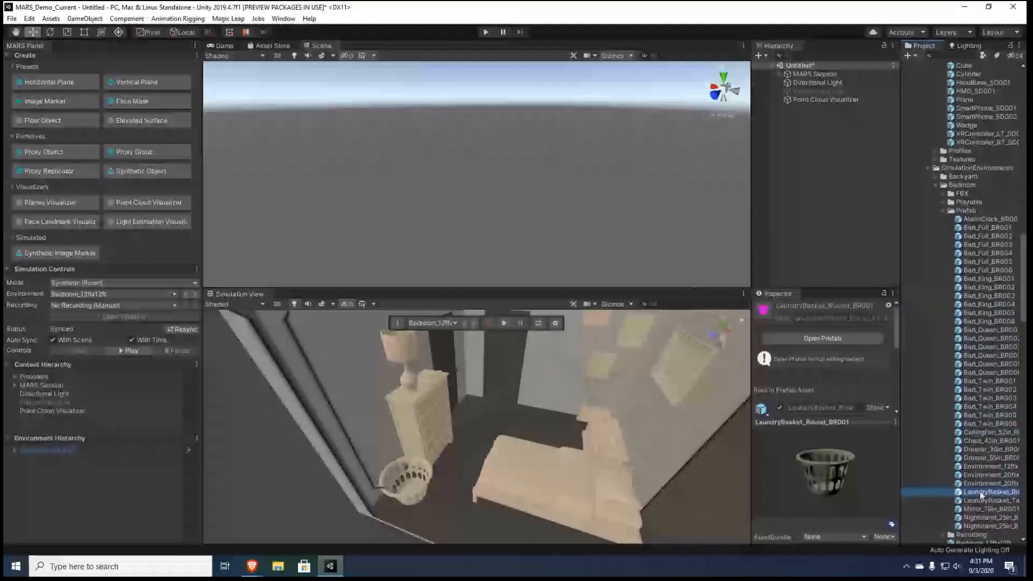
click(979, 476)
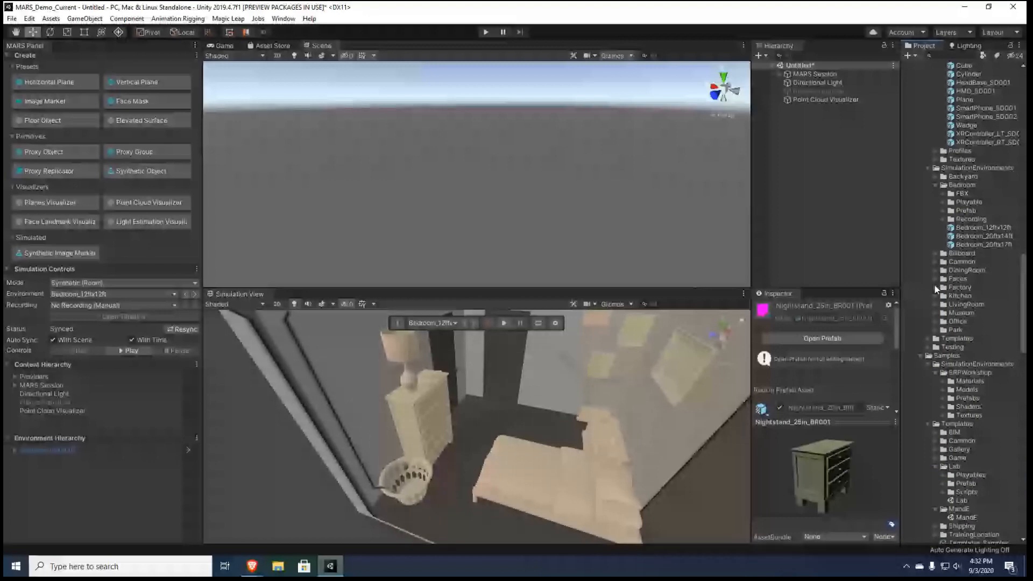
Reselect the Bedroom_12ftx12ft prefab, collapse the Bedroom folder, and look through the prefabs in the Common folder
click(970, 231)
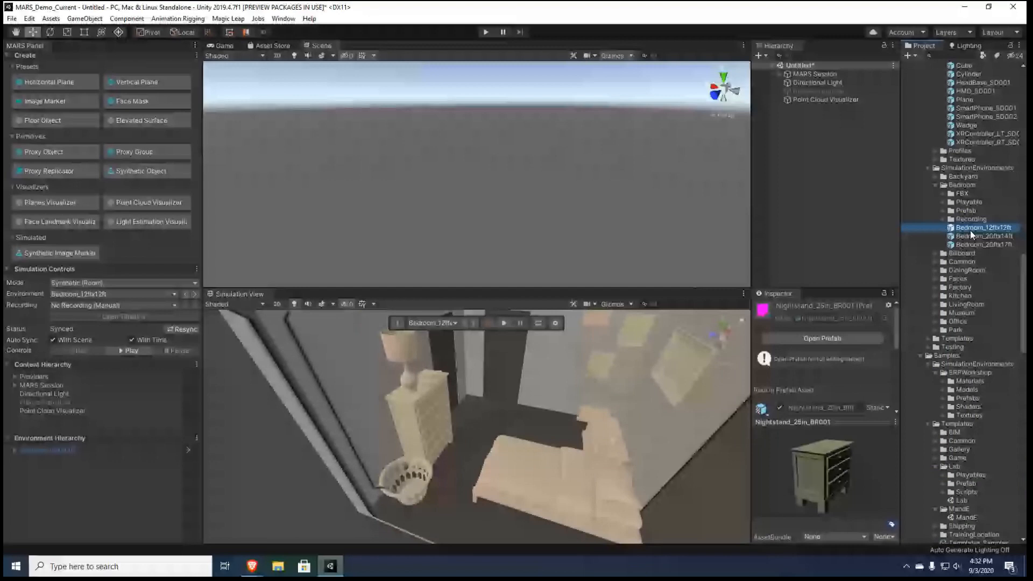
click(935, 185)
click(936, 202)
click(941, 220)
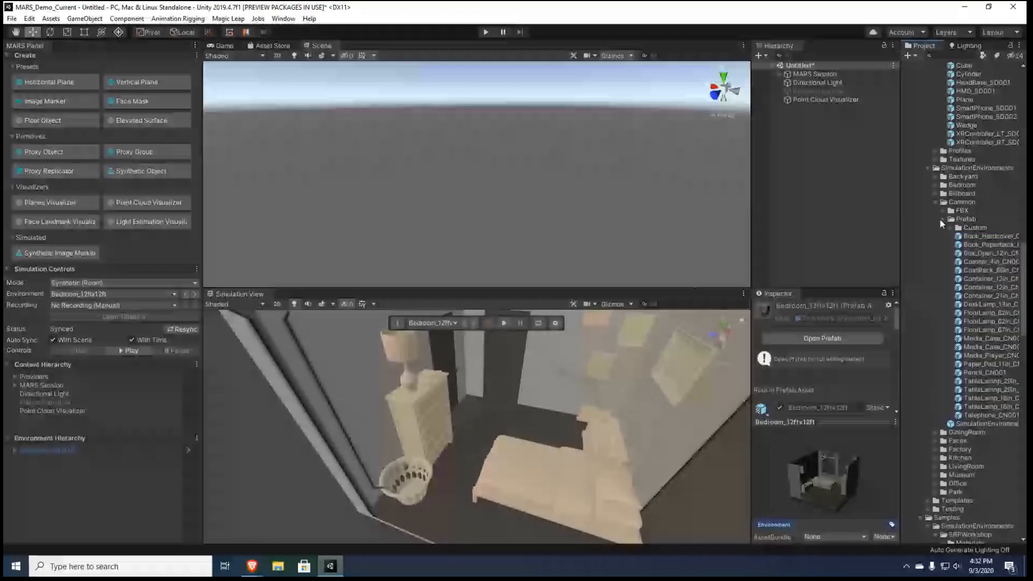
click(941, 219)
Open the SimulationEnvironment_Base prefab, examine its clipping region and MARS environment and plane extraction settings, and return to the main scene
click(945, 228)
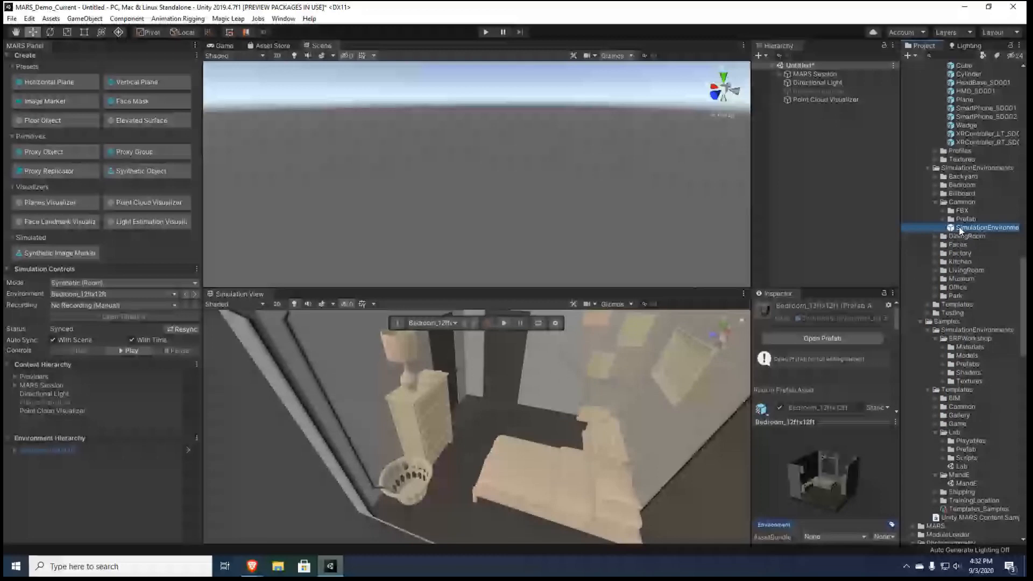
double_click(946, 228)
scroll(570, 174, up, 5)
alt+drag(570, 173, 491, 204)
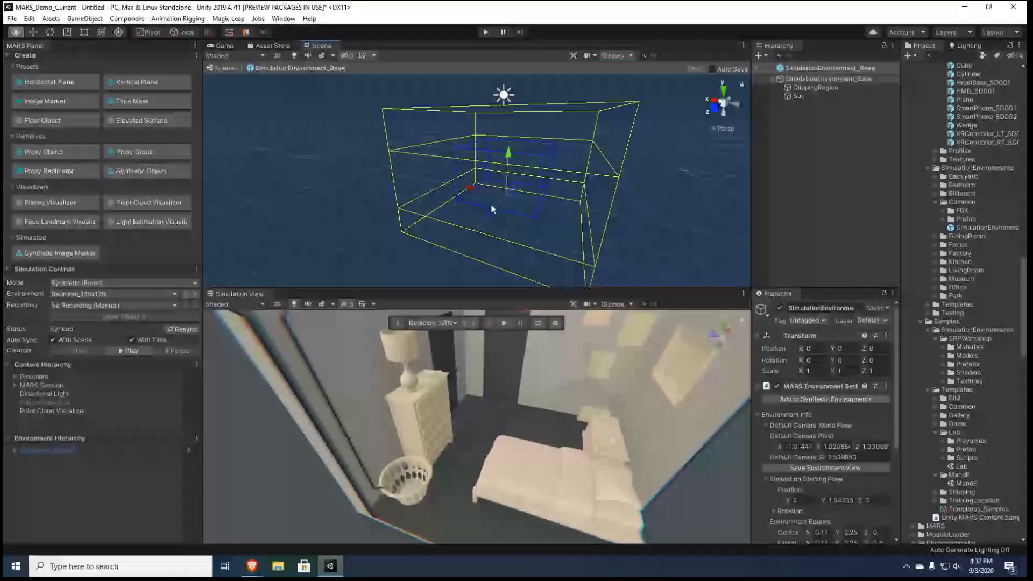
right_drag(491, 205, 491, 223)
scroll(872, 447, down, 5)
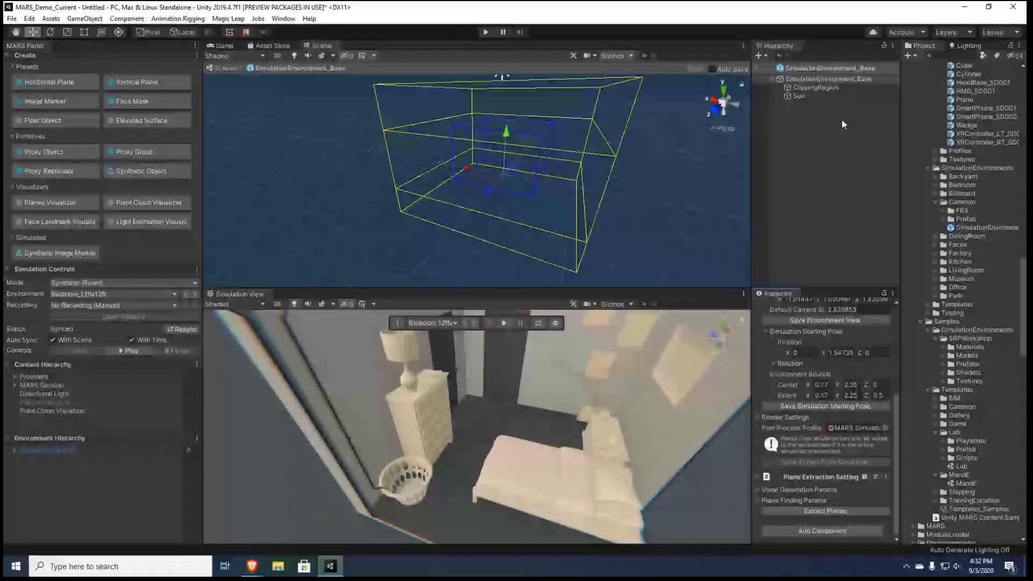
click(224, 68)
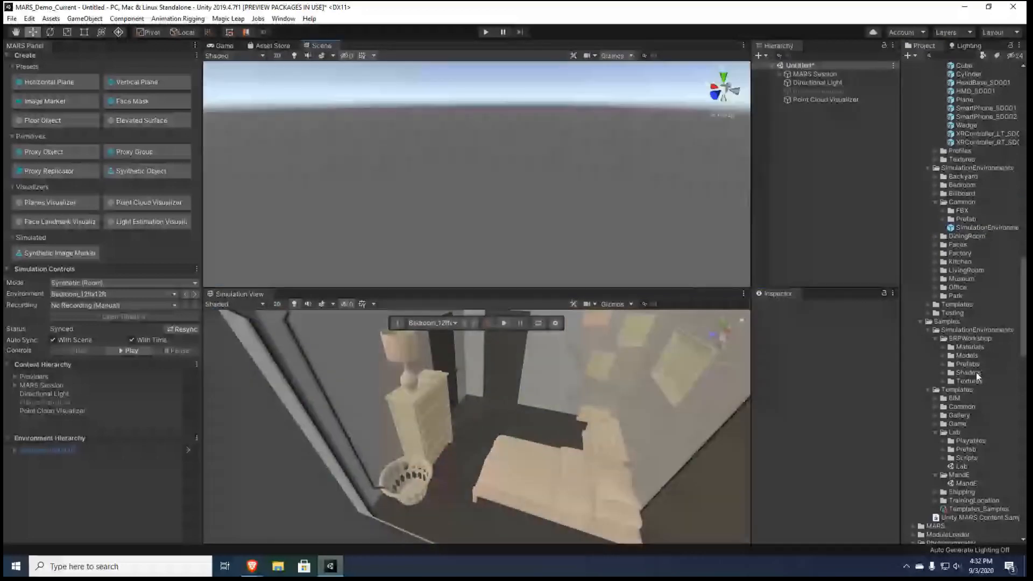
Create a prefab variant of SimulationEnvironment_Base in the Common folder and name it New Environment
right_click(989, 224)
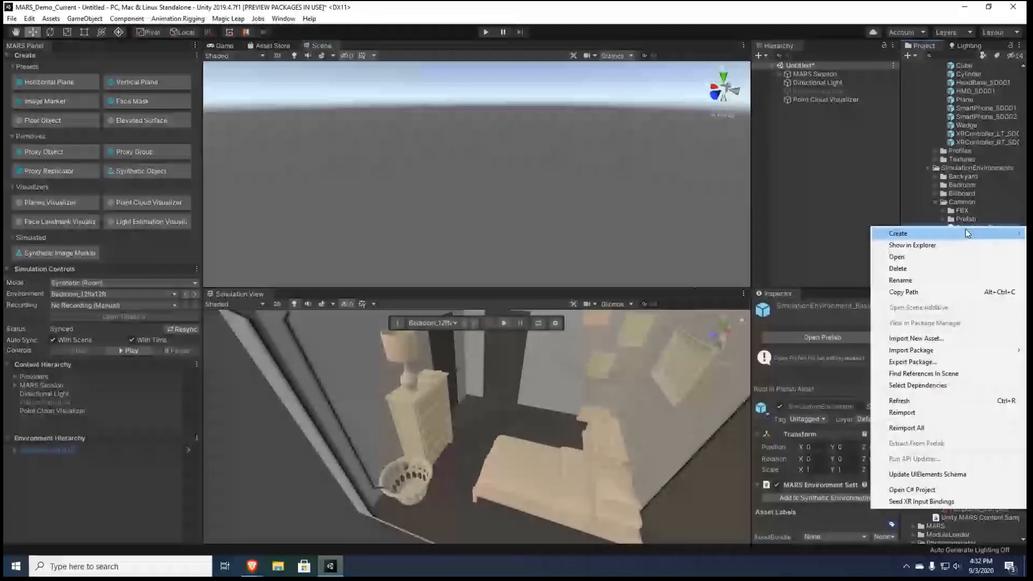
mouse_move(968, 234)
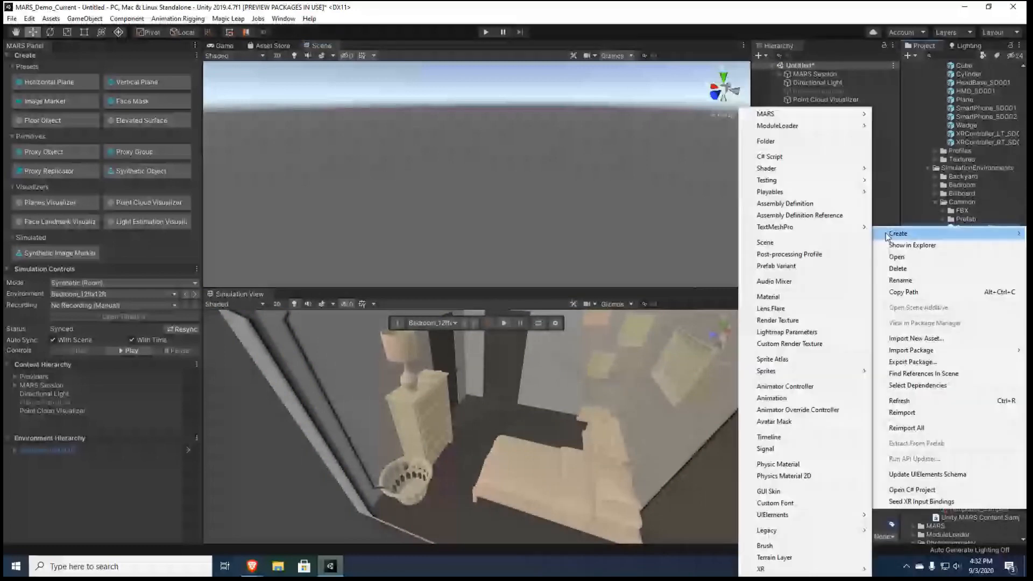
click(819, 266)
text(New Envi)
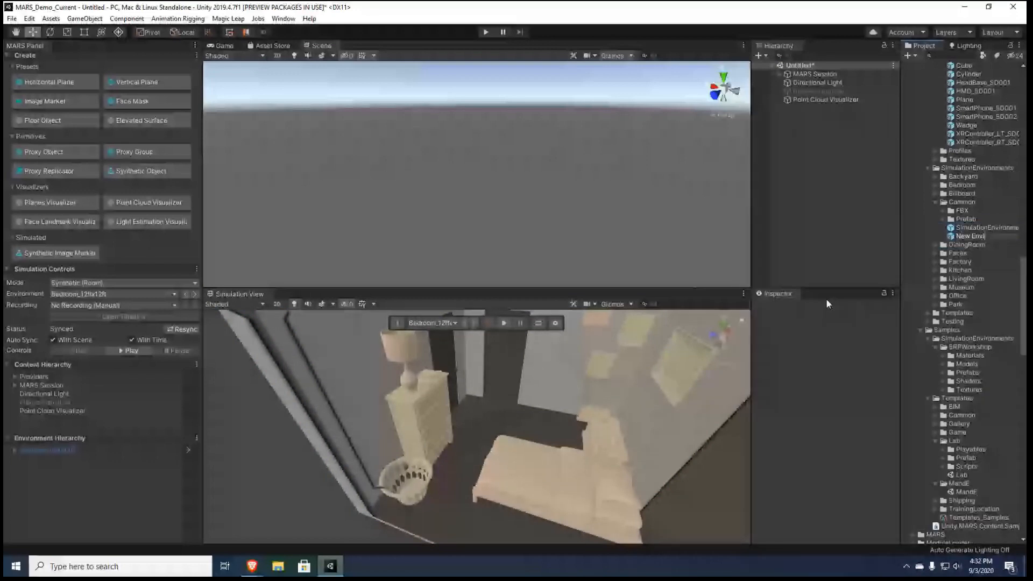
text(ronment)
key(Return)
Assign the Environment asset label to the New Environment prefab
click(892, 527)
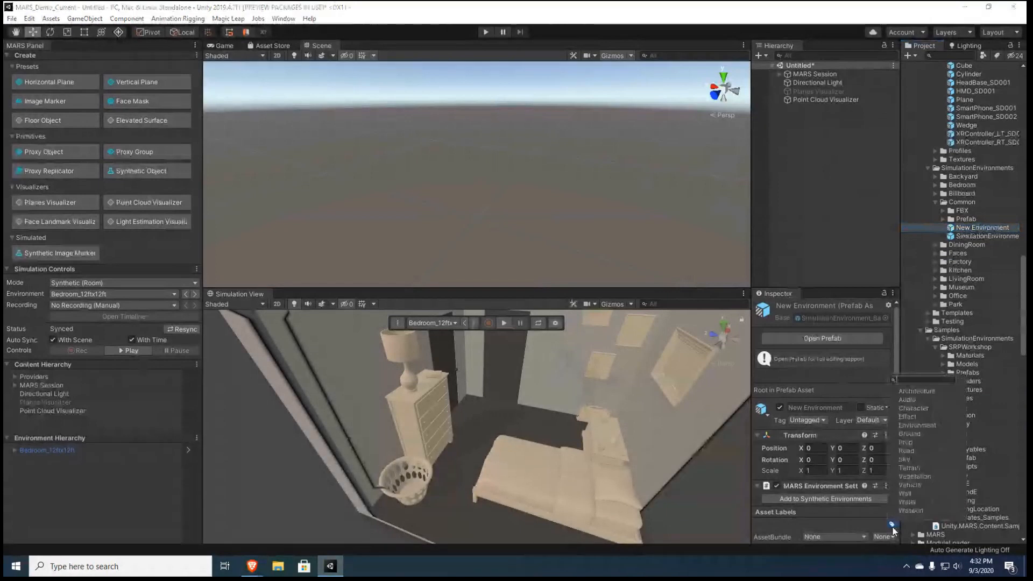
click(926, 426)
click(543, 217)
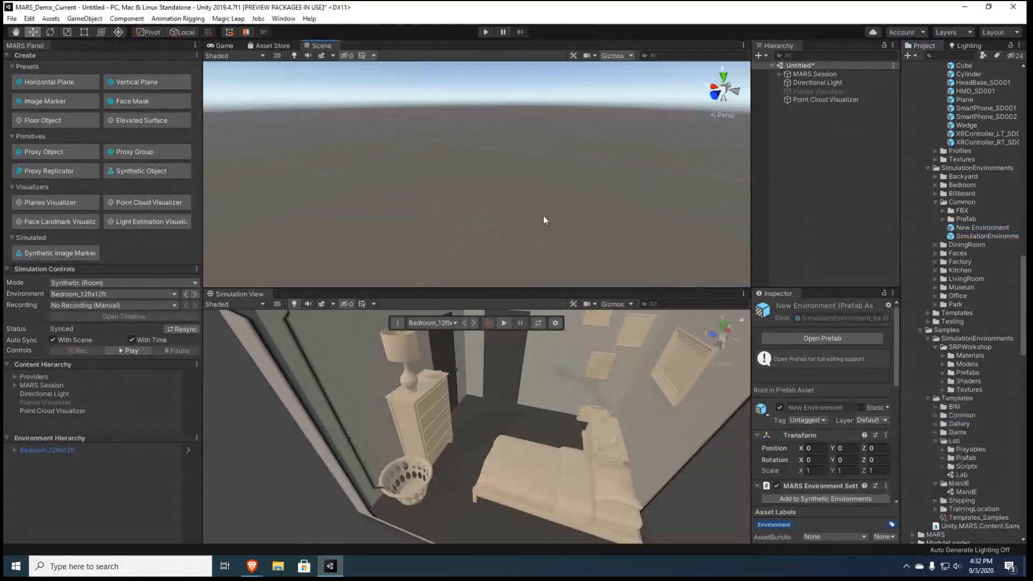
Run the MARS developer command Update Simulation Environments to refresh the list of available environments
click(283, 18)
mouse_move(332, 74)
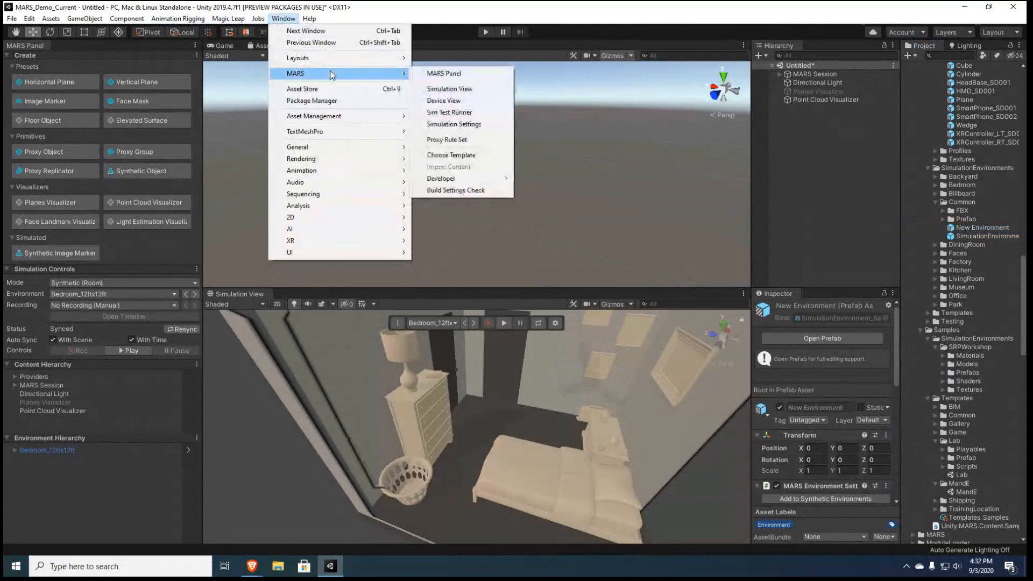
mouse_move(492, 180)
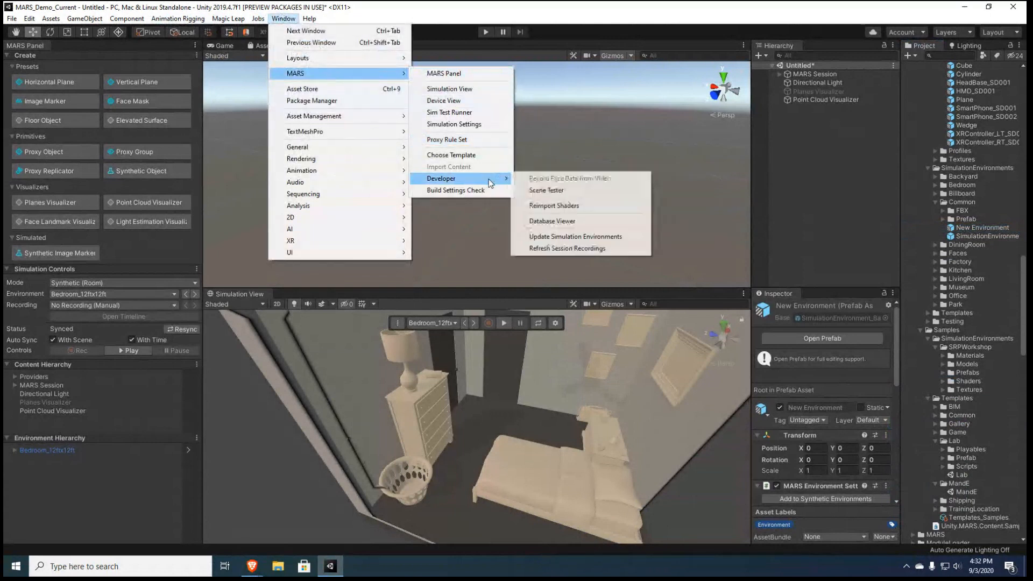
click(585, 249)
click(284, 18)
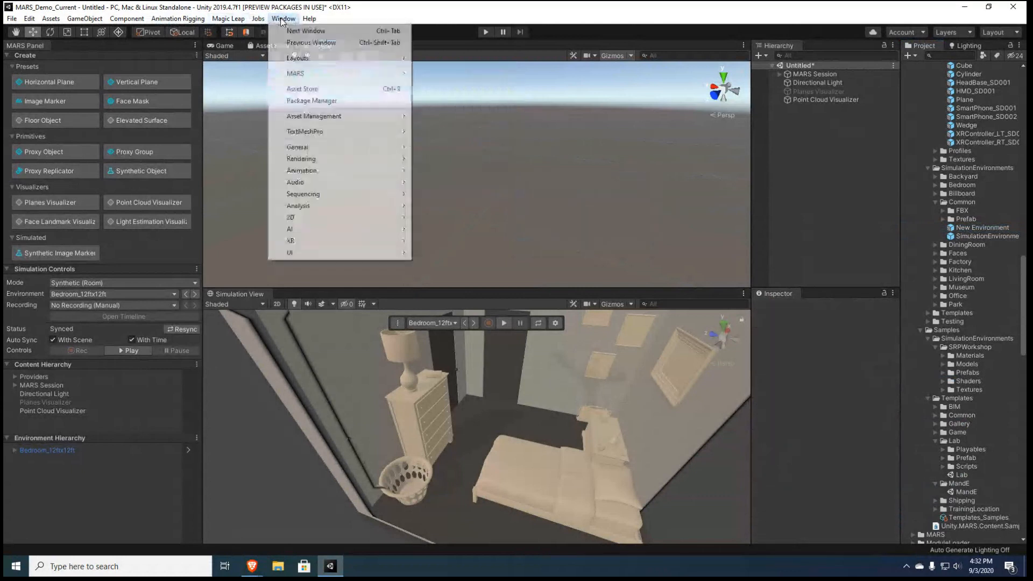
mouse_move(394, 72)
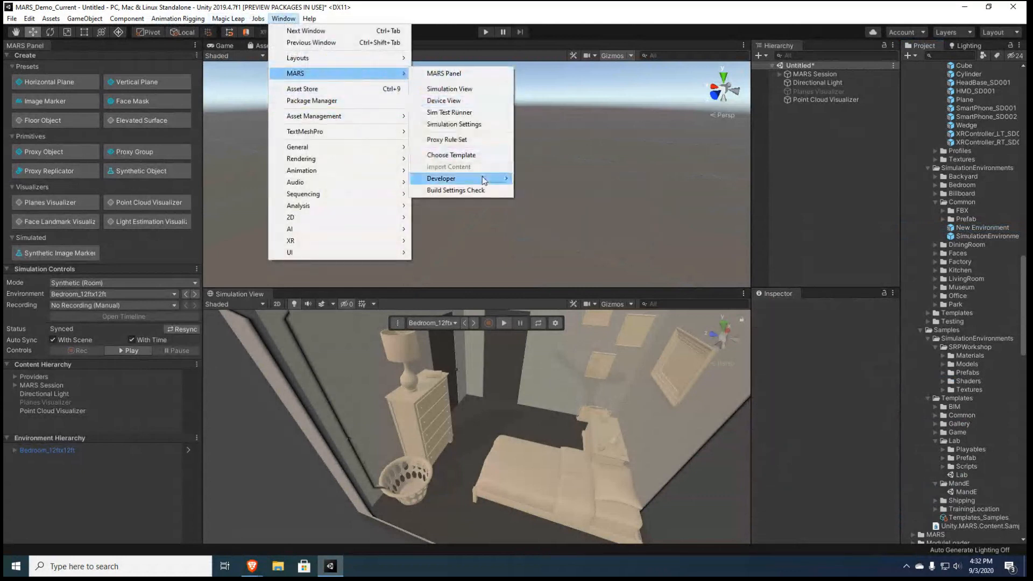
mouse_move(484, 180)
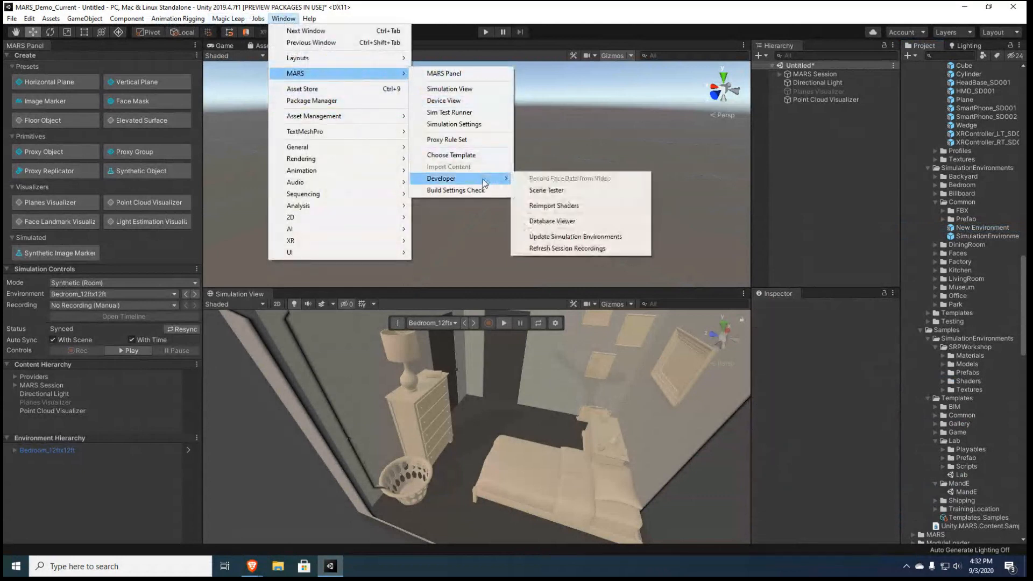
click(608, 240)
Switch the simulation environment to New Environment
click(455, 323)
click(440, 322)
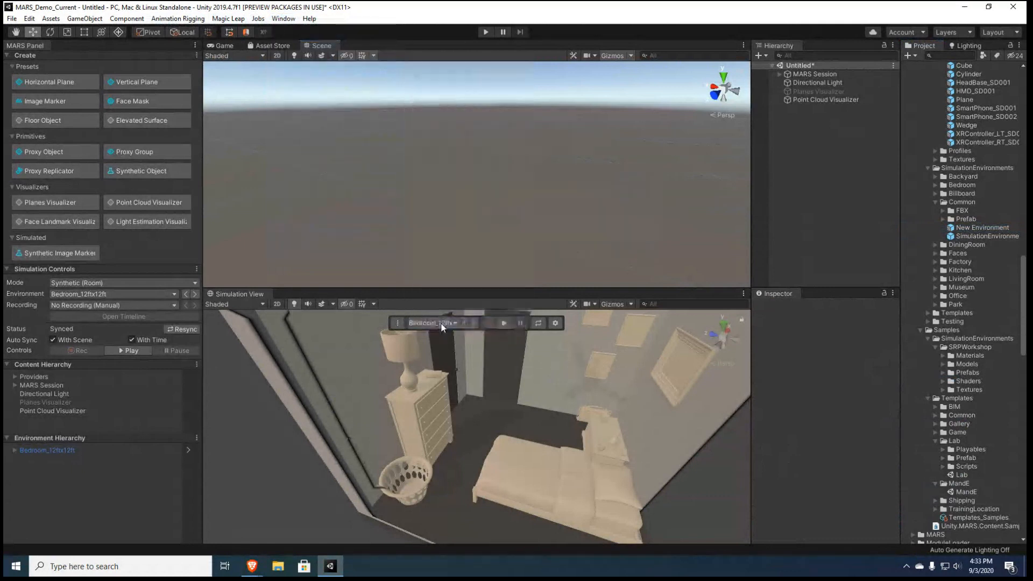
click(441, 323)
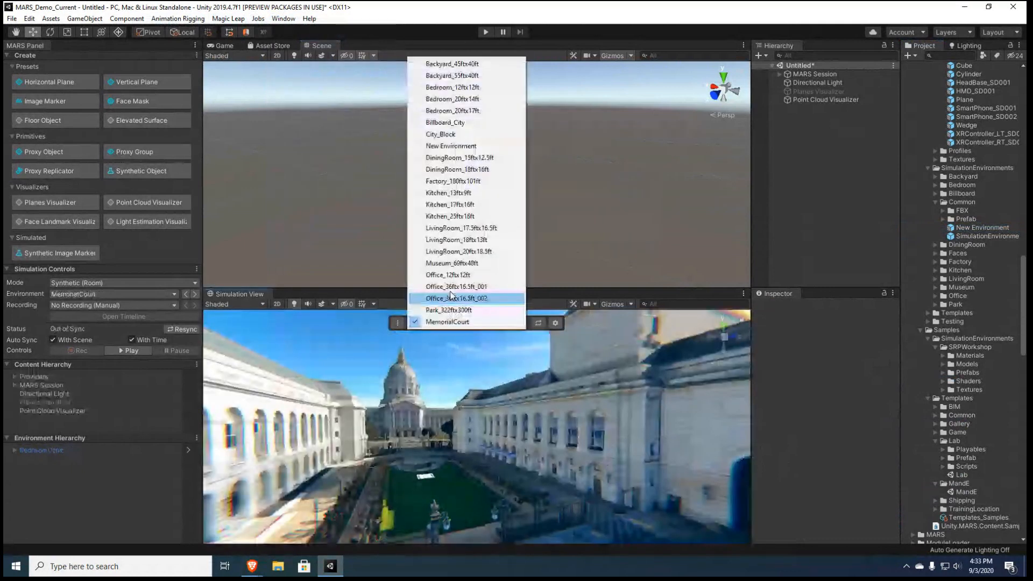
click(468, 141)
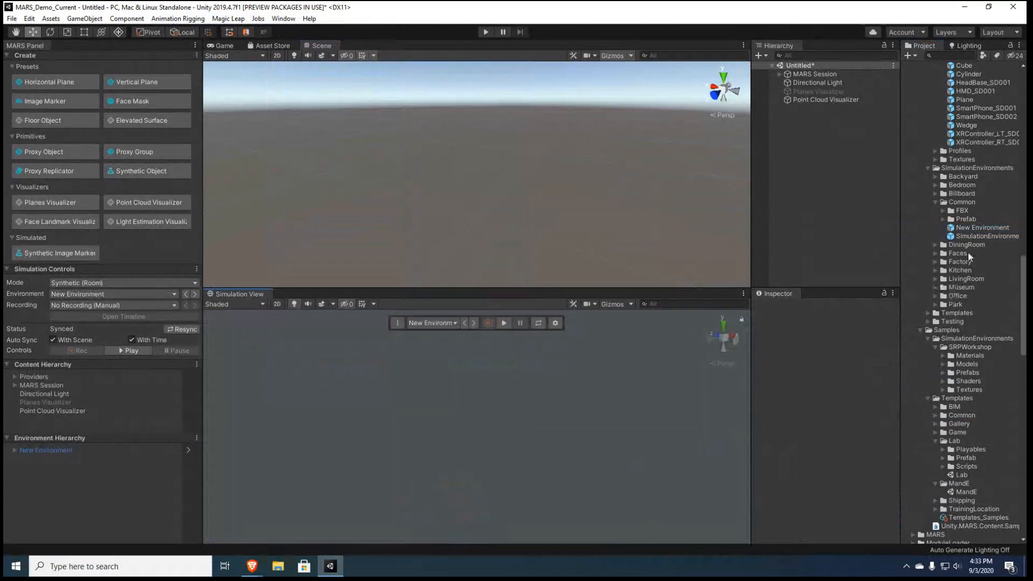
Compare the New Environment and SimulationEnvironment_Base prefabs, opening the base prefab for inspection and returning to the main scene
click(981, 236)
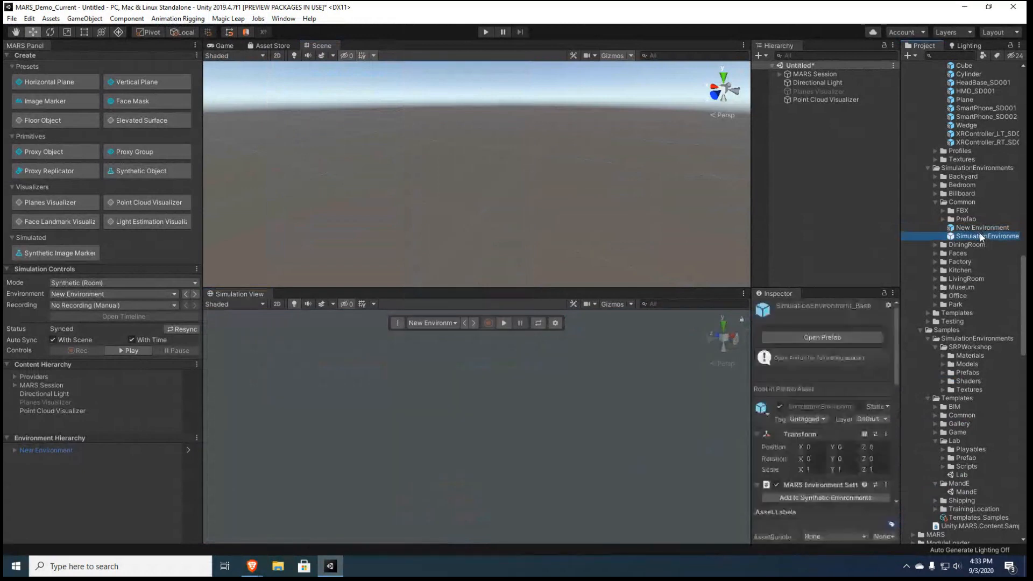
click(980, 230)
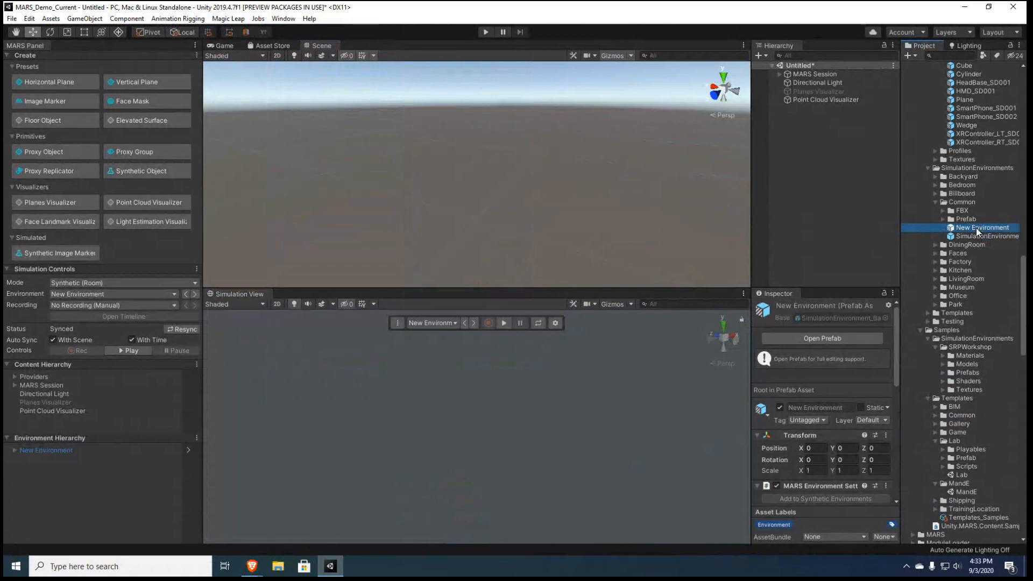
click(989, 237)
double_click(989, 238)
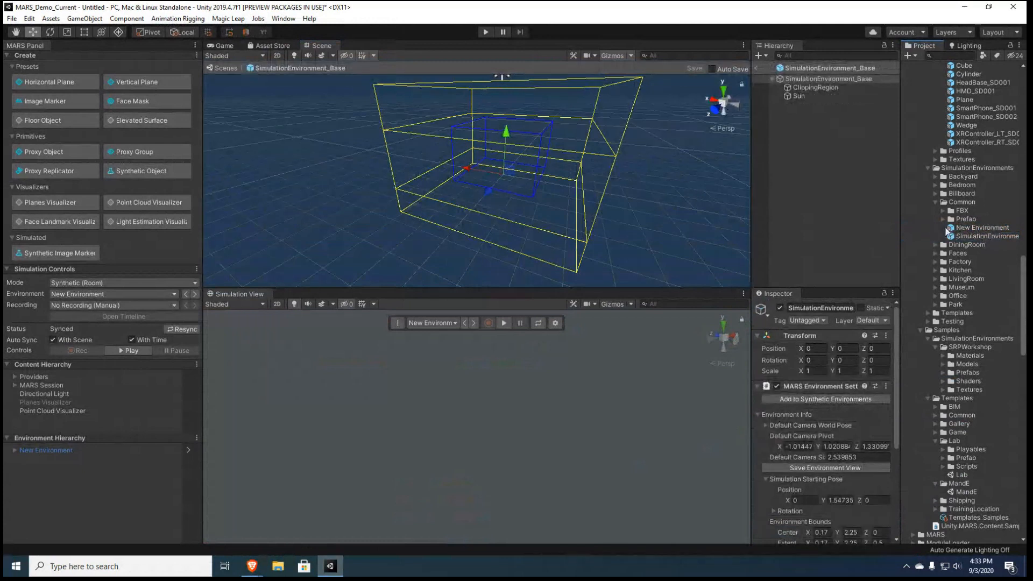
scroll(954, 316, up, 3)
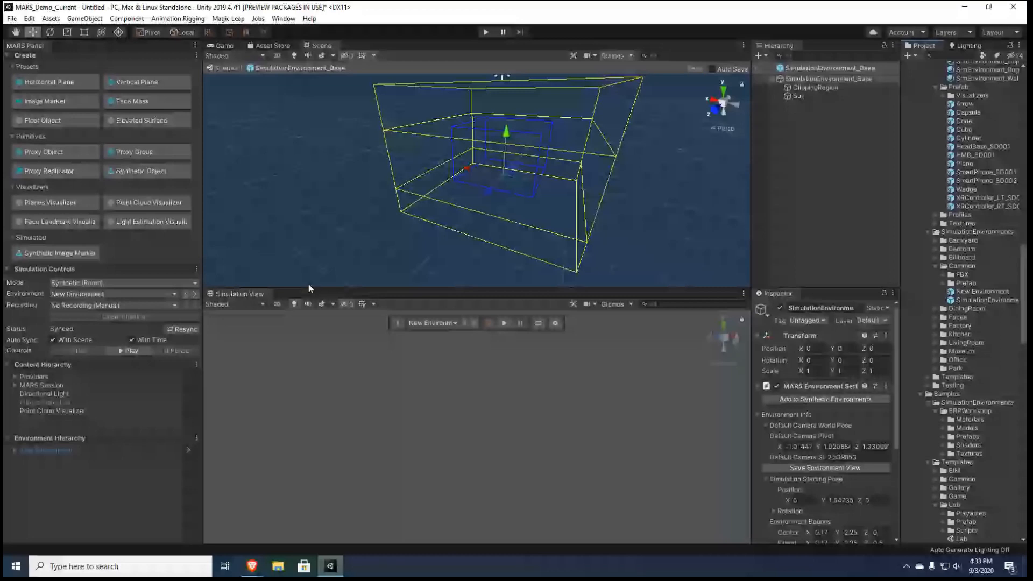
click(227, 69)
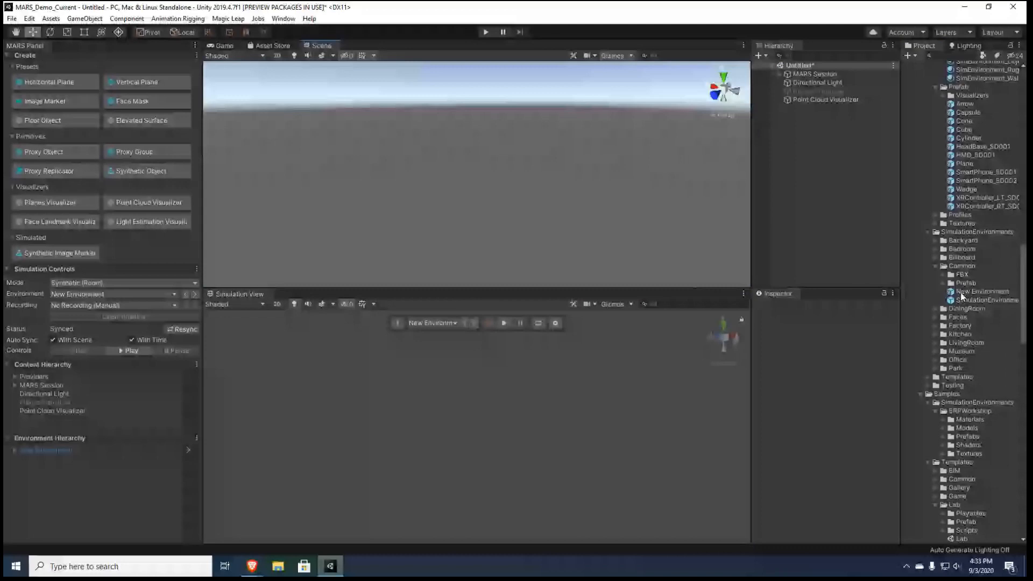
Open the New Environment prefab for editing and expand the Bedroom folder's Prefab subfolder, widening the asset list to show full names
double_click(961, 293)
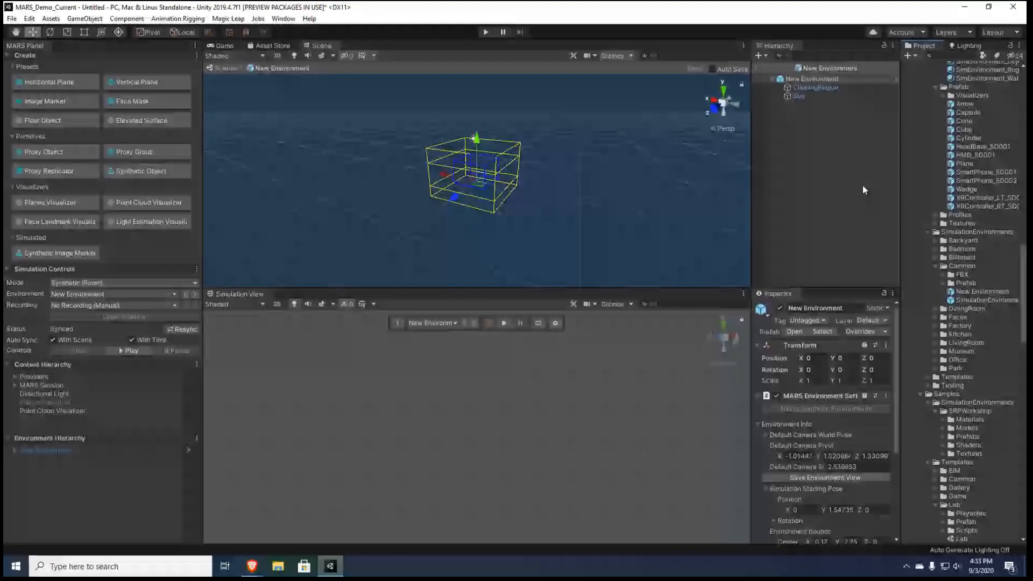
scroll(938, 343, up, 3)
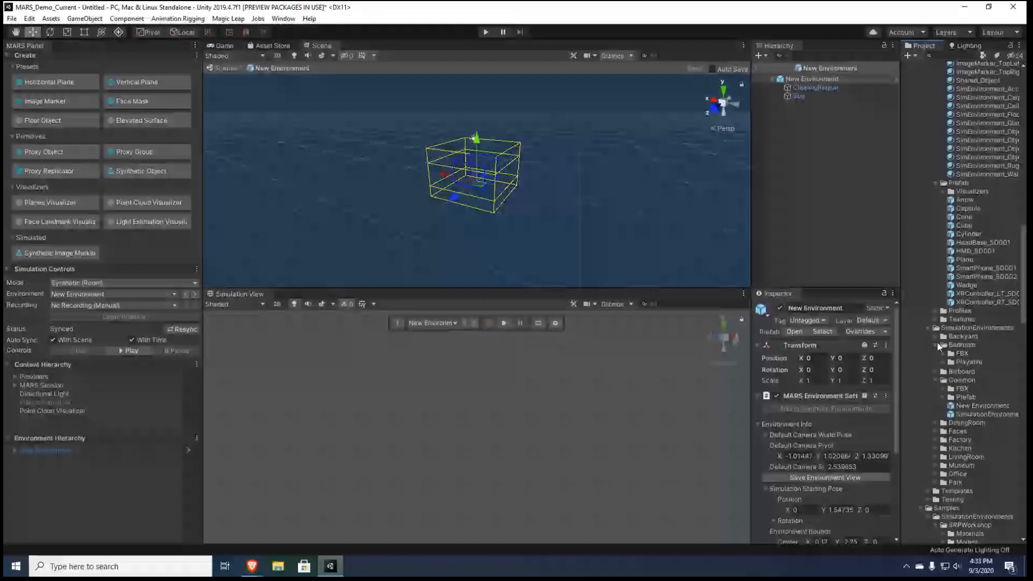
click(937, 345)
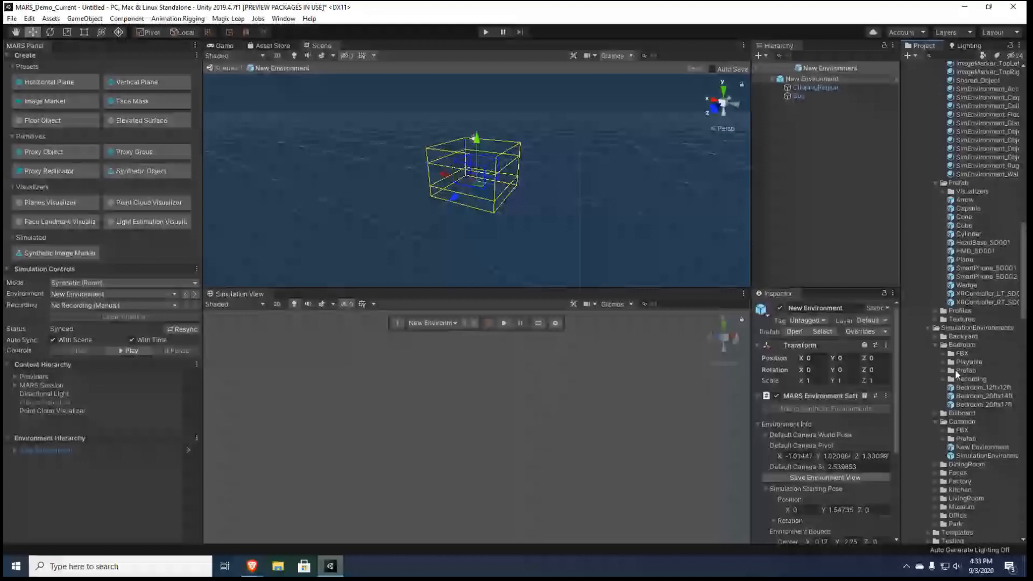
click(943, 370)
scroll(955, 374, down, 8)
drag(900, 379, 873, 380)
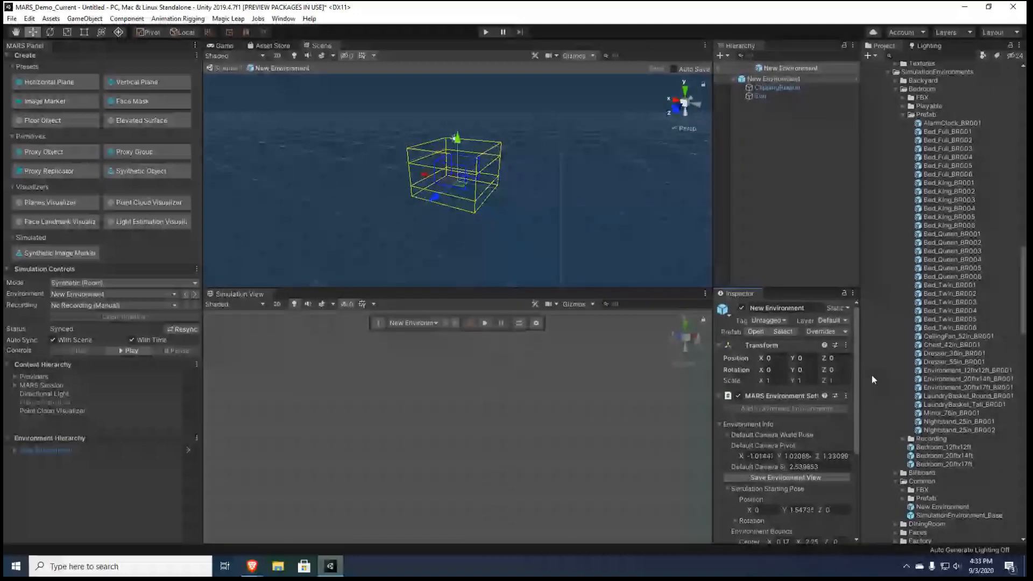
Add the Environment_12ftx12ft_BR001 prefab to New Environment as a trial and delete it again
click(963, 371)
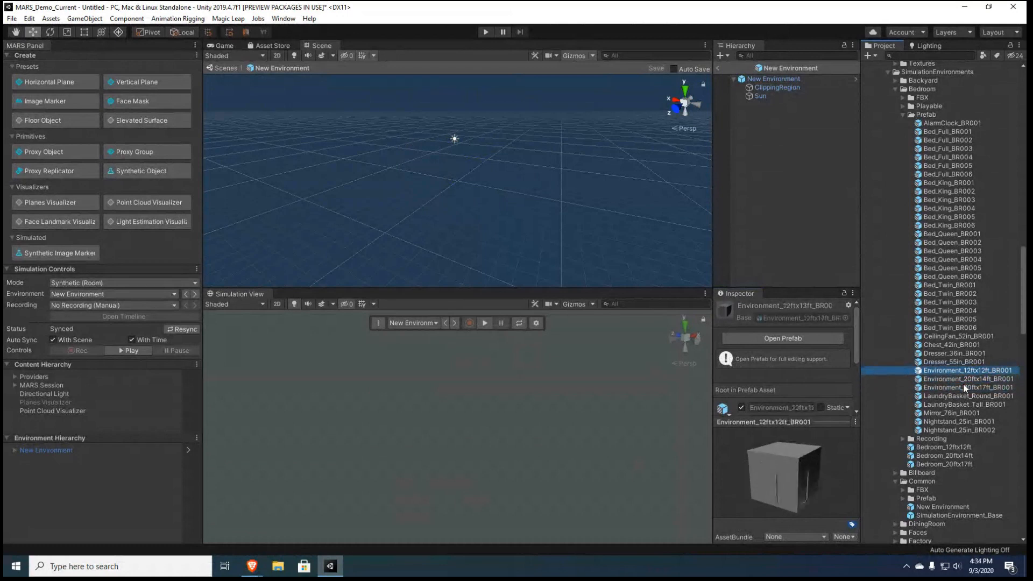
drag(956, 372, 768, 199)
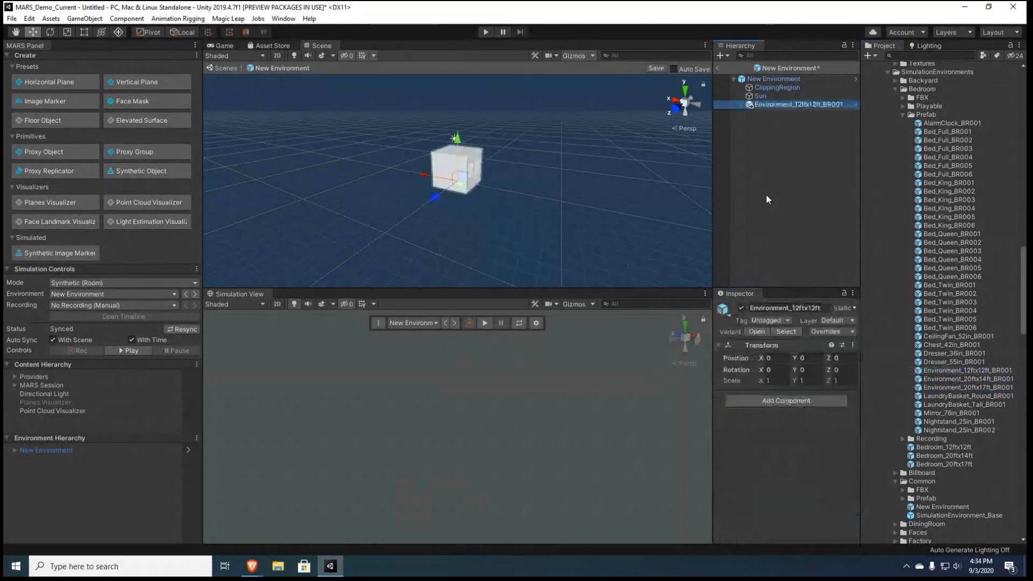
key(Delete)
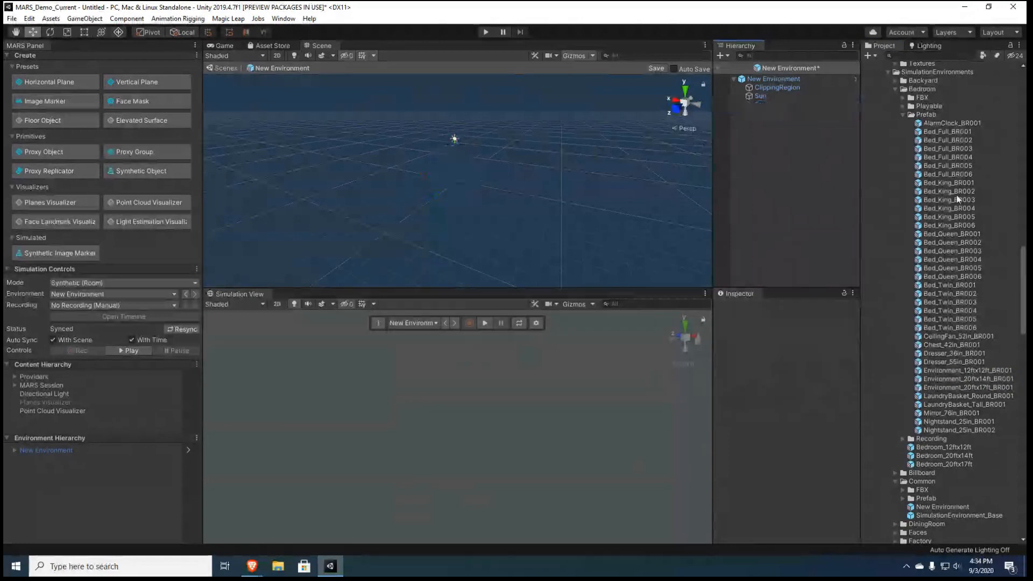
Add the shared Cube prefab to New Environment and frame it in the scene
scroll(944, 214, up, 4)
scroll(945, 221, up, 9)
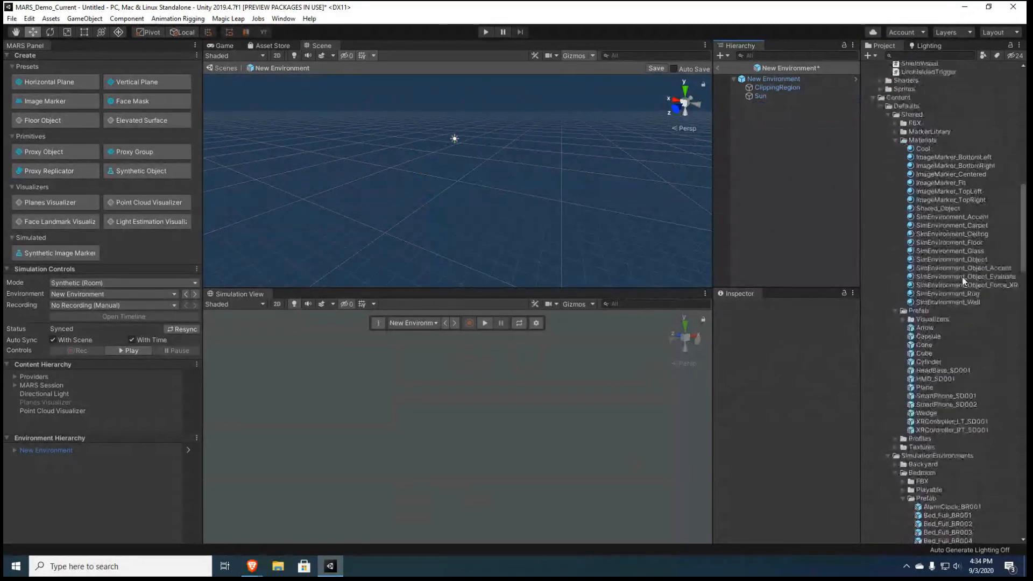
drag(924, 354, 796, 207)
key(f)
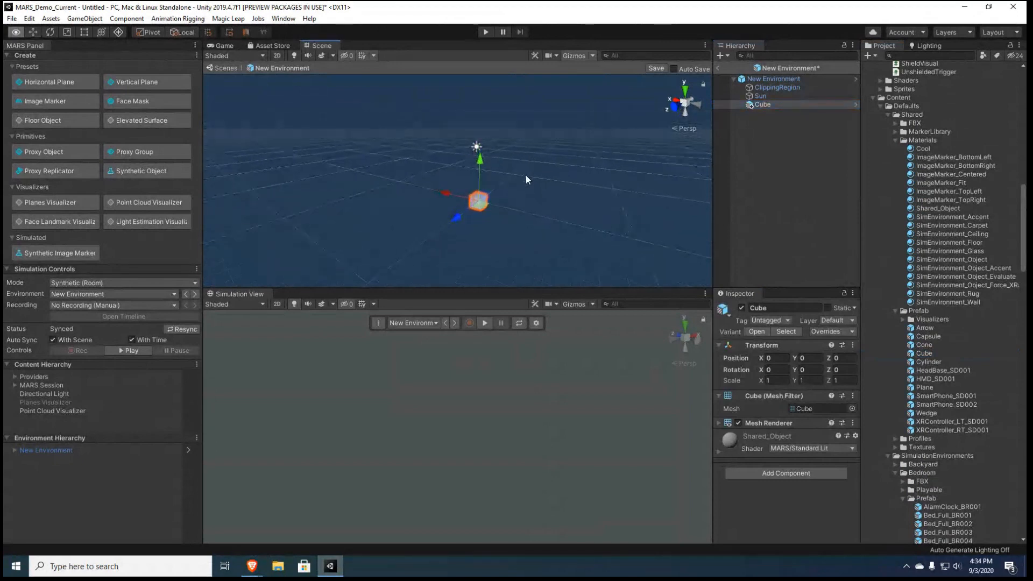
scroll(520, 177, up, 5)
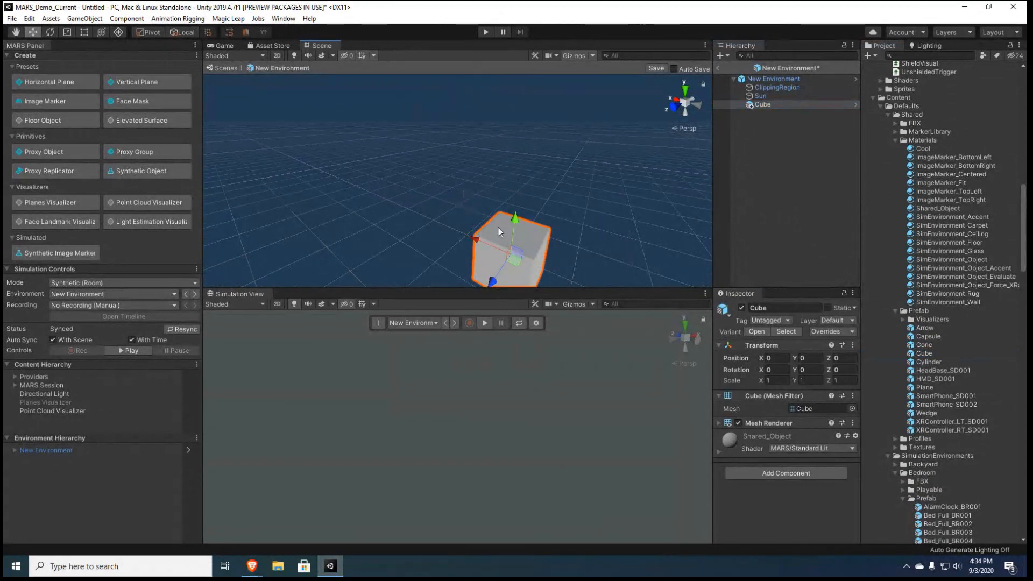
Set the cube's scale to 2.75 on both X and Z
click(787, 380)
text(2.75)
key(Tab)
key(Tab)
text(2.75)
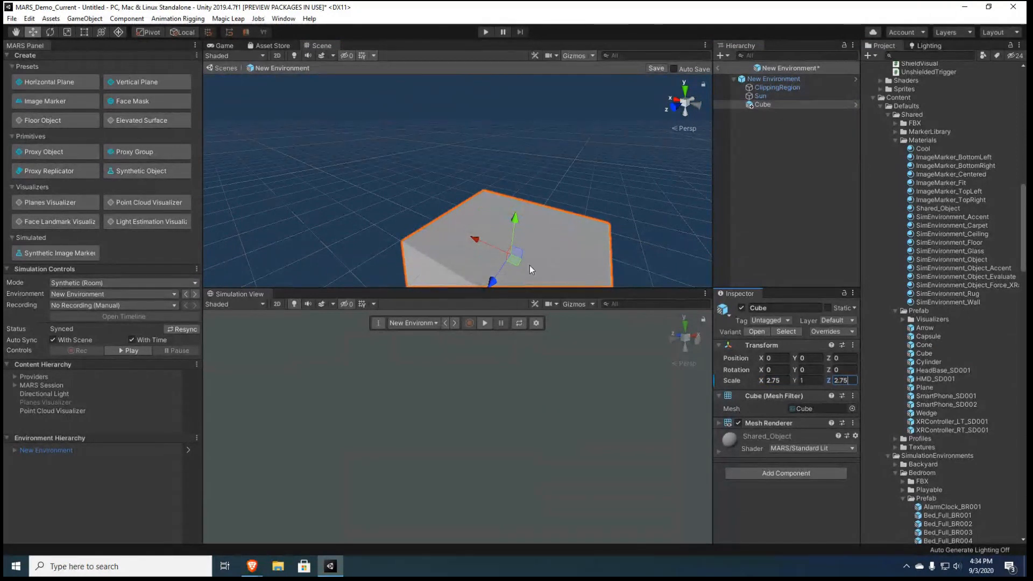
Flatten the cube from its upper edge with the Rect tool into a slab with a Y scale of about 0.32
alt+drag(530, 266, 544, 154)
key(t)
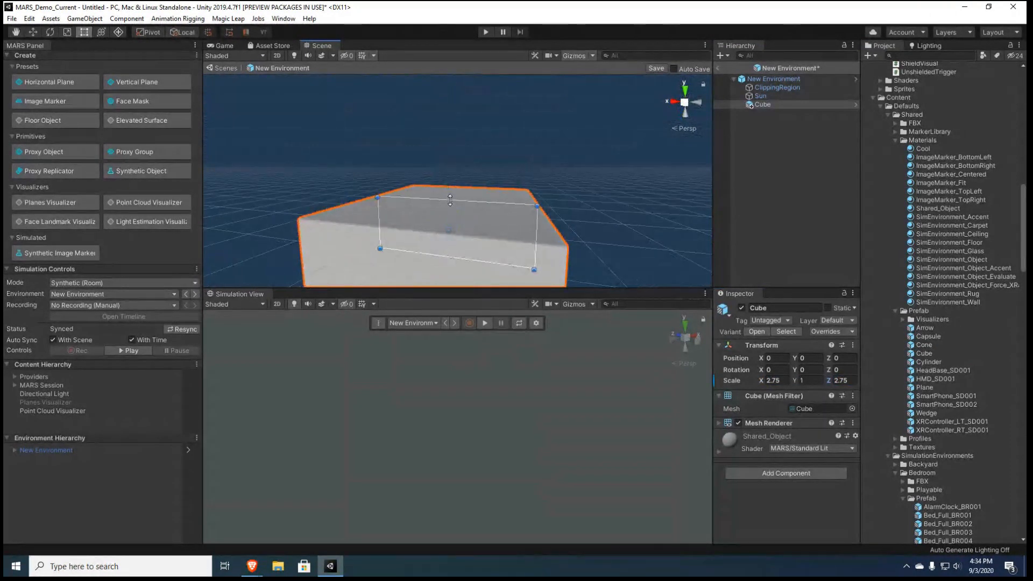
drag(451, 196, 470, 440)
scroll(453, 220, down, 4)
scroll(450, 267, up, 4)
alt+drag(540, 288, 432, 296)
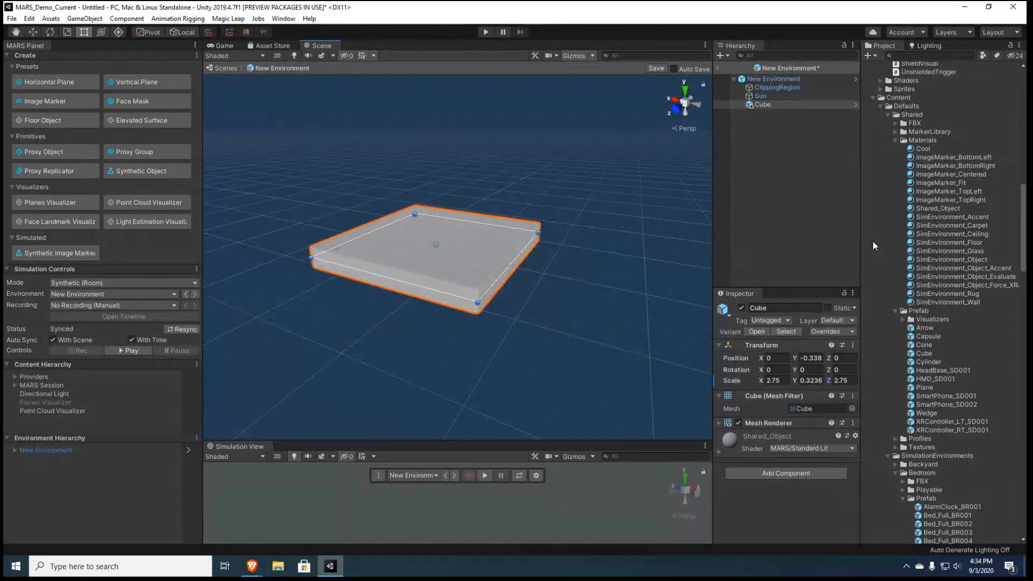
Rename the slab as Floor, then duplicate it and name the copy Wall
click(768, 304)
click(782, 104)
key(ctrl+d)
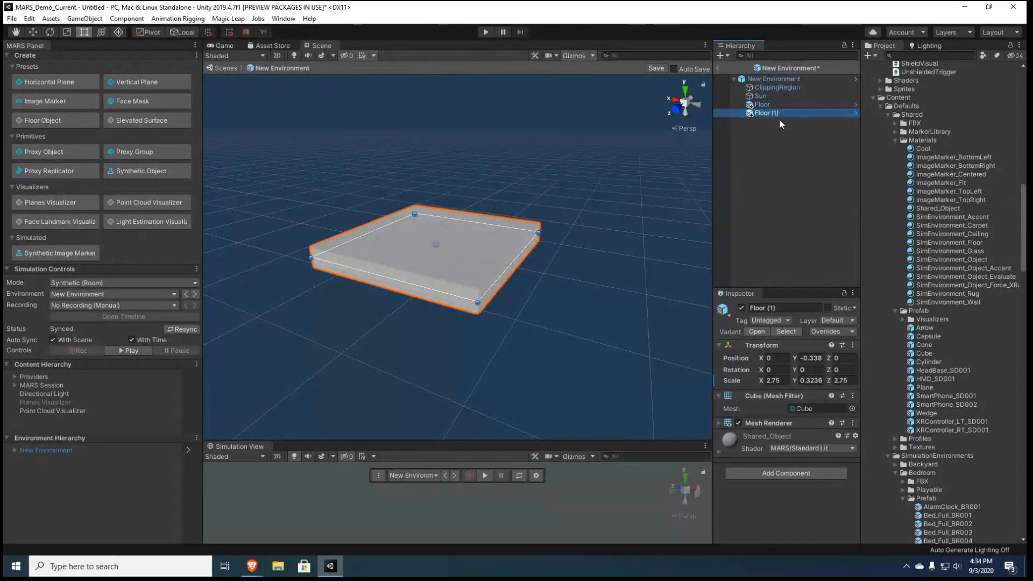
click(799, 306)
text(Wall)
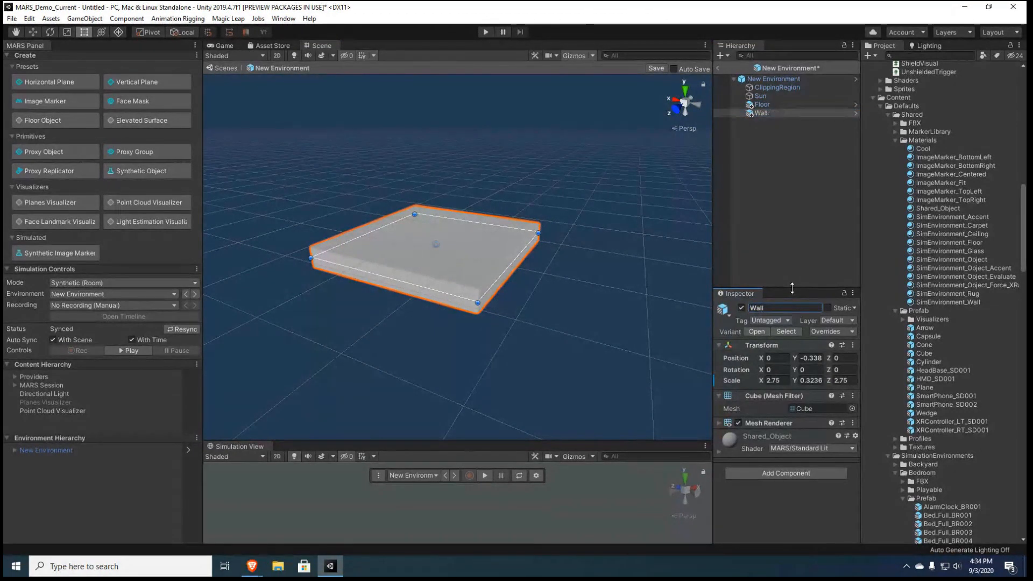
Set the Wall's Y scale to 3 and reduce its Z scale to 0.23
click(773, 380)
click(807, 380)
mouse_move(797, 380)
mouse_down()
mouse_move(846, 382)
mouse_move(781, 385)
mouse_up()
Move the Wall along Z to the floor's edge, at about -1.47
alt+drag(525, 323, 344, 319)
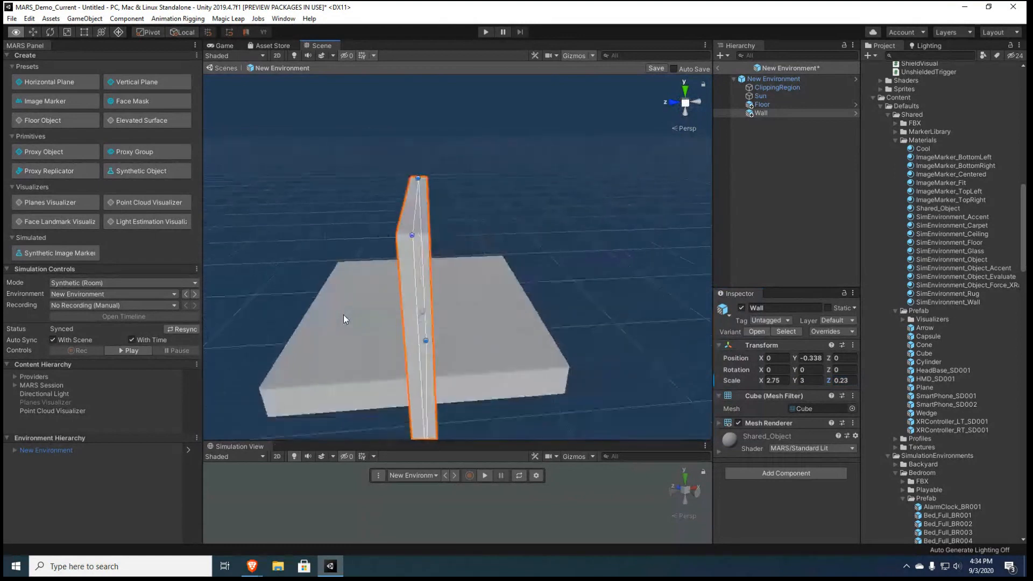
scroll(343, 314, down, 3)
key(w)
drag(402, 299, 478, 311)
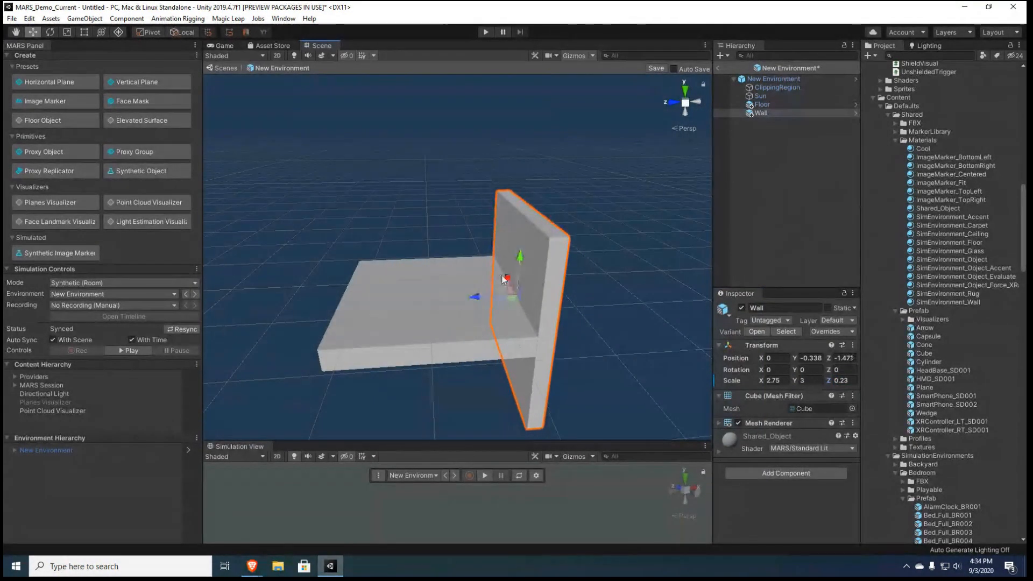
Raise the Wall to a Y position of about 1.29 so that it stands at the Floor's edge
drag(521, 255, 670, 227)
scroll(670, 228, down, 2)
click(776, 113)
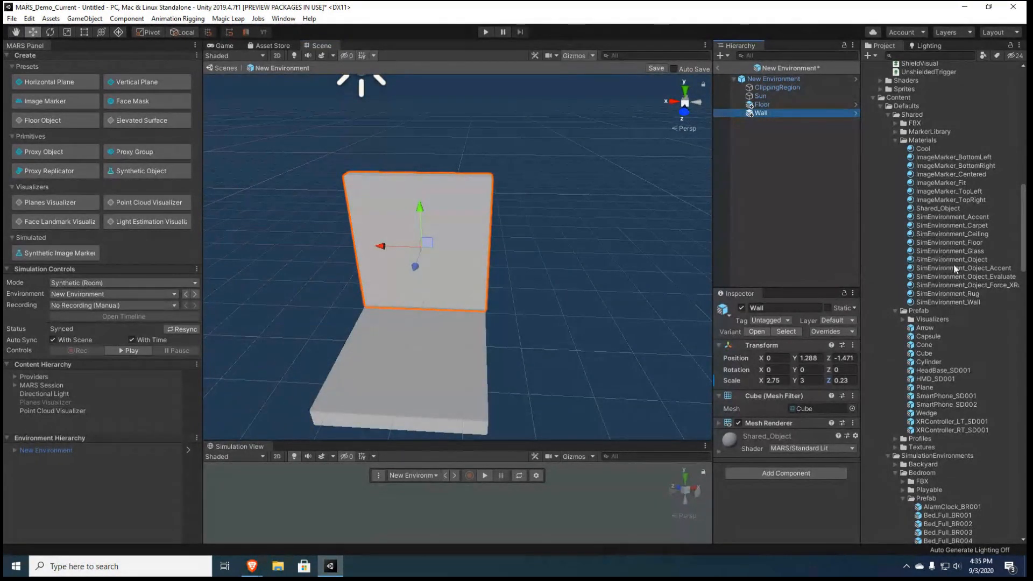
Apply the SimEnvironment_Wall material to the Wall and the SimEnvironment_Floor material to the Floor
scroll(952, 266, up, 4)
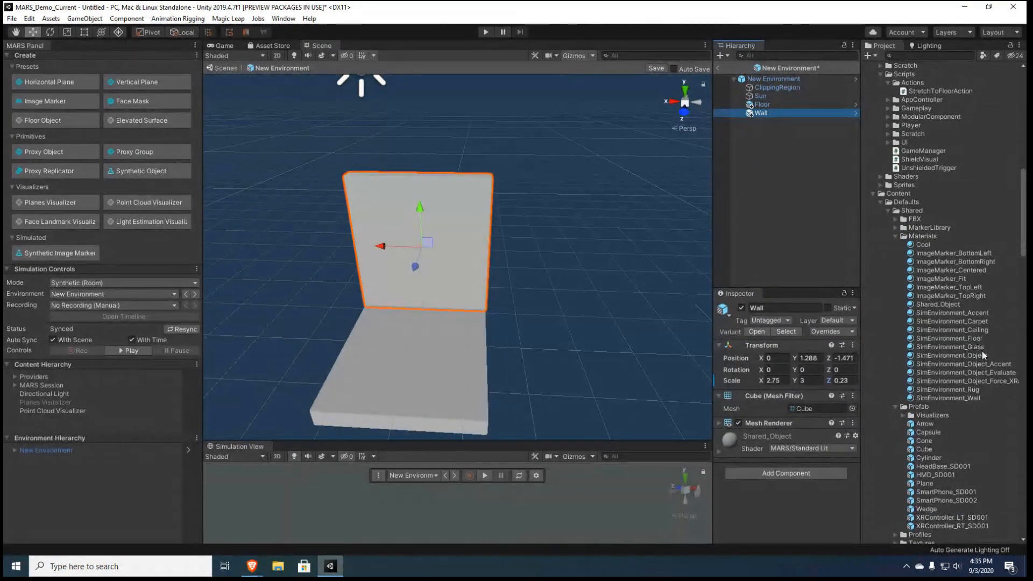
drag(962, 399, 455, 231)
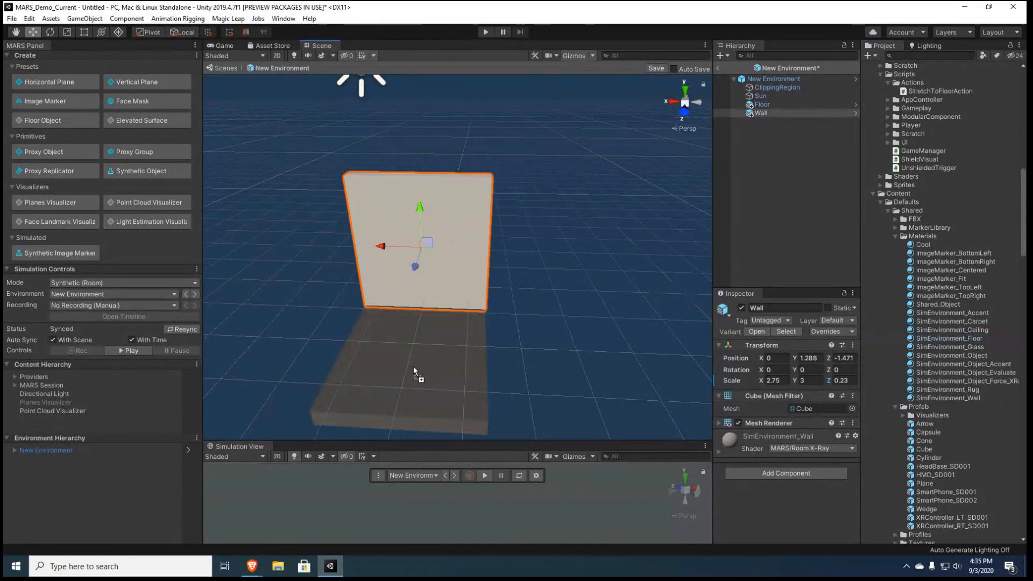
alt+drag(414, 369, 430, 301)
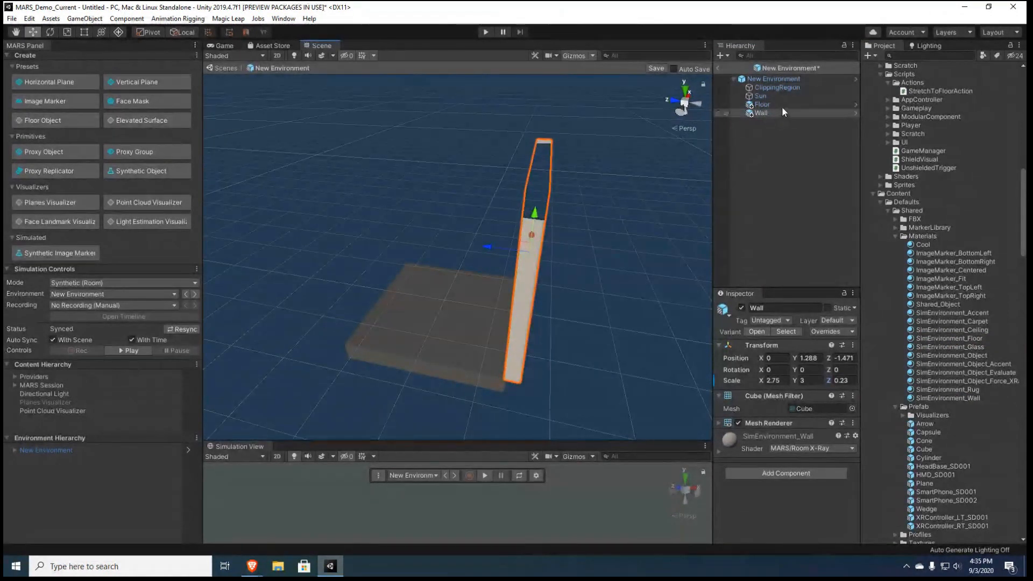
click(768, 105)
alt+drag(479, 239, 662, 250)
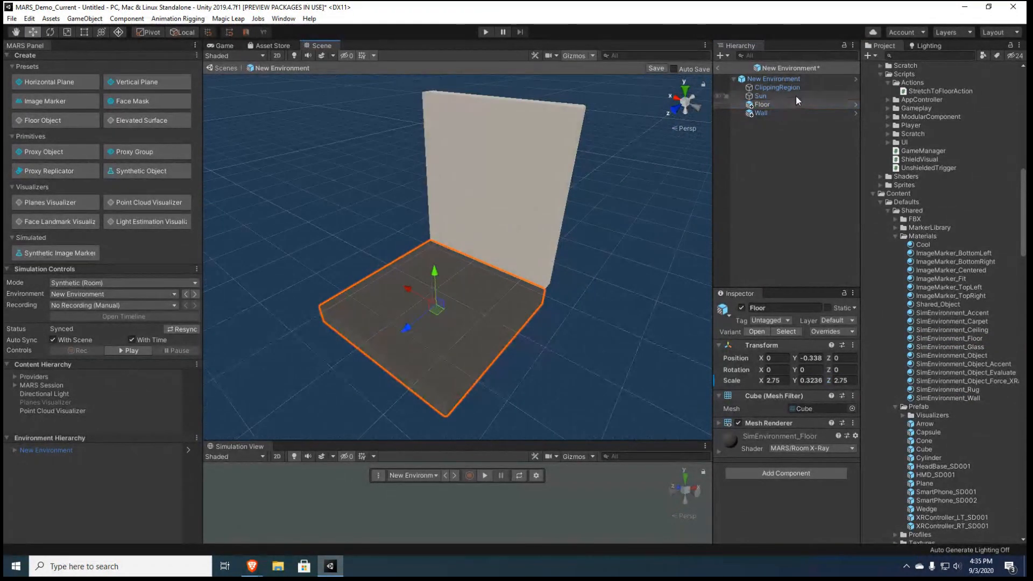
Set the Clip Offset of the ClippingRegion's X Ray Region to 1
click(795, 89)
alt+drag(453, 230, 551, 247)
scroll(535, 238, down, 3)
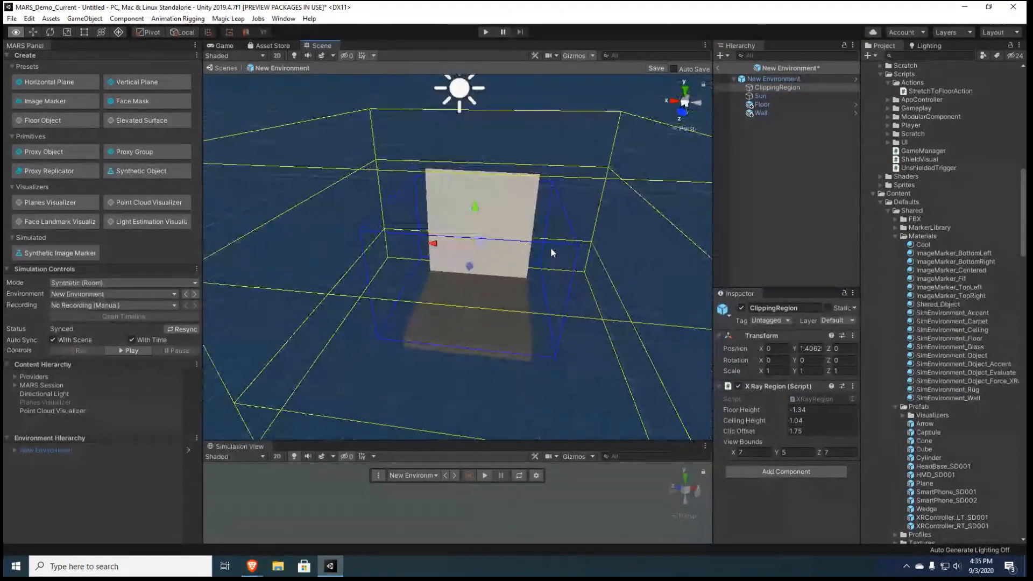
drag(782, 431, 773, 433)
alt+drag(616, 314, 484, 301)
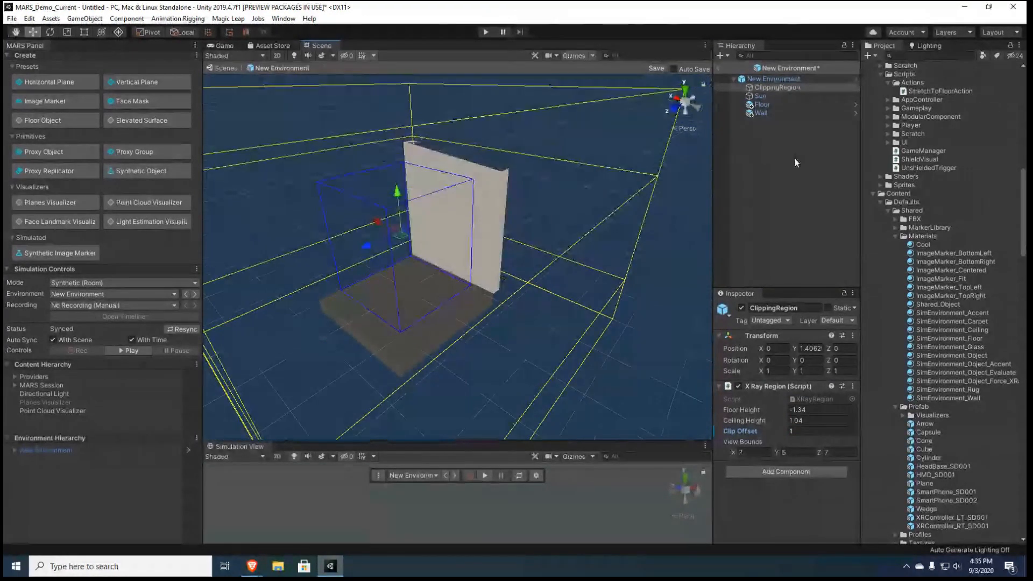
Duplicate the Wall and move the copy along Z to the Floor's opposite edge, at about 1.48
click(777, 113)
key(ctrl+d)
drag(434, 221, 347, 263)
alt+drag(455, 244, 369, 251)
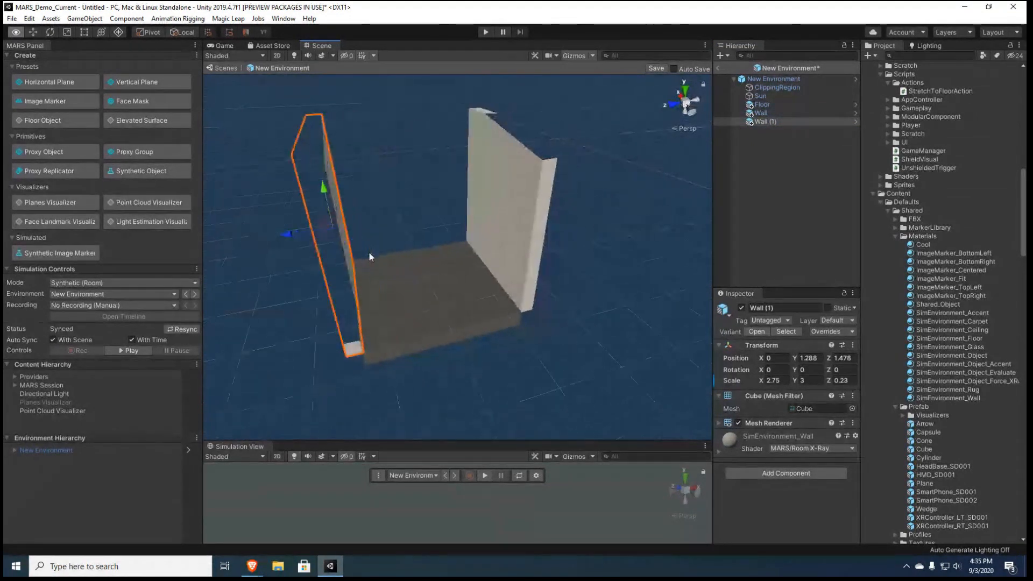
Duplicate the second wall and set the copy's Z position to 0
key(ctrl+d)
drag(304, 238, 431, 223)
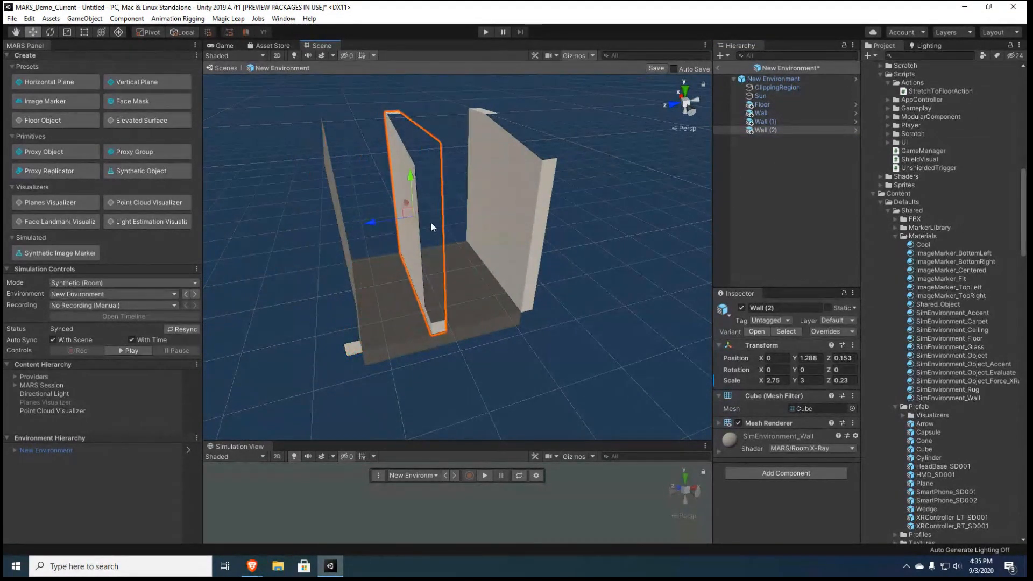
click(851, 357)
text(0)
key(Return)
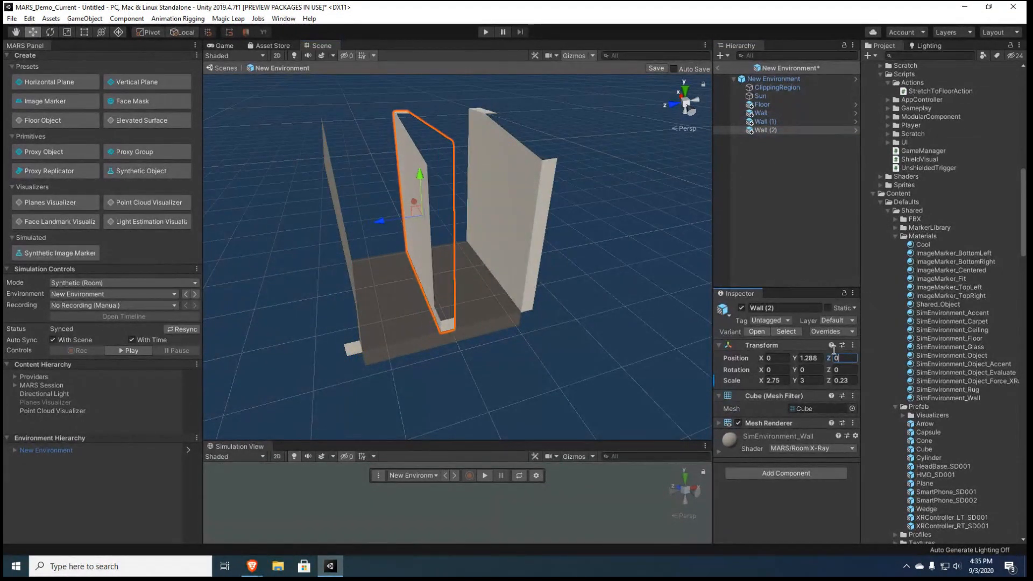
Rotate the third wall to -90 degrees around Y, perpendicular to the first two walls
key(e)
drag(397, 240, 549, 196)
key(w)
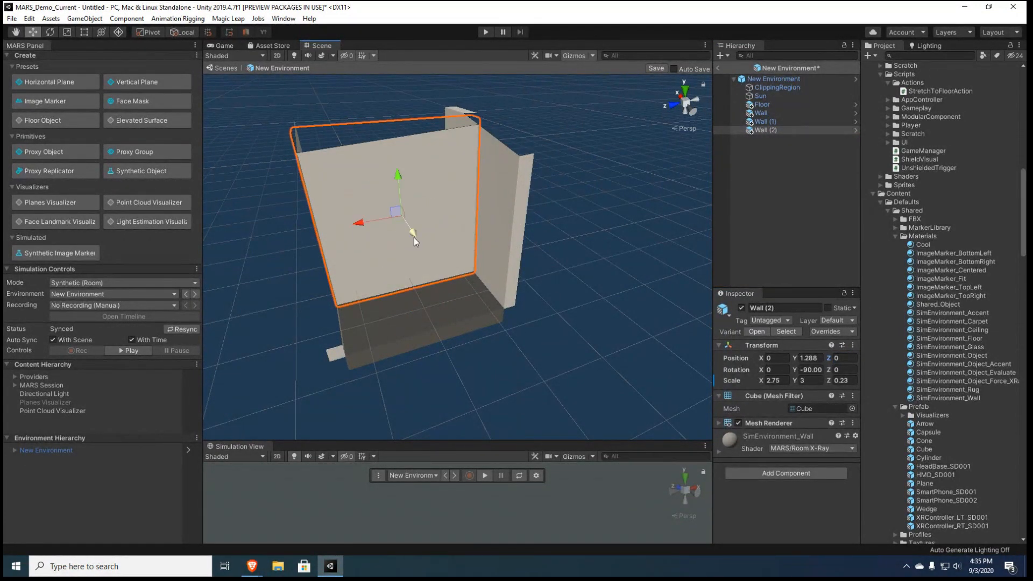
Move the rotated wall to an open Floor edge, and place a duplicate at the opposite edge at X about -1.33
mouse_move(414, 238)
mouse_down()
mouse_move(386, 202)
mouse_move(421, 243)
mouse_up()
key(ctrl+d)
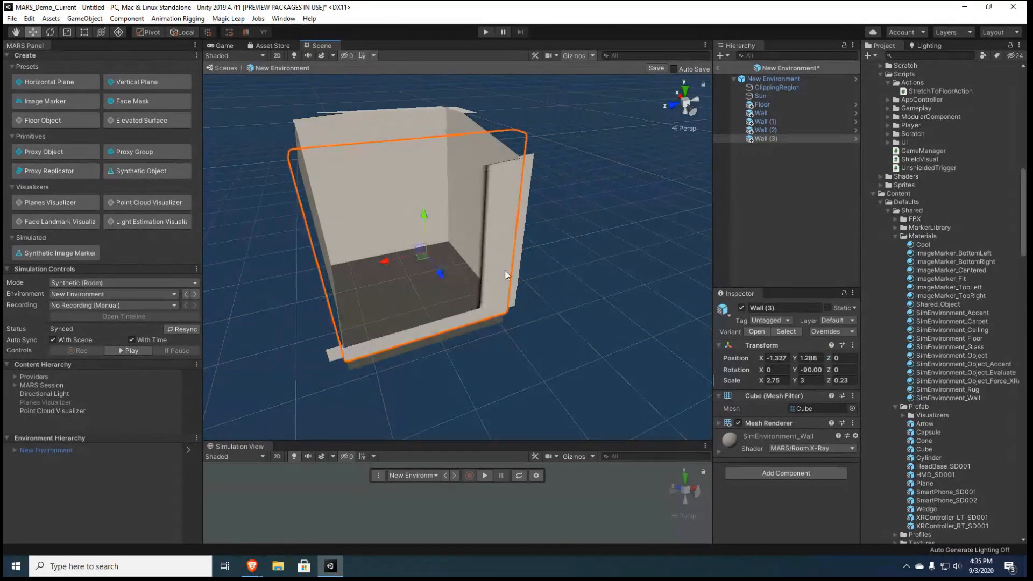
alt+drag(505, 273, 255, 293)
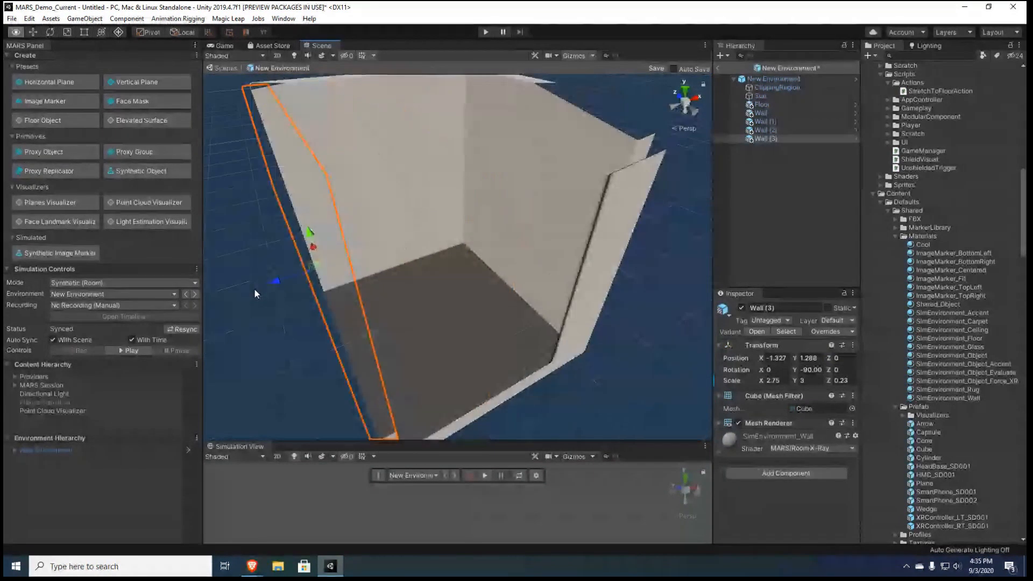
Duplicate the Floor and raise the copy above the walls to a Y position of about 2.89
click(769, 106)
key(ctrl+d)
drag(439, 289, 463, 162)
alt+drag(455, 215, 520, 169)
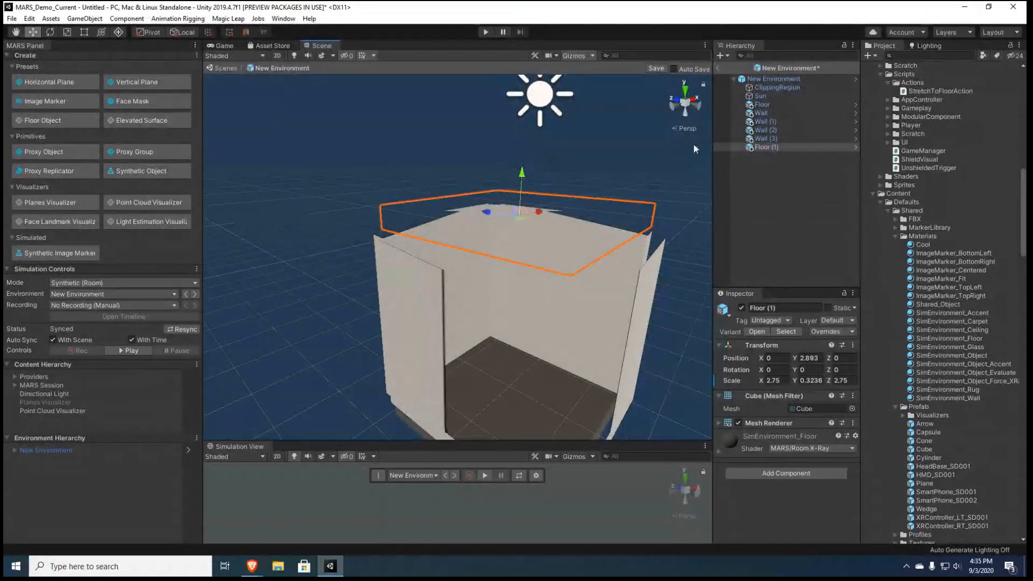
Rename the raised Floor copy as Ceiling
click(787, 307)
text(Ceiling)
key(Return)
Create an empty object in the environment and set its position to 0, 0, 0
click(796, 198)
right_click(792, 198)
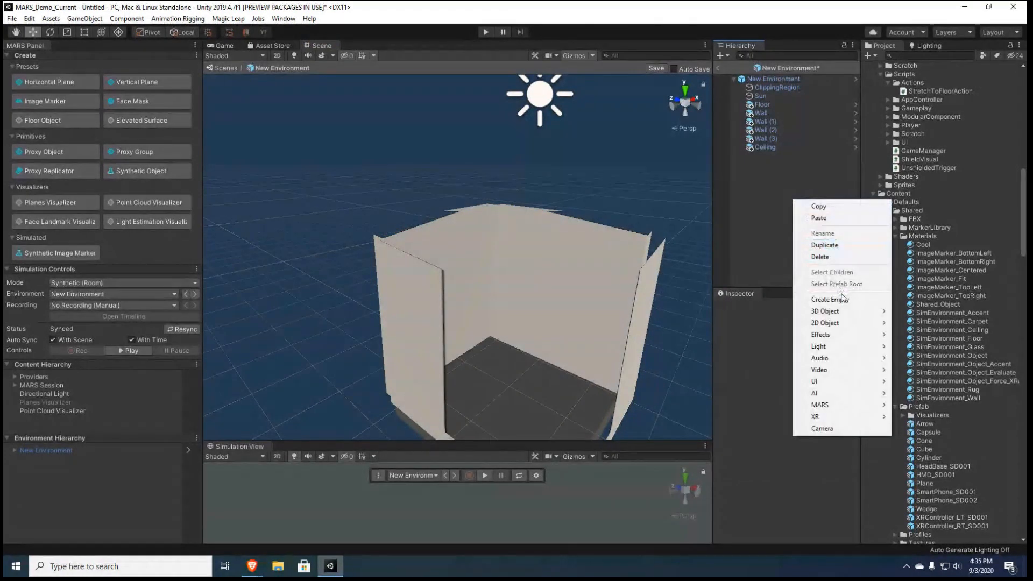
click(843, 299)
click(775, 348)
key(Tab)
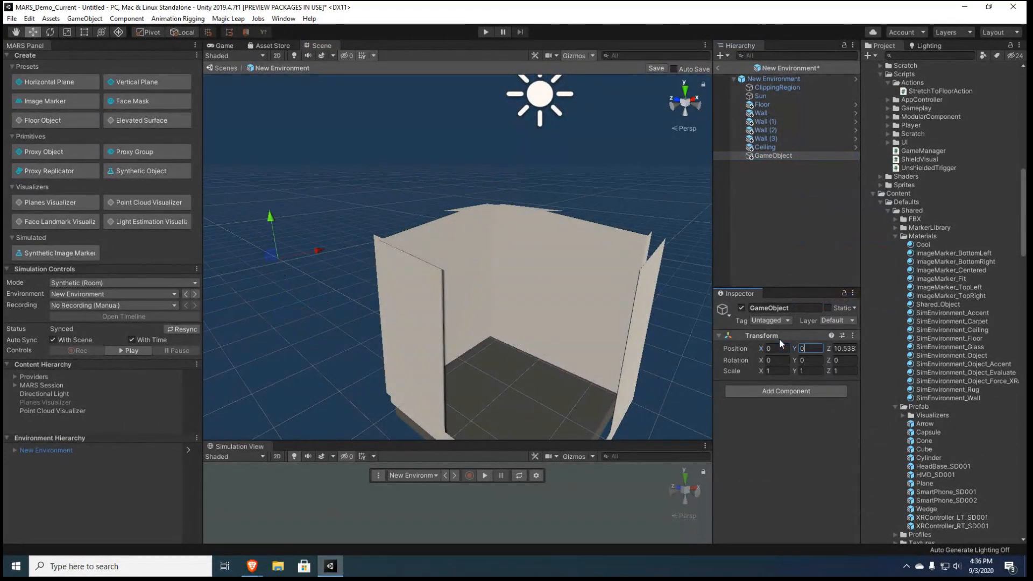
key(Tab)
text(0)
key(Return)
Rename the empty object as Environment Shell
click(787, 307)
text(Envi)
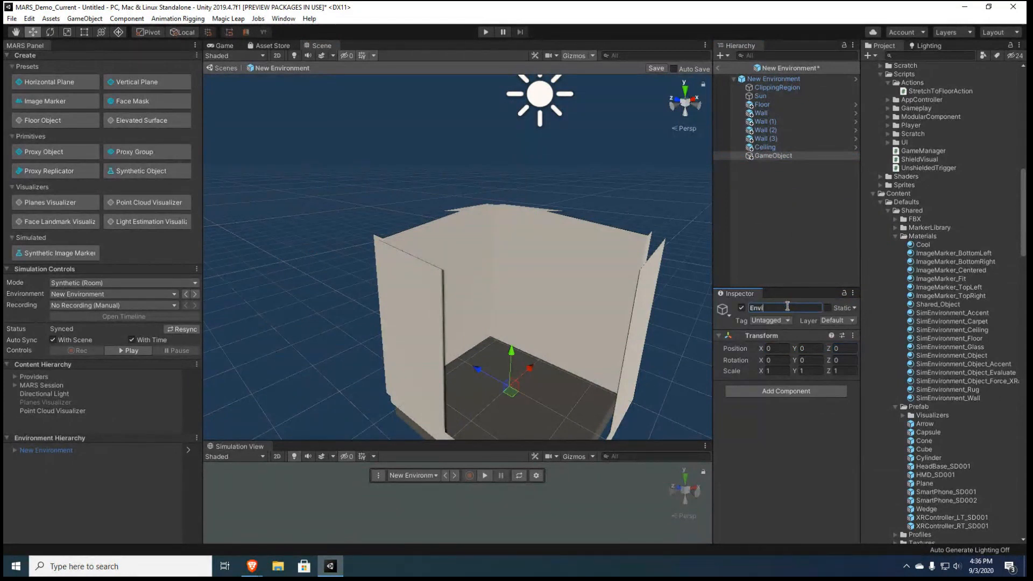
text(ronment Shell)
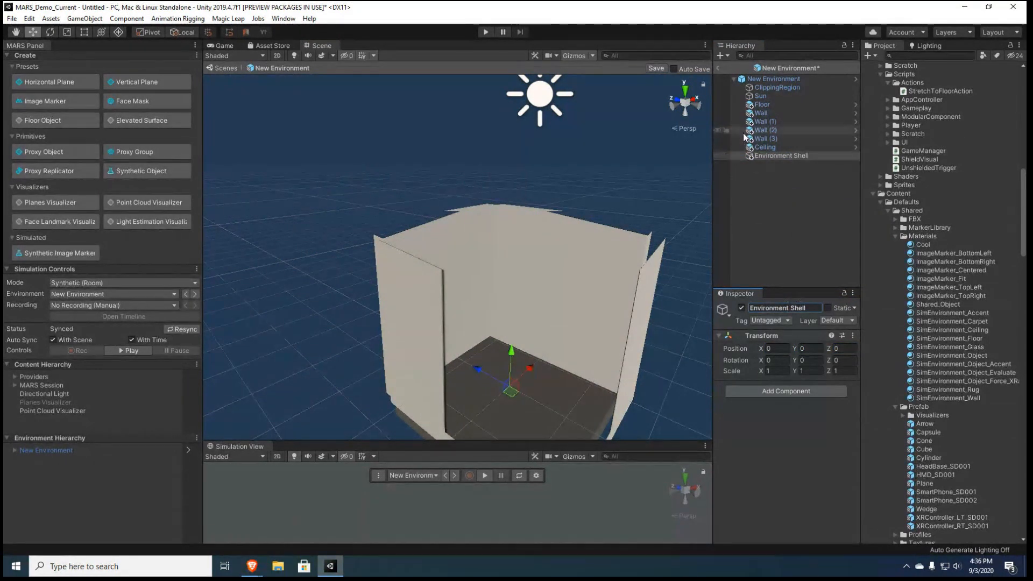
Make the Floor, all four walls and the Ceiling children of Environment Shell
click(764, 106)
shift+click(767, 146)
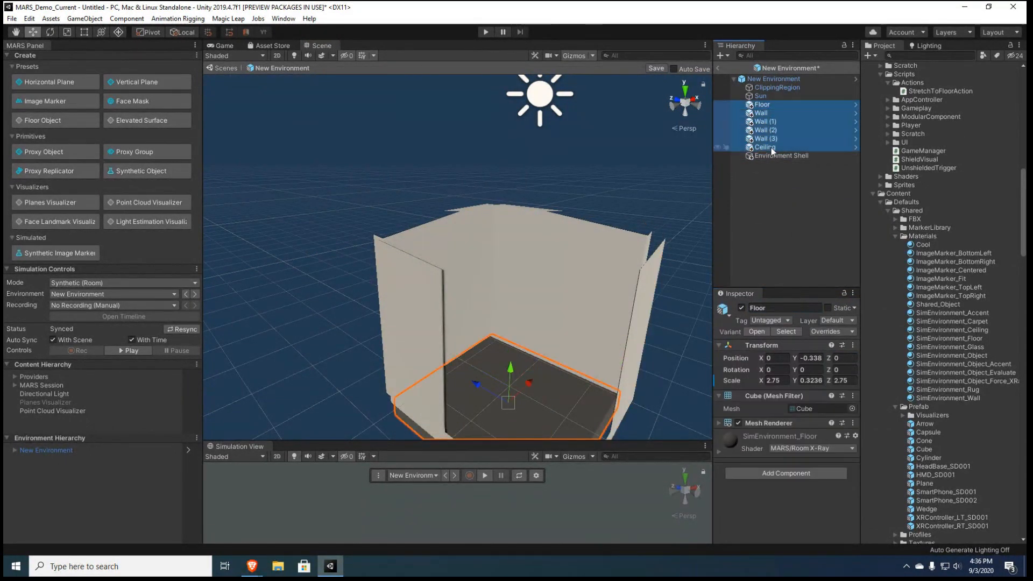
drag(771, 156, 770, 155)
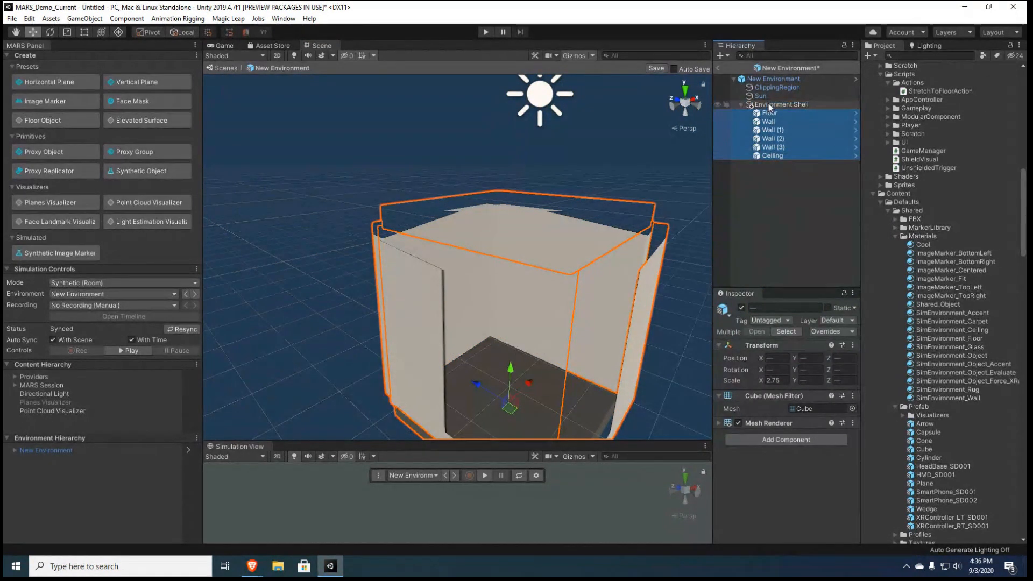
click(774, 177)
Duplicate the Floor inside Environment Shell and add a Box Collider component to the copy
alt+drag(506, 294, 342, 334)
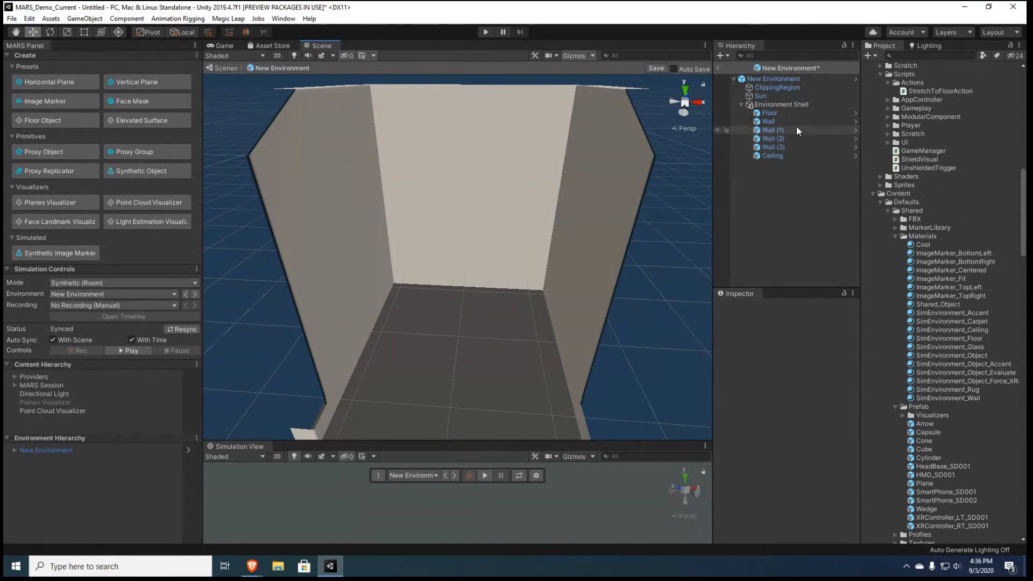
click(782, 113)
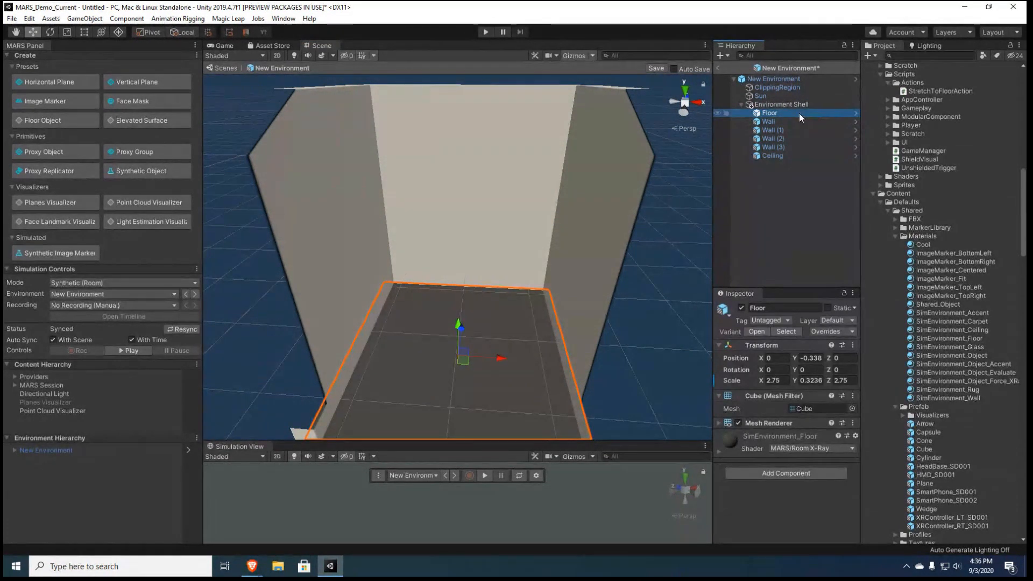
key(ctrl+d)
click(773, 469)
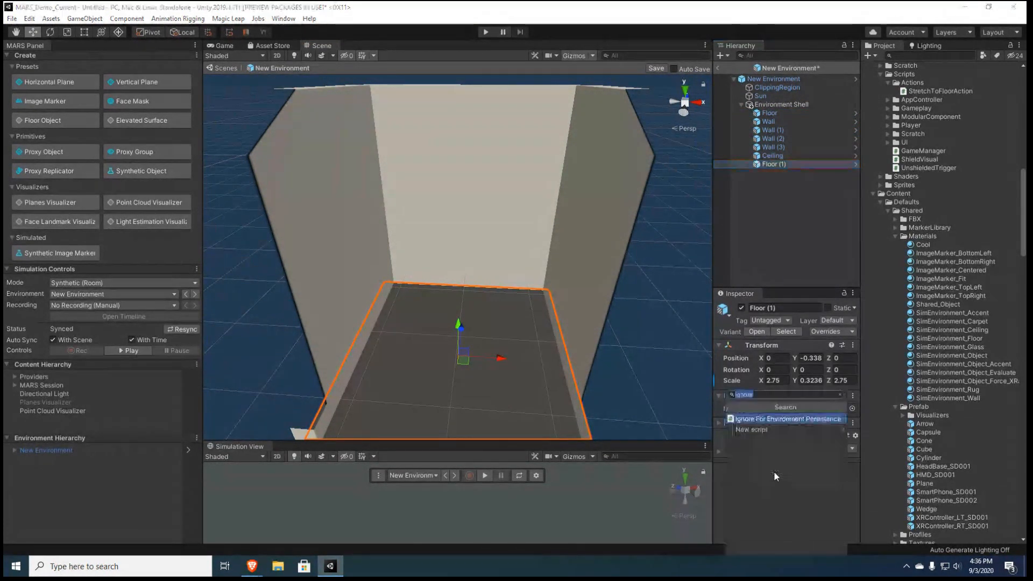
text(box)
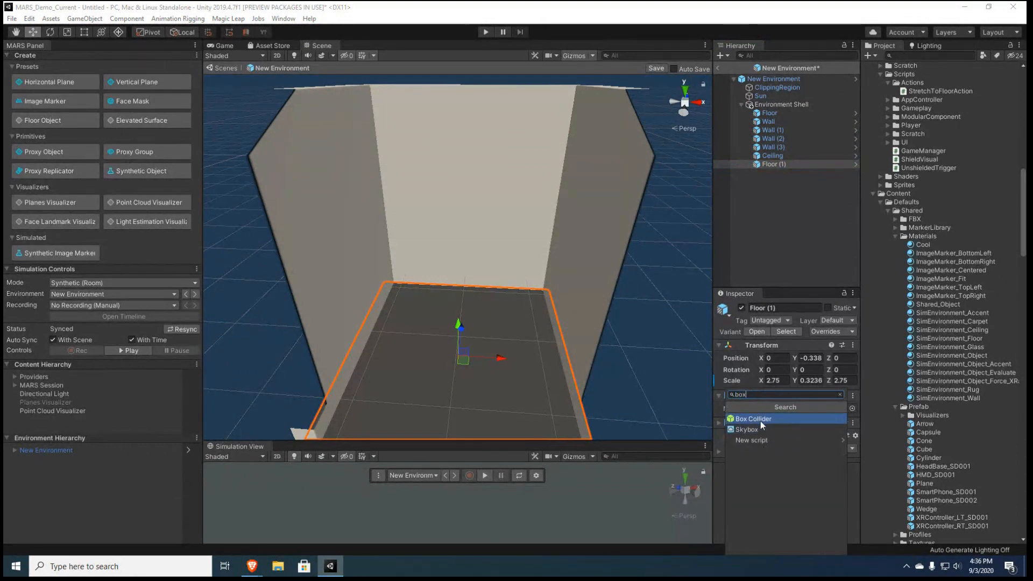
click(761, 421)
alt+drag(522, 332, 483, 289)
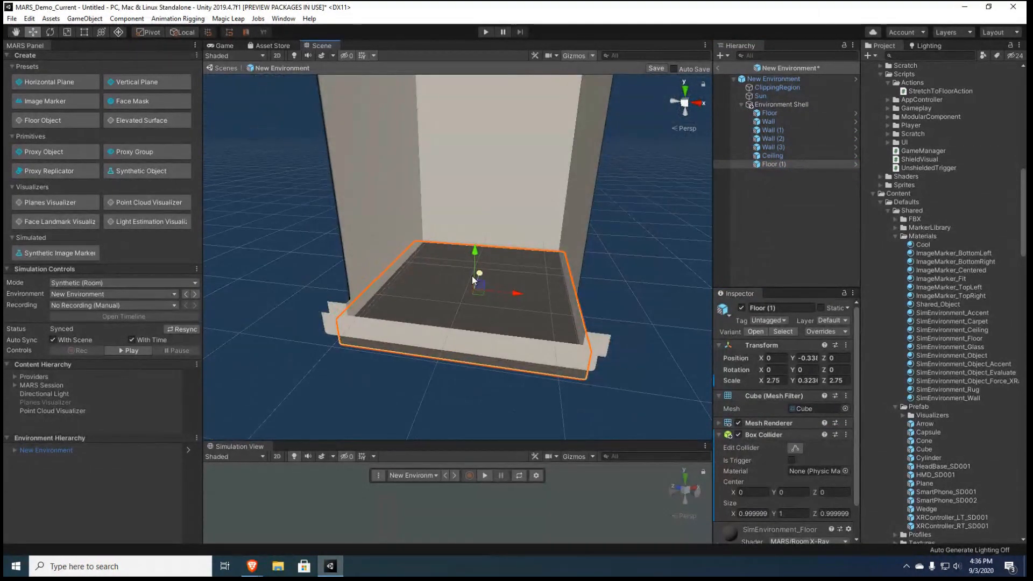
Remove the Mesh Filter and Mesh Renderer components from the Floor copy
right_click(769, 396)
click(780, 407)
click(845, 408)
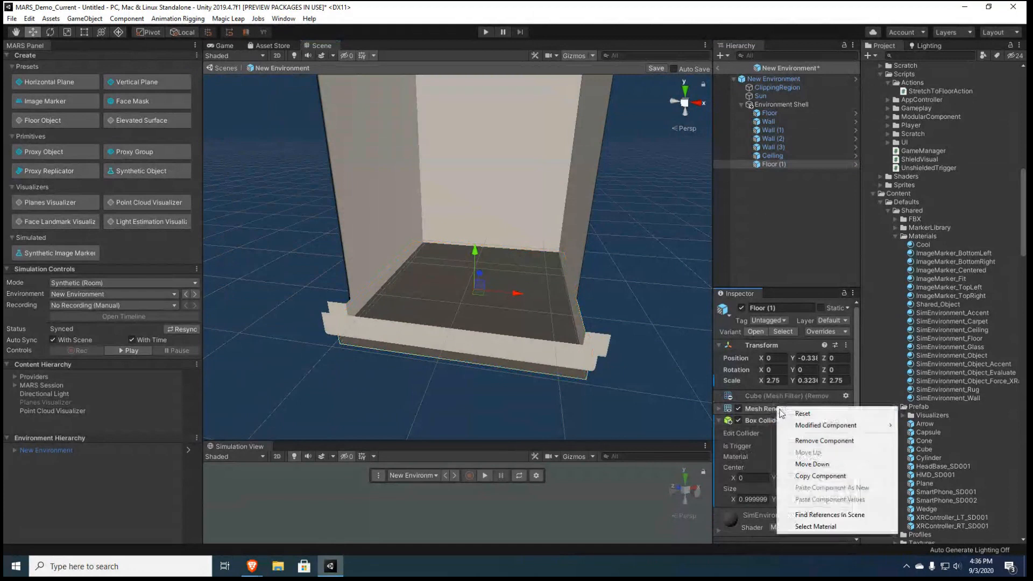
click(877, 437)
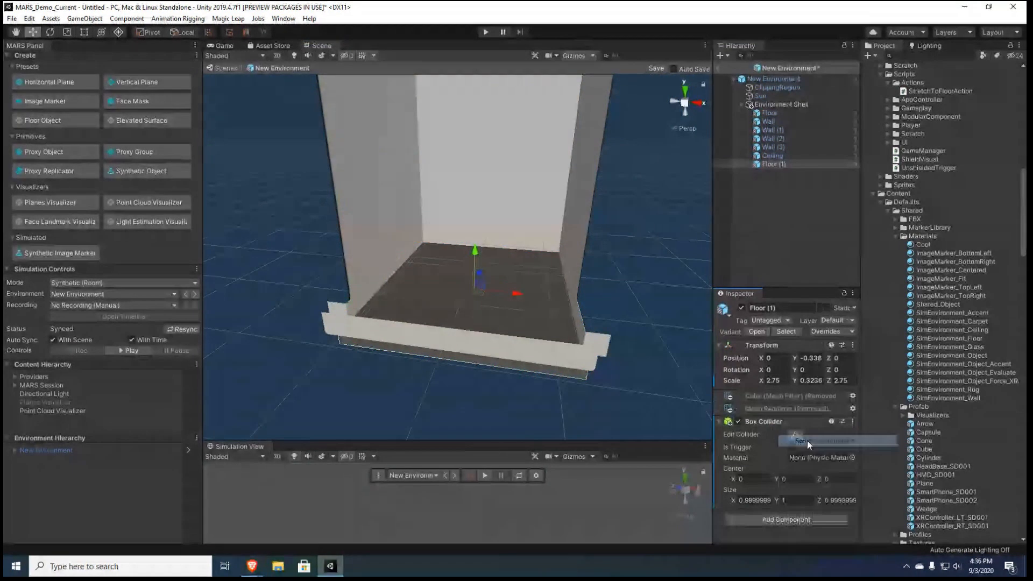
Add an X Ray Collider component to the Floor copy
click(805, 519)
text(x)
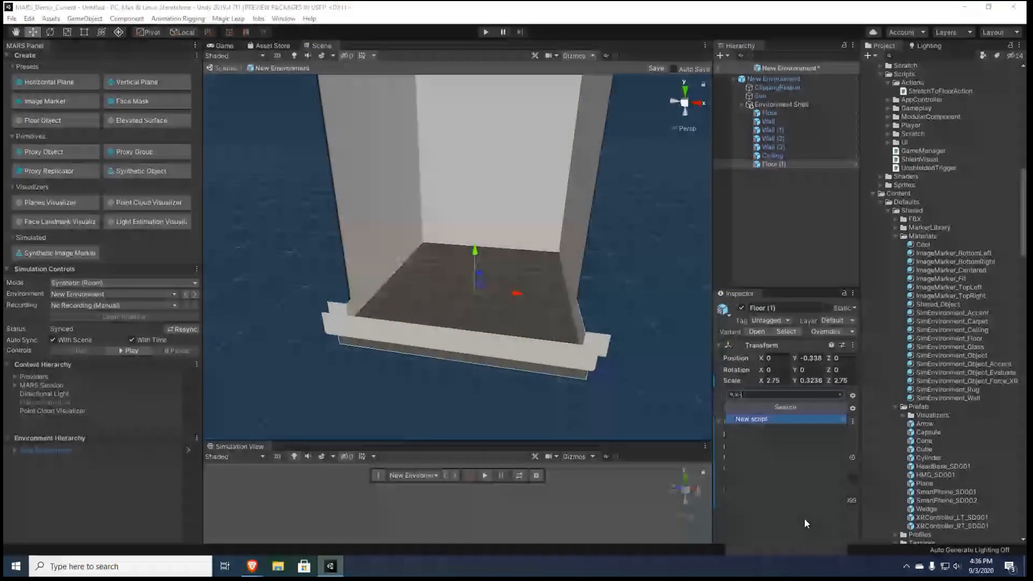
click(755, 418)
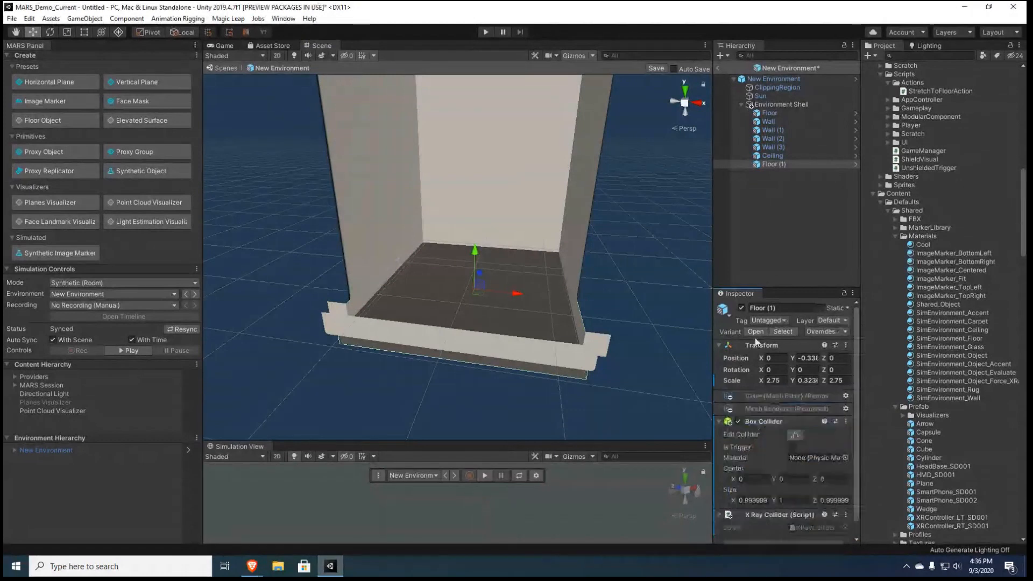
Duplicate all four walls and remove the Mesh Filter and Mesh Renderer components from the copies
click(775, 121)
shift+click(773, 147)
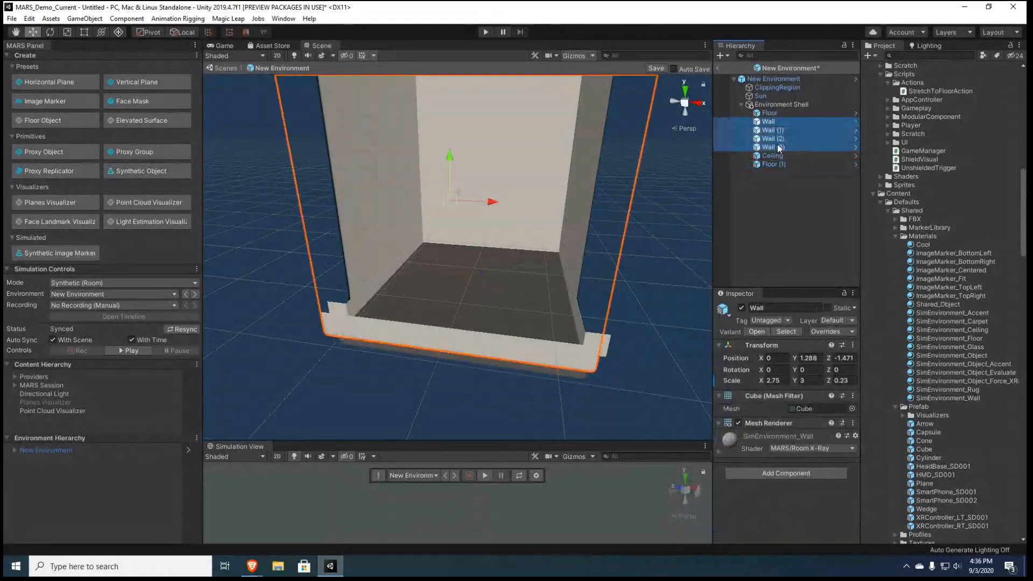
key(ctrl+d)
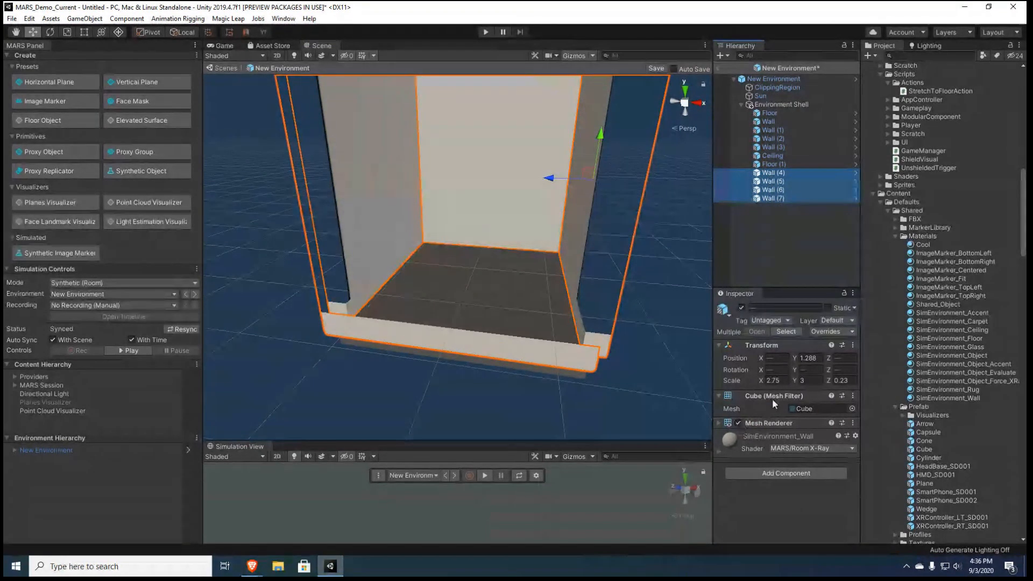
right_click(773, 396)
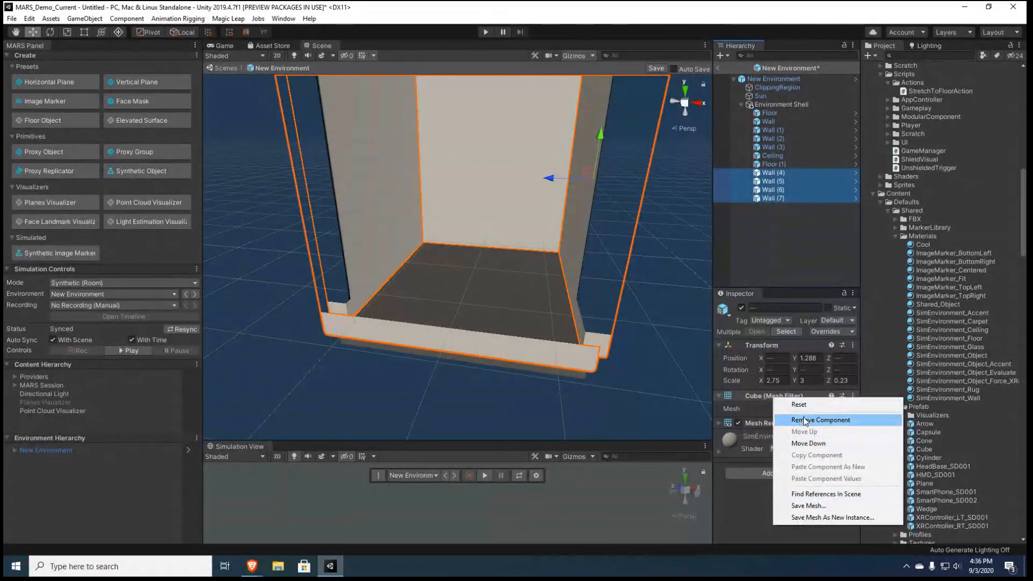
click(819, 420)
right_click(773, 396)
click(819, 418)
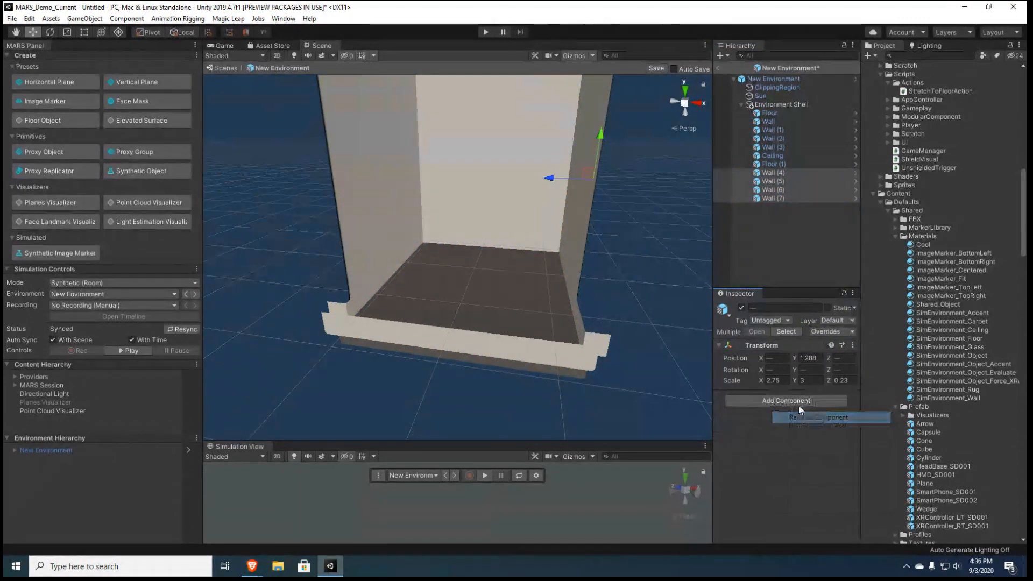
Add an X Ray Collider component to the four wall copies and select the first copy
click(785, 403)
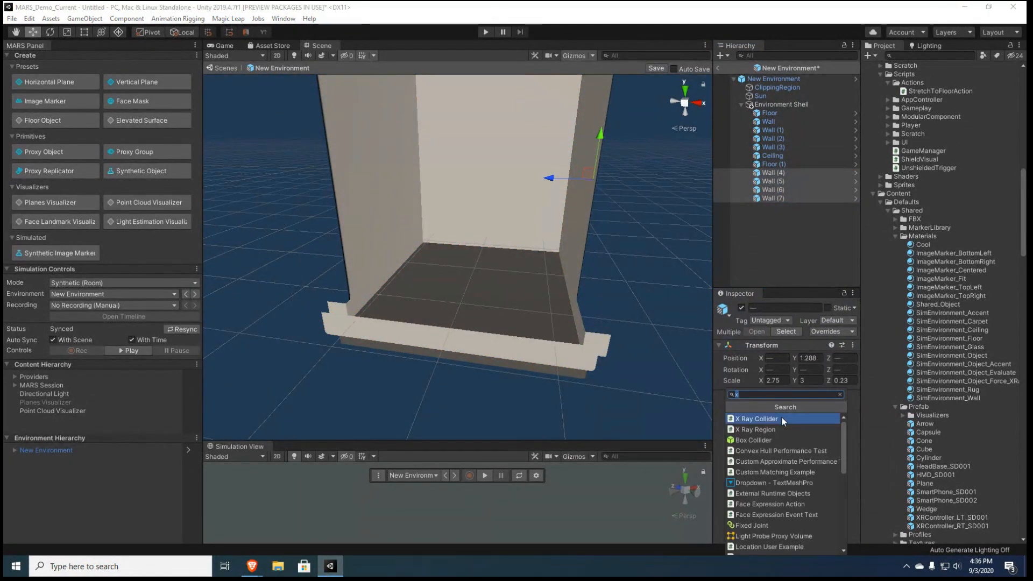
click(781, 418)
click(789, 172)
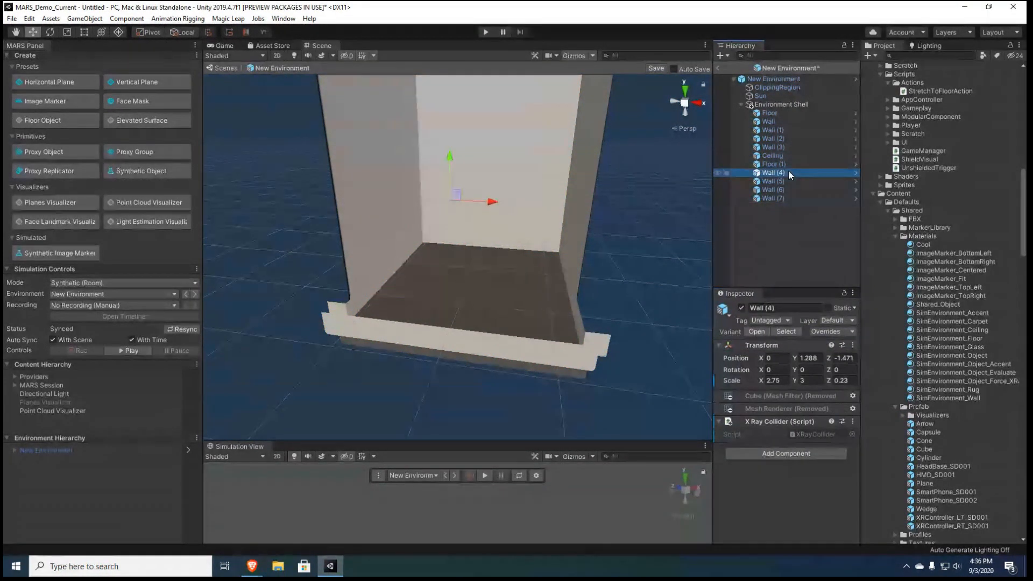
Check the last wall copy, collapse the Environment Shell group in the hierarchy and clear the selection
click(791, 198)
right_drag(516, 280, 562, 278)
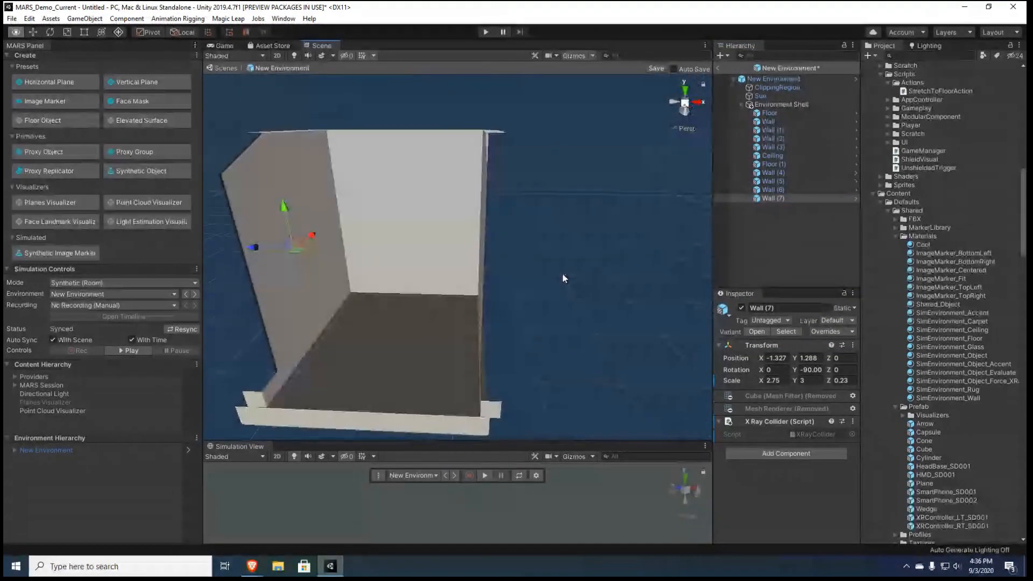
click(742, 104)
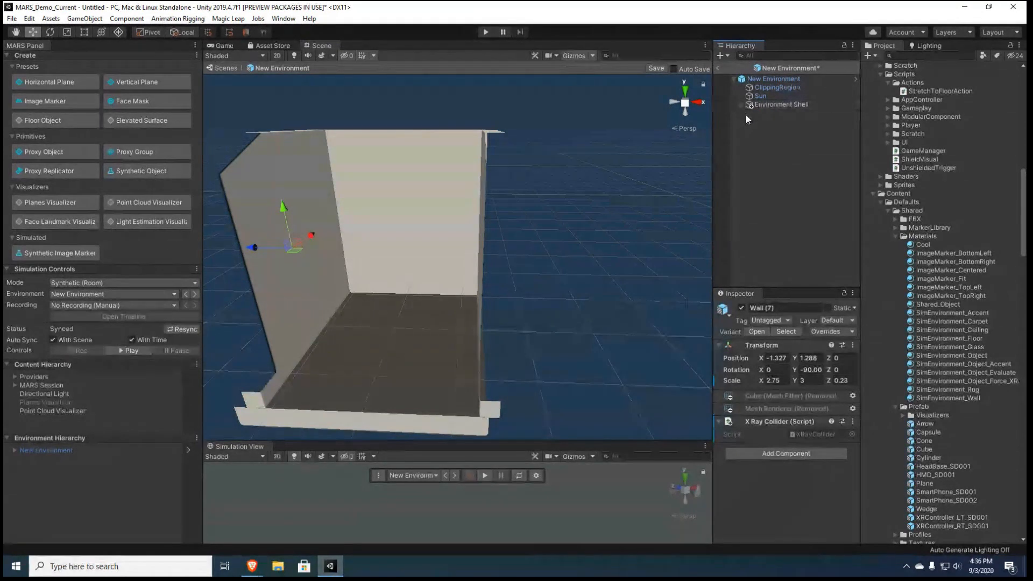
right_click(792, 175)
click(749, 174)
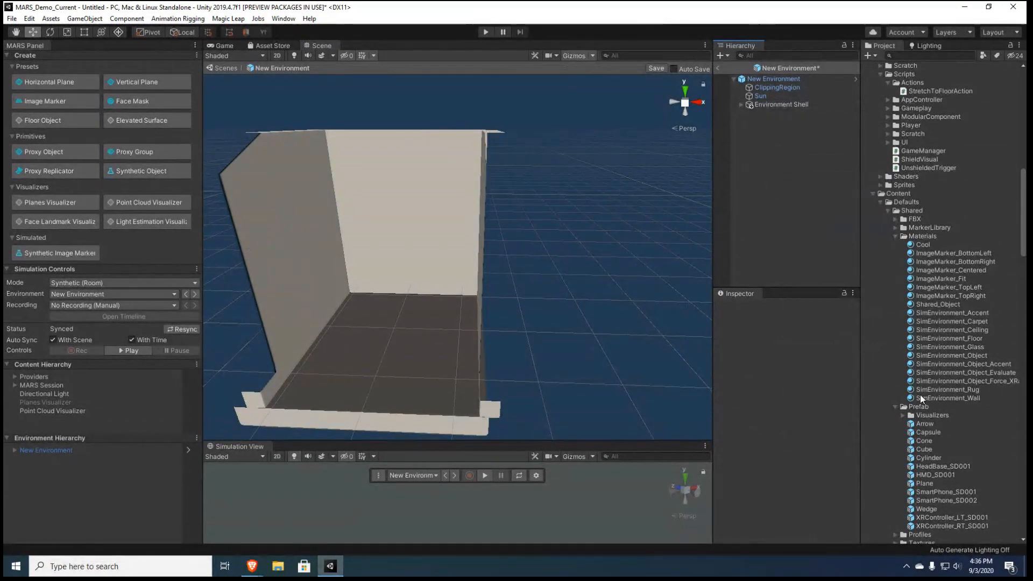
Place the Bed_Twin_BR001 prefab from the Bedroom prefabs in the room at about X 0.617, Y -0.176, Z -0.268
scroll(921, 398, down, 3)
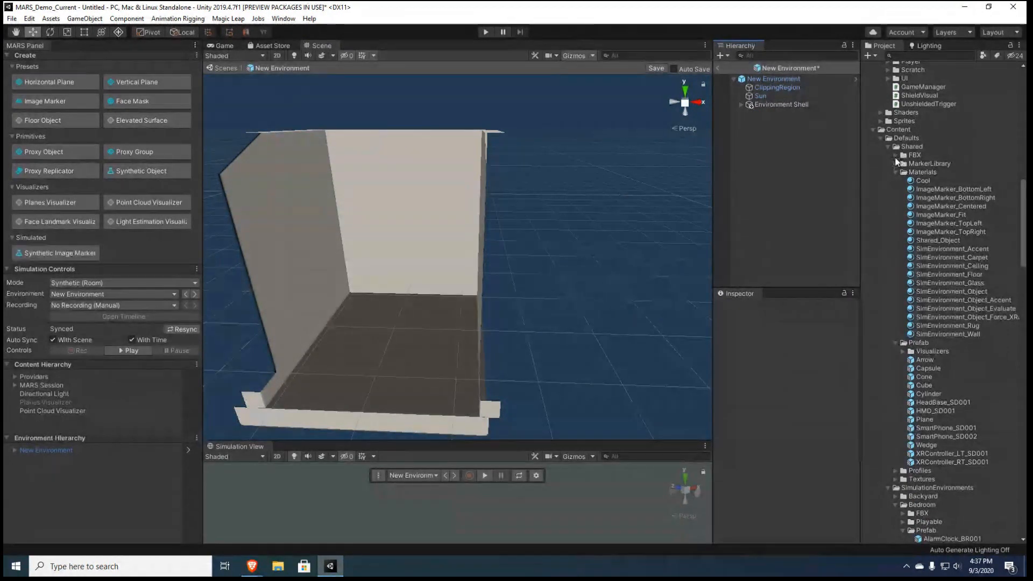
scroll(937, 272, down, 15)
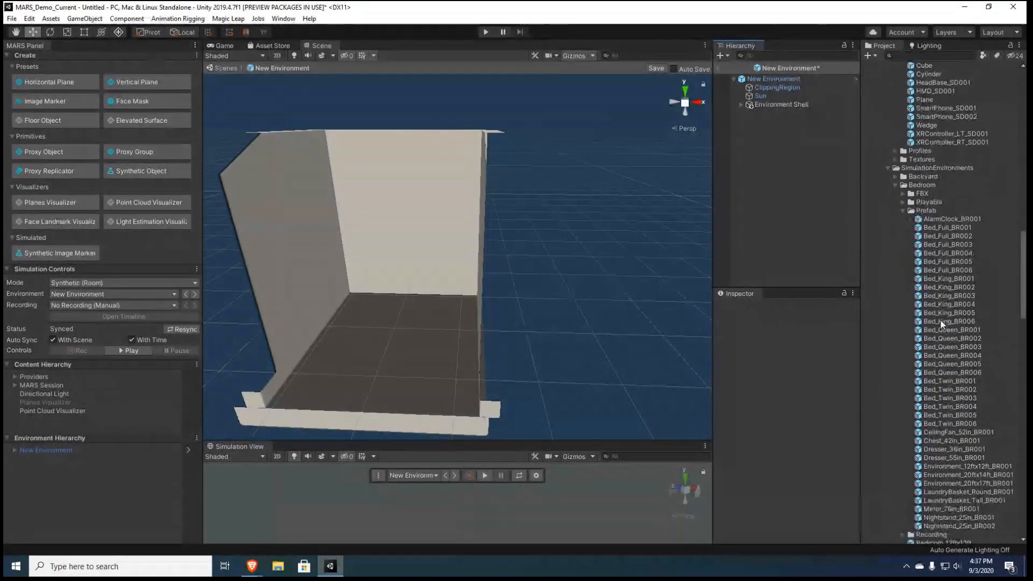
key(a)
right_drag(399, 320, 422, 328)
key(w)
key(s)
key(a)
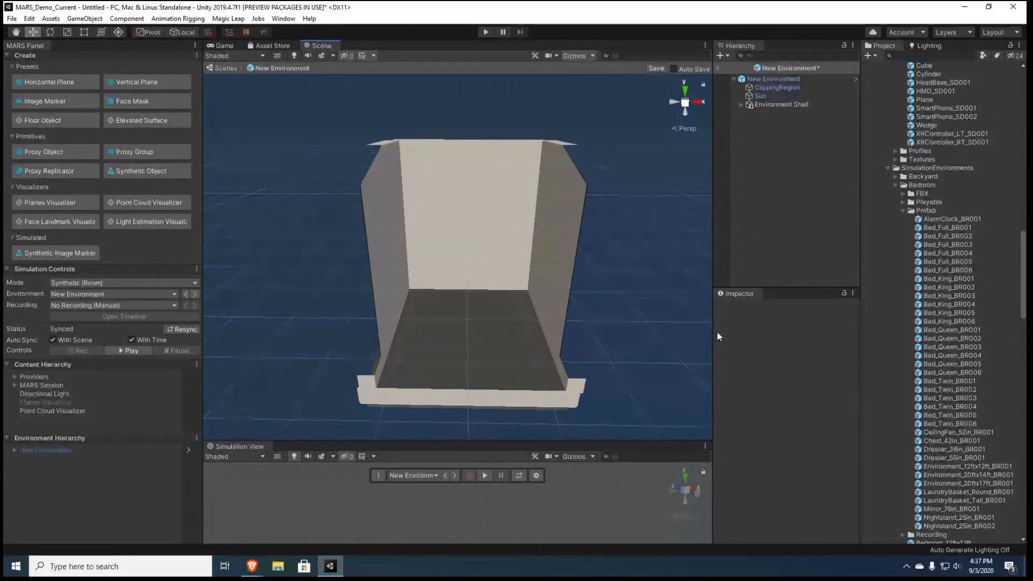
click(953, 380)
key(Down)
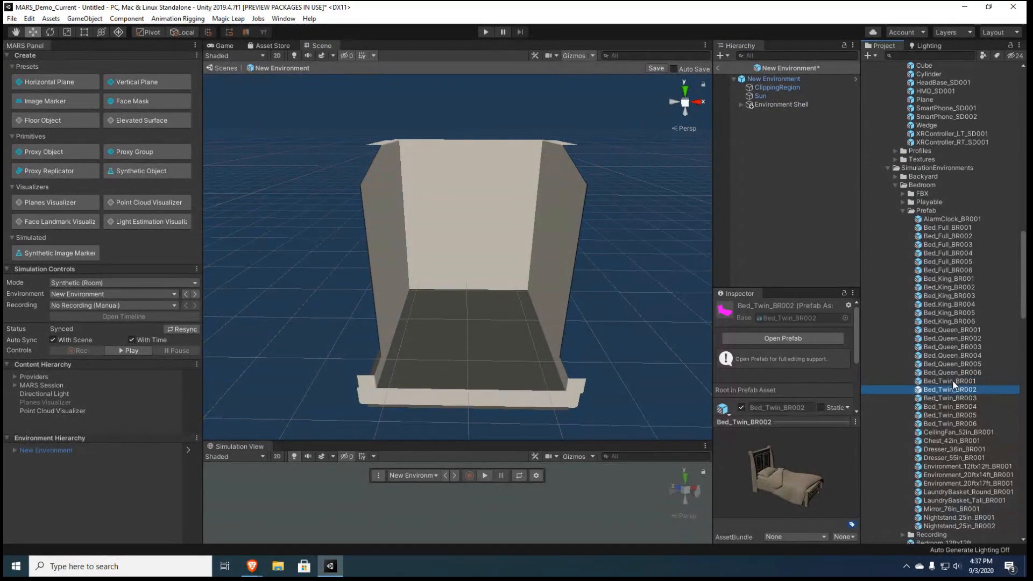
key(Up)
drag(961, 382, 494, 341)
Place the Nightstand_25in_BR001 prefab beside the bed at about X -0.659, Y -0.176, Z -1.053
alt+drag(573, 357, 238, 389)
scroll(238, 390, down, 4)
drag(567, 383, 497, 411)
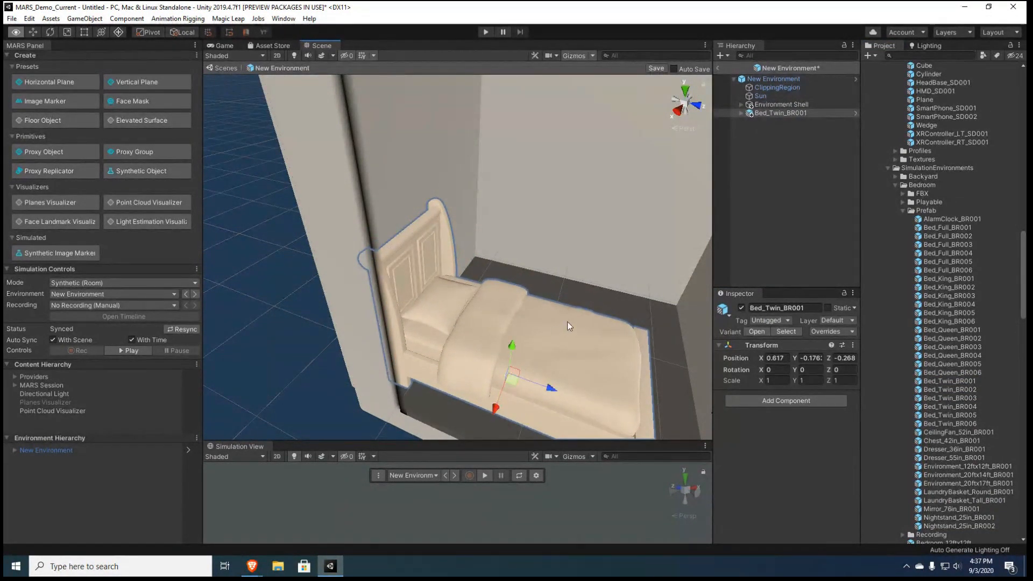
alt+drag(567, 321, 501, 305)
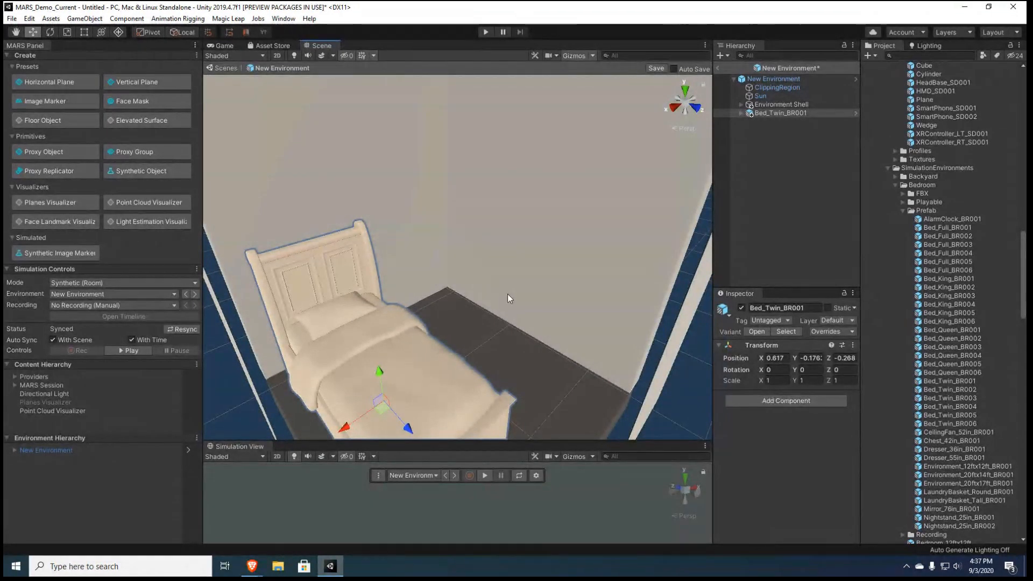
click(955, 518)
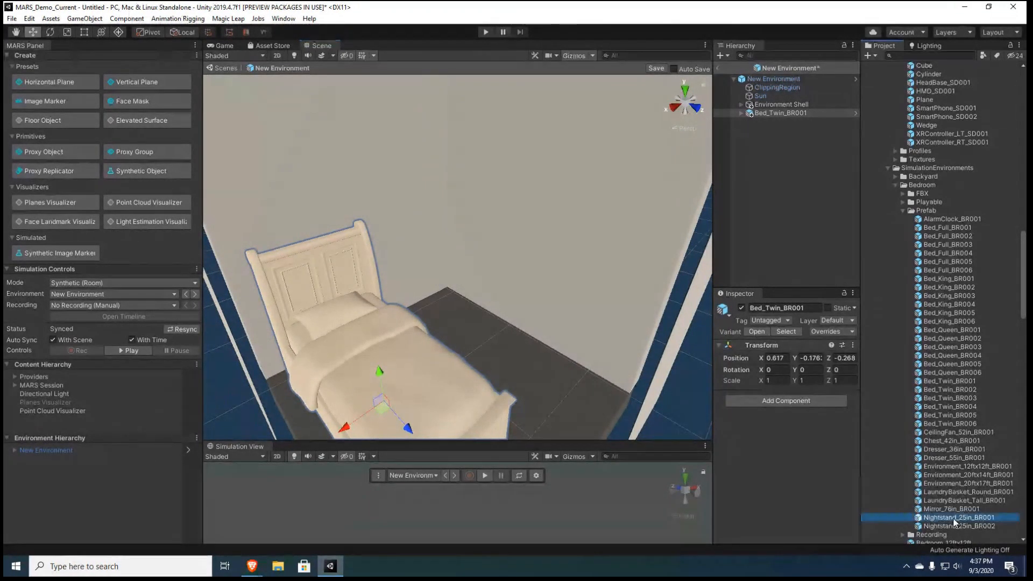
drag(956, 518, 434, 311)
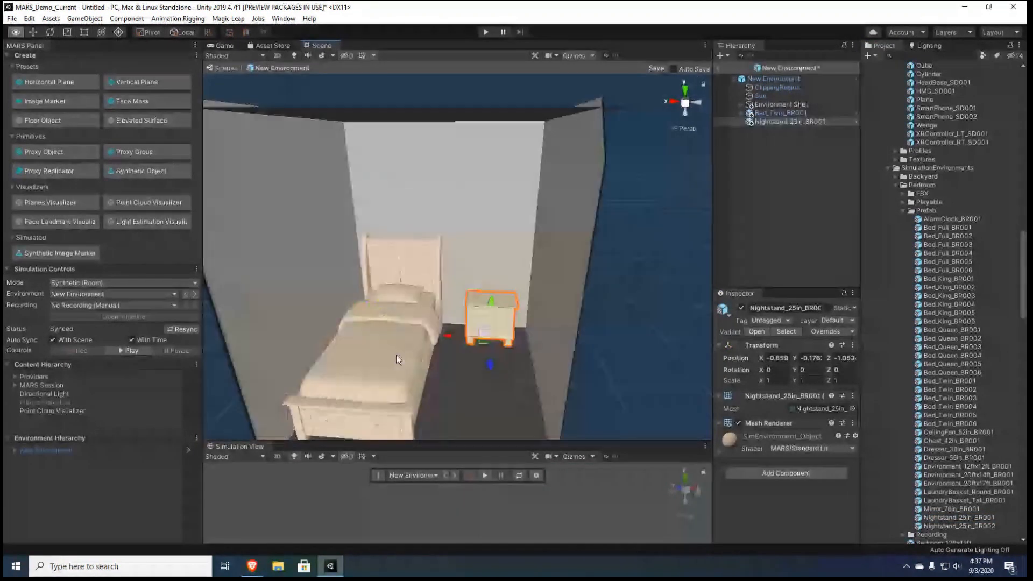
Place the Boombox_FY001 prefab from the Factory prefabs on top of the nightstand at about X -0.65, Y 0.48, Z -0.909
click(898, 184)
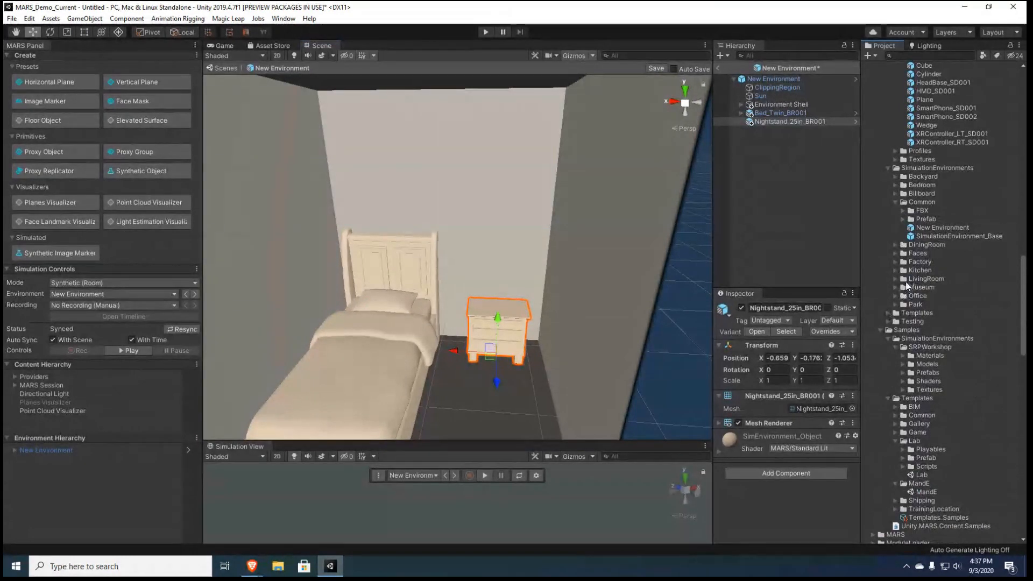
click(896, 261)
click(905, 286)
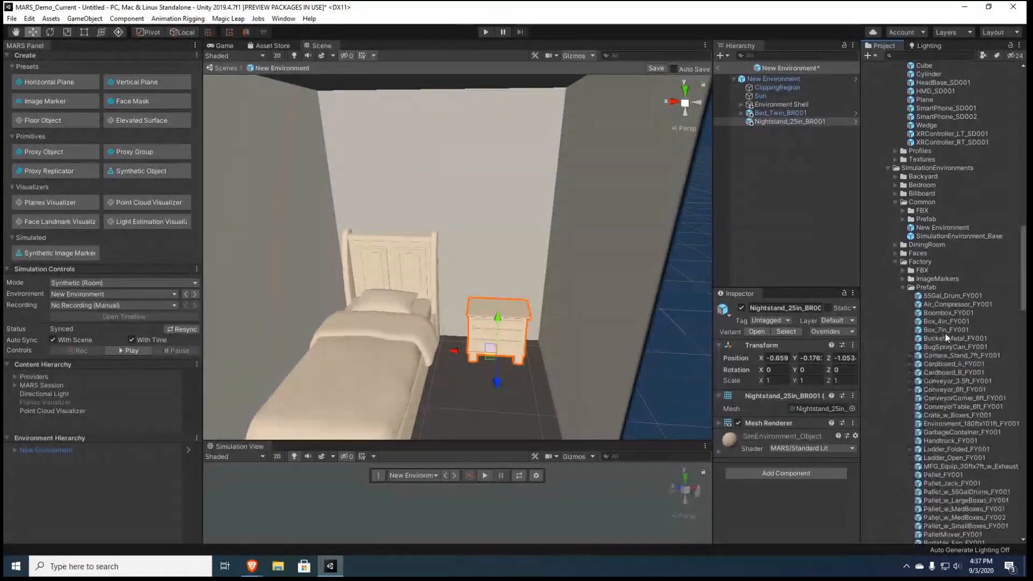
drag(945, 319, 504, 282)
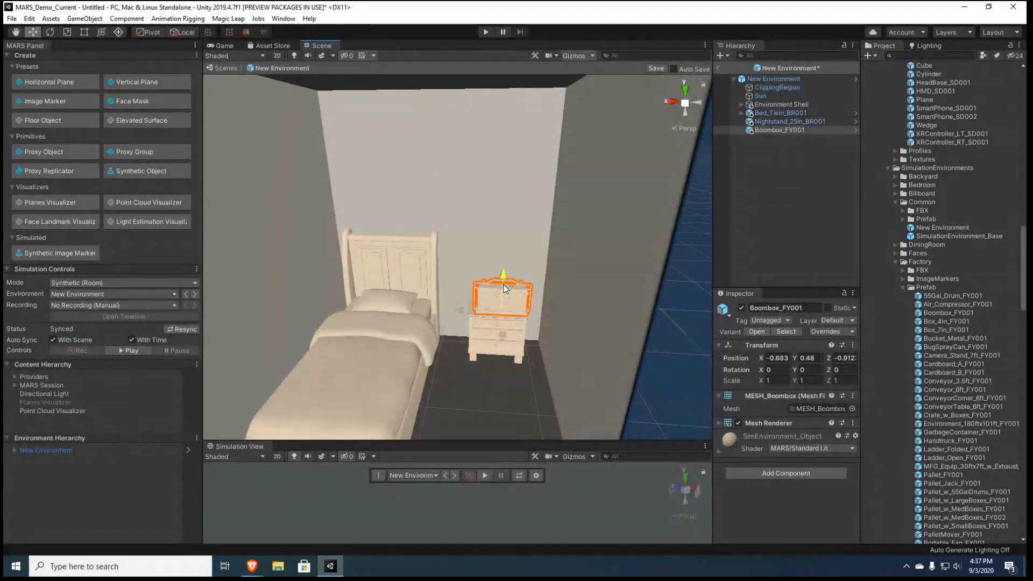
drag(495, 319, 491, 319)
alt+drag(511, 362, 361, 388)
scroll(357, 387, up, 5)
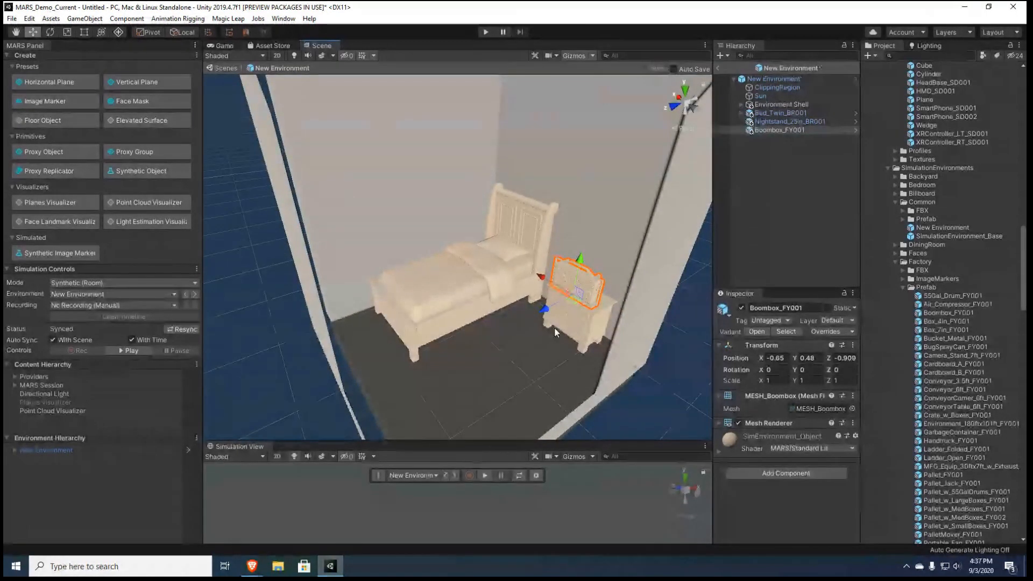
Load New Environment in the Simulation View, enlarge that view and inspect the furnished room
click(440, 476)
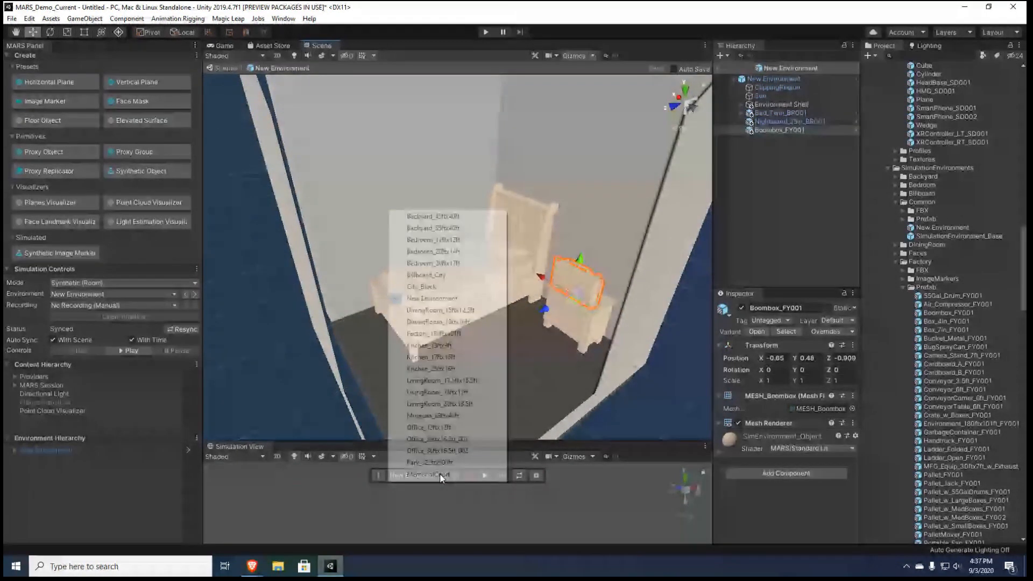
click(441, 299)
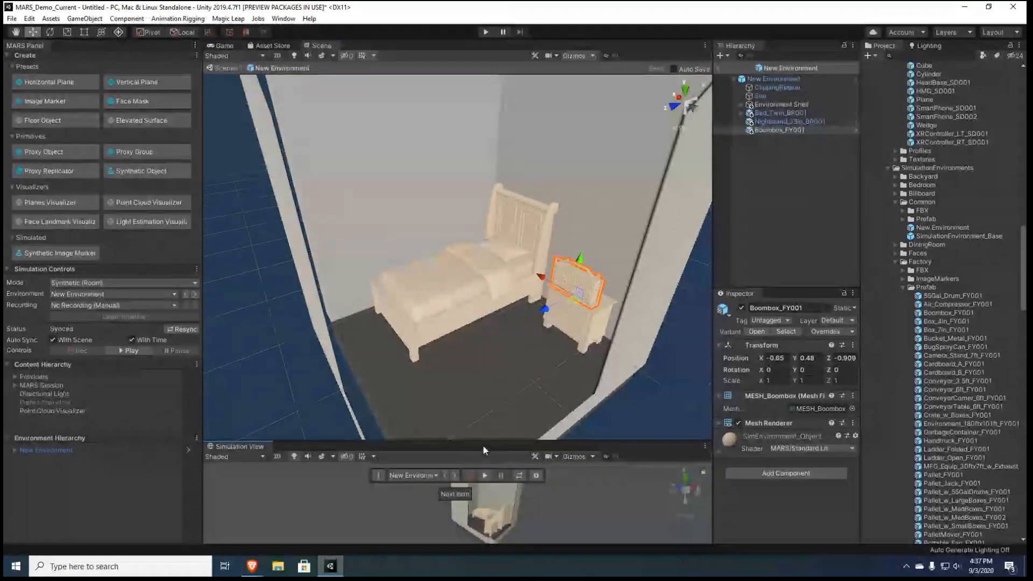
drag(484, 442, 484, 275)
scroll(527, 356, up, 5)
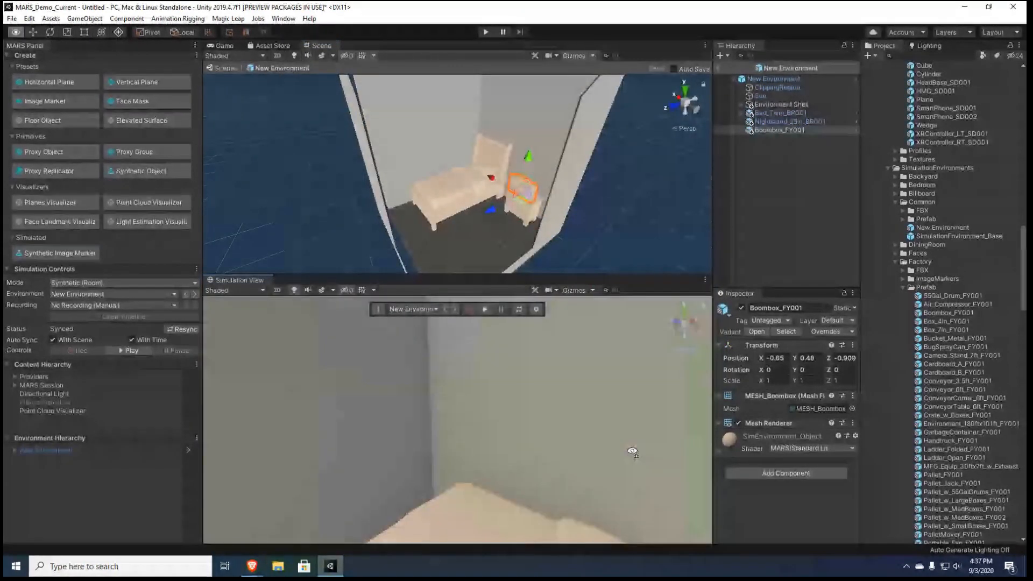
alt+drag(747, 509, 237, 394)
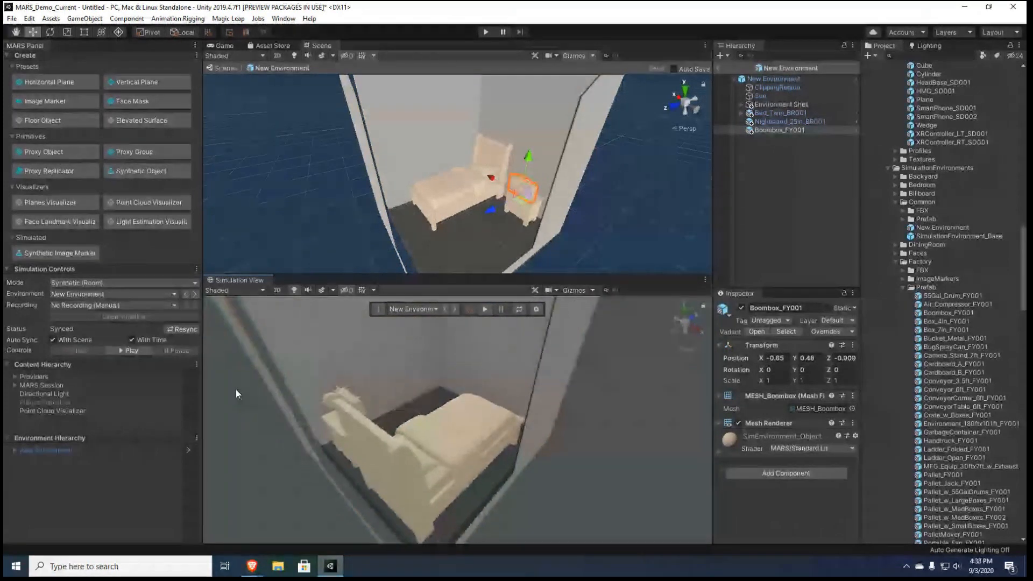
Set Cast Shadows to Off in the Mesh Renderer of the four visible walls and the ceiling
click(741, 104)
click(770, 122)
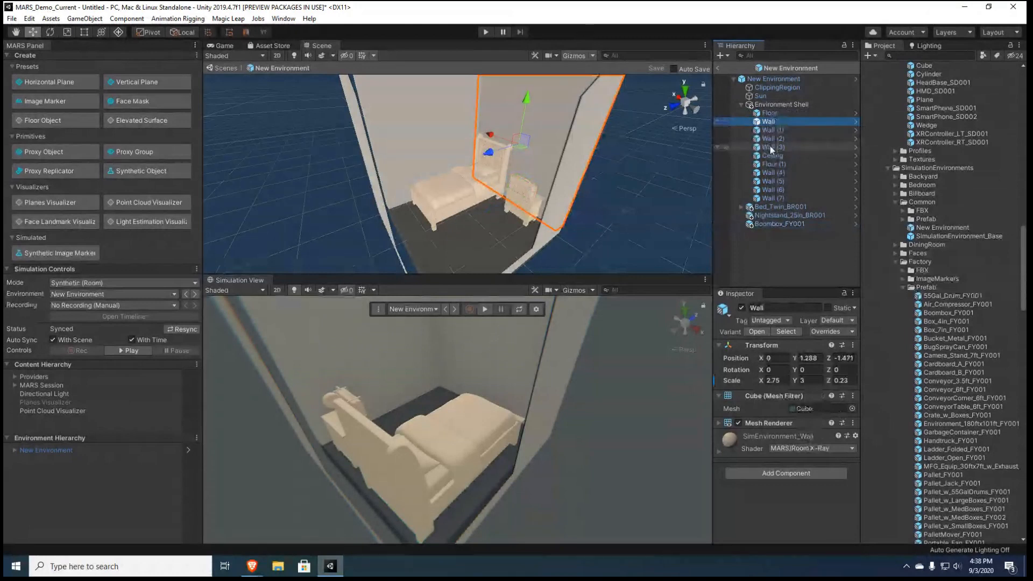
shift+click(769, 146)
shift+click(772, 156)
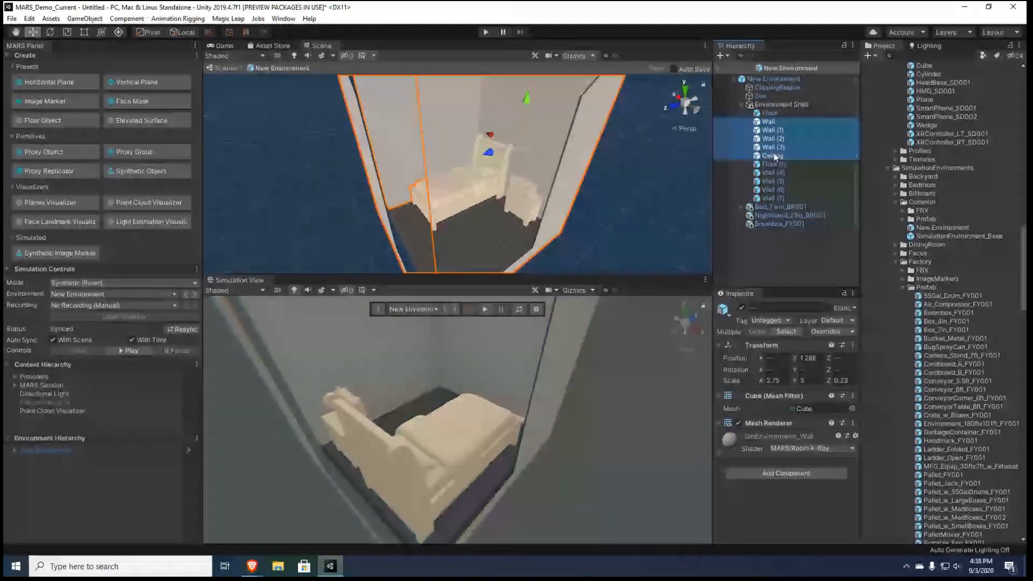
click(727, 423)
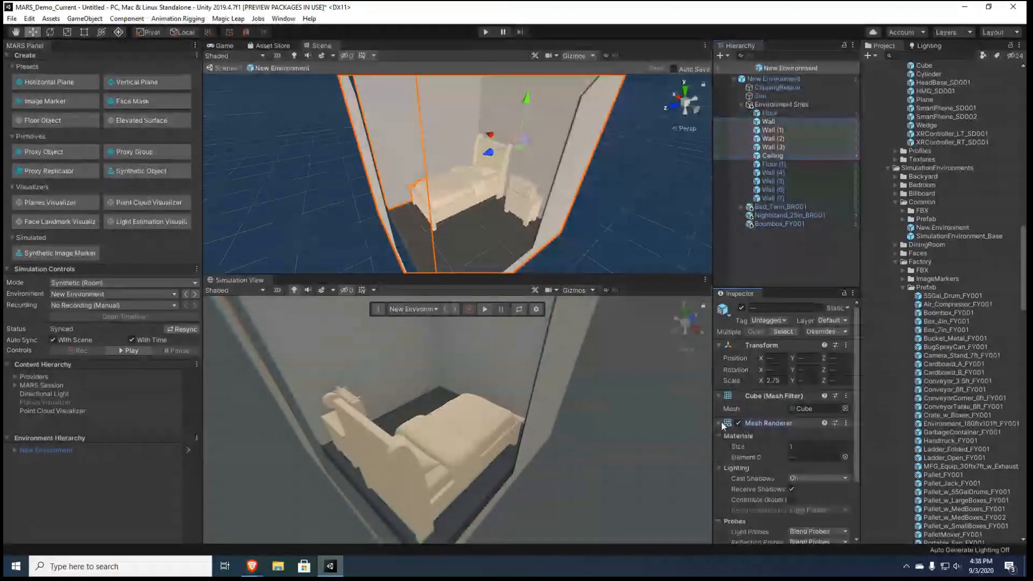
click(797, 477)
click(802, 488)
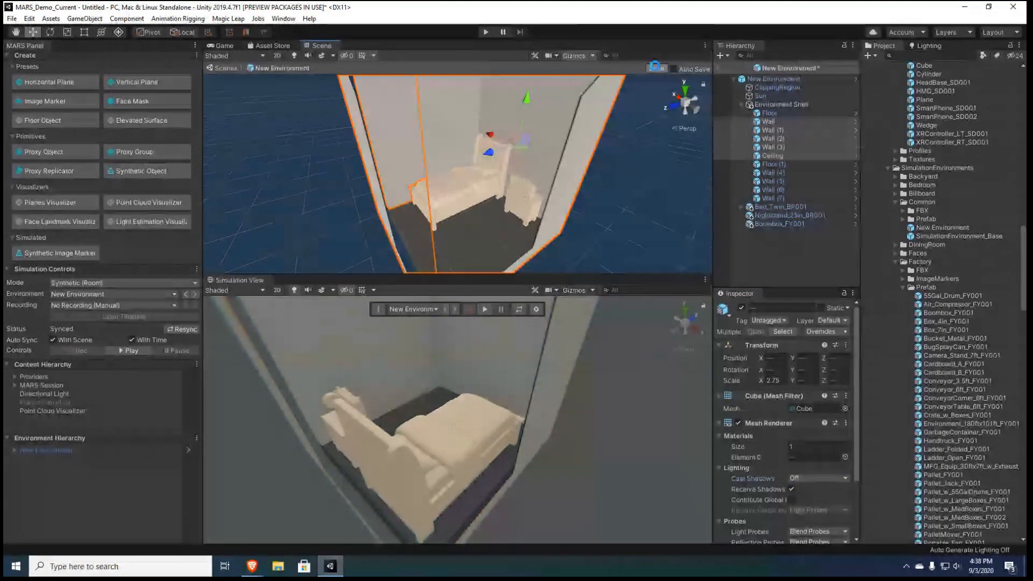
Reload New Environment in the simulation by cycling through the environments, inspect the room's lighting and clear the selection
click(455, 309)
click(455, 310)
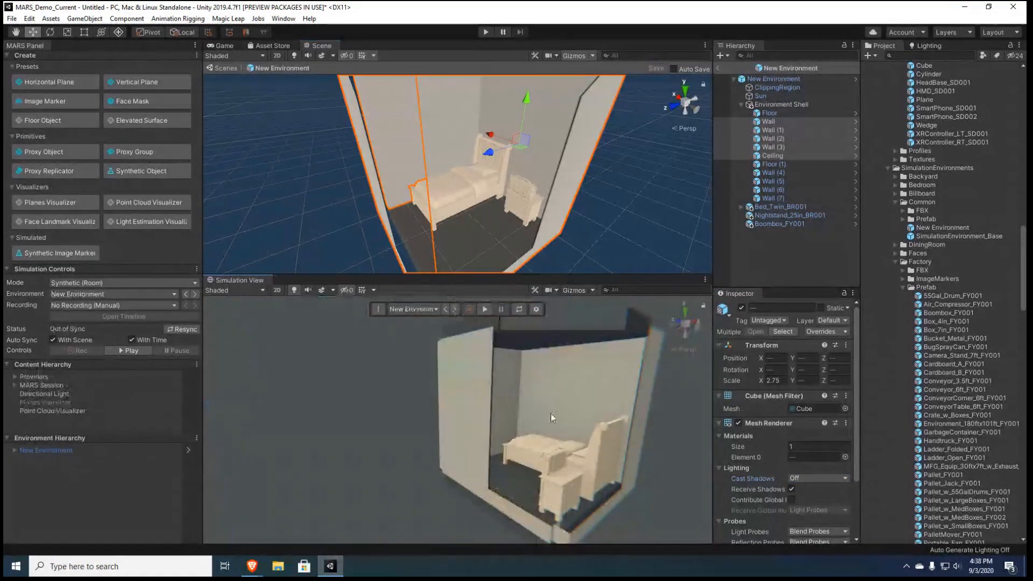
key(w)
right_drag(553, 418, 693, 396)
key(a)
key(w)
key(s)
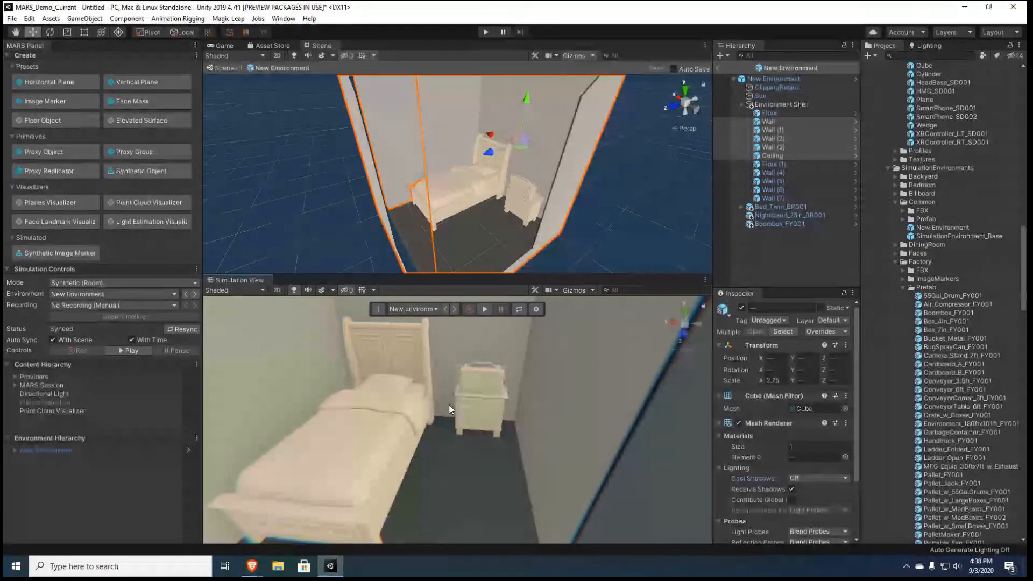
click(781, 263)
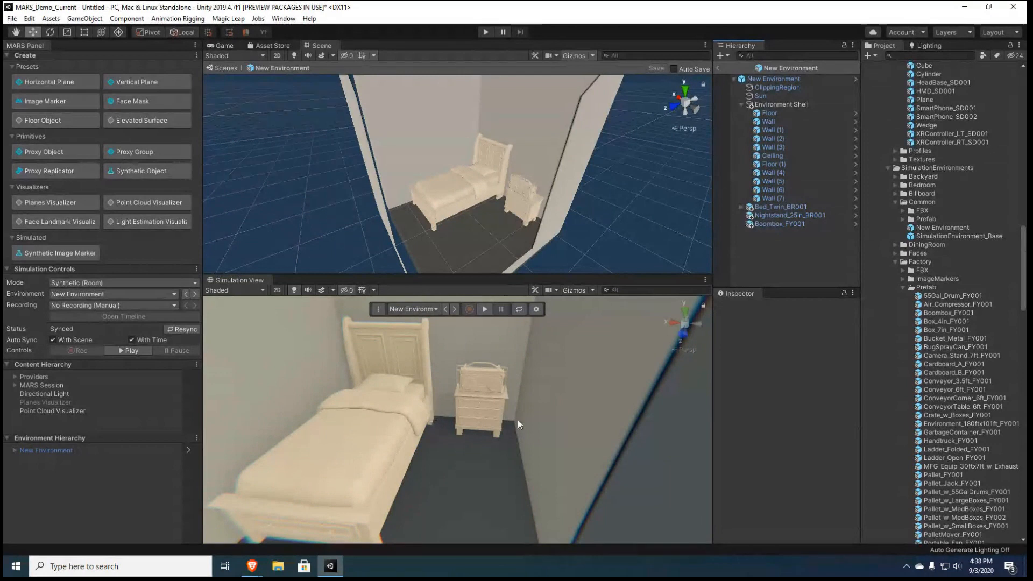
Extract planes from the New Environment root object, select the Generated Planes object and save the prefab
click(782, 79)
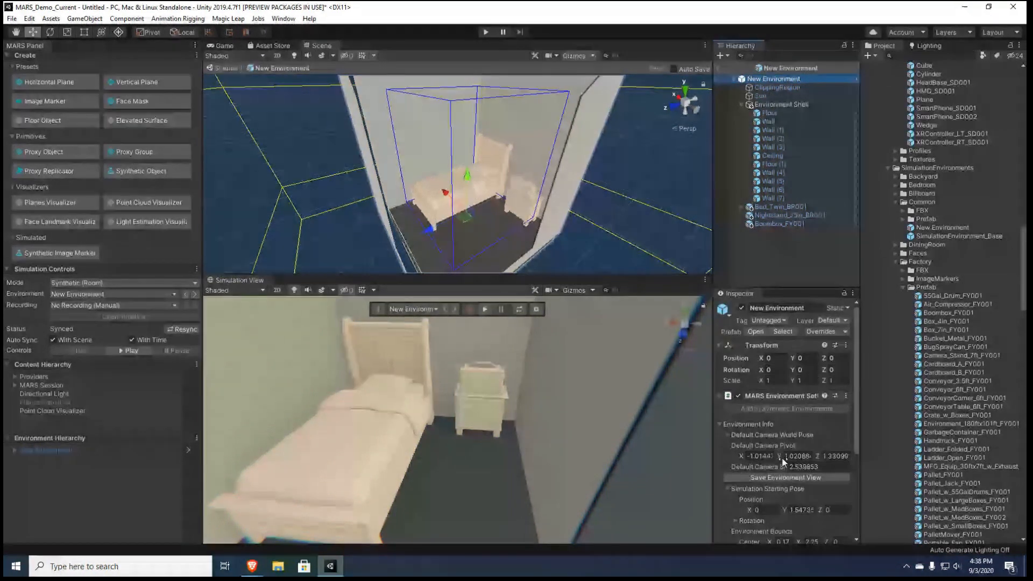
scroll(801, 486, down, 5)
click(796, 511)
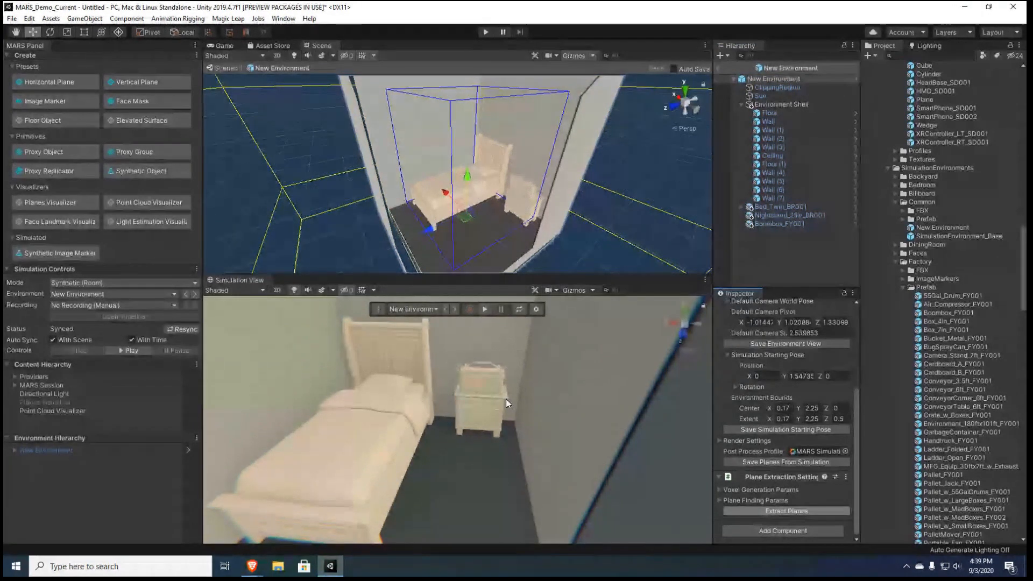
click(781, 234)
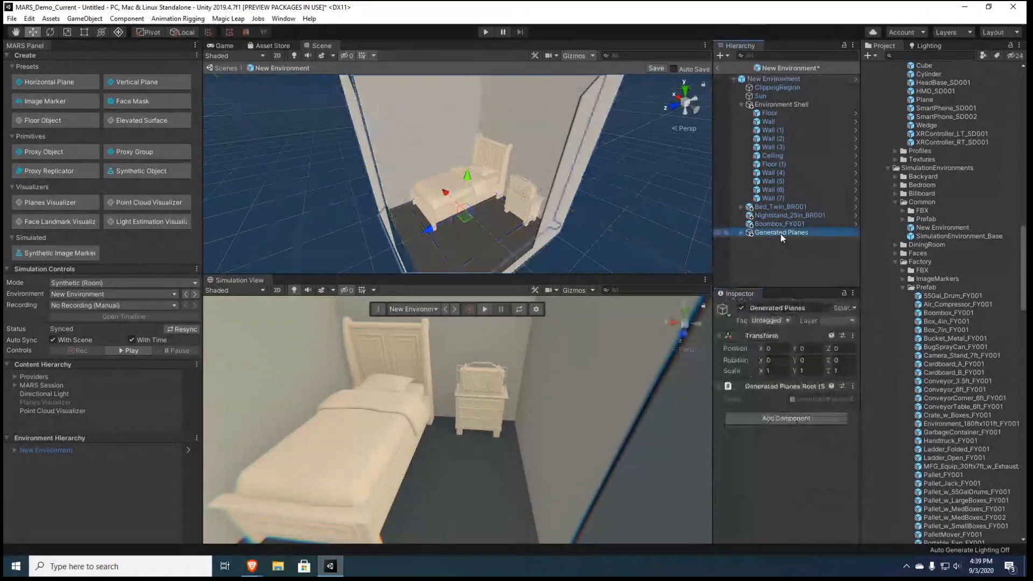
click(666, 67)
Cycle the simulation environment through City_Block back to New Environment and bring the bed and nightstand into view
click(455, 309)
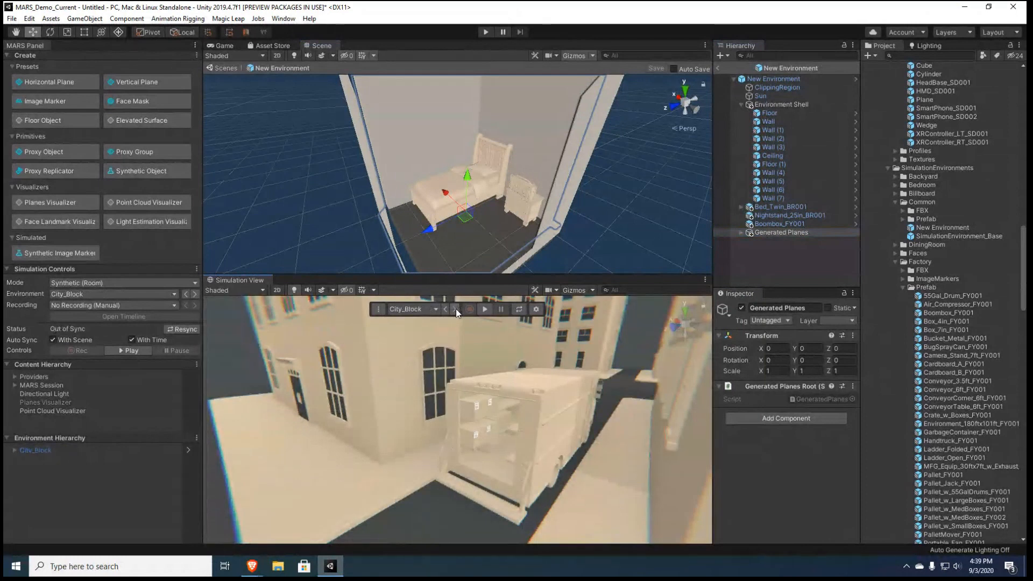
click(456, 309)
right_drag(463, 379, 696, 488)
key(w)
Examine the MARS data of the extracted planes on the bed, nightstand and walls, and return to the Move tool
click(119, 32)
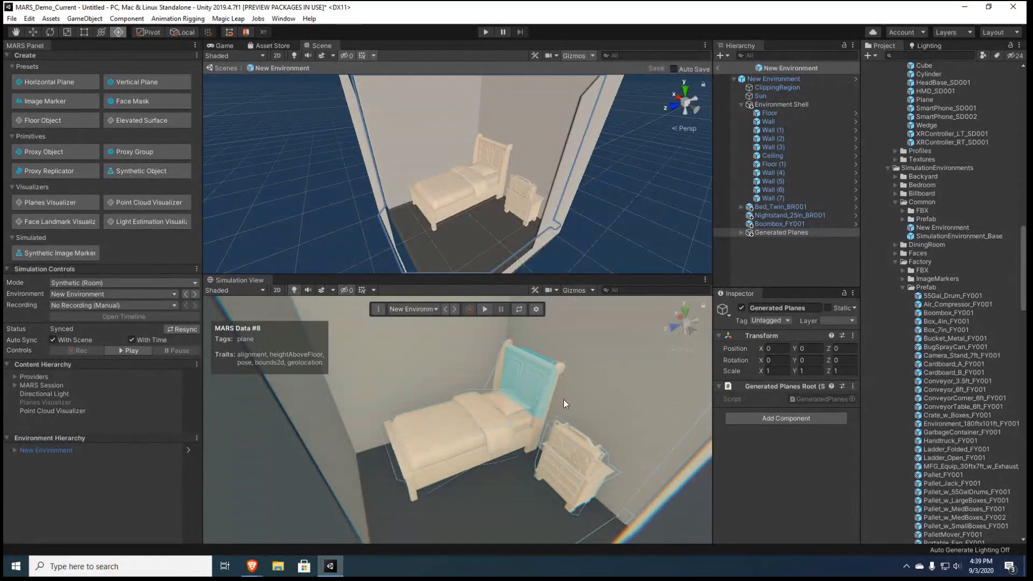
scroll(538, 458, up, 5)
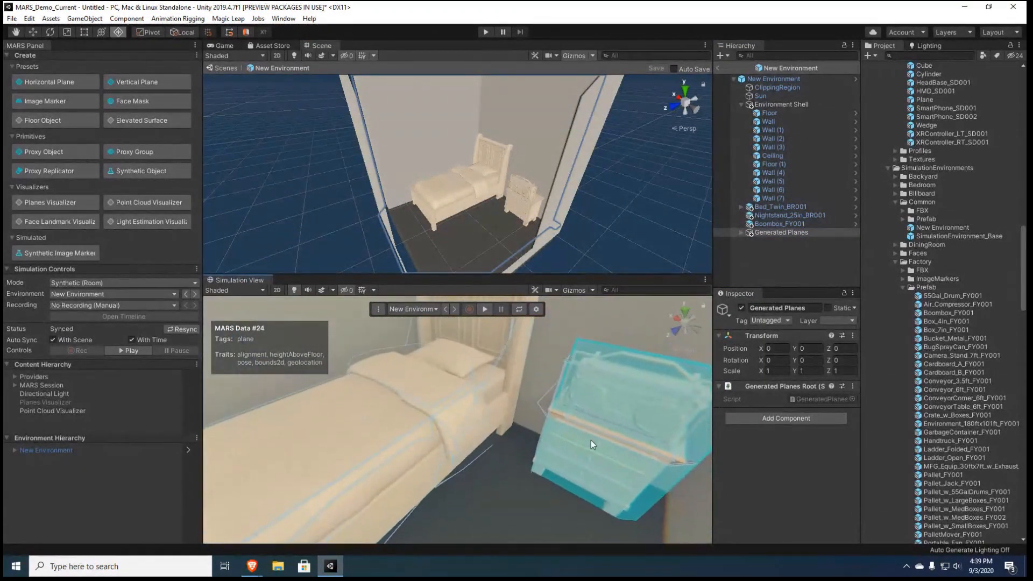
right_drag(602, 409, 581, 411)
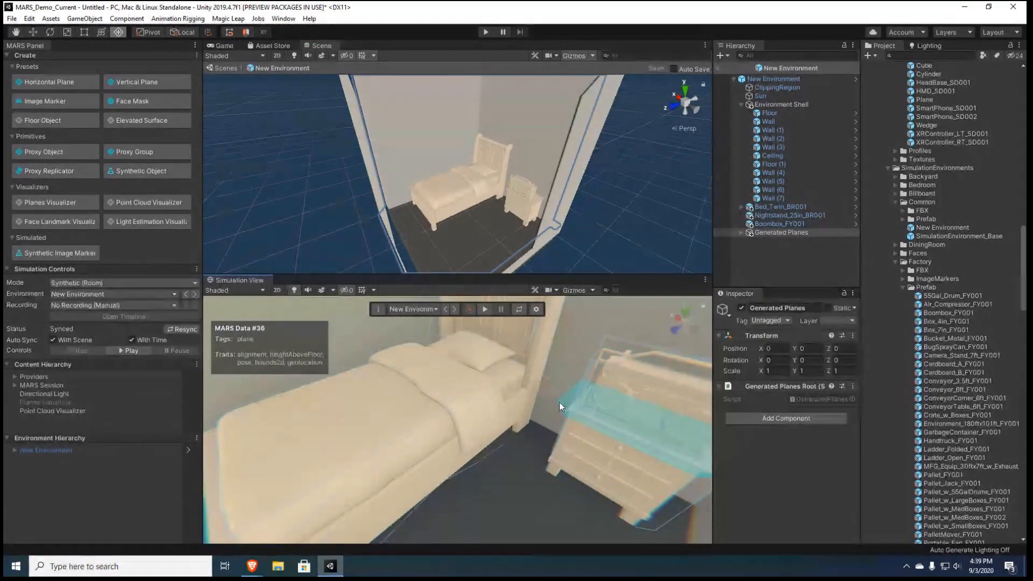
scroll(403, 414, down, 5)
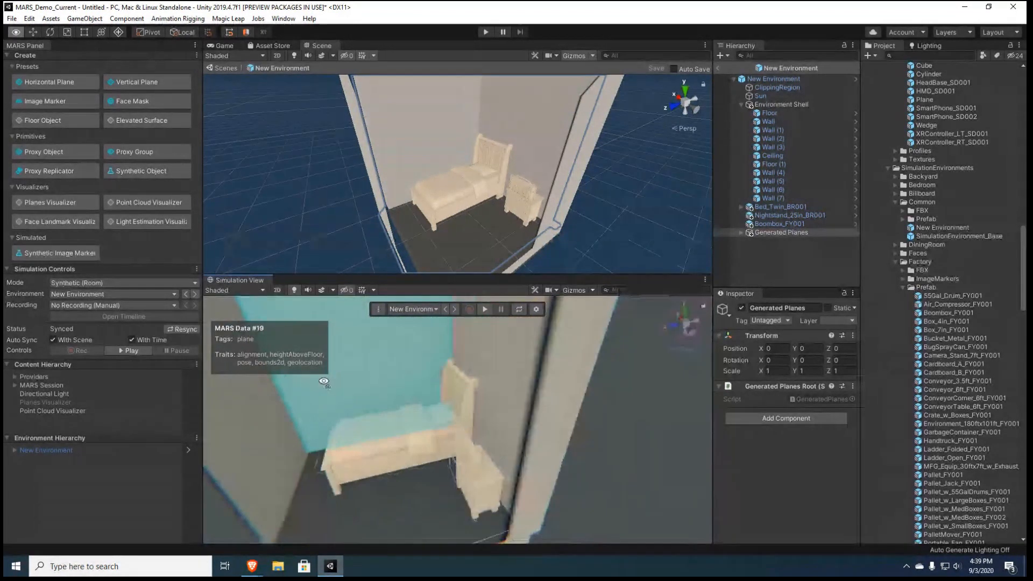
click(31, 30)
key(w)
mouse_move(398, 366)
right_down()
mouse_move(421, 371)
mouse_move(403, 359)
right_up()
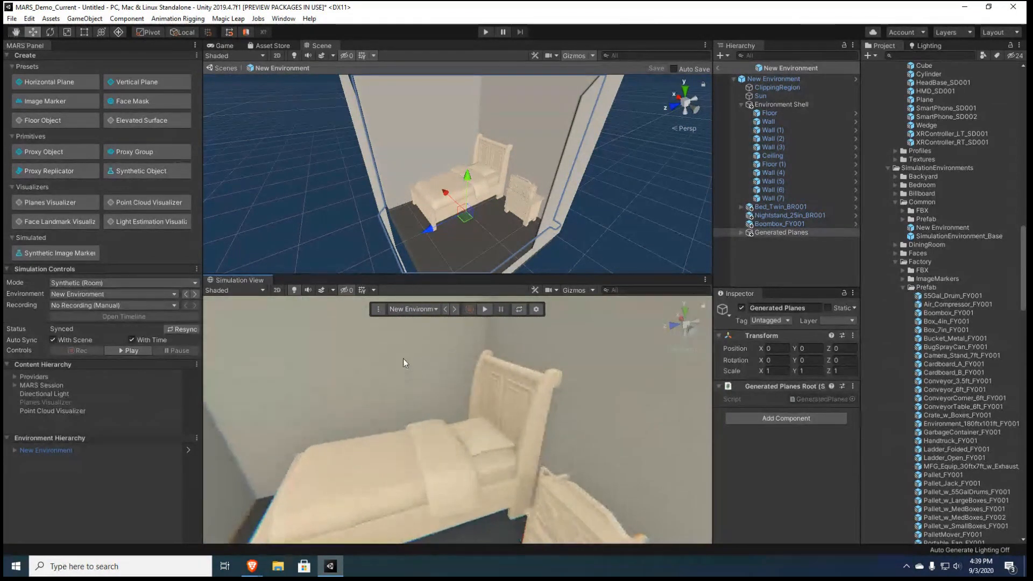
Delete the Generated Planes object from the New Environment prefab and start the simulation
click(768, 234)
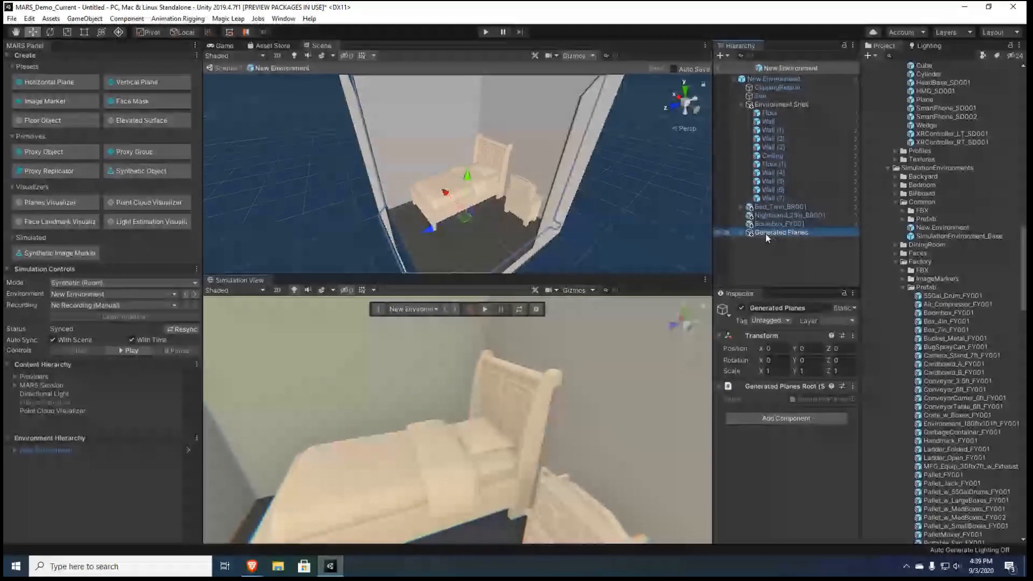
key(Delete)
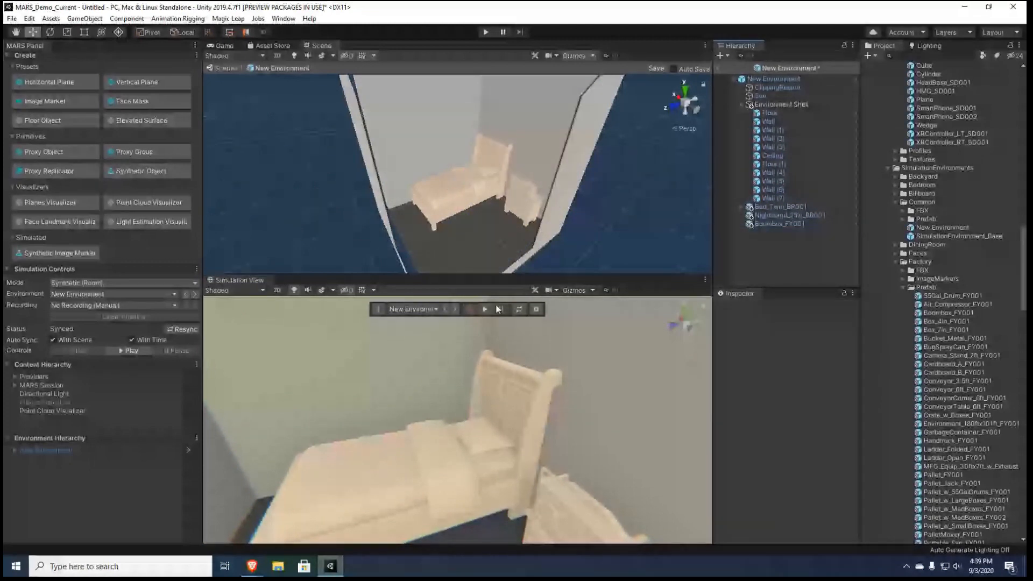
click(486, 310)
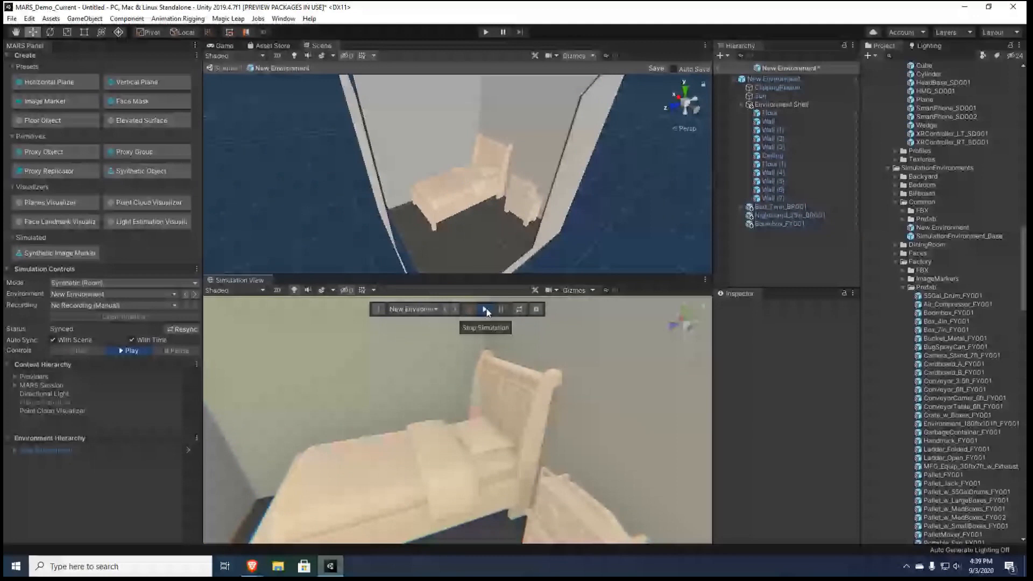
Switch the simulation view type to Device (Camera controls) and look over the bed with the device camera
click(378, 309)
click(463, 336)
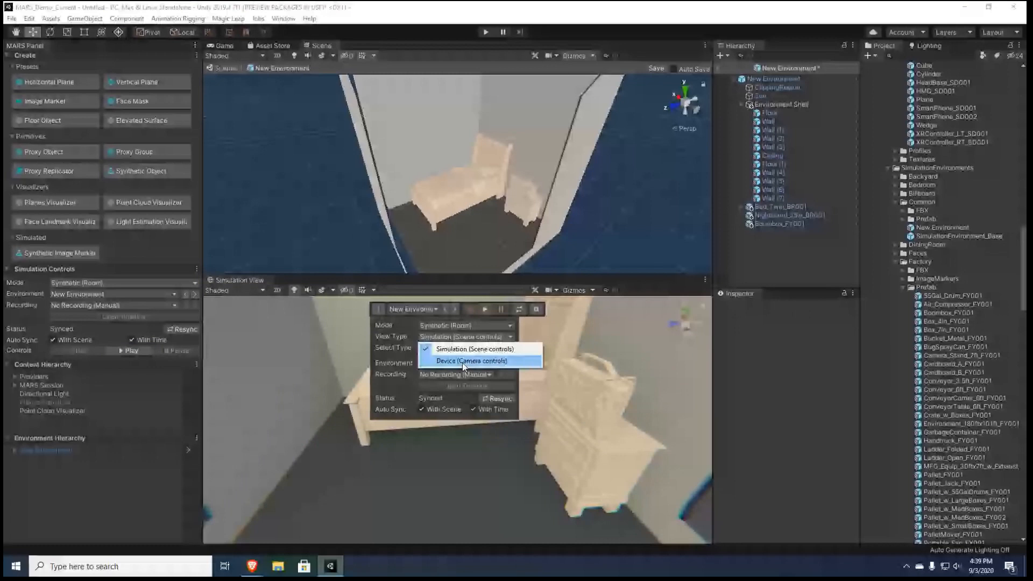
click(464, 362)
drag(619, 468, 492, 493)
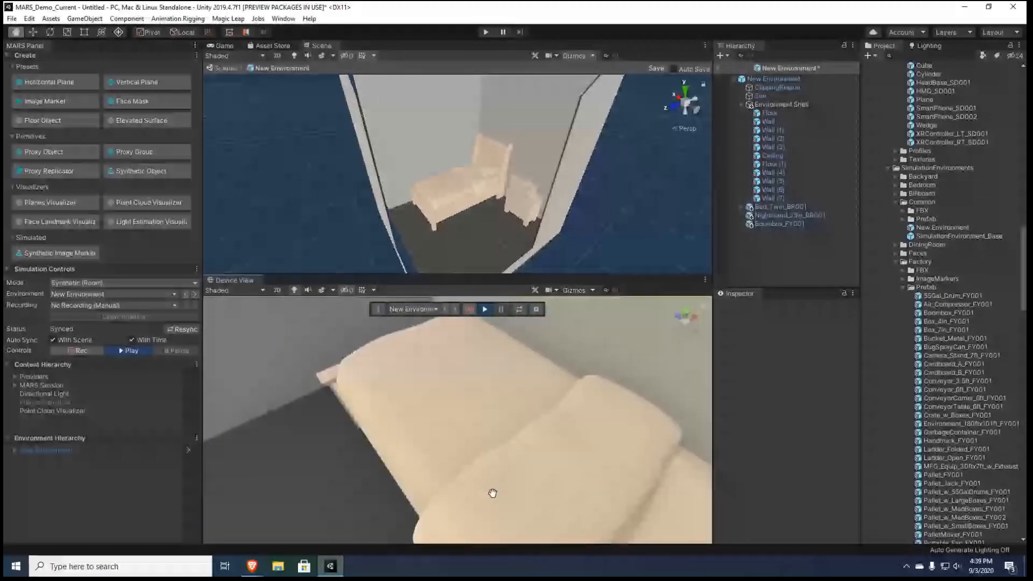
middle_drag(493, 494, 519, 509)
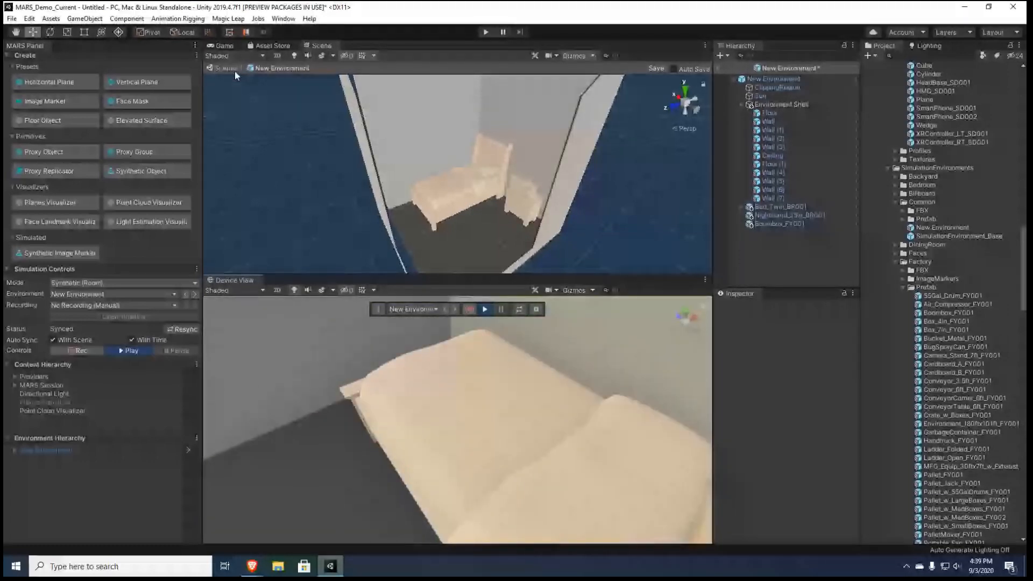
Leave prefab editing with the changes saved and reopen the New Environment prefab from the environment hierarchy
click(235, 71)
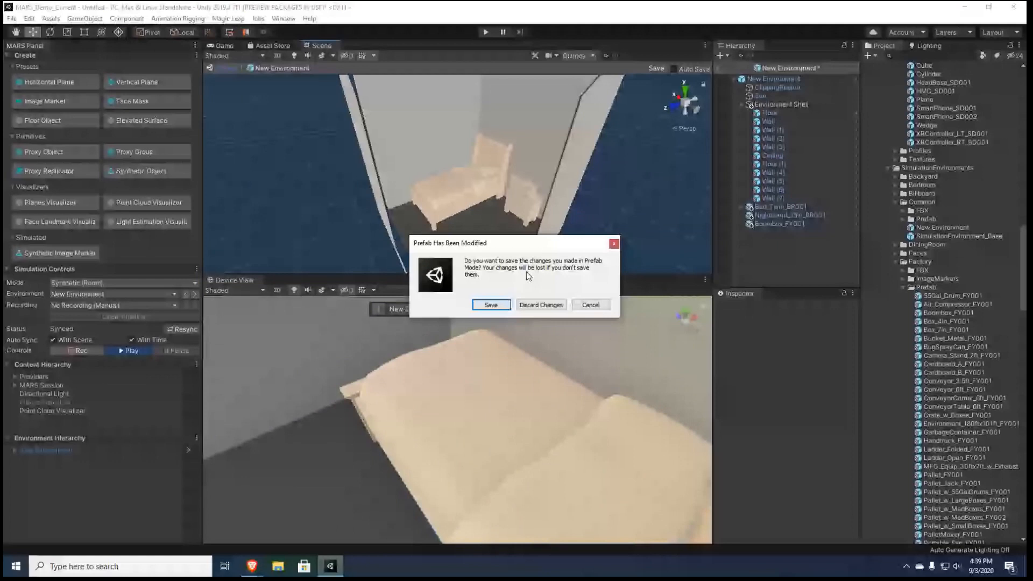
click(491, 305)
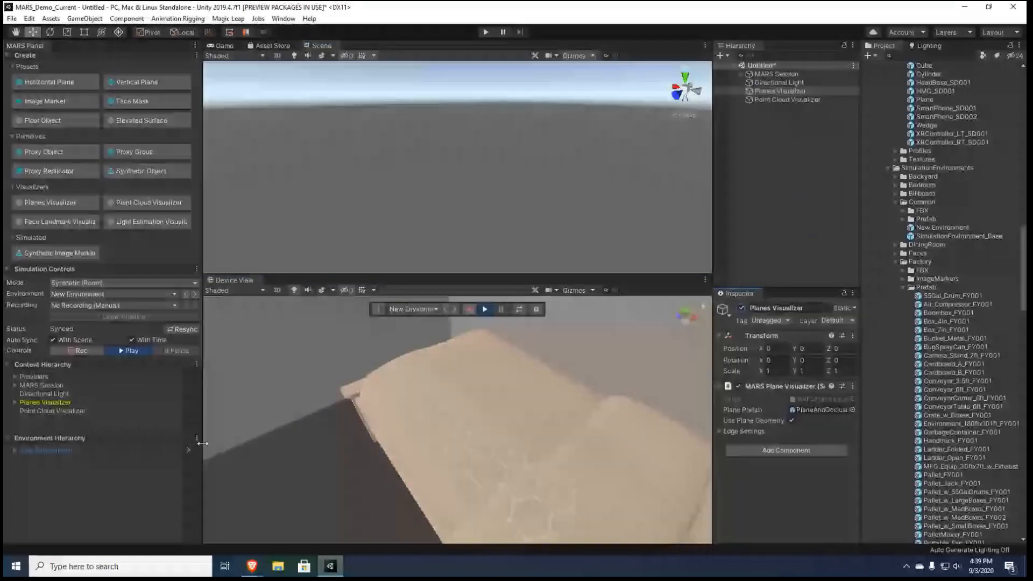
click(188, 450)
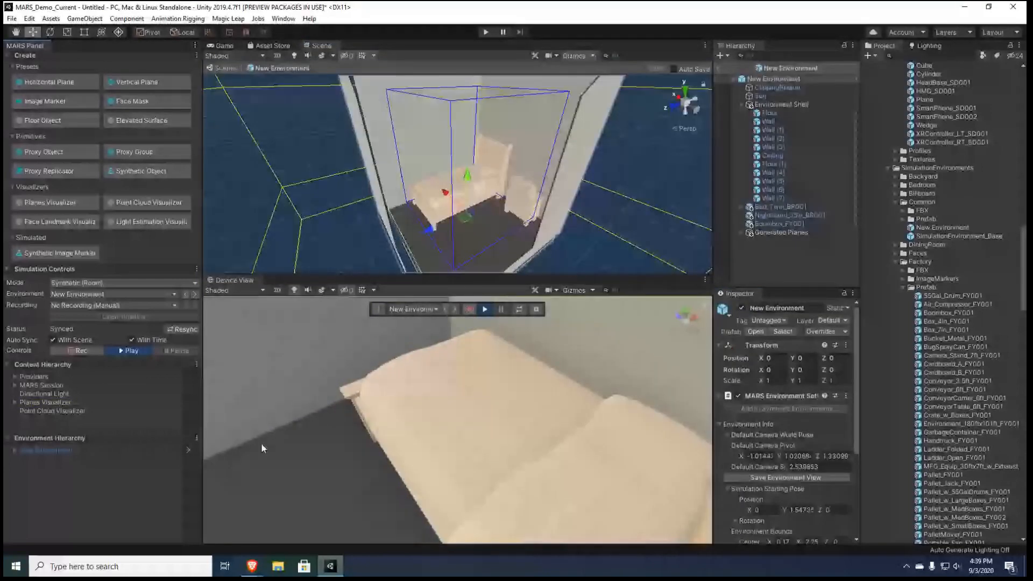
Scan the bed and its headboard with the device camera and save the planes from the simulation, replacing all previously generated planes
middle_drag(260, 444, 622, 459)
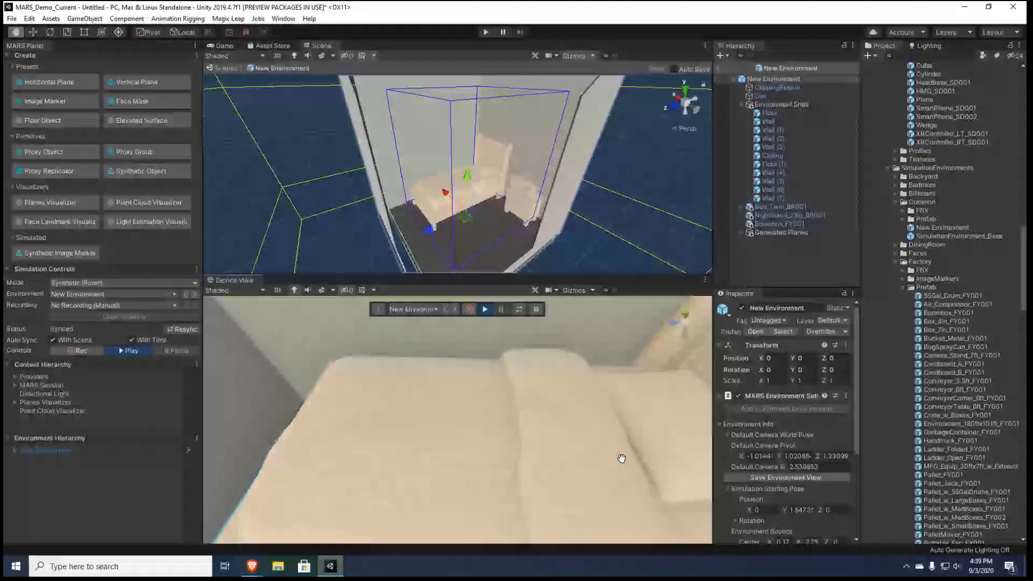
right_drag(622, 459, 769, 363)
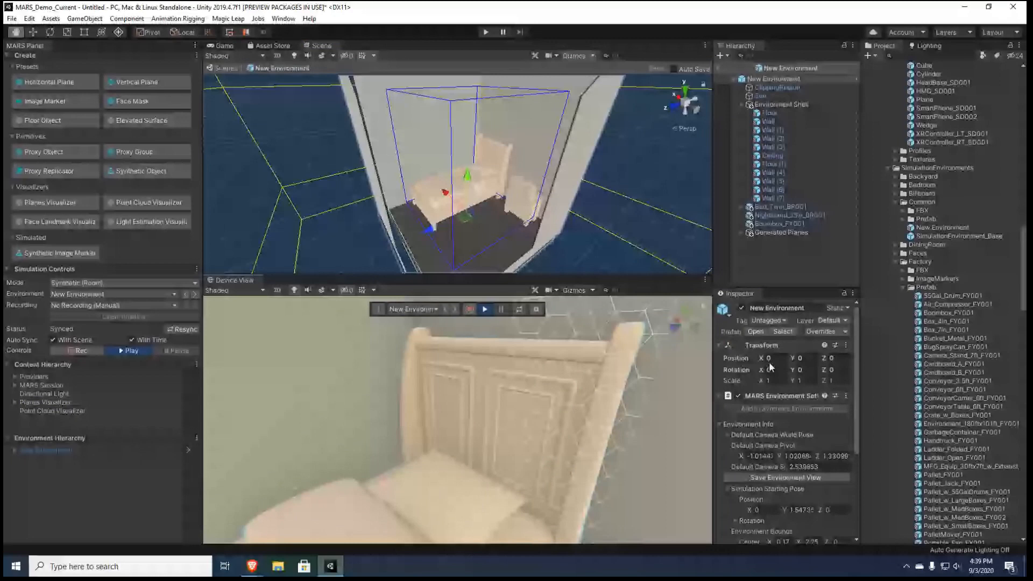
scroll(807, 431, down, 5)
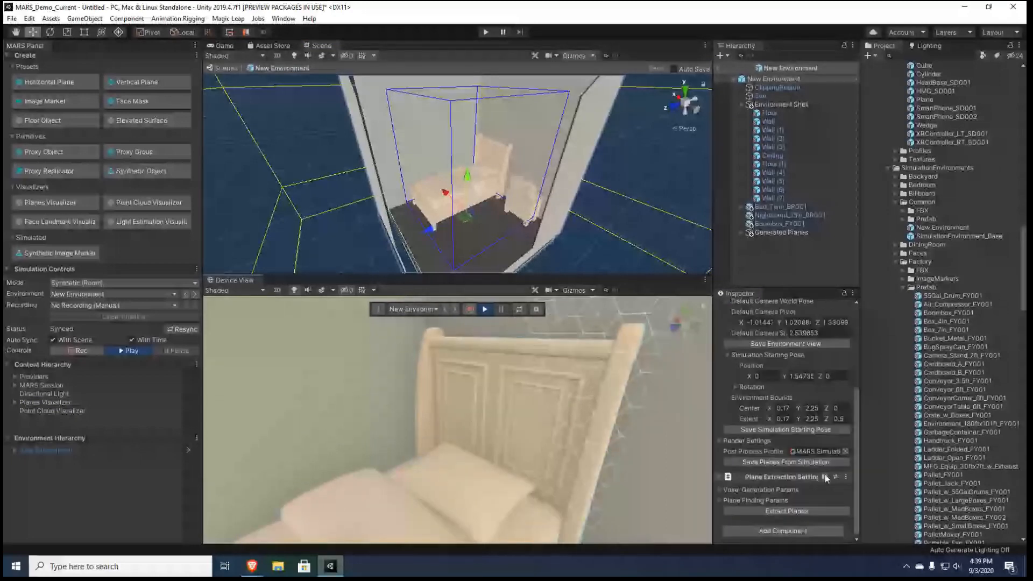
click(804, 462)
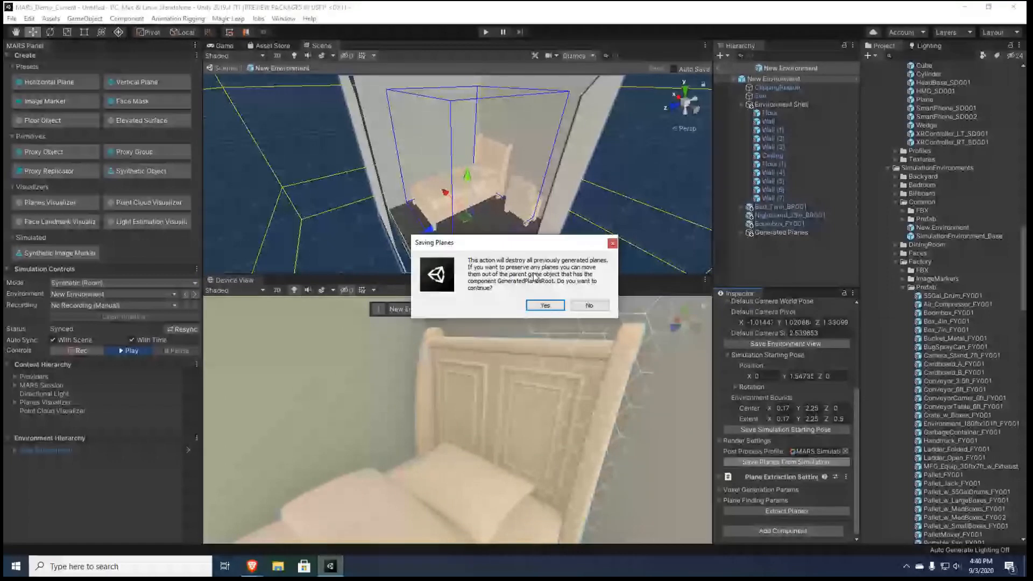
click(545, 305)
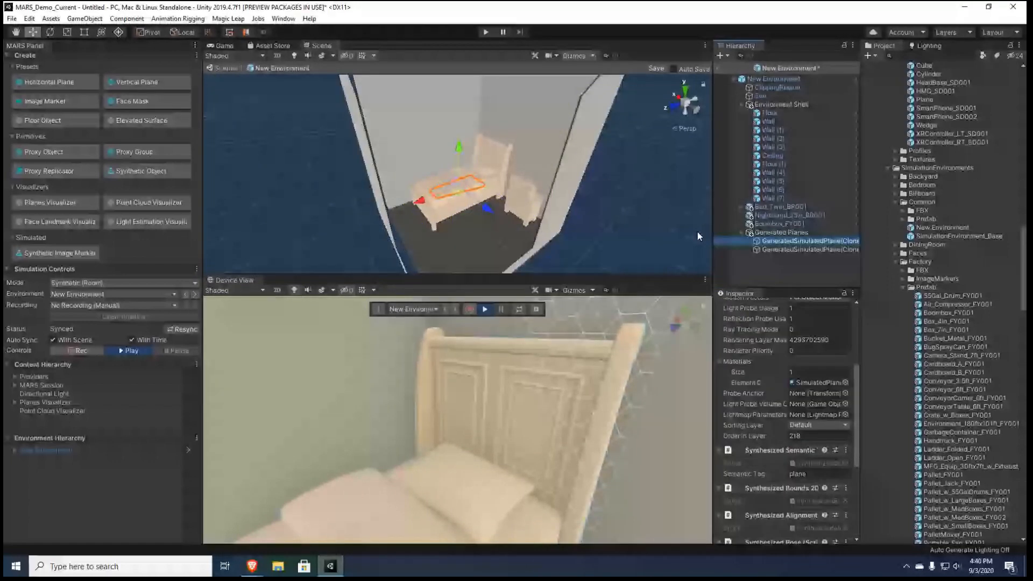
Inspect the two generated simulated planes at the bed and the components of the upright one
key(f)
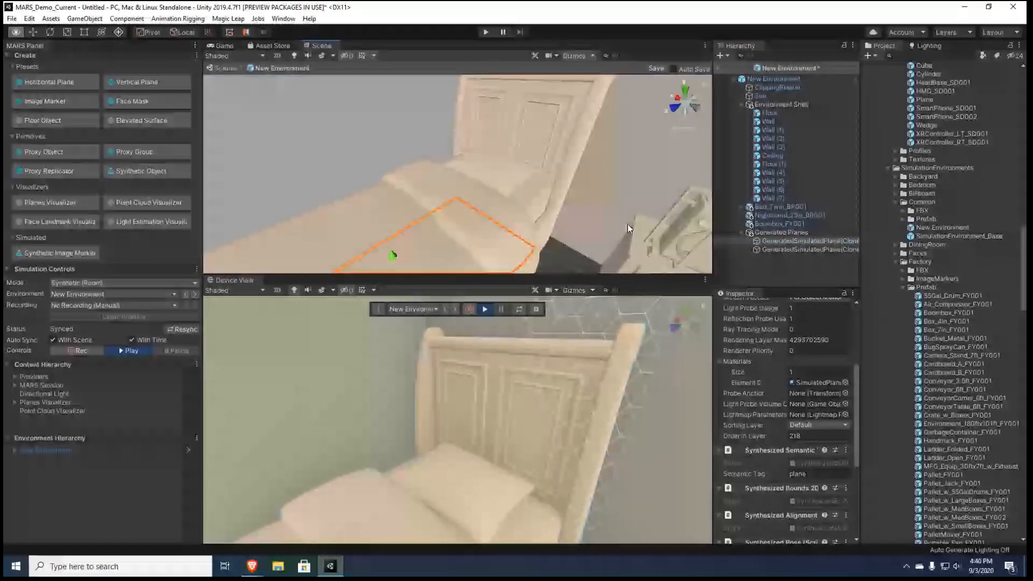
click(786, 250)
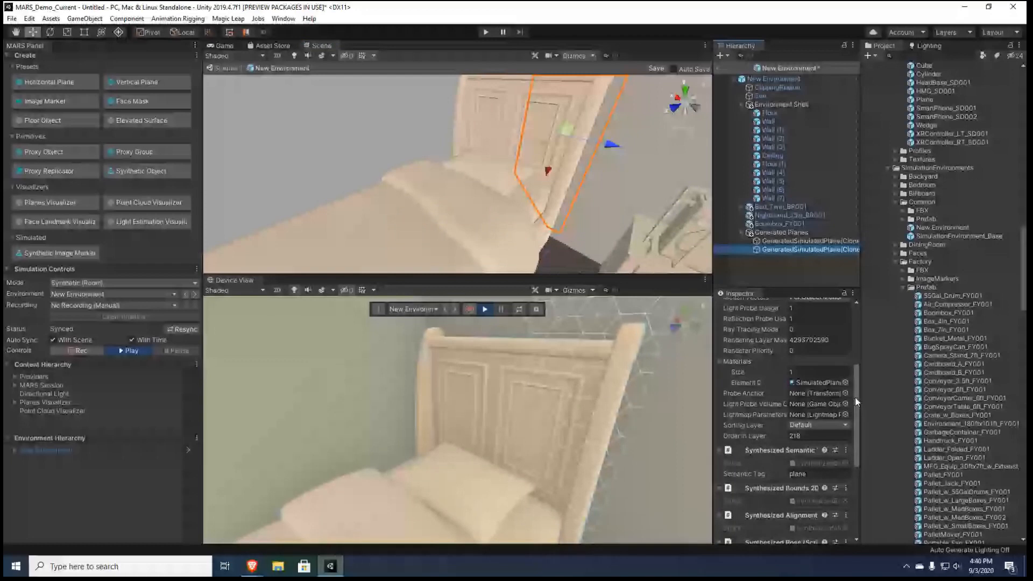
drag(854, 397, 867, 444)
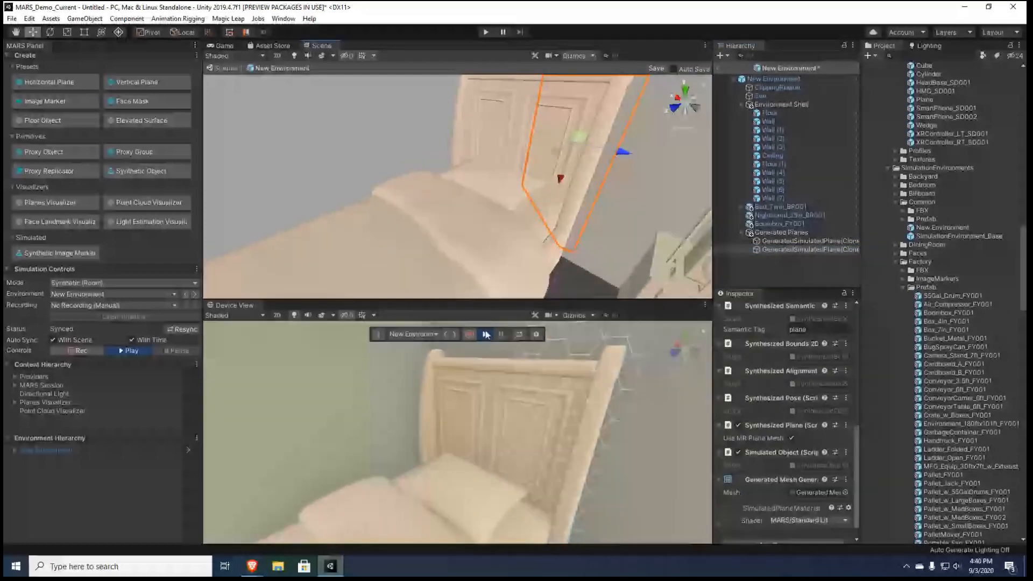
Stop the simulation, open the MARS Database Viewer and move it clear of the Hierarchy and Inspector
click(485, 334)
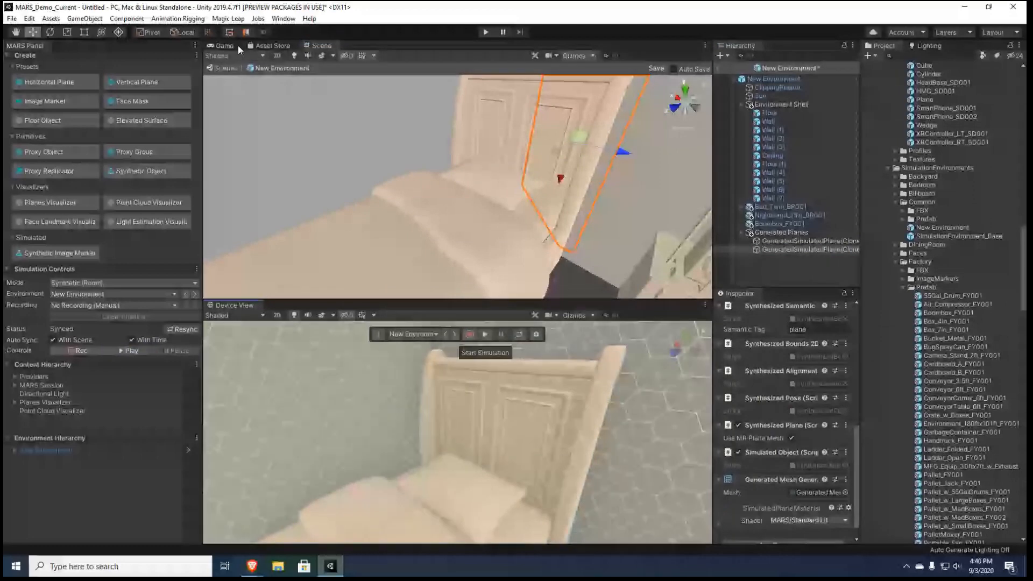
click(283, 18)
mouse_move(323, 73)
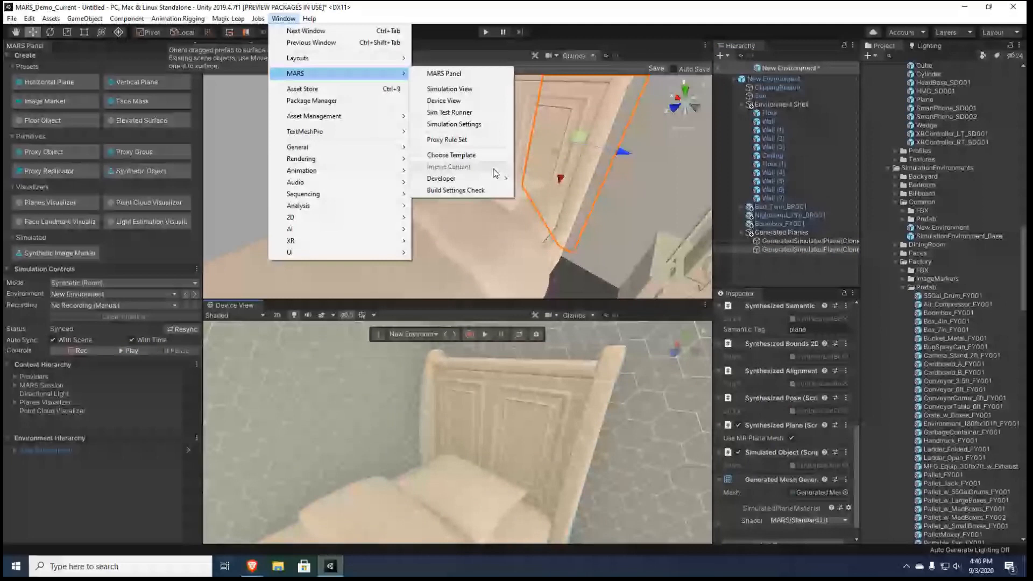
click(575, 182)
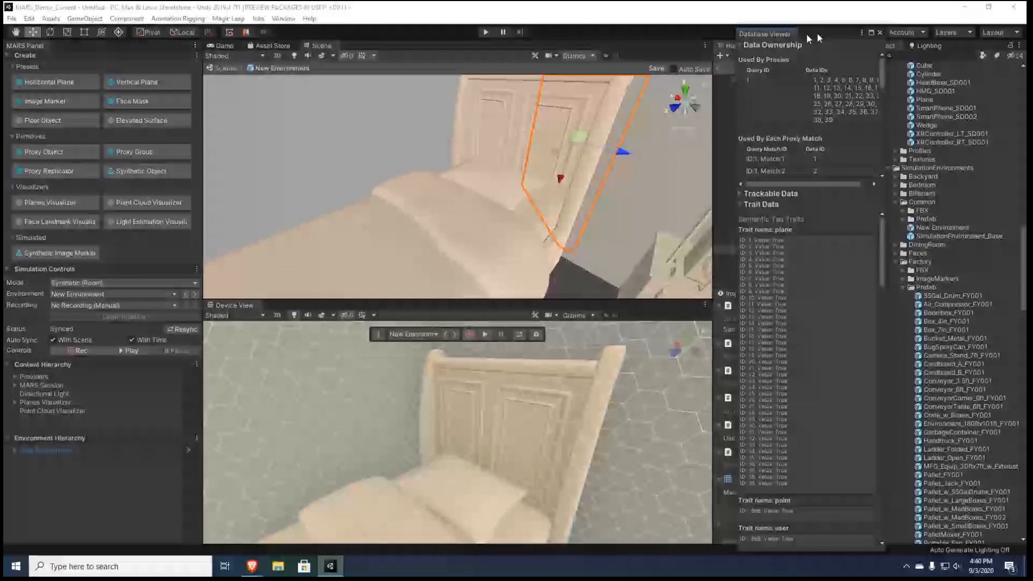
drag(816, 32, 305, 37)
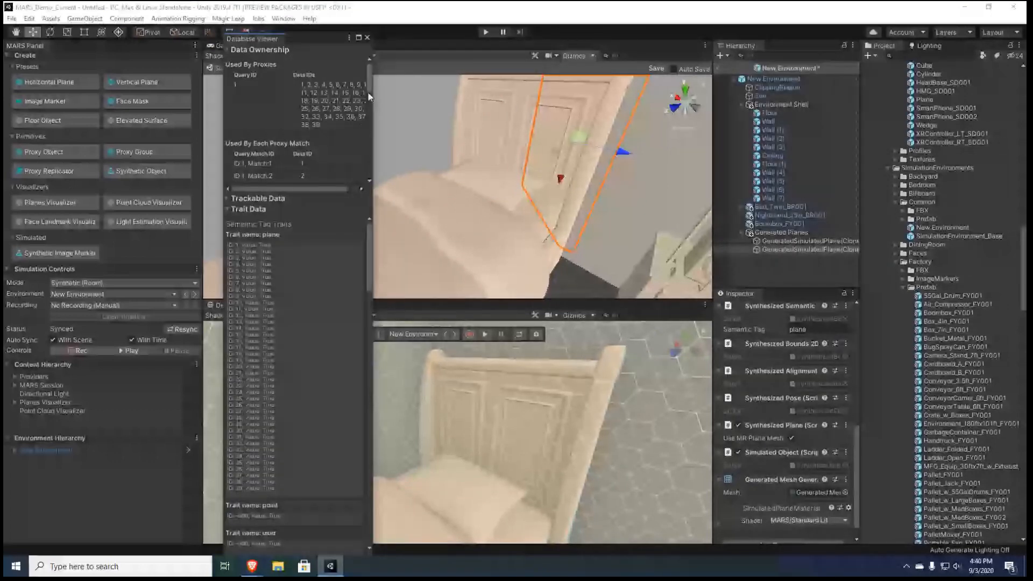
Examine the planes and their vertices under Trackable Data in the Database Viewer, then collapse that section
click(266, 199)
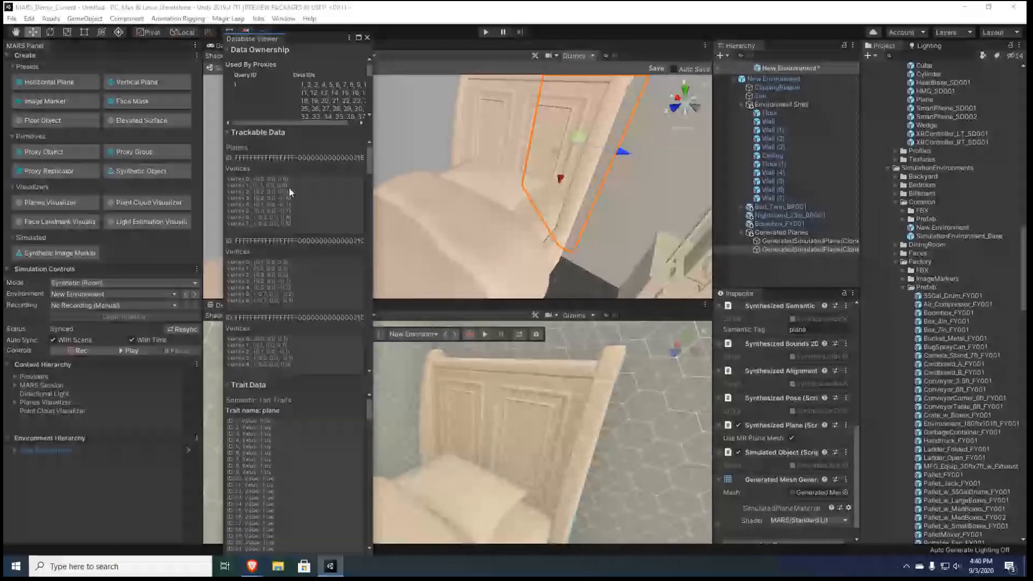
drag(369, 162, 373, 349)
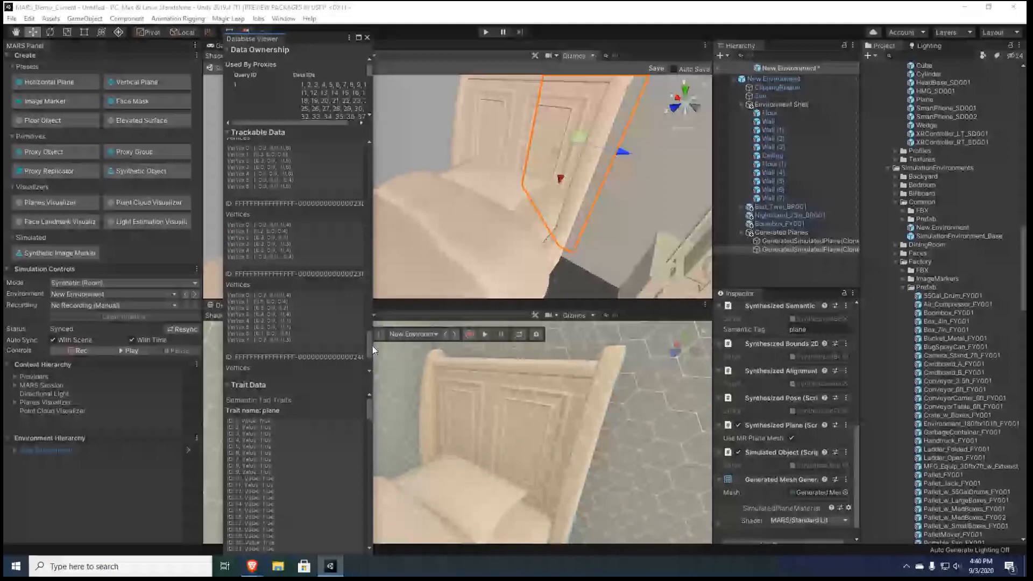
drag(372, 347, 224, 132)
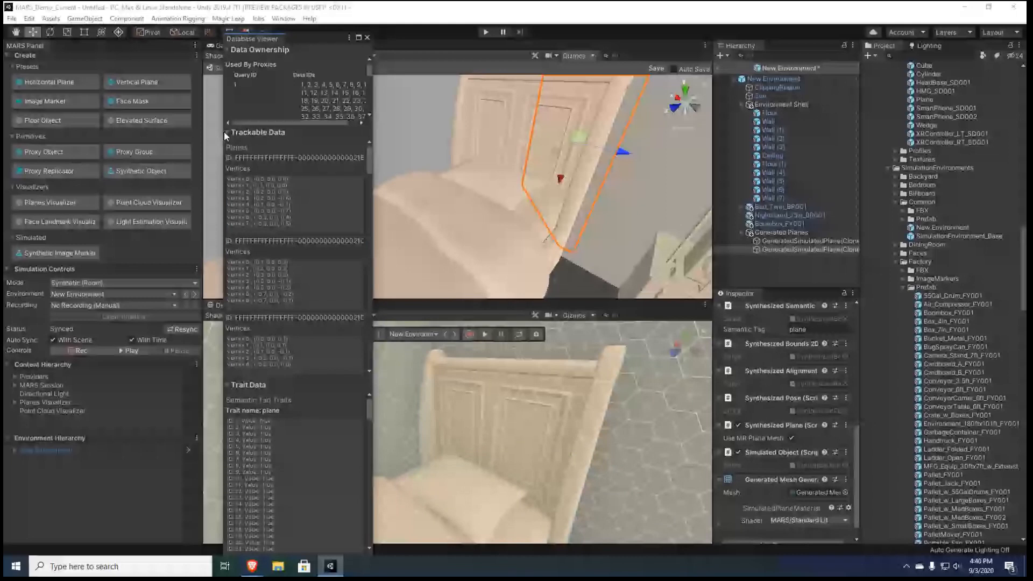
click(225, 133)
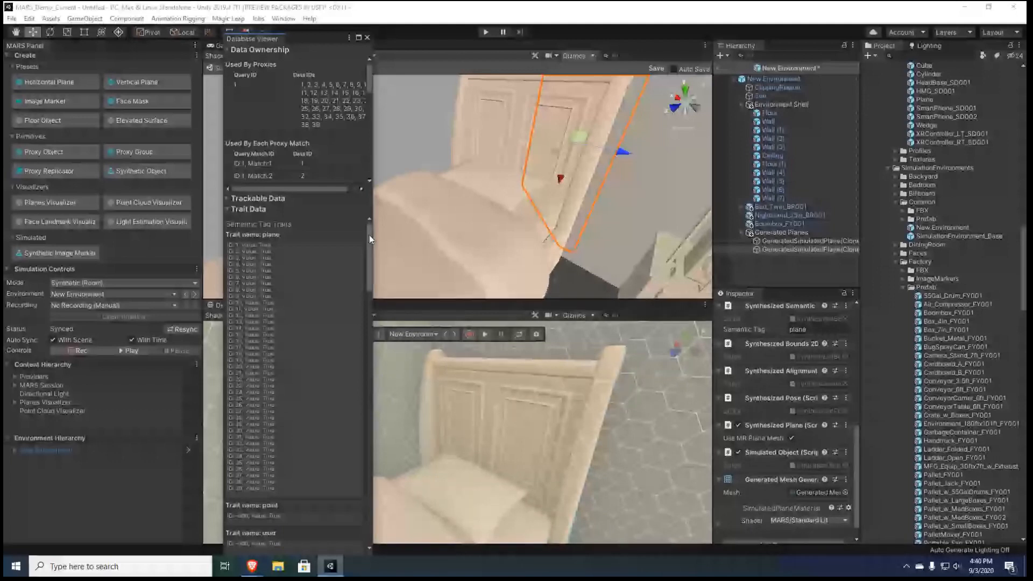
Examine the Trait Data in the Database Viewer, including the semantic tag, pose, bounds2d and geolocation traits
drag(369, 235, 370, 237)
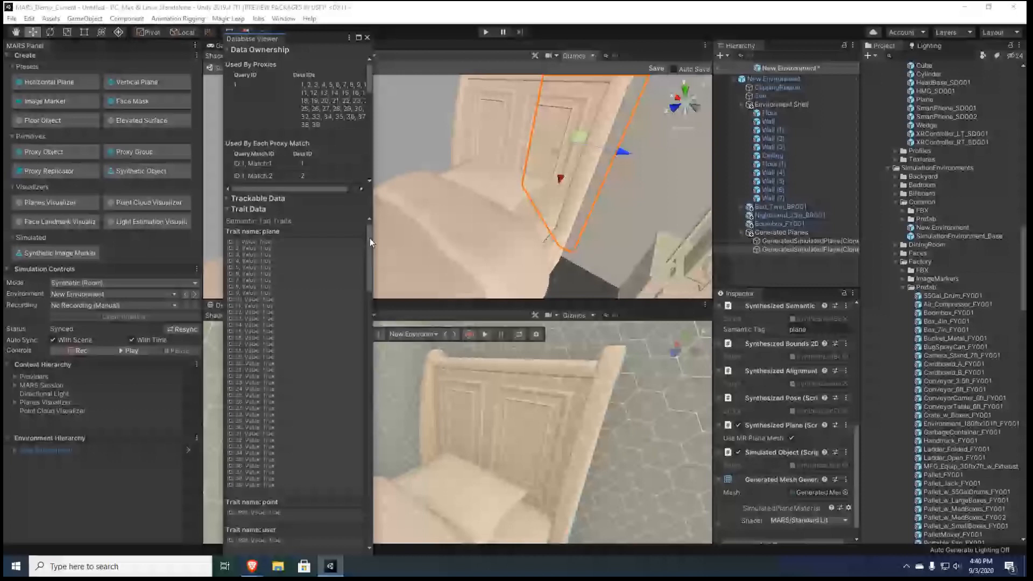
scroll(272, 400, down, 5)
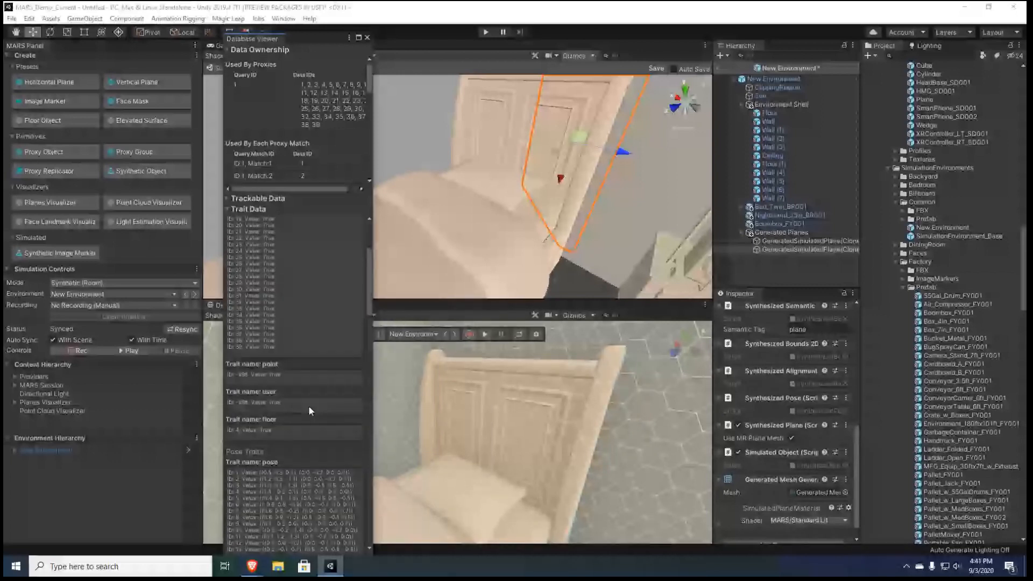
scroll(301, 377, down, 10)
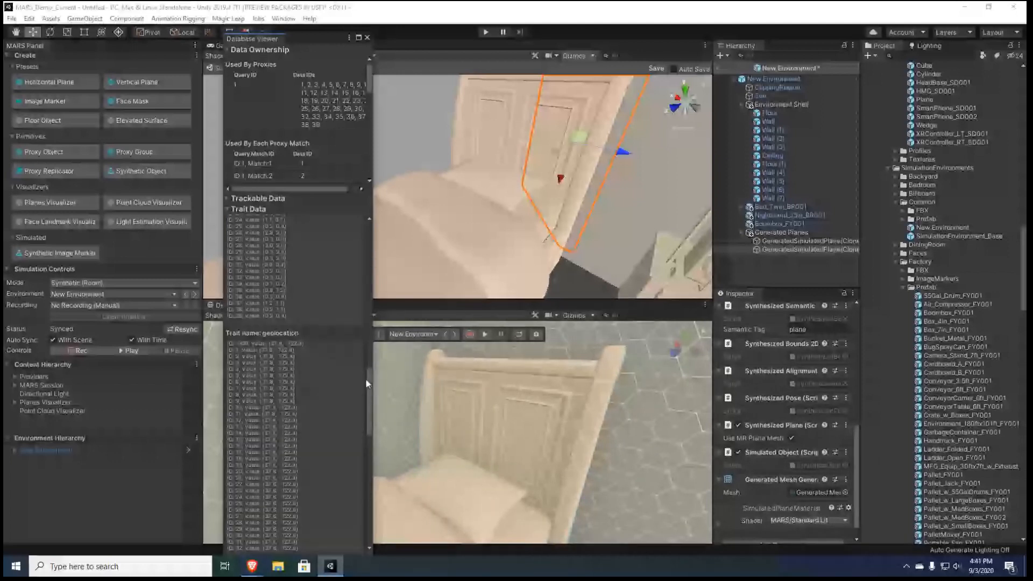
drag(366, 379, 354, 345)
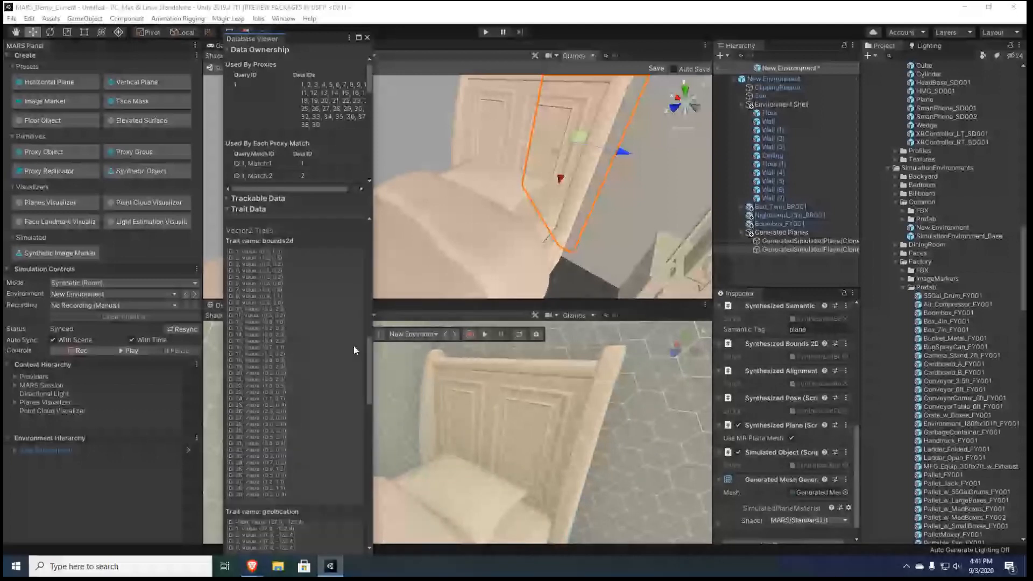
scroll(353, 345, up, 3)
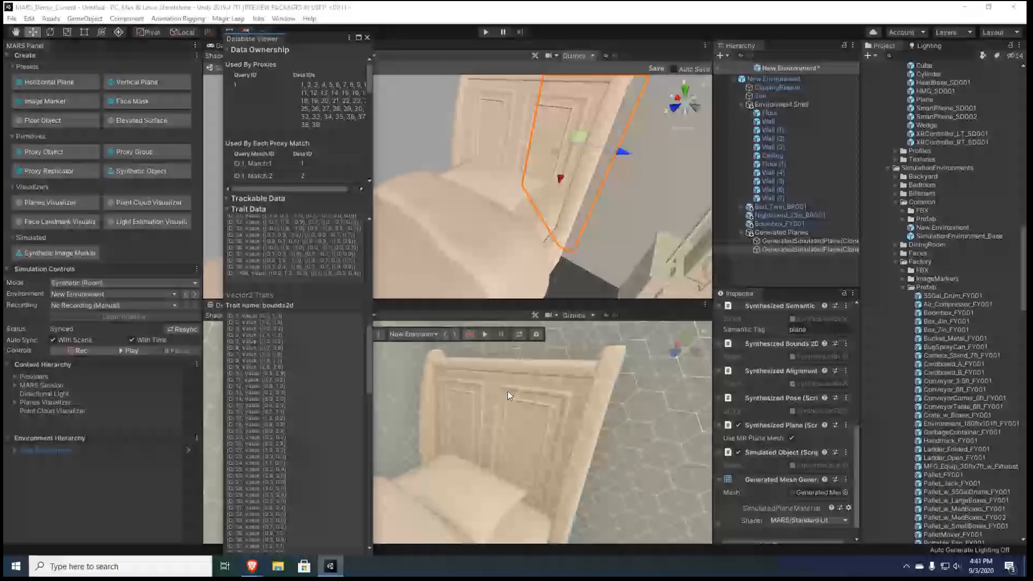
scroll(364, 283, down, 5)
scroll(363, 283, down, 4)
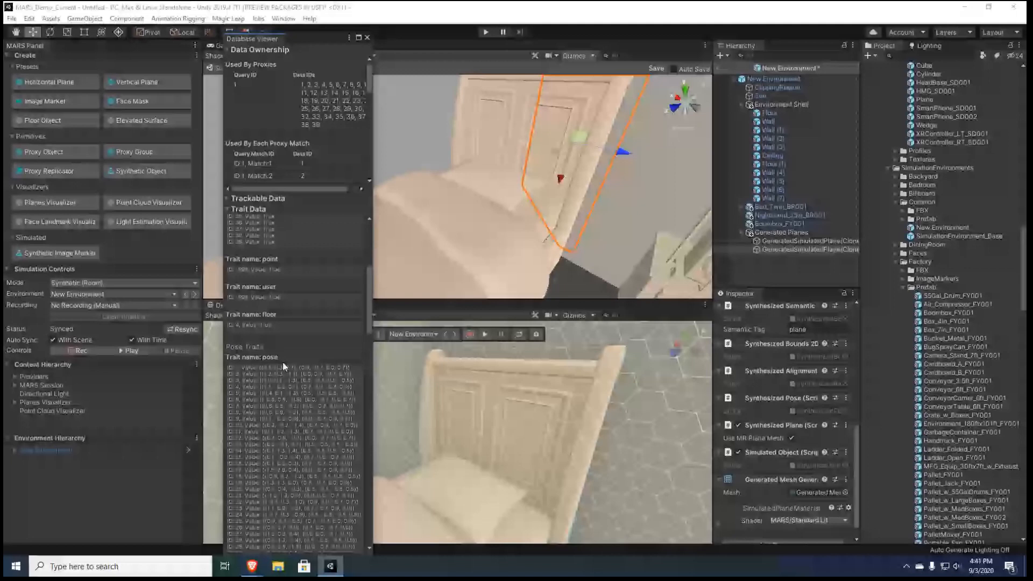
Review the selected plane's semantic tag and its other synthesized trait components
scroll(850, 425, up, 3)
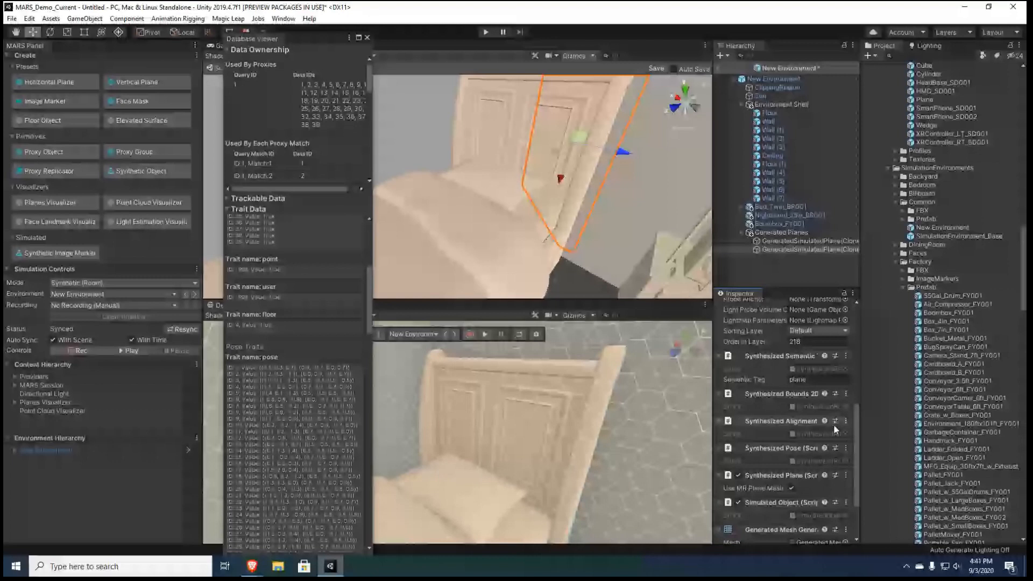
click(807, 379)
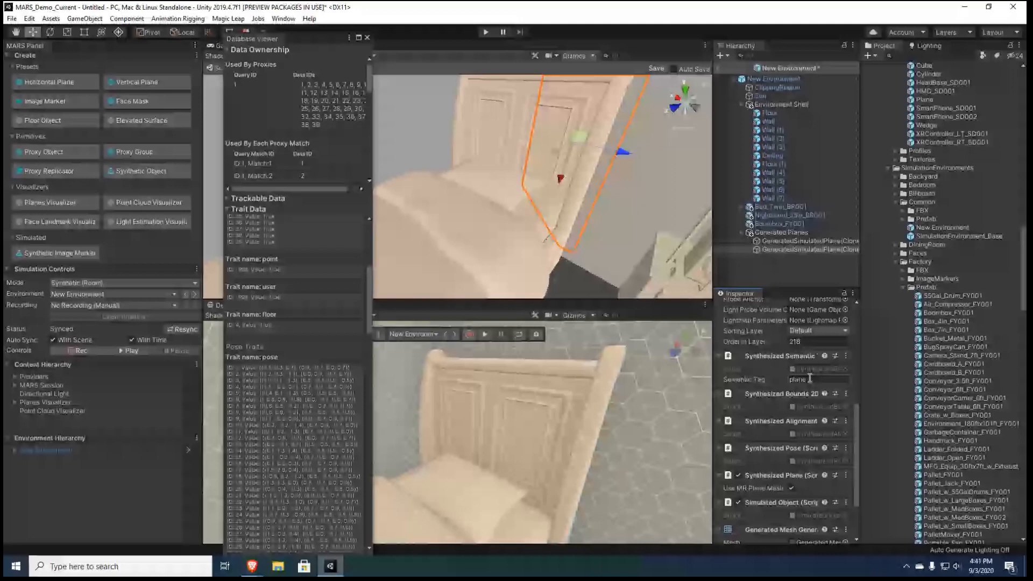
double_click(810, 379)
click(799, 374)
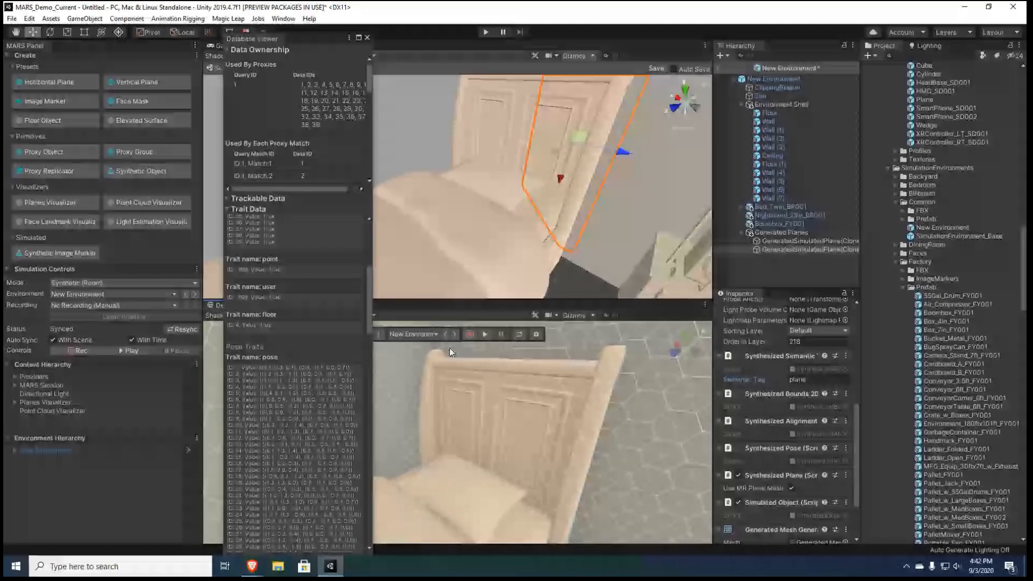
scroll(764, 440, down, 3)
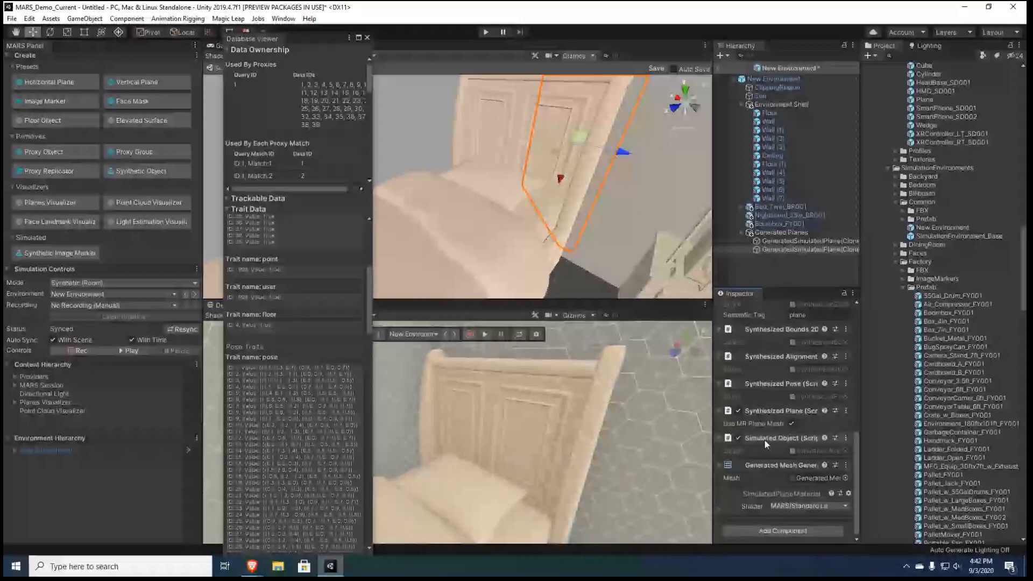
Close the Database Viewer and exit the New Environment prefab back to the scene, discarding the prefab changes
click(366, 37)
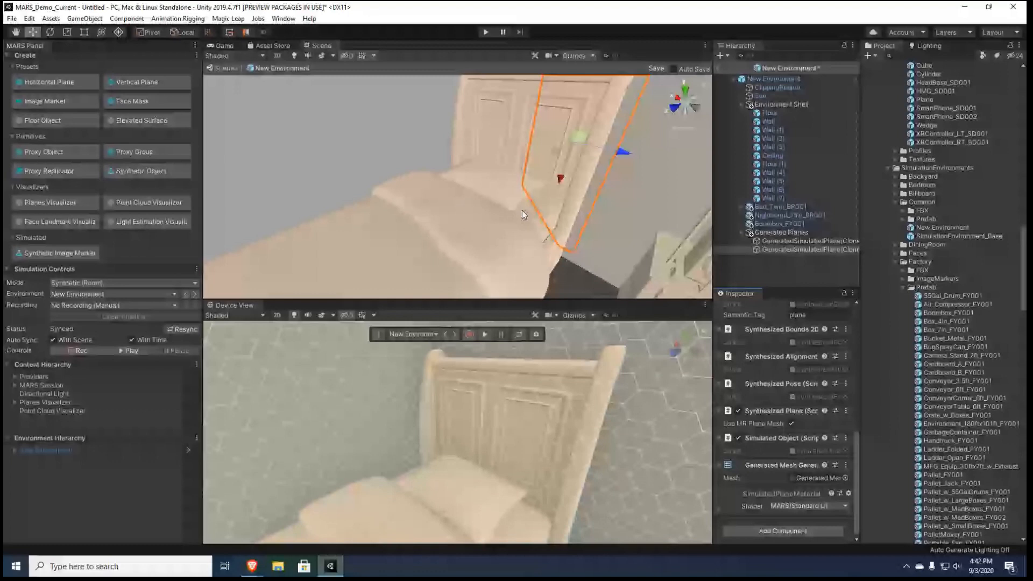
alt+drag(523, 215, 616, 200)
key(w)
right_drag(614, 195, 421, 227)
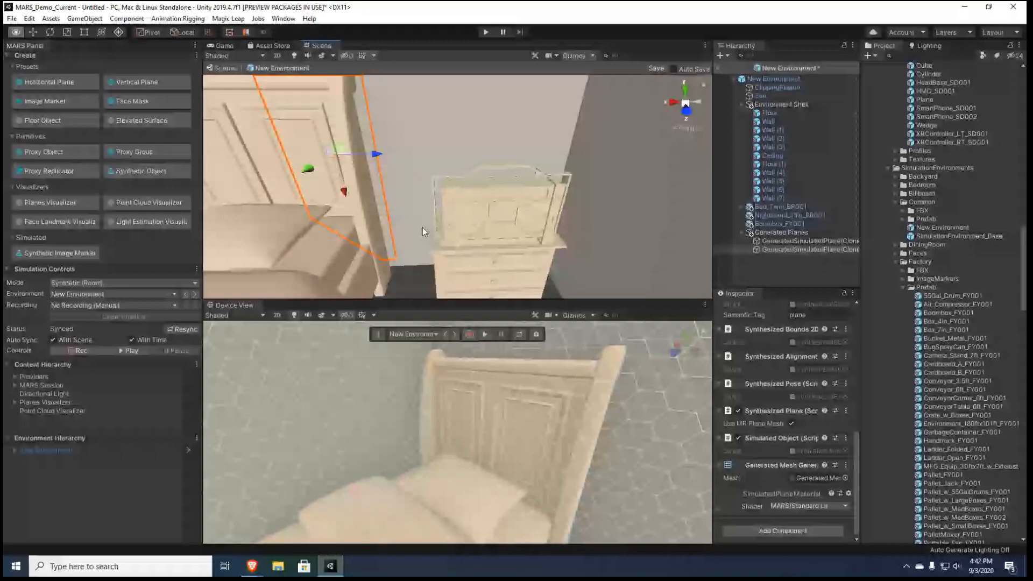
right_drag(421, 228, 422, 228)
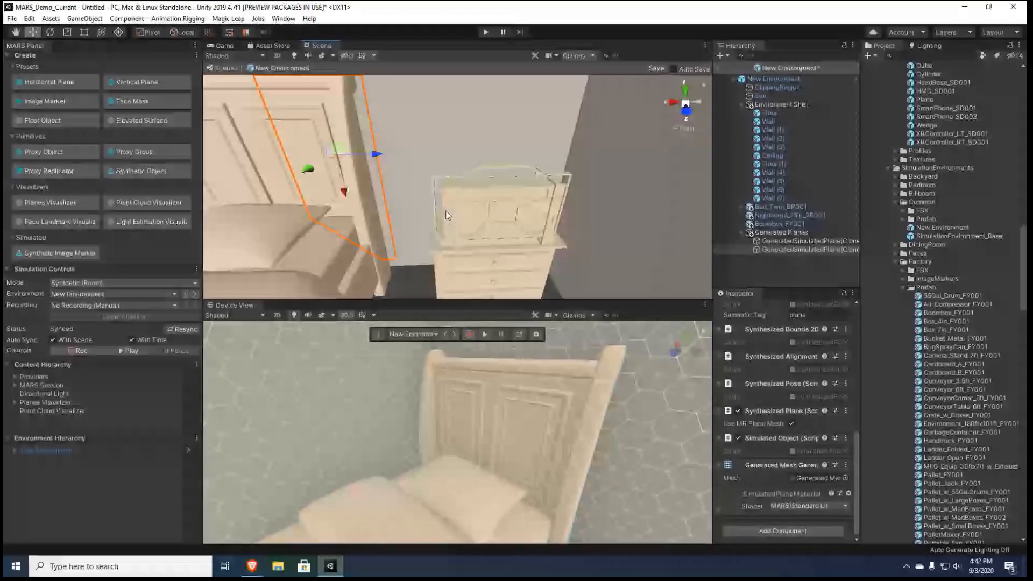
click(226, 69)
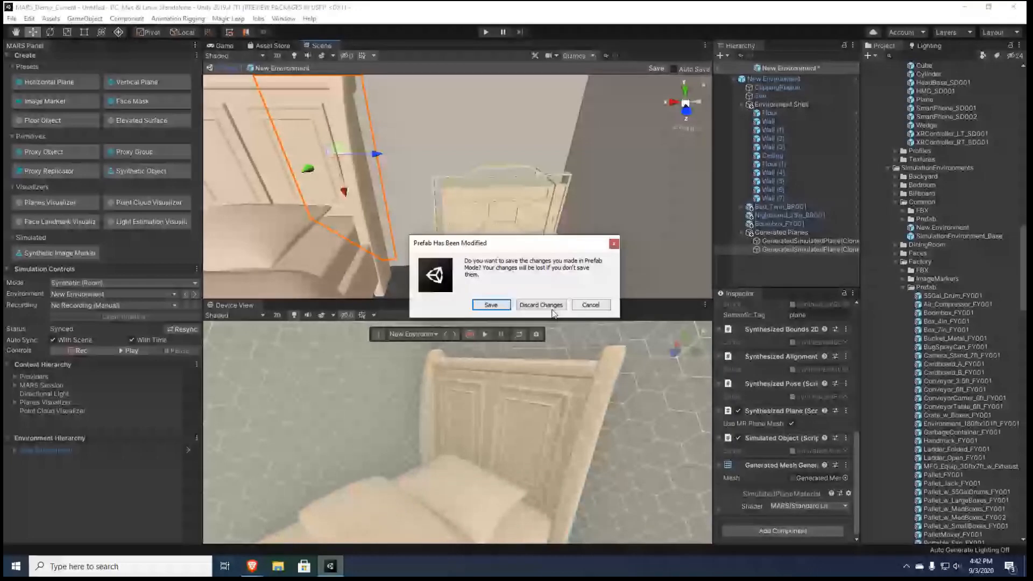
click(540, 305)
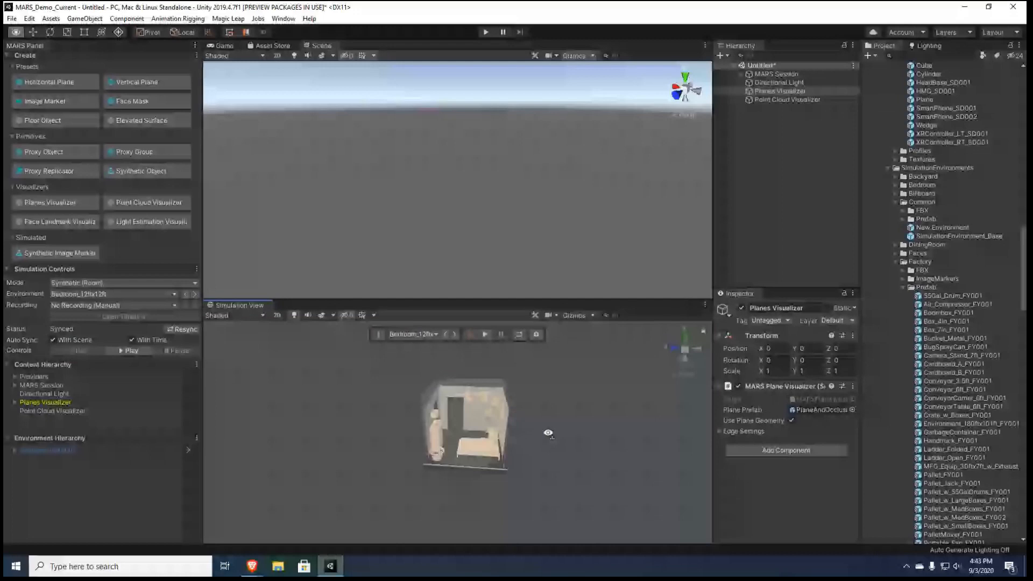
Switch the simulation environment to Factory_180ftx101ft, look over its conveyor area and clear the Planes Visualizer selection
scroll(480, 396, up, 5)
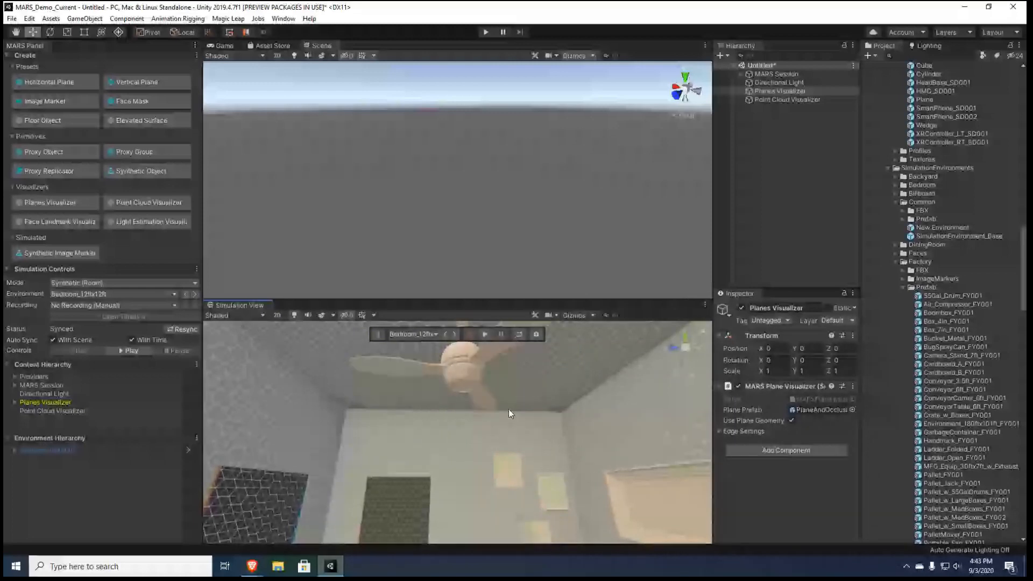
click(426, 334)
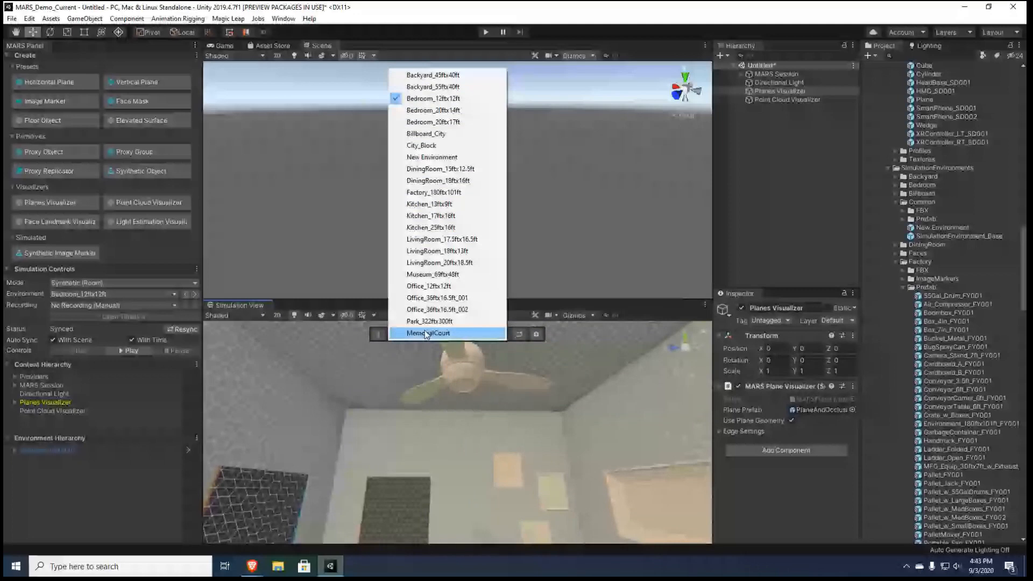
click(433, 192)
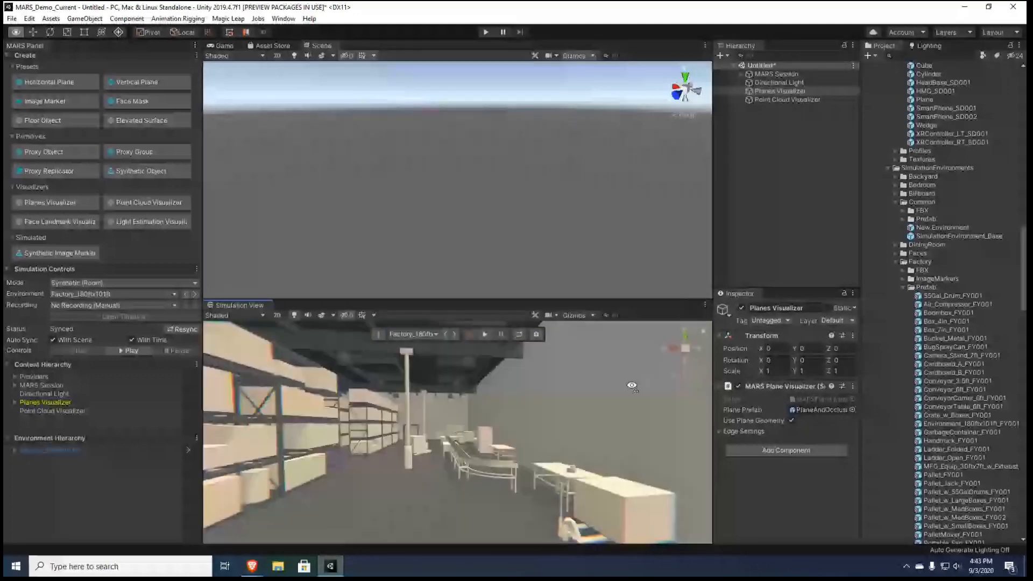
right_drag(632, 386, 464, 456)
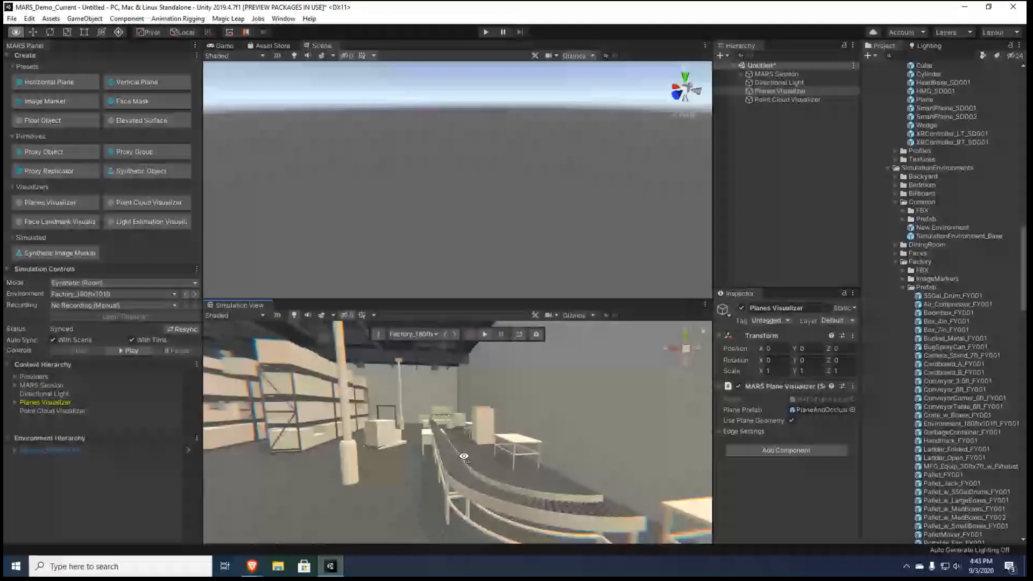
right_drag(464, 456, 418, 414)
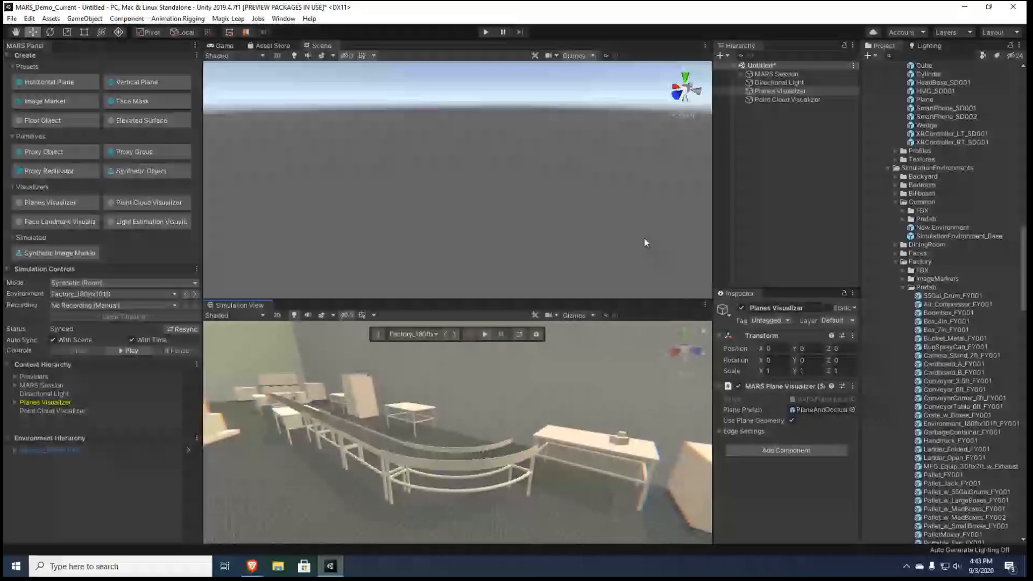
click(843, 157)
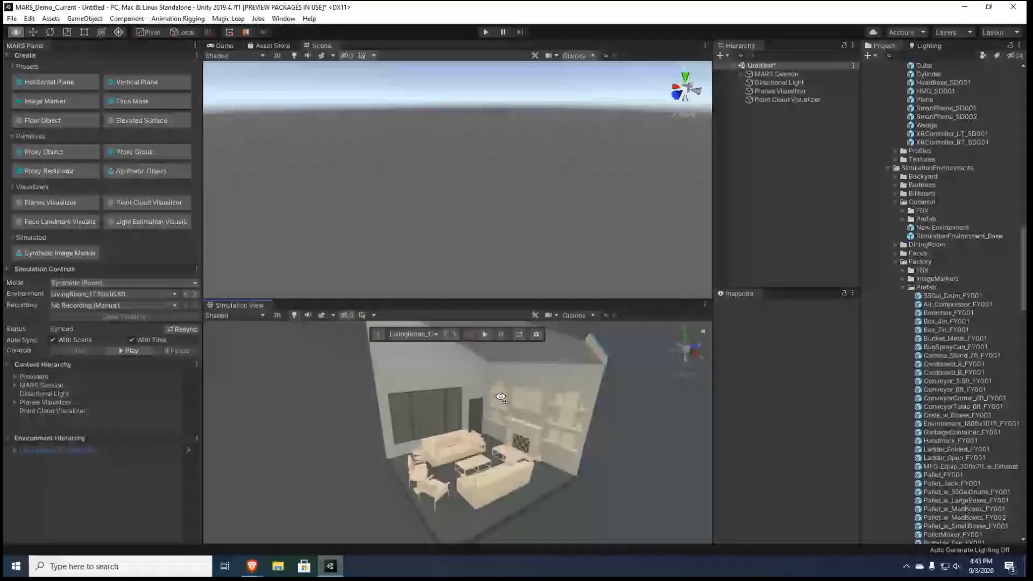
Switch the simulation environment to LivingRoom_17.5ftx16.5ft and look around its sofa, tables and fireplace
key(w)
right_drag(501, 396, 503, 410)
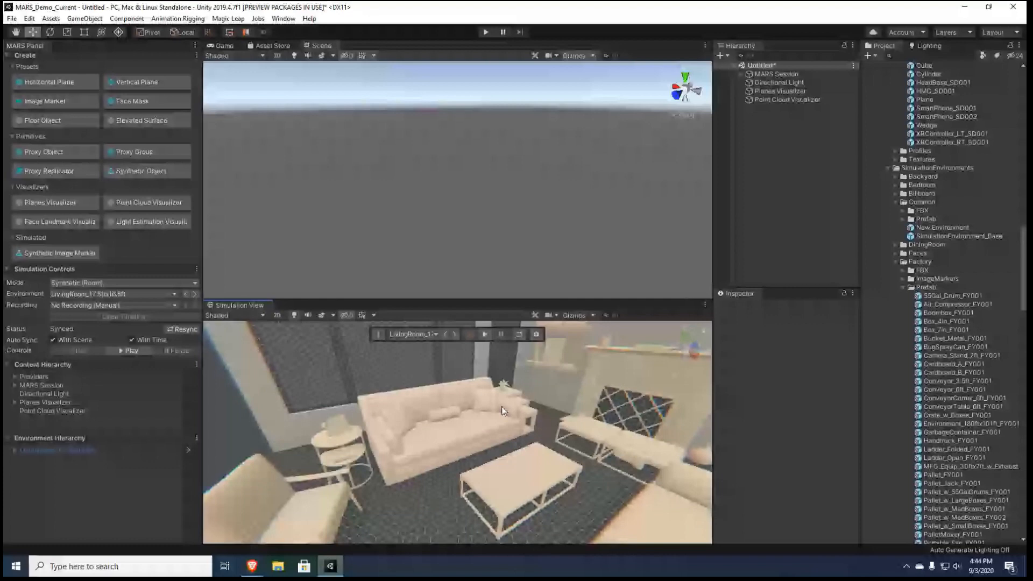
alt+drag(501, 407, 466, 430)
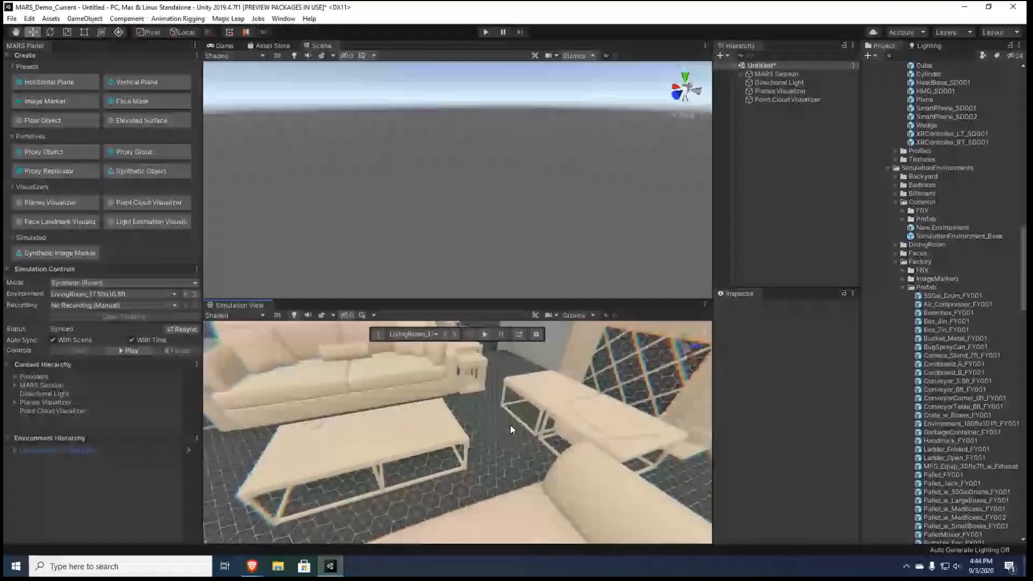
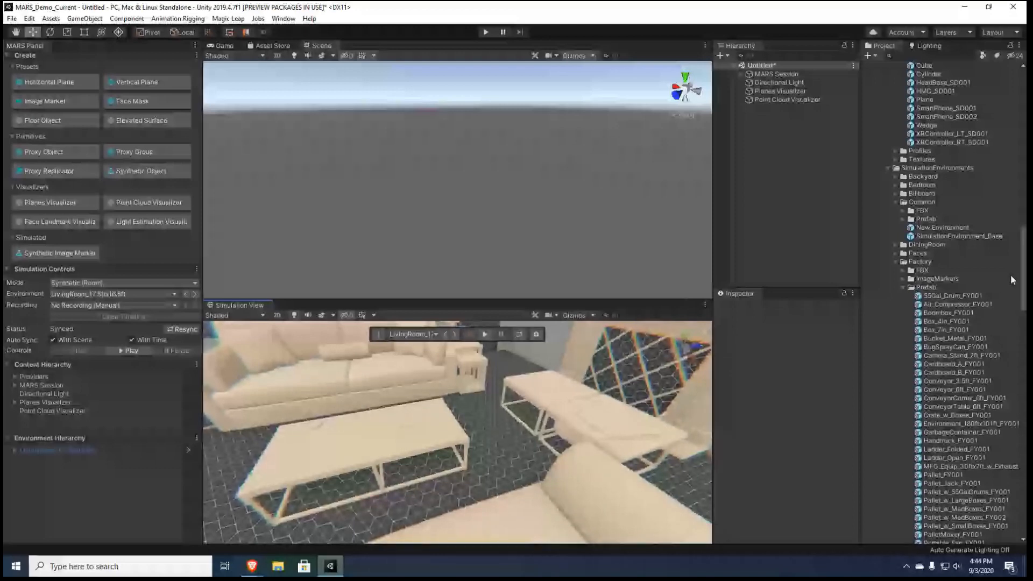
Find the SciFi Lamp asset, place it on the coffee table and create its Plane proxy with the Height Above Floor condition included
click(948, 55)
text(lamp)
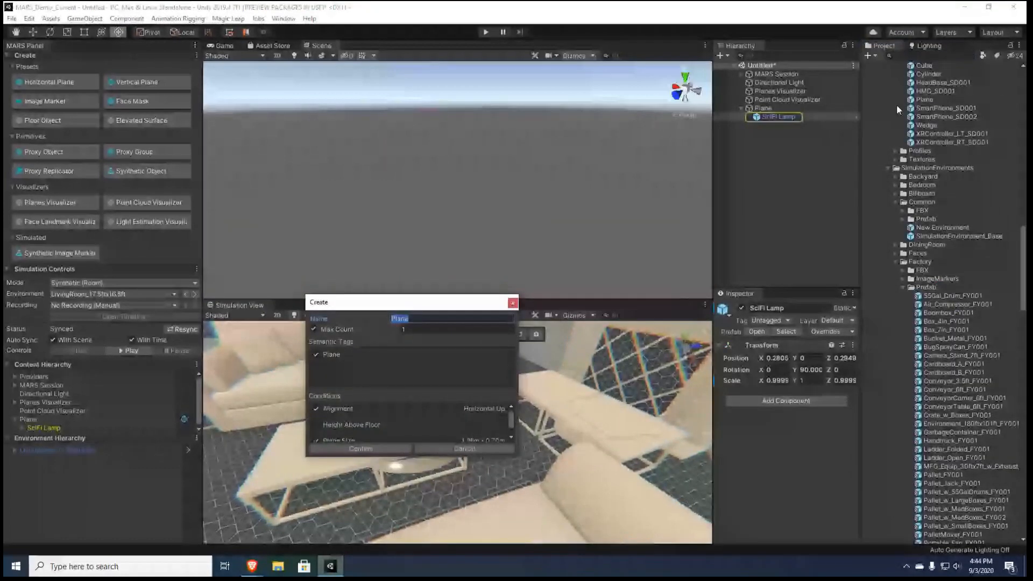
click(353, 425)
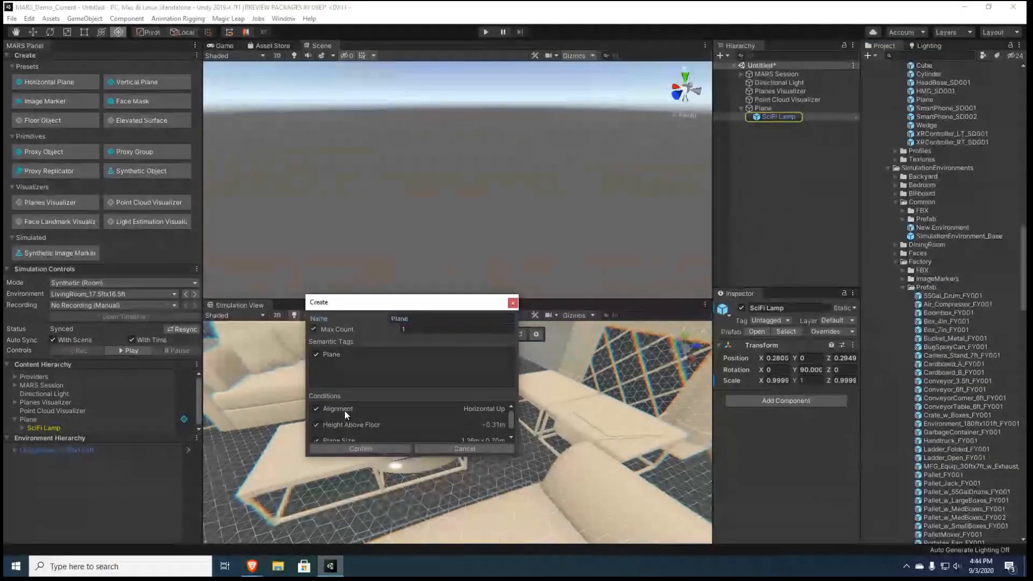
click(363, 448)
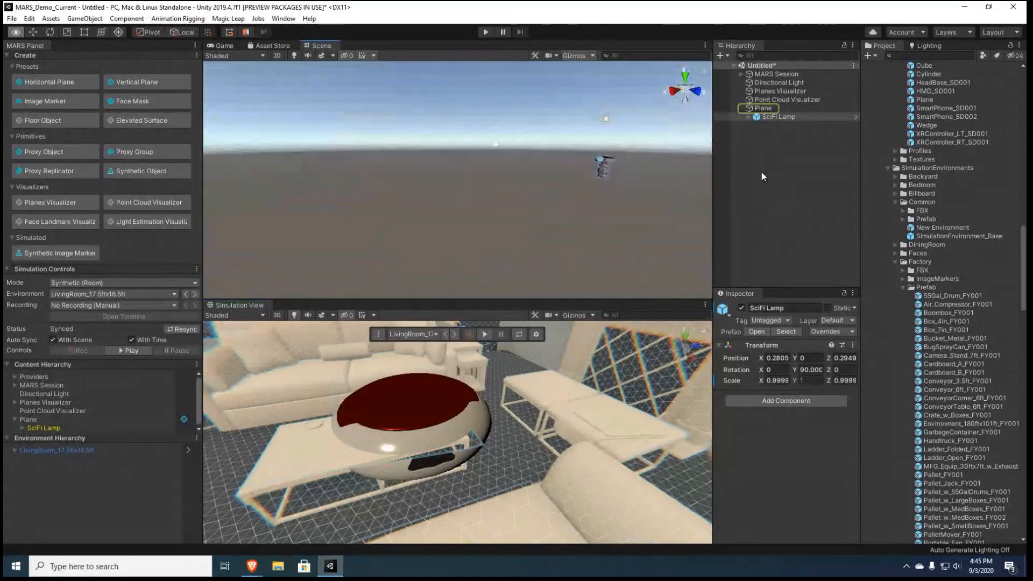
Set the SciFi Lamp's scale to 0.5 on all three axes and reposition it at about 0.308, 0.736, 0.062
click(774, 108)
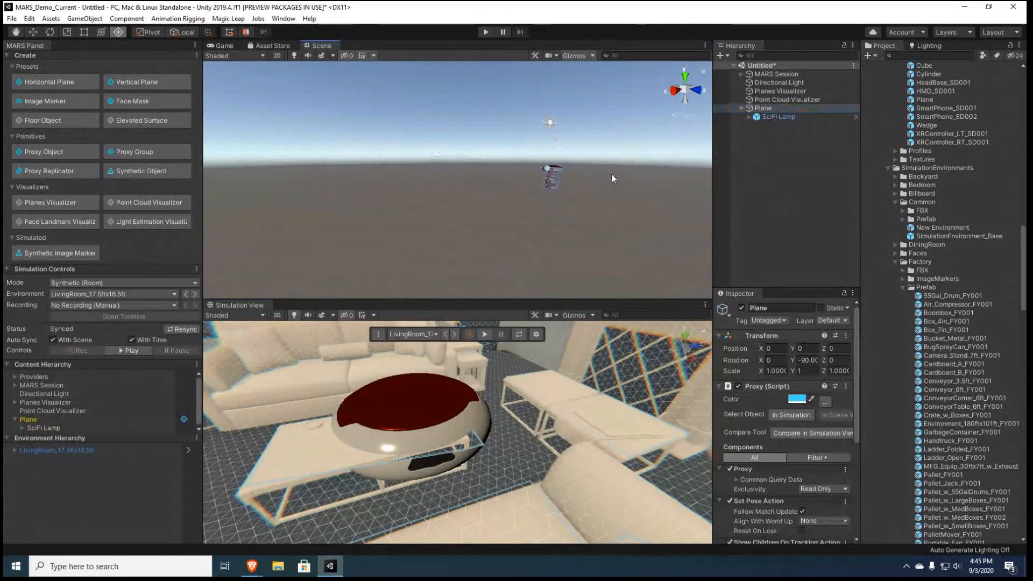
key(f)
alt+drag(612, 175, 483, 251)
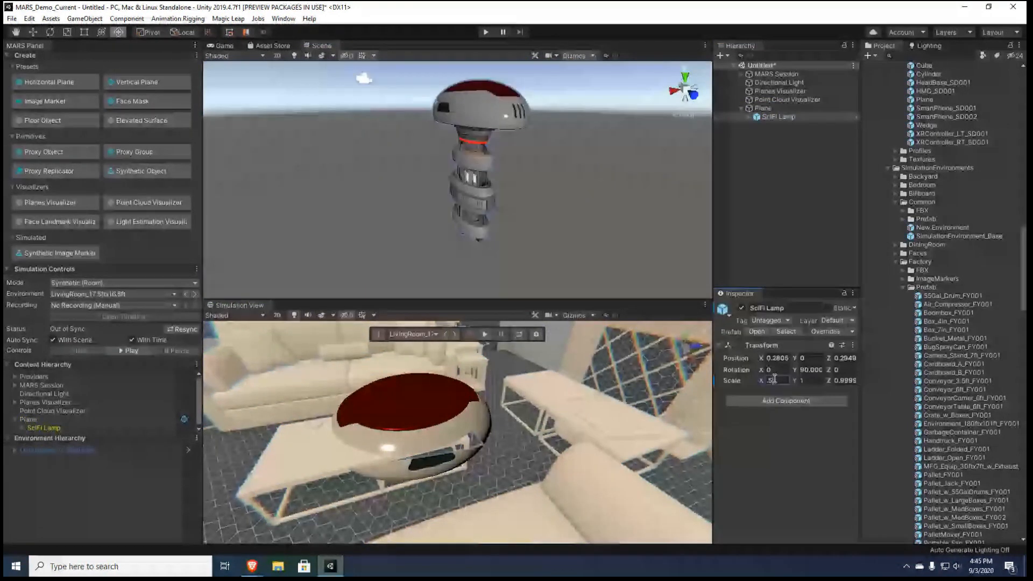
key(Tab)
text(.5)
key(Tab)
text(5.)
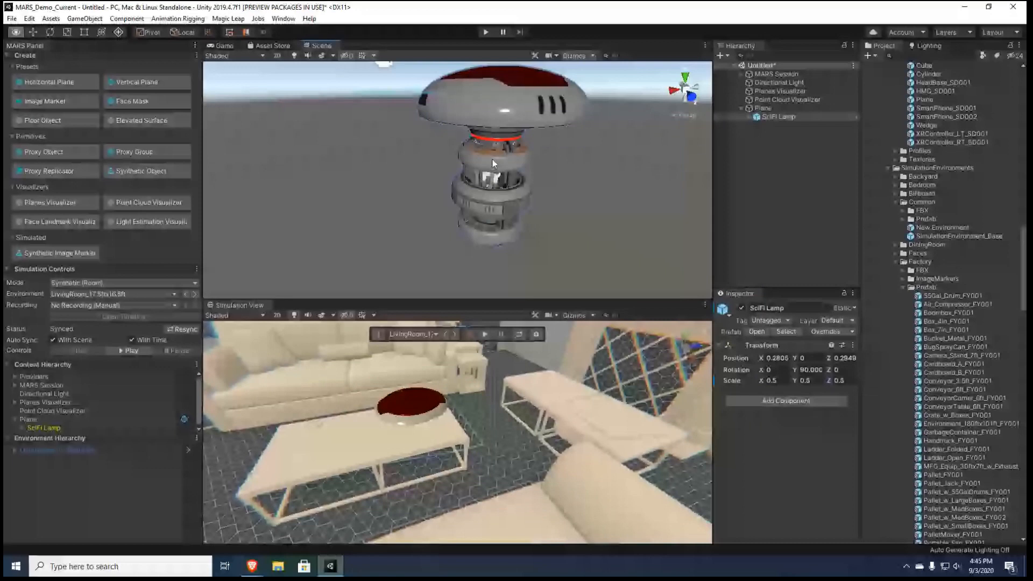
right_drag(493, 159, 483, 127)
scroll(483, 127, down, 8)
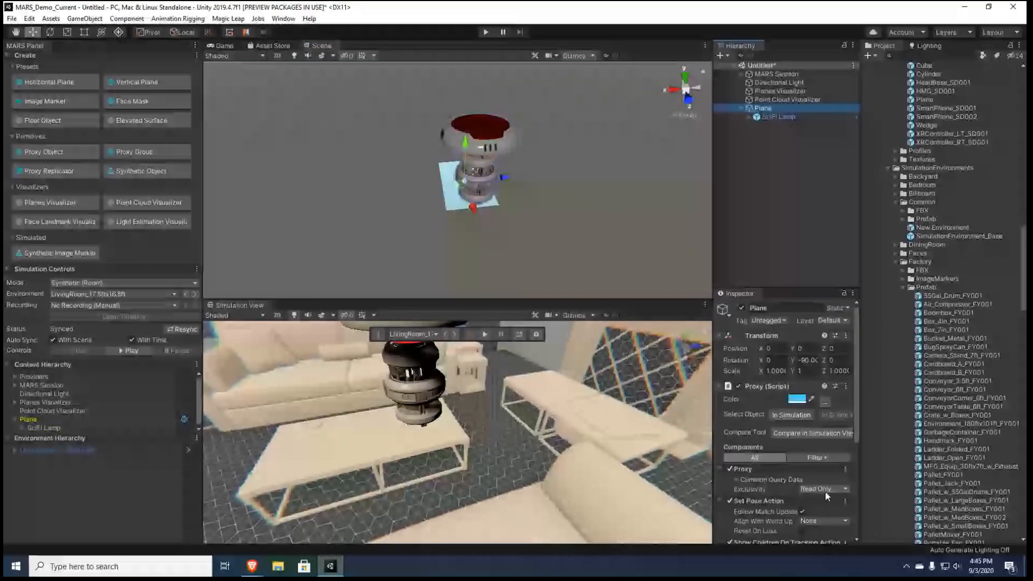
Set the lamp's Plane proxy Exclusivity to Reserved and look over the lamp on the coffee table
click(824, 490)
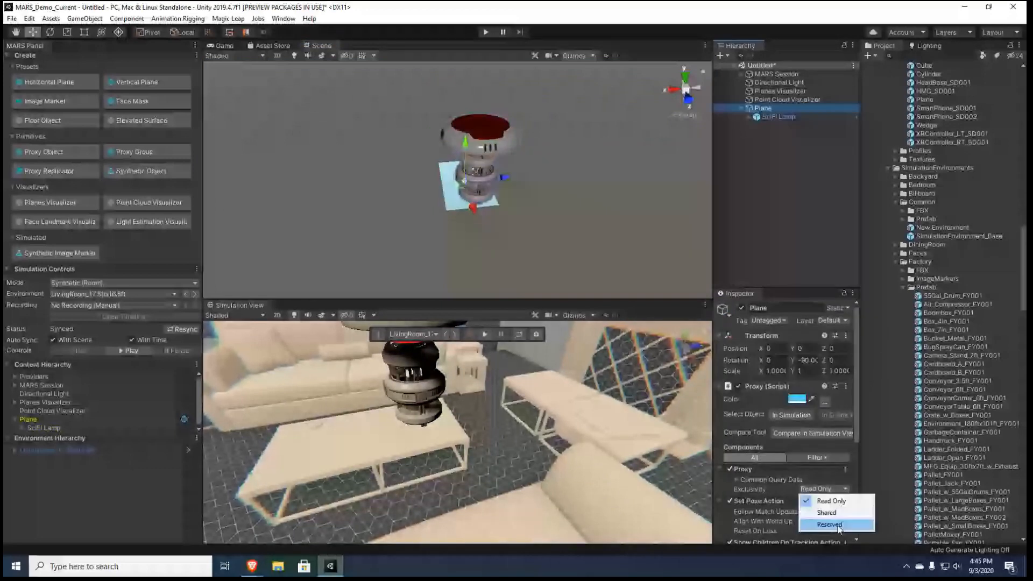
click(837, 524)
alt+drag(625, 482, 432, 474)
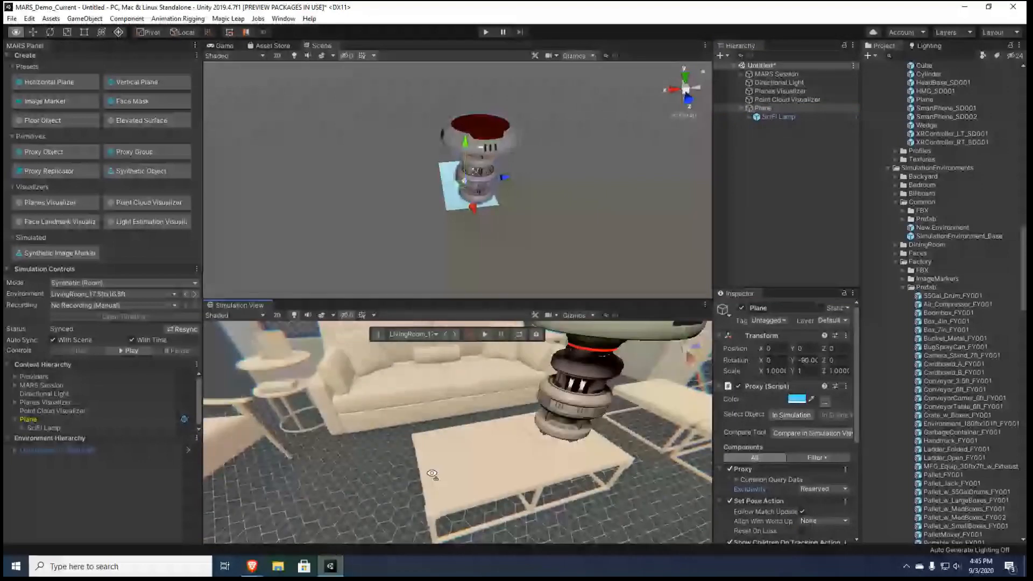
alt+drag(432, 474, 417, 427)
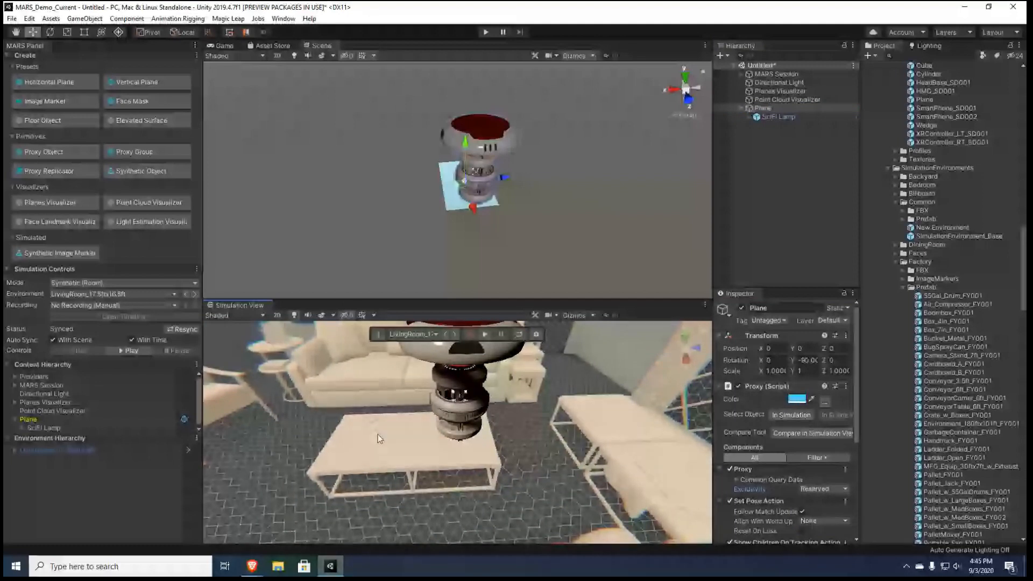
scroll(377, 436, down, 5)
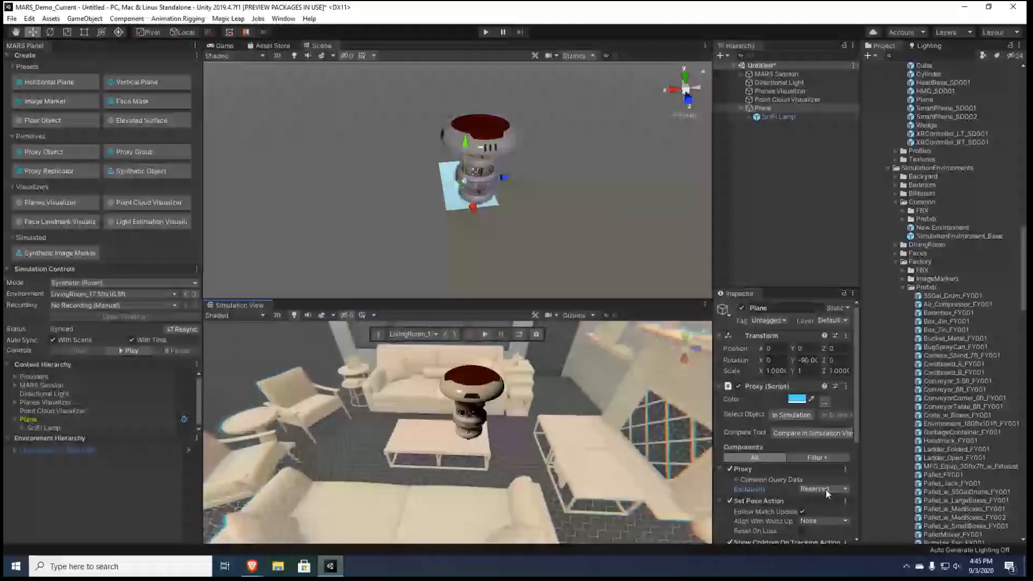
Return the lamp's Plane proxy Exclusivity to Read Only and look around the coffee table
click(825, 488)
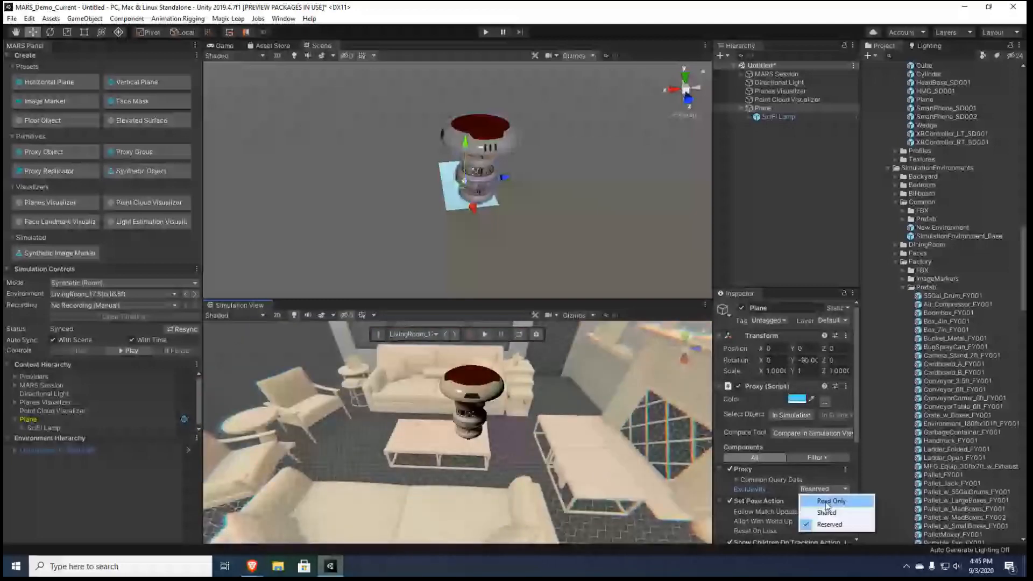
click(827, 504)
right_drag(500, 466, 442, 465)
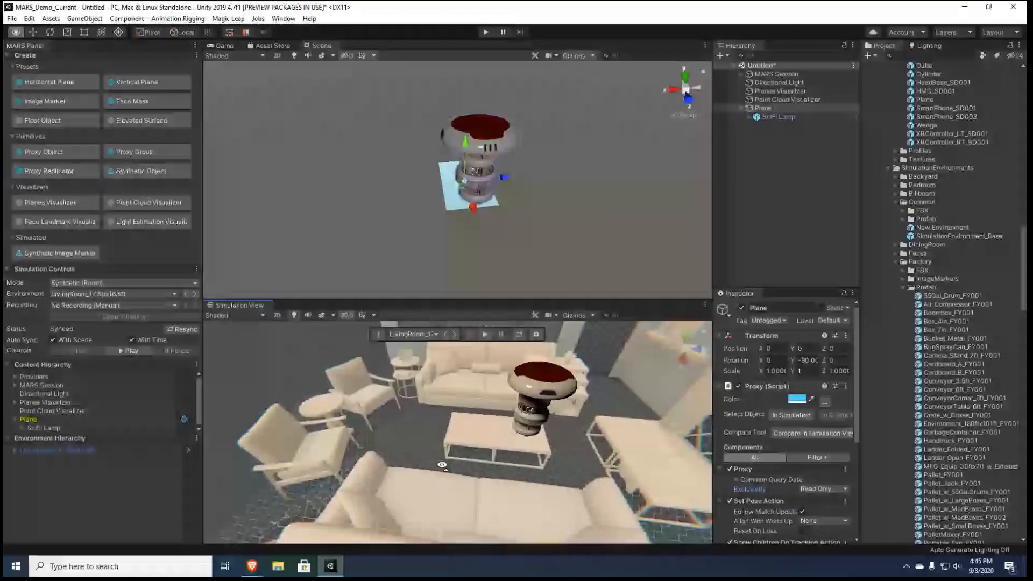
right_drag(442, 465, 494, 423)
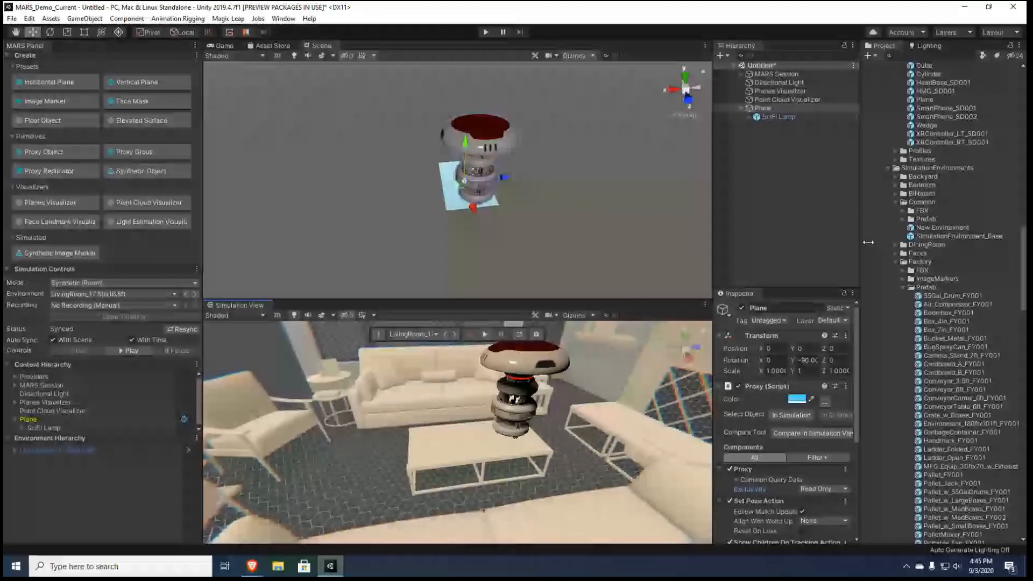
Search the project assets for "antenn" and reveal the Antennae model in the Modular Parts folder
click(802, 210)
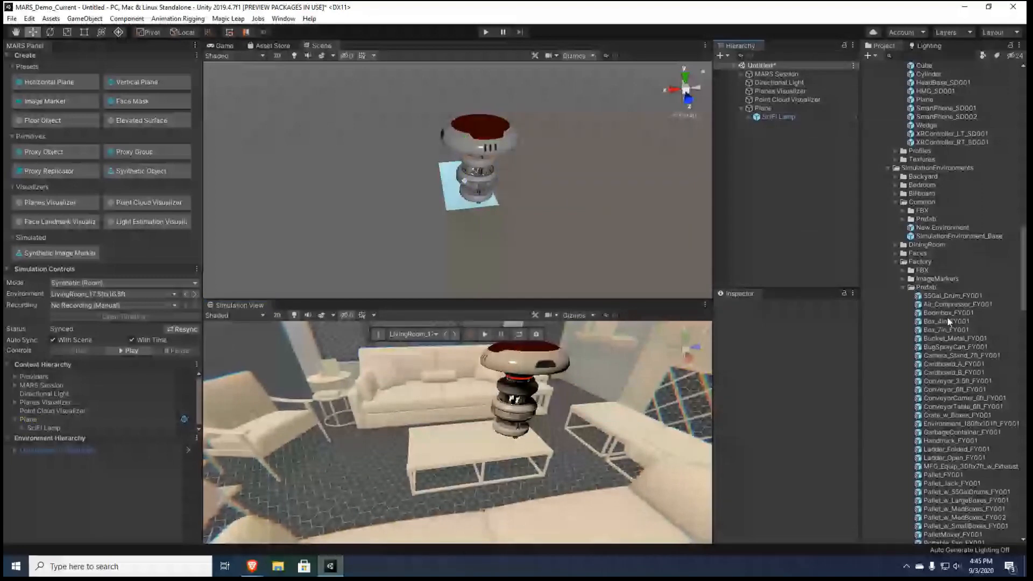
scroll(948, 322, up, 15)
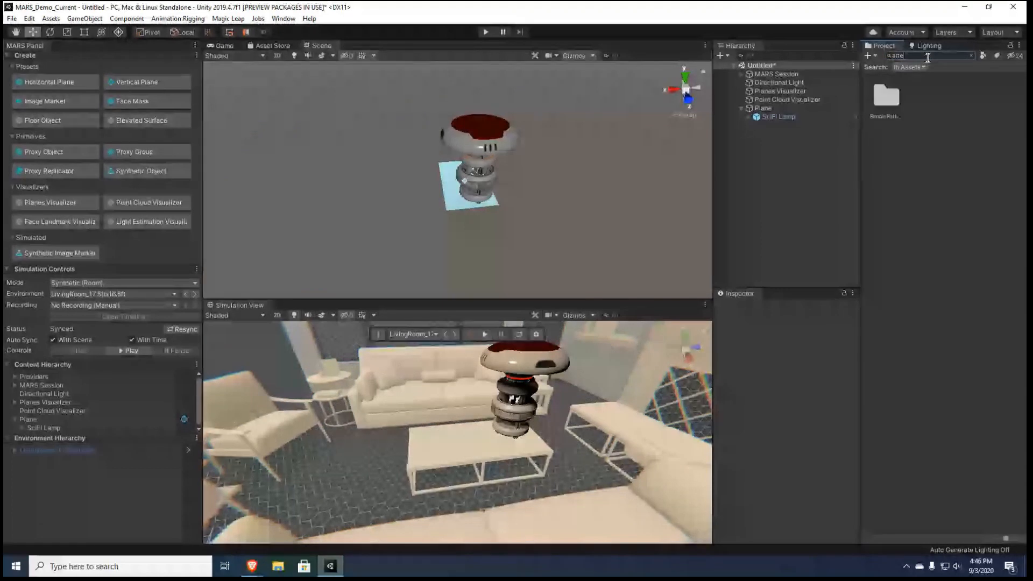
key(BackSpace)
key(BackSpace)
text(tenn)
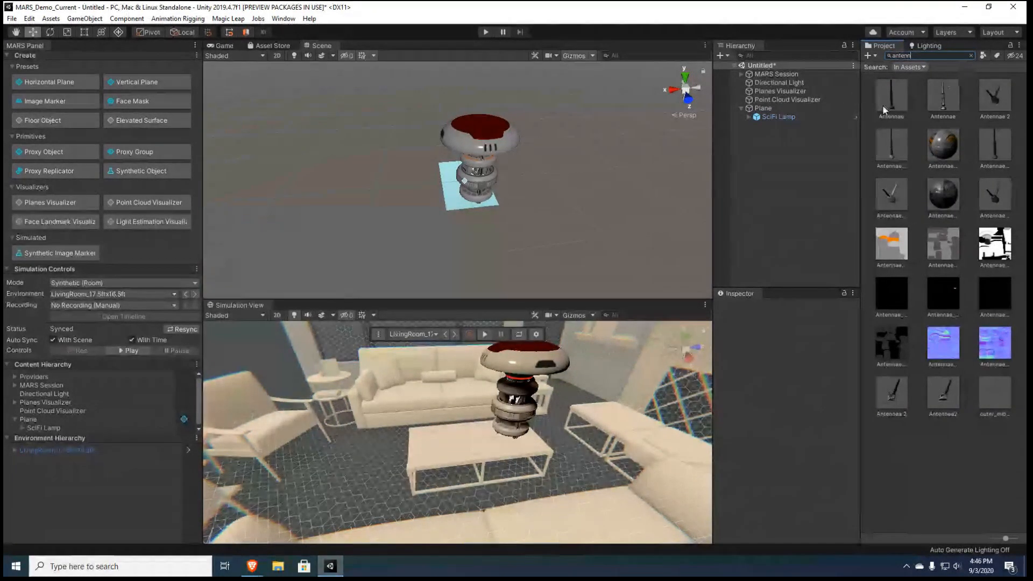
click(882, 101)
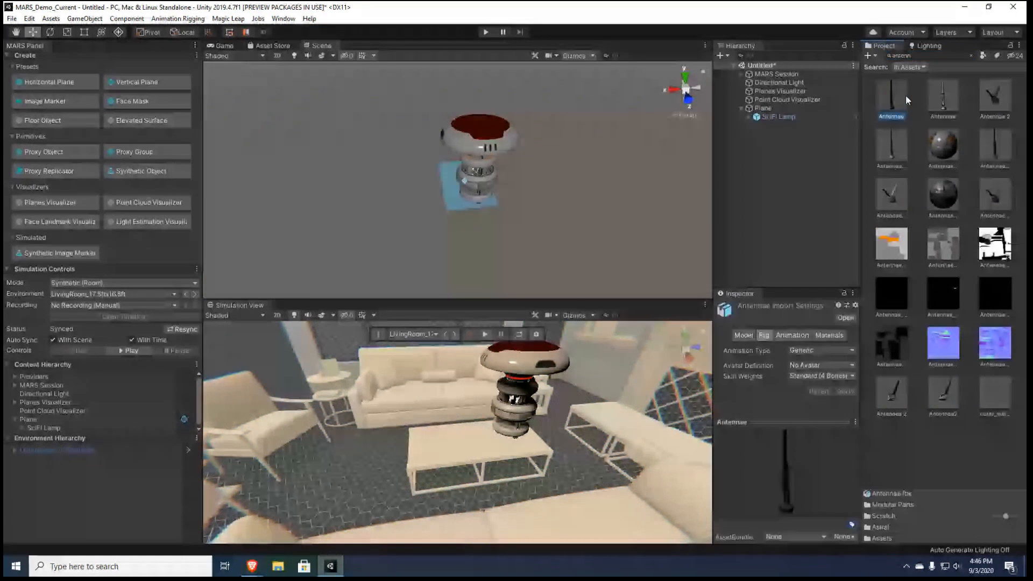
click(971, 56)
Place the Antennae model on the coffee table and create its Plane proxy with the Height Above Floor condition included
drag(918, 129, 514, 437)
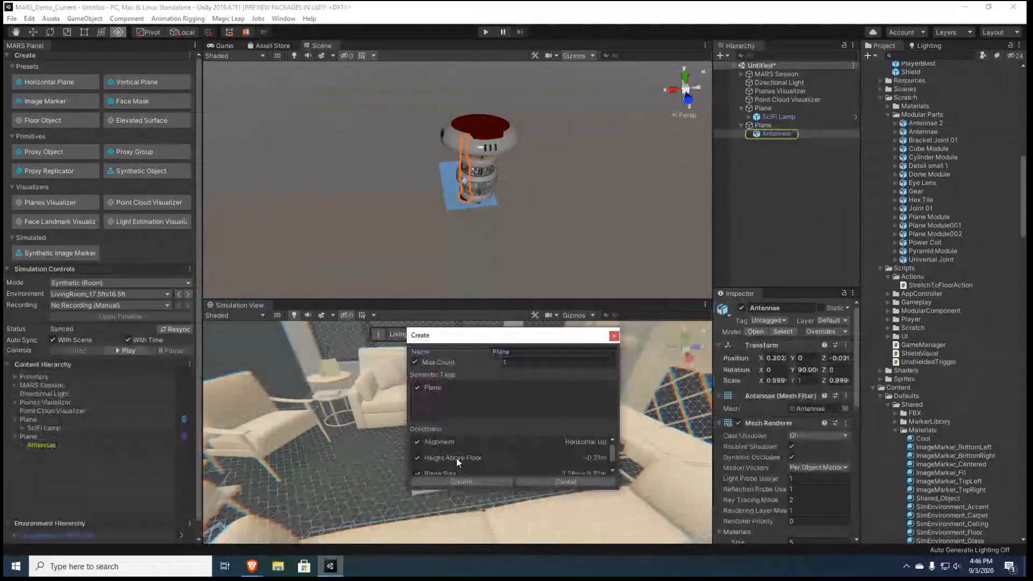
click(475, 481)
right_drag(522, 403, 586, 398)
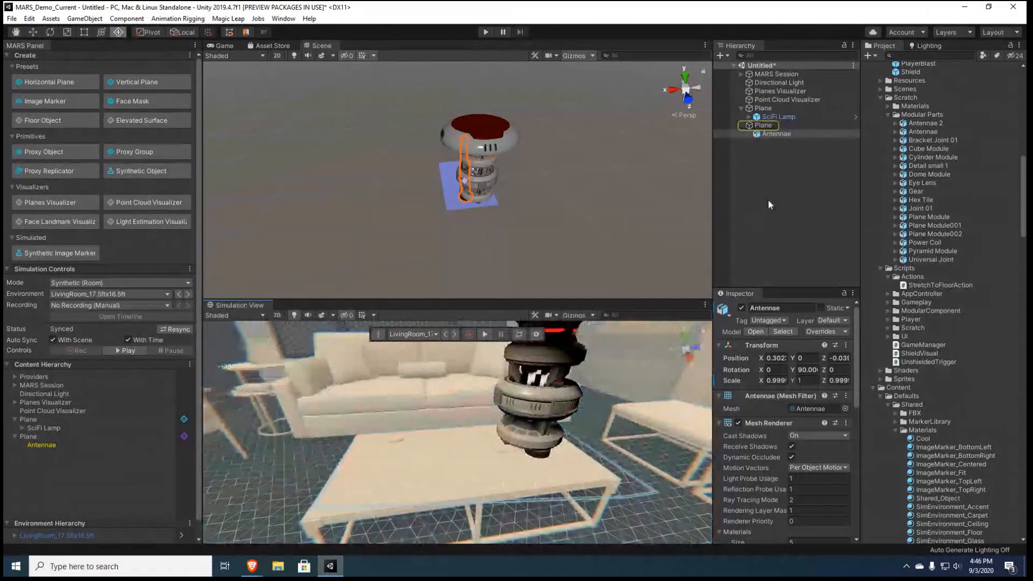
Move the Antennae's Plane proxy away from the lamp in the scene, to about 1.225 on X
click(766, 128)
right_drag(481, 203, 486, 194)
key(w)
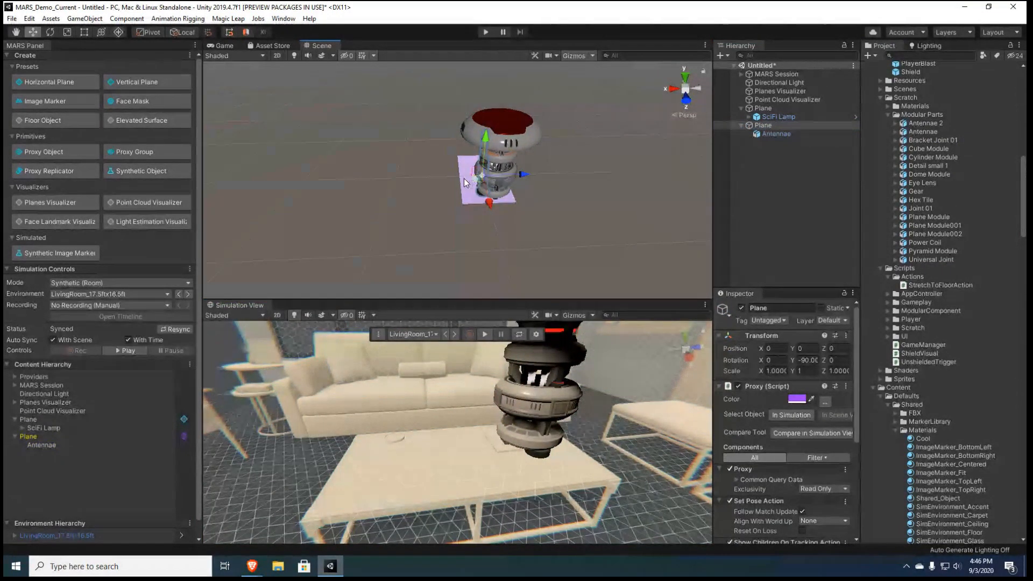
drag(519, 172, 419, 187)
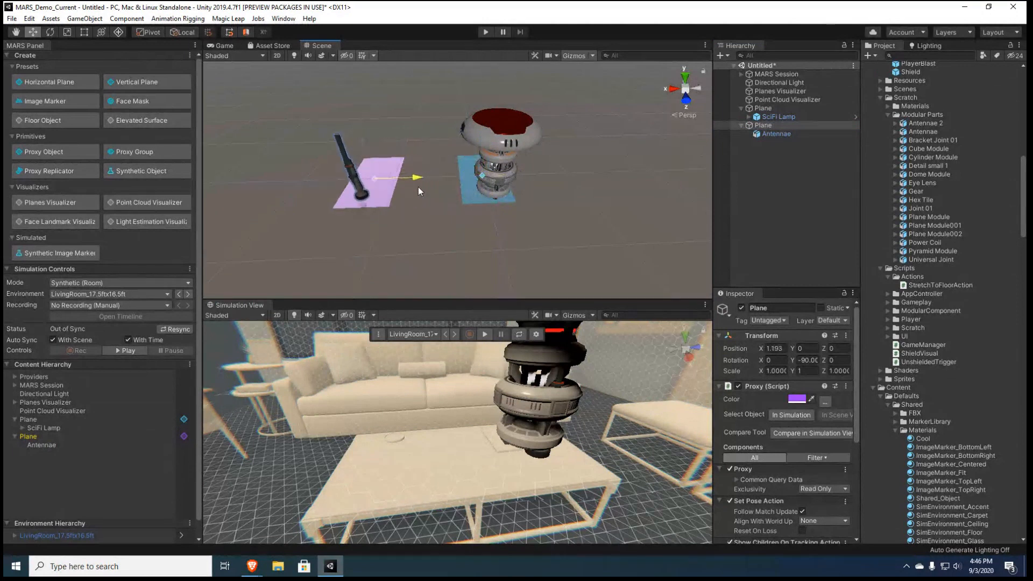
Select the lamp's Plane proxy, widen the Inspector and make the Simulation View taller
click(773, 111)
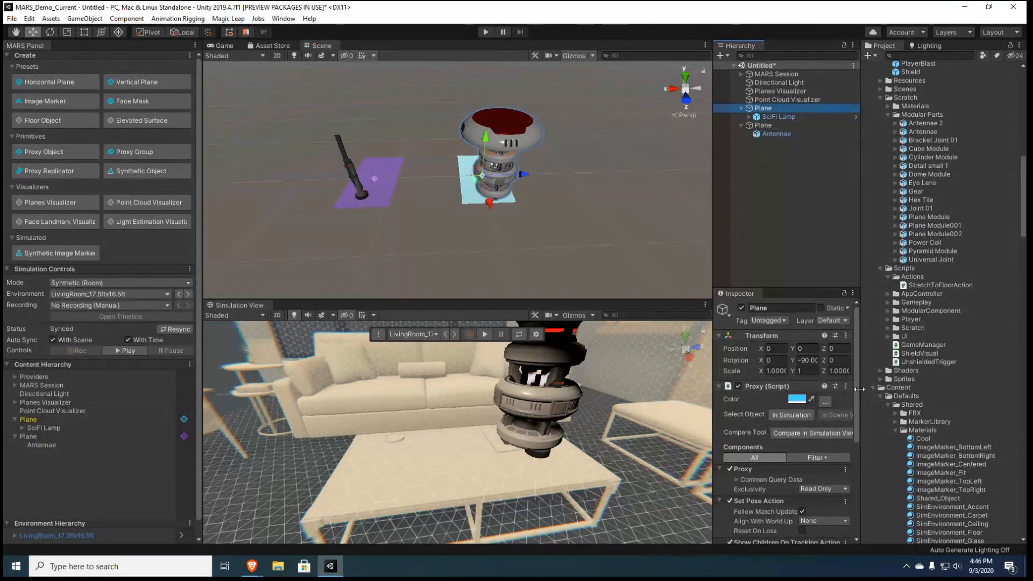
drag(856, 395, 856, 433)
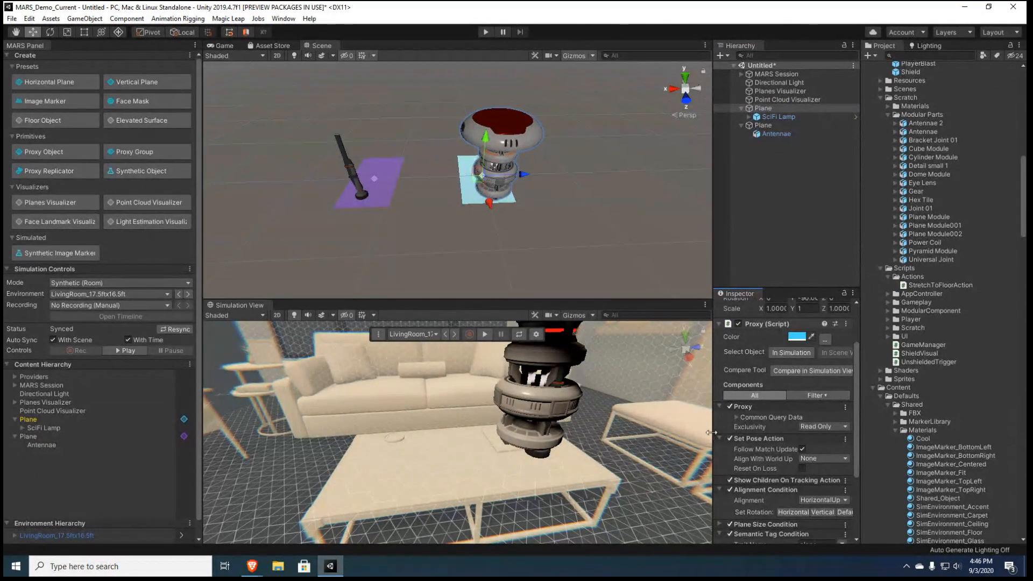
drag(714, 425, 648, 428)
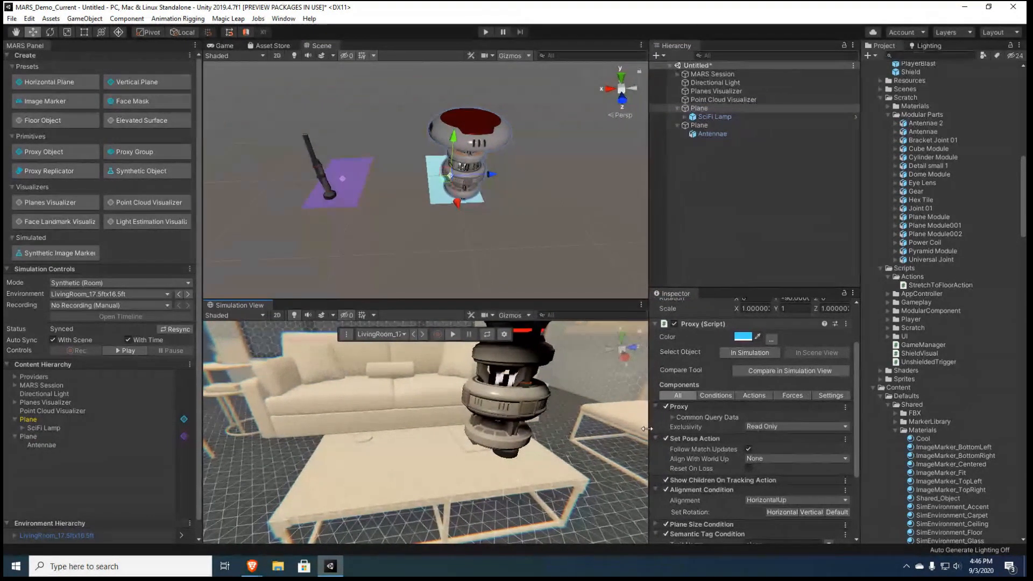
drag(571, 300, 569, 241)
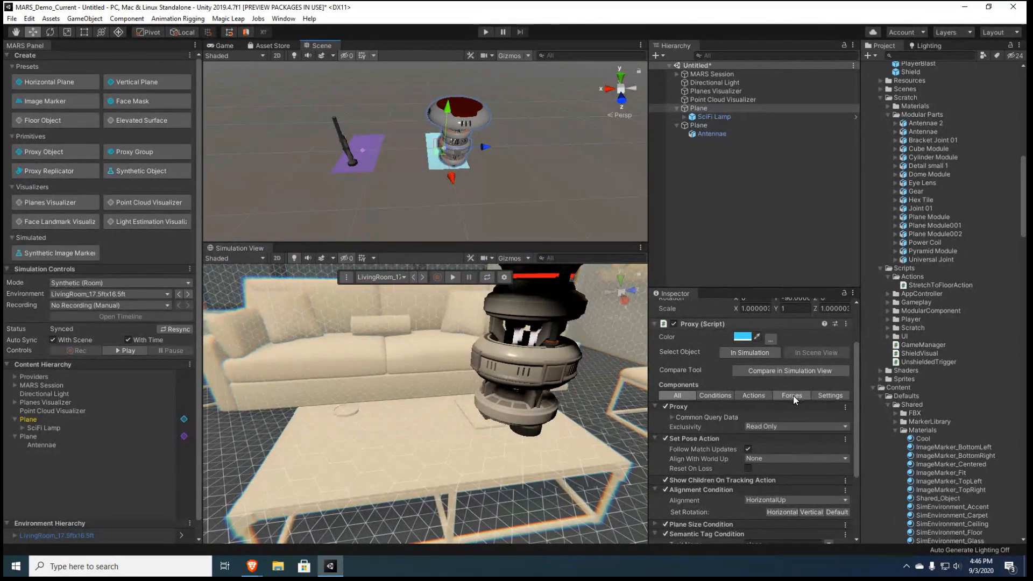
Add an Occupied Region force to the lamp's Plane proxy
click(793, 395)
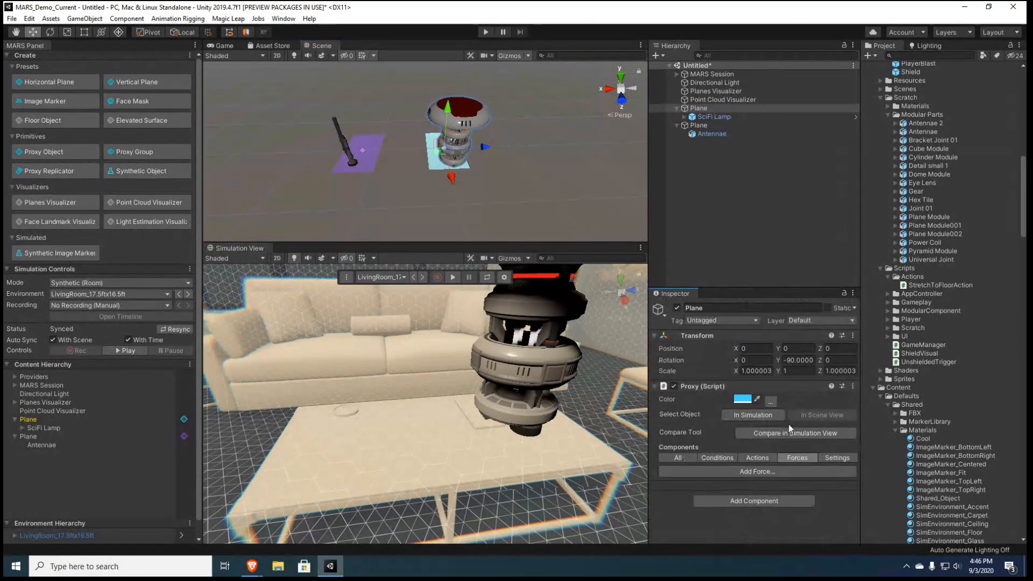
click(757, 472)
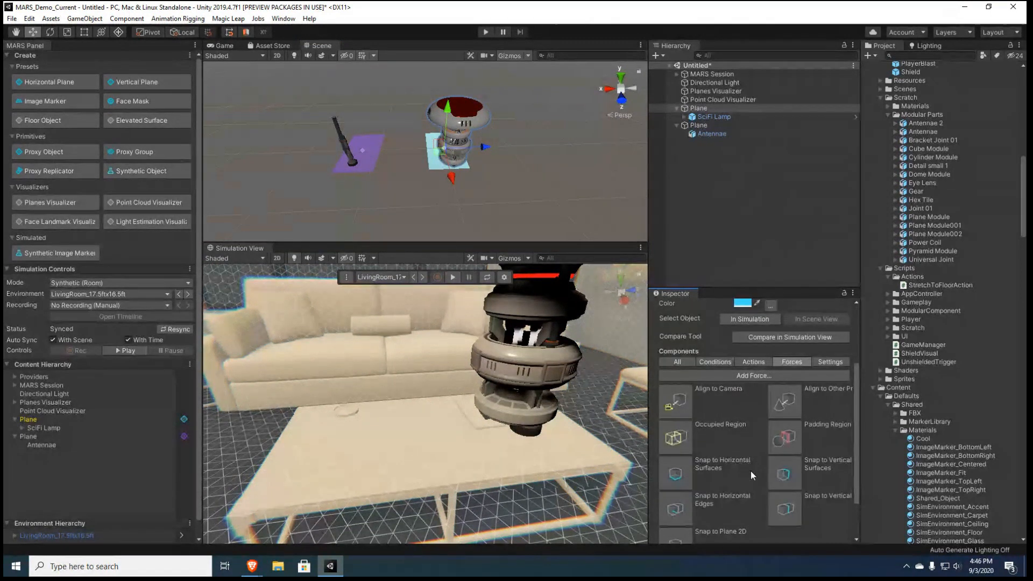
scroll(751, 470, down, 3)
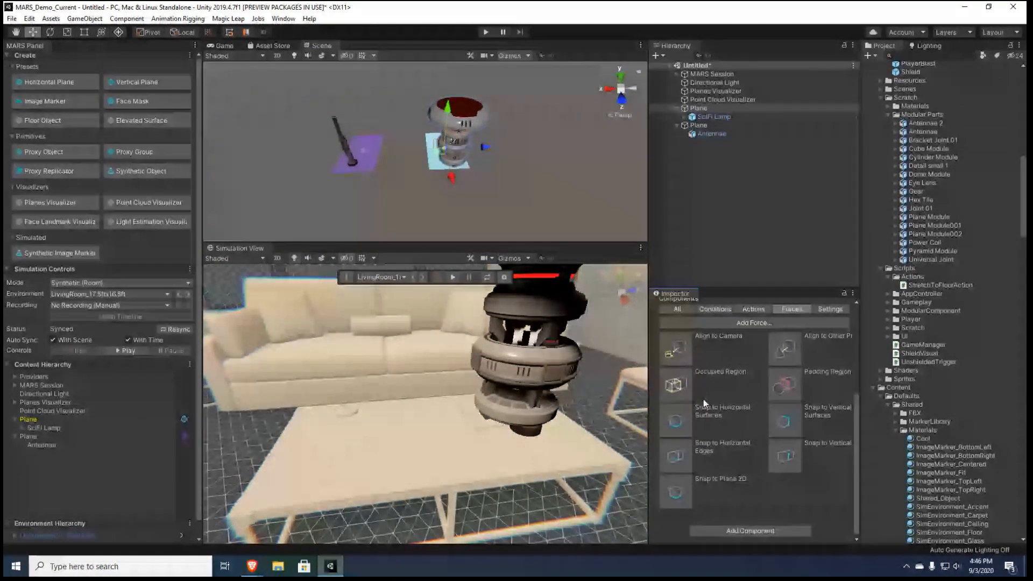
click(675, 389)
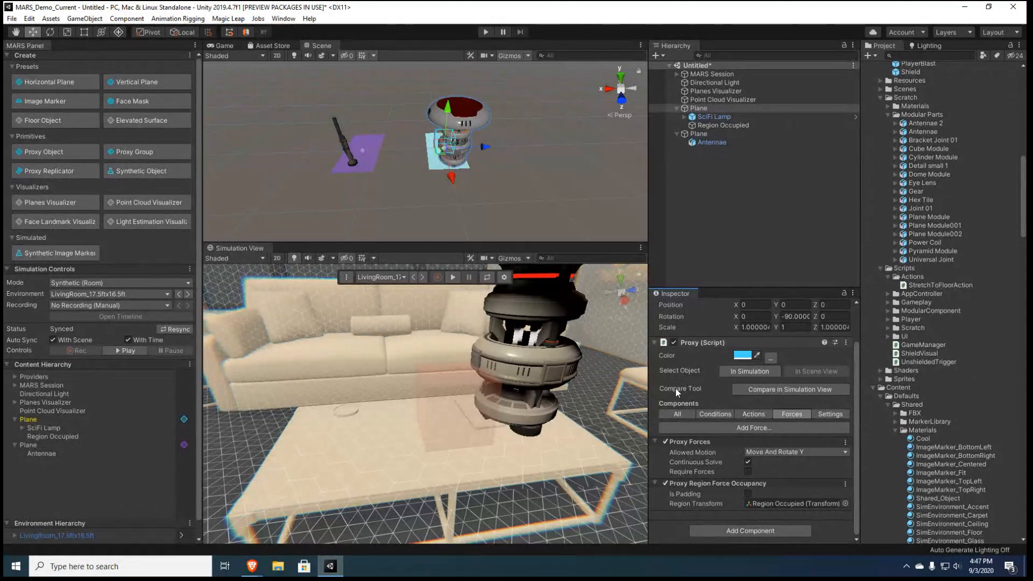
Move the Region Occupied cube toward the lamp's base, to about 0.12 on X
click(721, 125)
key(f)
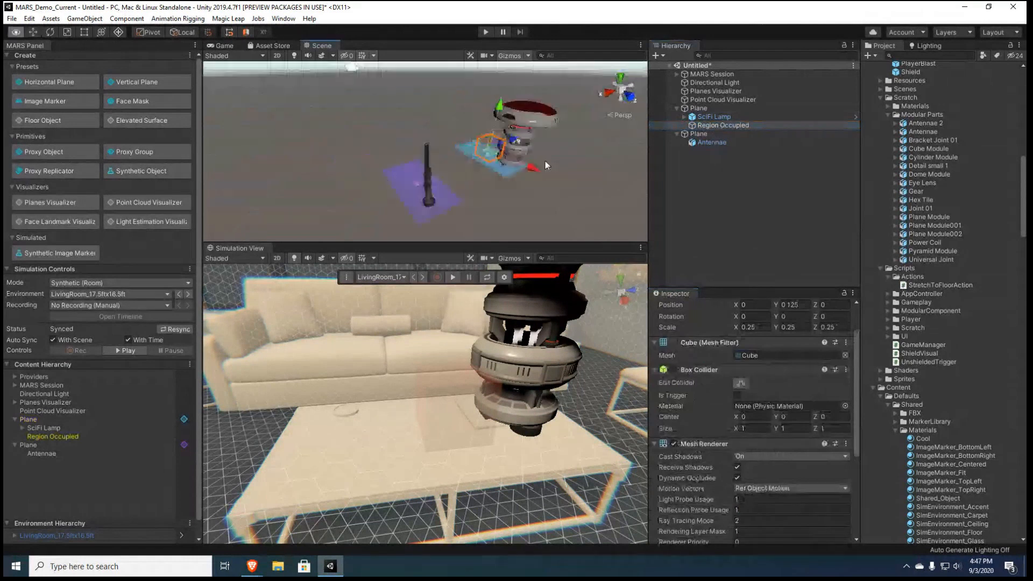
key(w)
right_drag(545, 161, 725, 158)
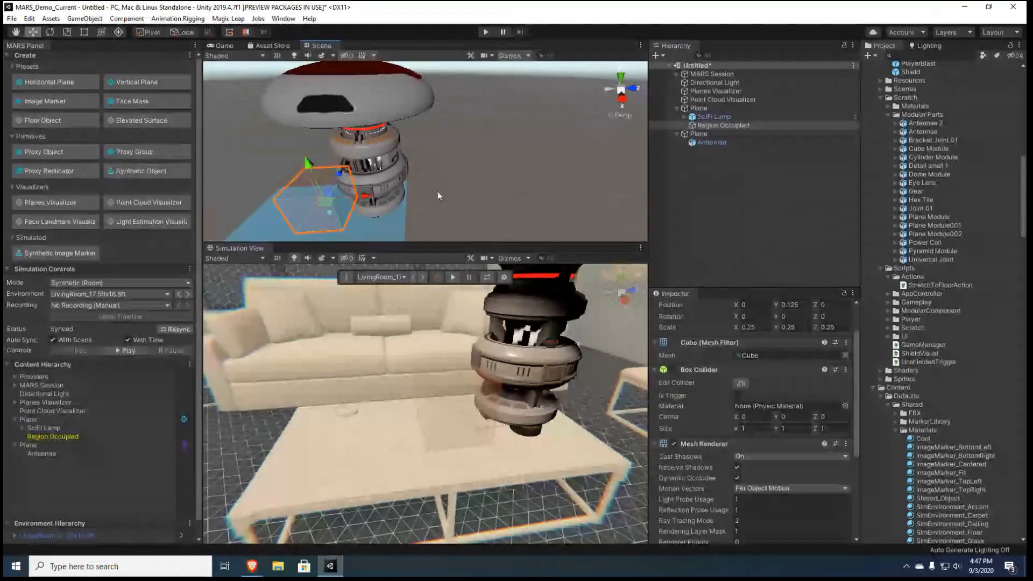
mouse_move(366, 196)
mouse_down()
mouse_move(403, 197)
mouse_move(382, 201)
mouse_up()
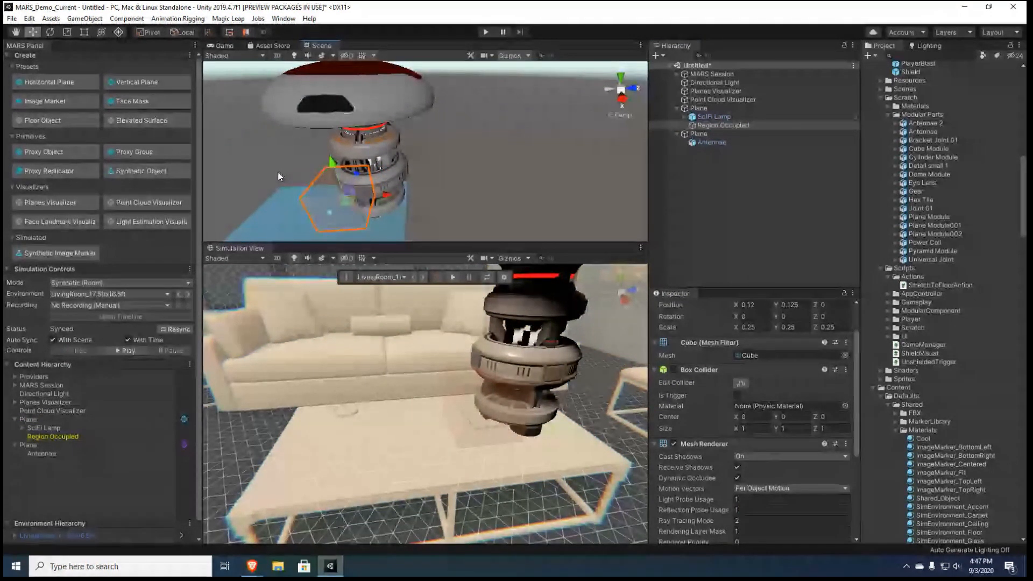
Stretch the lamp's Region Occupied cube to about 0.61 on X and 0.83 on Y to cover the lamp
key(e)
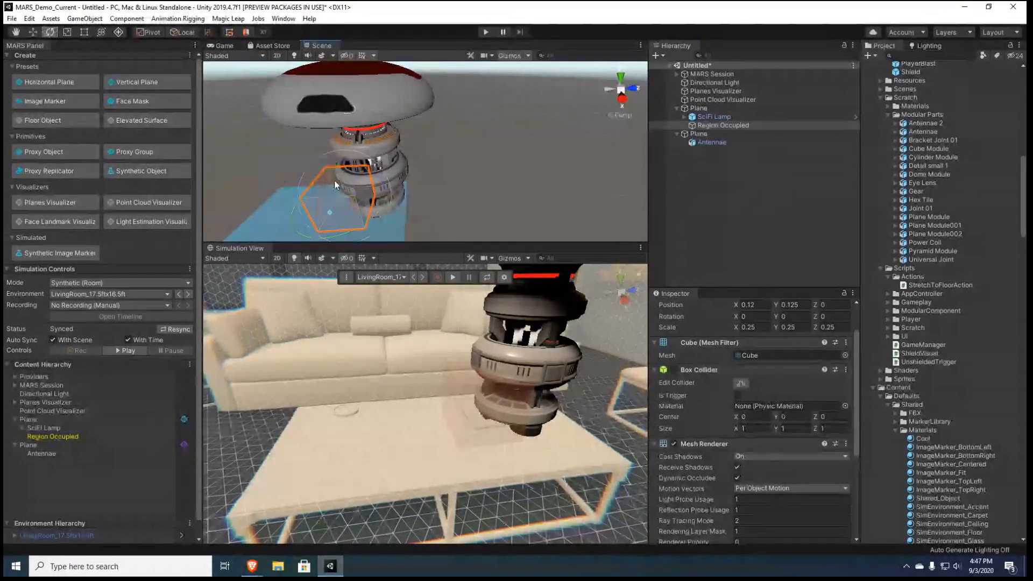
key(r)
key(t)
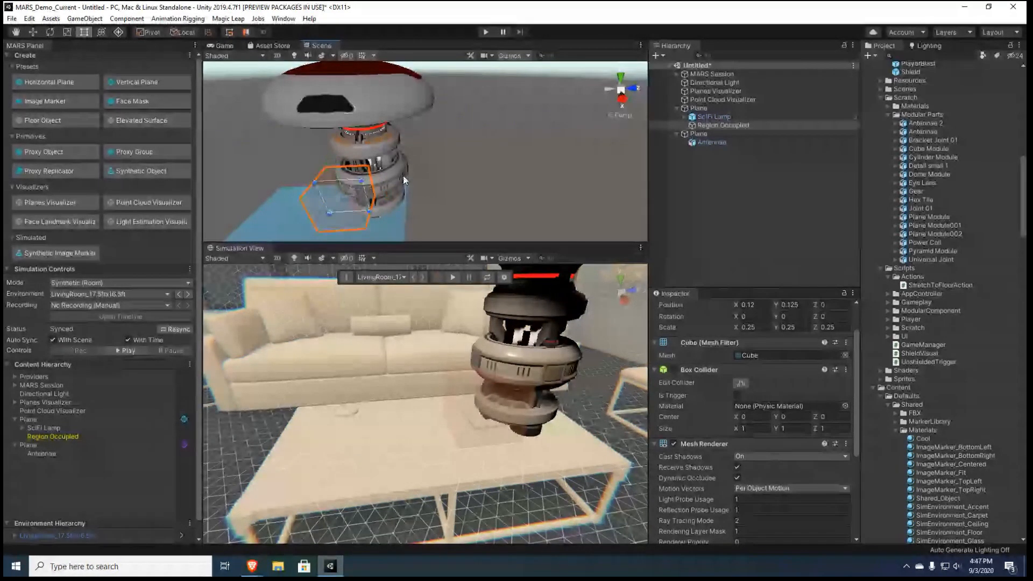
right_drag(401, 175, 396, 170)
key(s)
scroll(398, 169, up, 8)
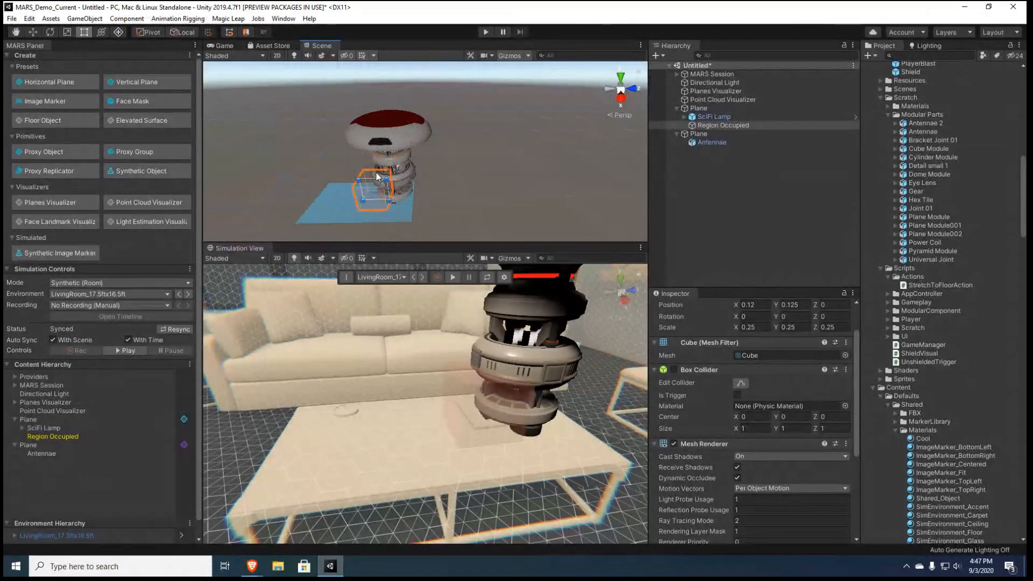
drag(373, 176, 364, 115)
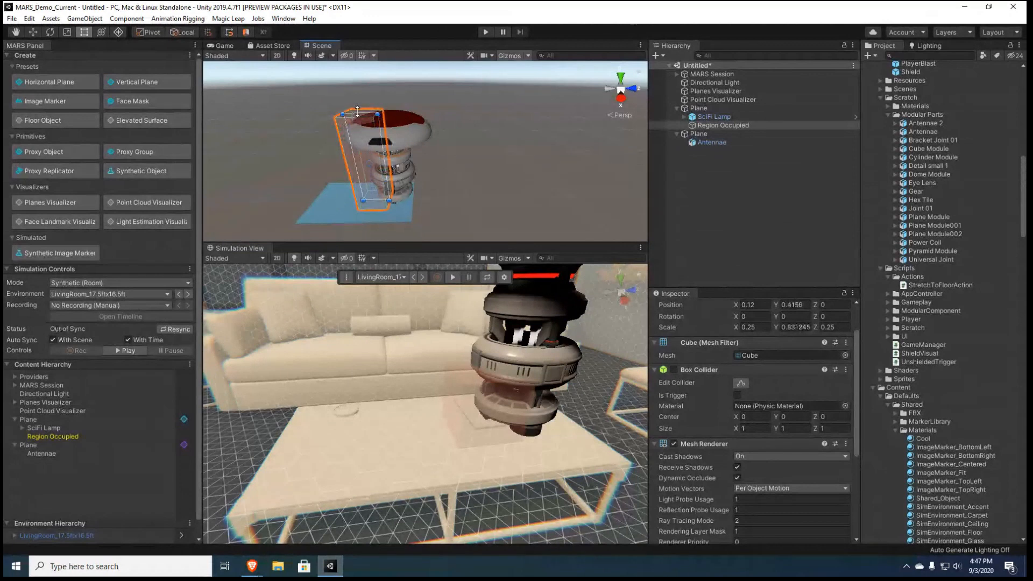
mouse_move(387, 157)
mouse_down()
mouse_move(429, 162)
mouse_move(386, 170)
mouse_up()
key(e)
key(r)
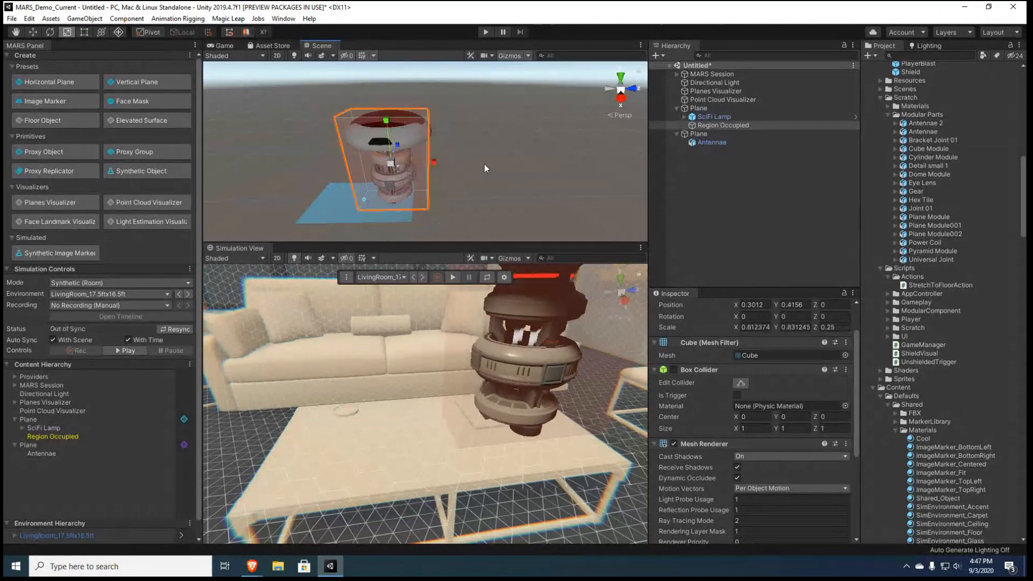
Extend the lamp's Region Occupied cube on both sides to about 0.68 on Z so it encloses the lamp's depth
alt+drag(484, 163, 415, 153)
key(t)
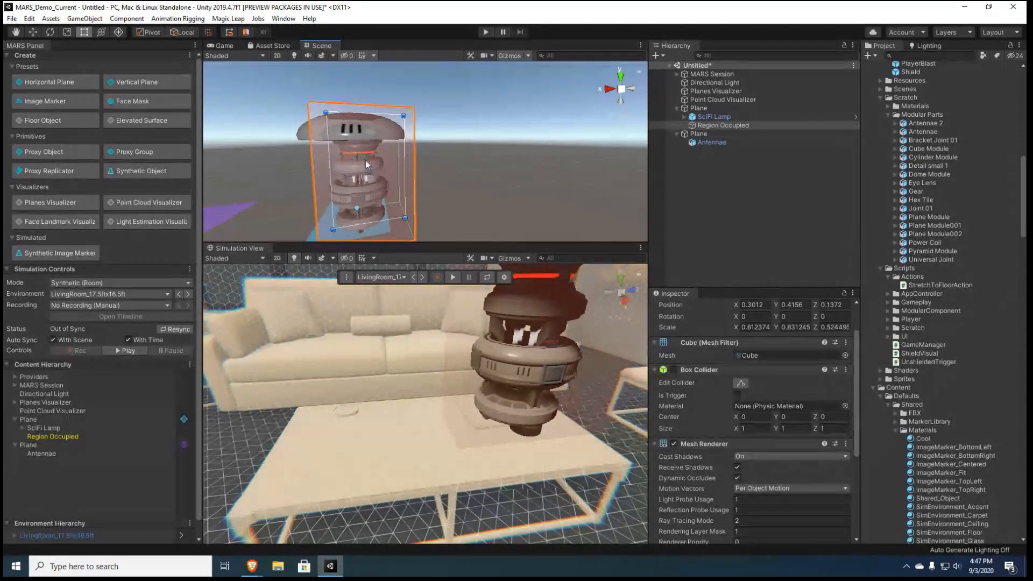
drag(331, 167, 621, 227)
scroll(622, 228, down, 5)
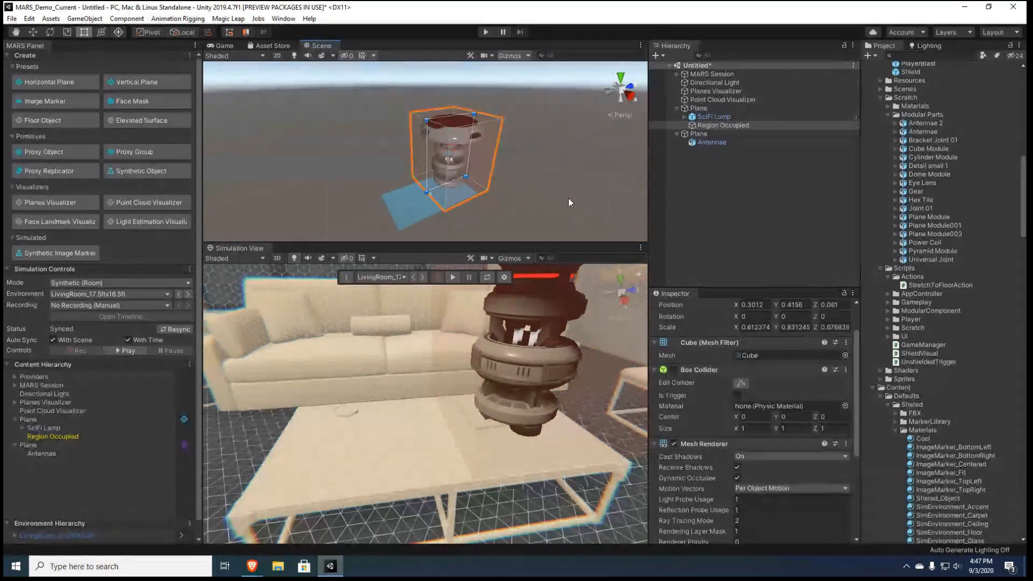
Add a Snap to Plane 2D force to the lamp's Plane proxy
click(702, 108)
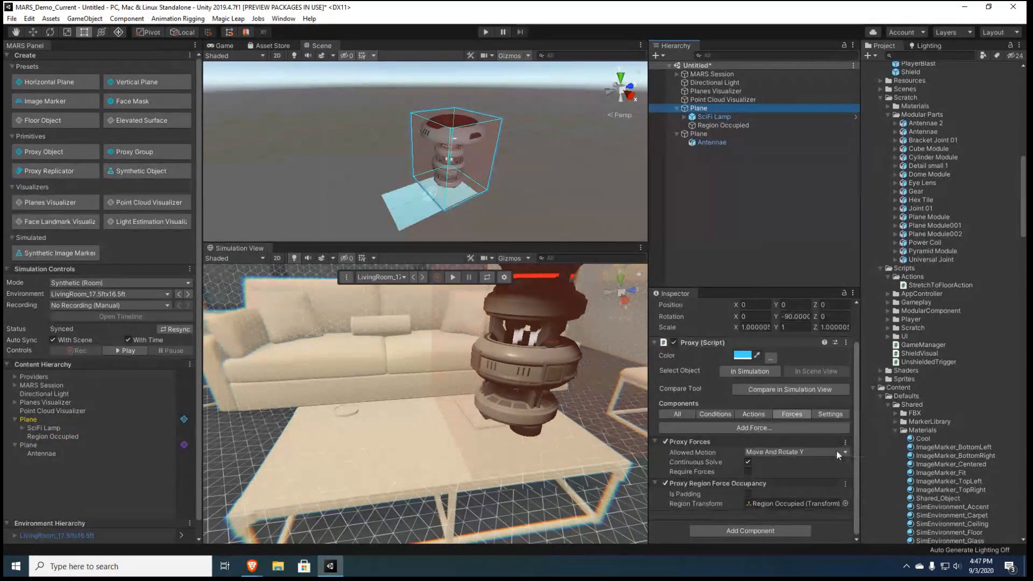
click(752, 426)
scroll(753, 469, down, 3)
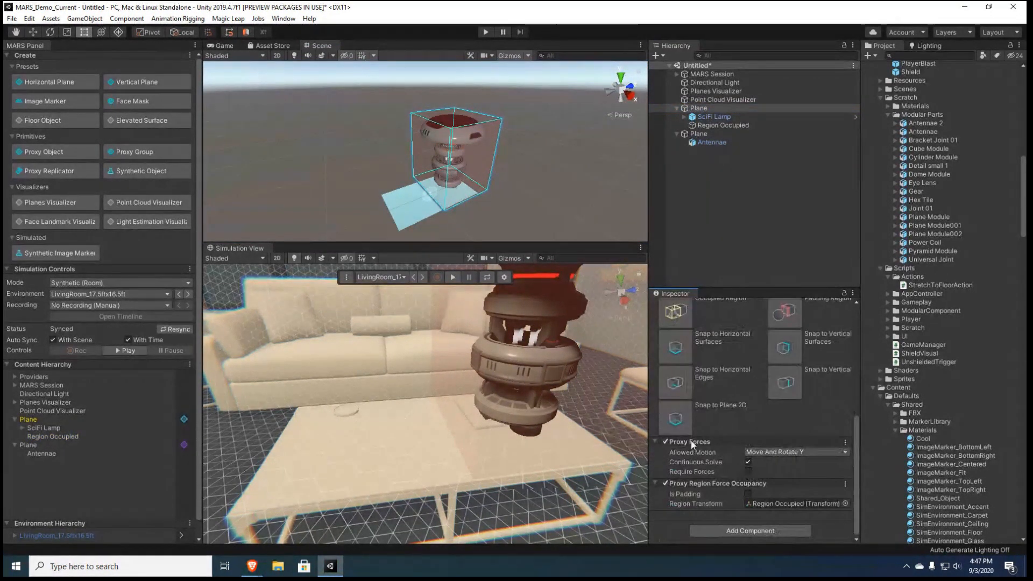
click(680, 417)
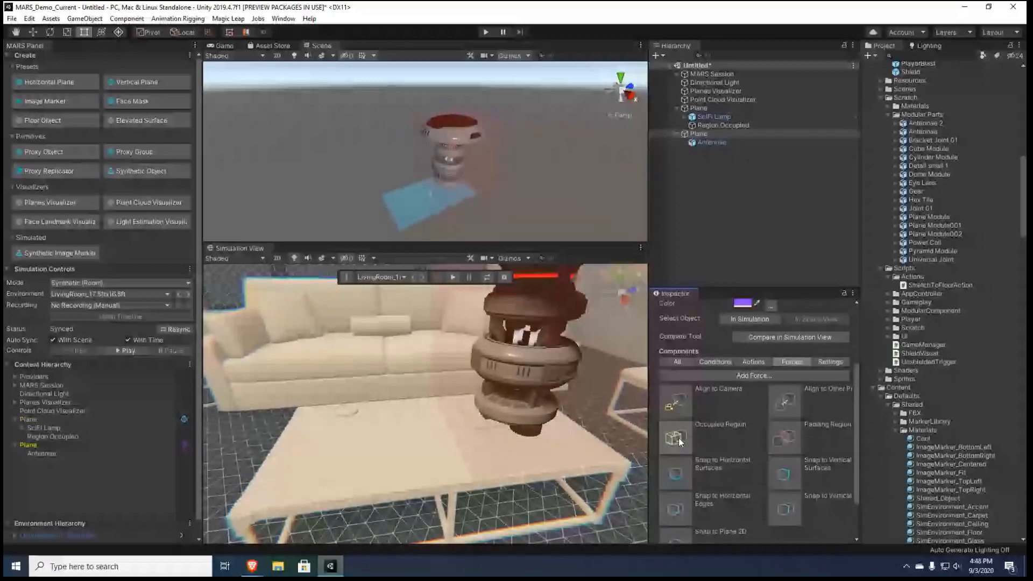
Add an Occupied Region force to the Antennae's Plane proxy and stretch its region cube to enclose the antenna
click(679, 438)
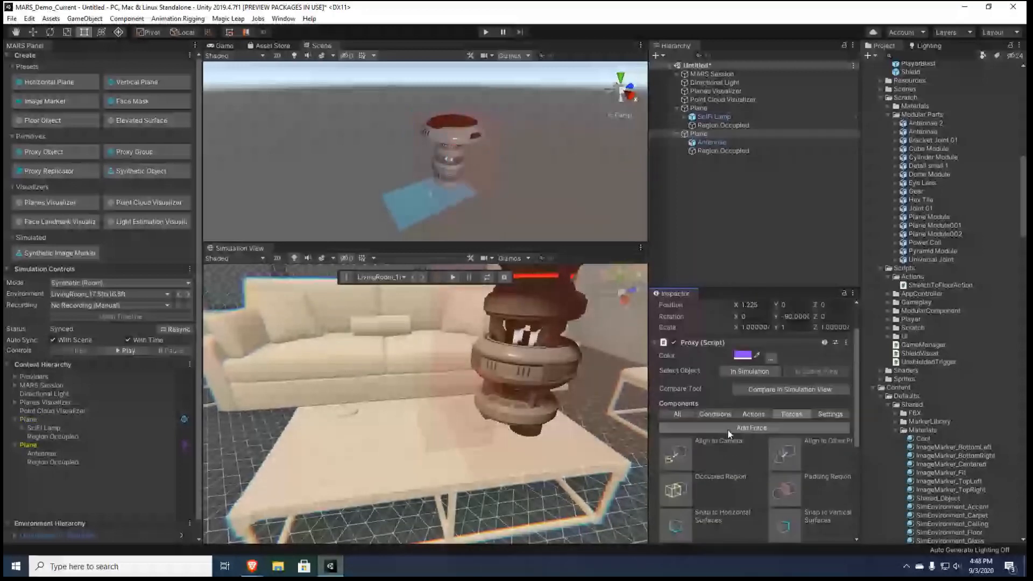
click(727, 428)
click(478, 211)
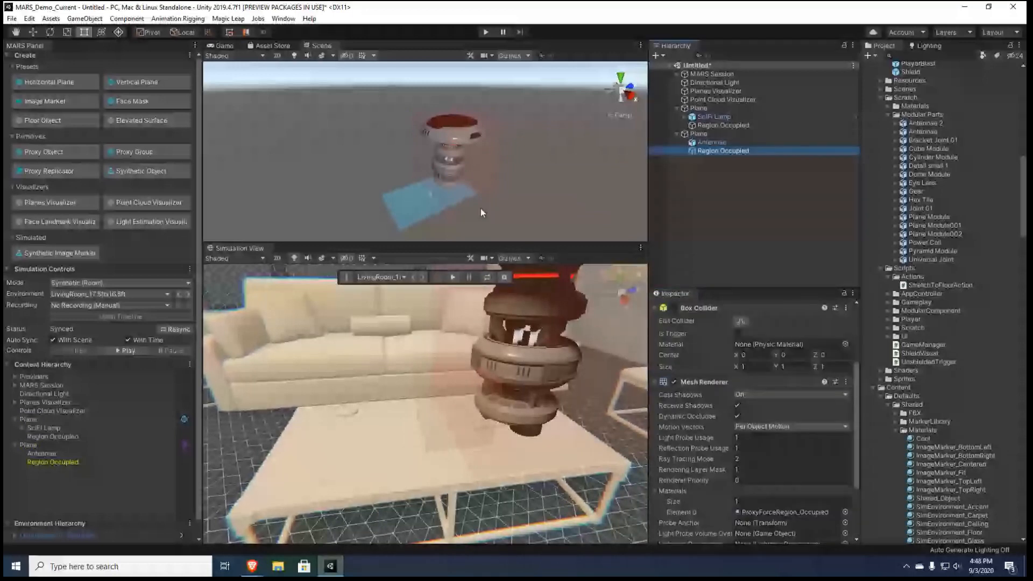
alt+drag(479, 212, 326, 121)
middle_drag(280, 176, 412, 174)
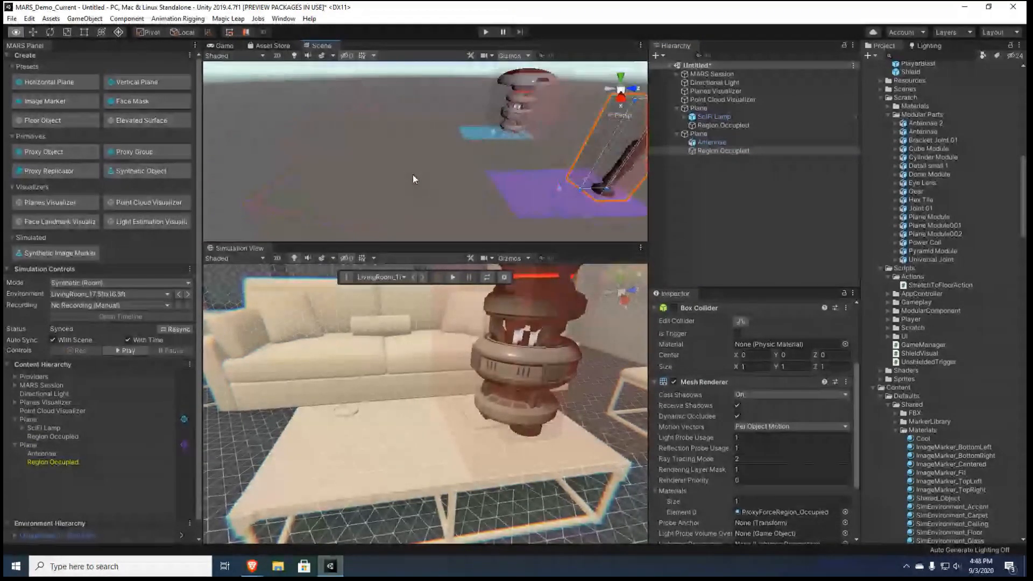
alt+drag(412, 175, 466, 162)
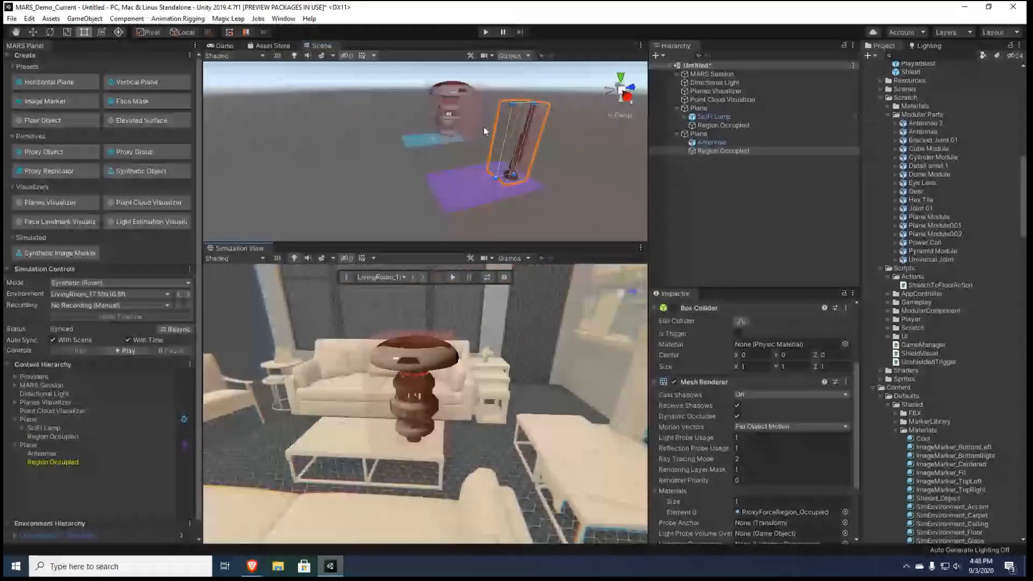
Run the scene in Play mode, inspect the lamp and antenna placement around the coffee table, and stop playback
click(484, 33)
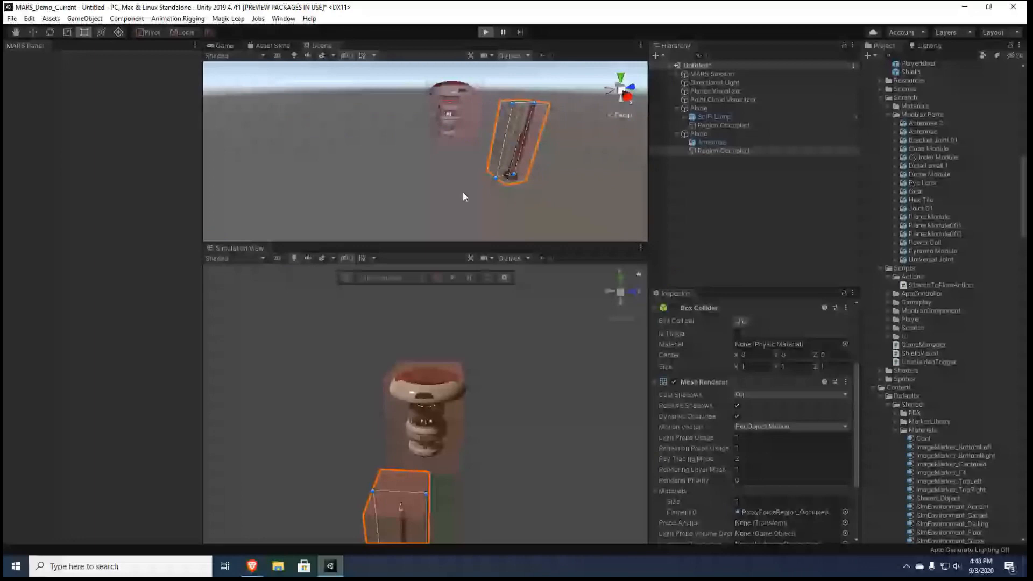
drag(453, 240, 453, 284)
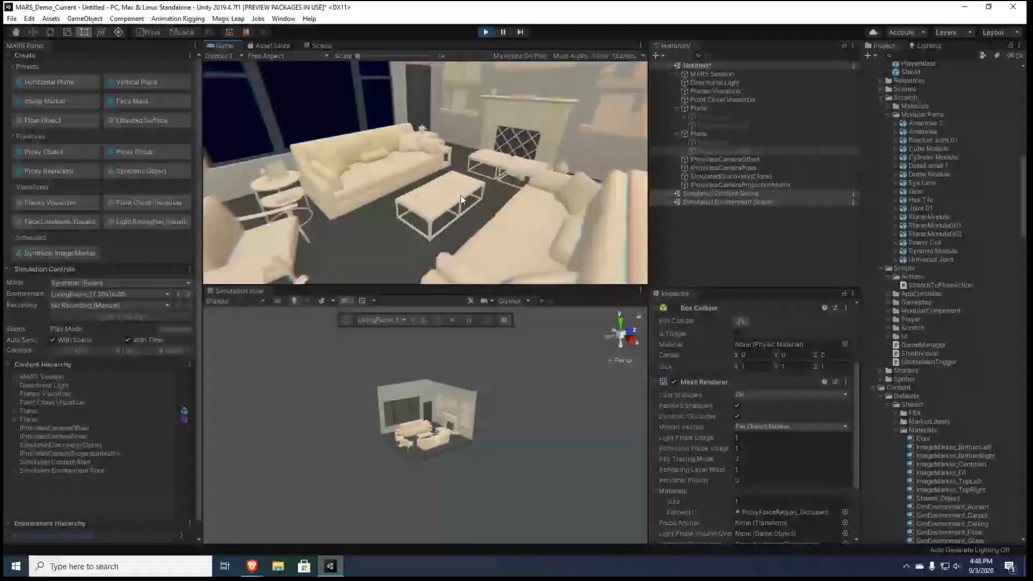
right_drag(460, 195, 428, 221)
key(w)
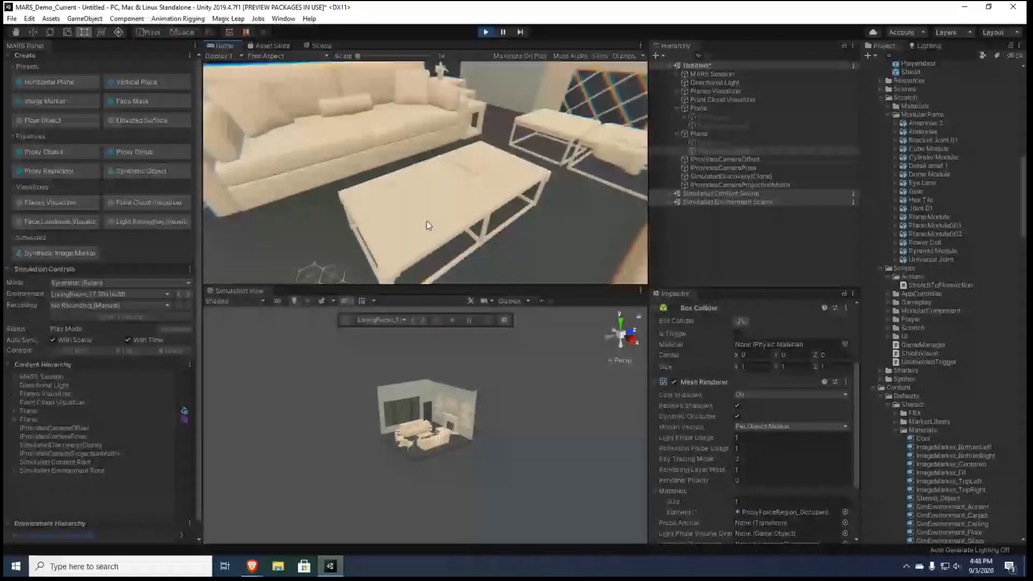
right_drag(427, 221, 363, 222)
key(d)
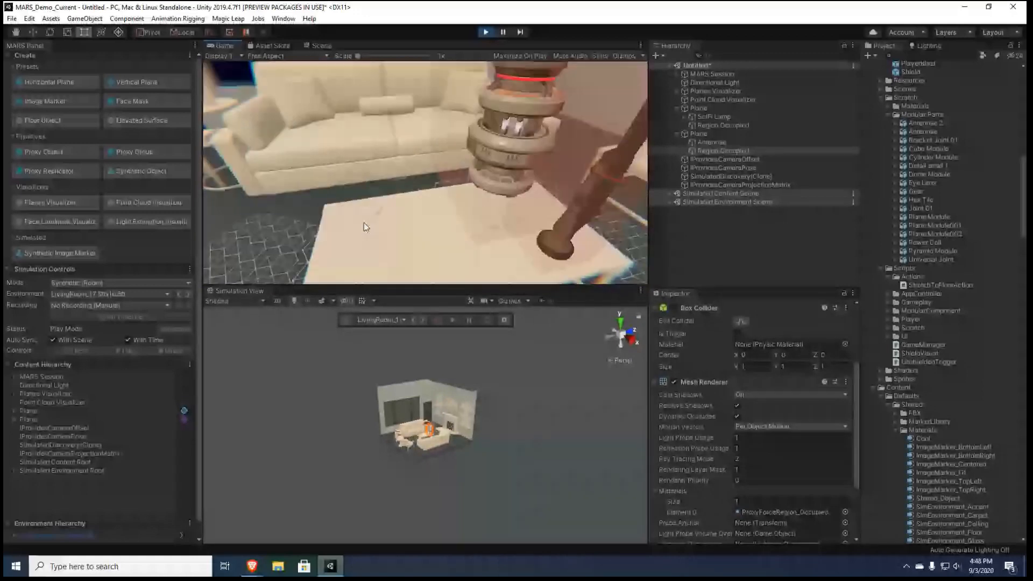
key(s)
right_drag(363, 222, 422, 198)
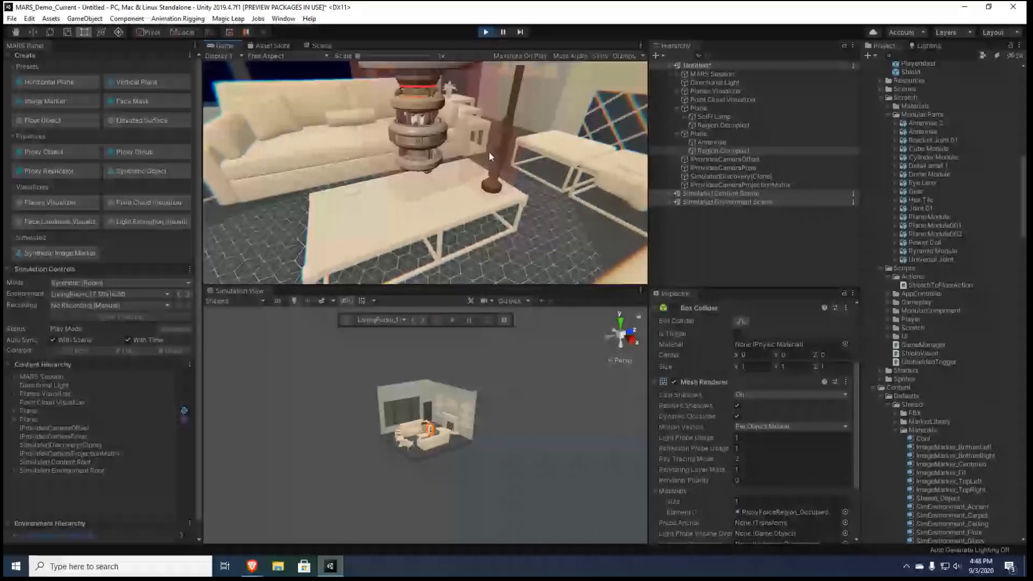
click(485, 34)
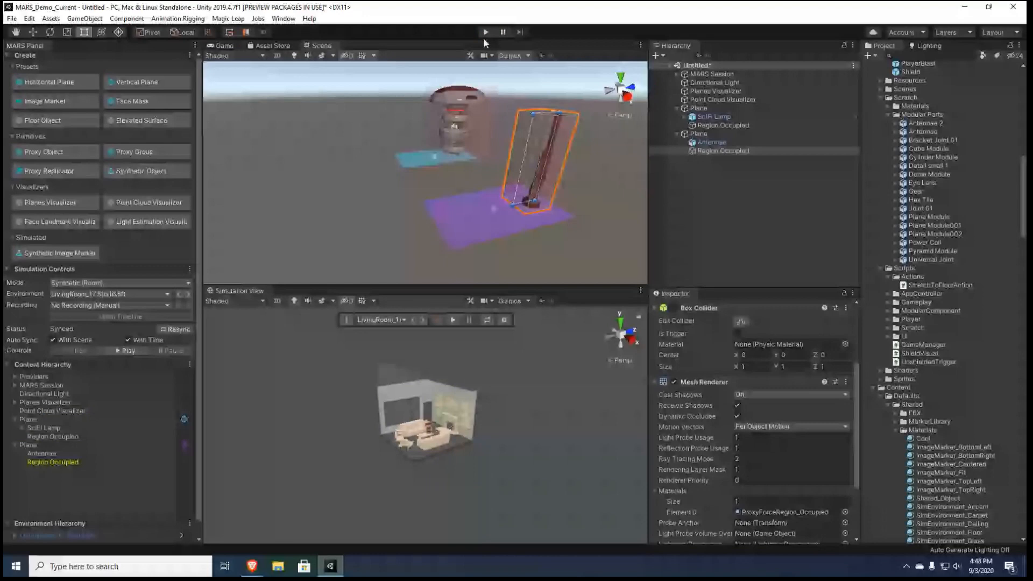
Examine the lamp's Plane proxy and SciFi Lamp in the scene, and the lamp in the simulated living room
click(714, 109)
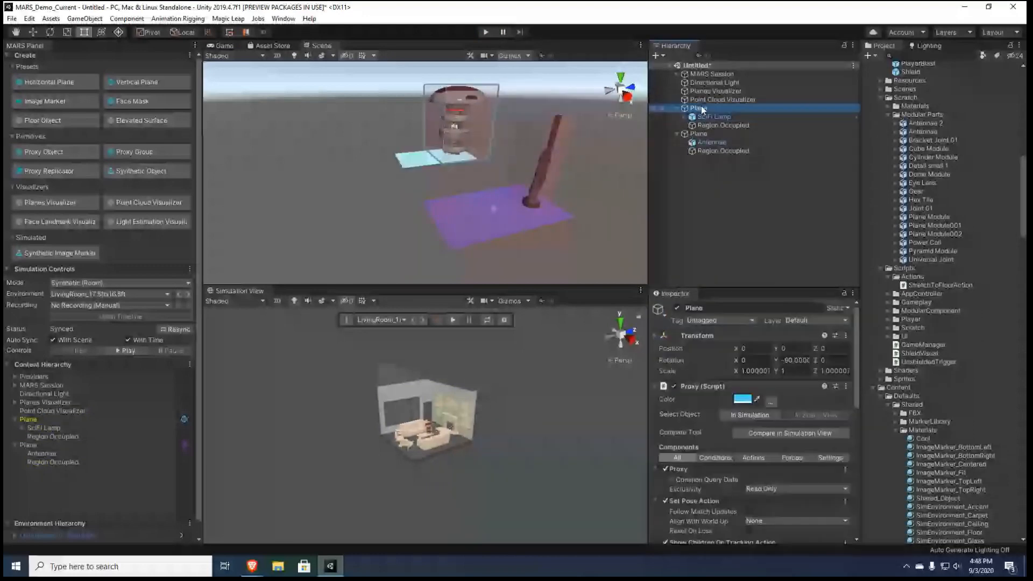
right_drag(554, 183, 462, 145)
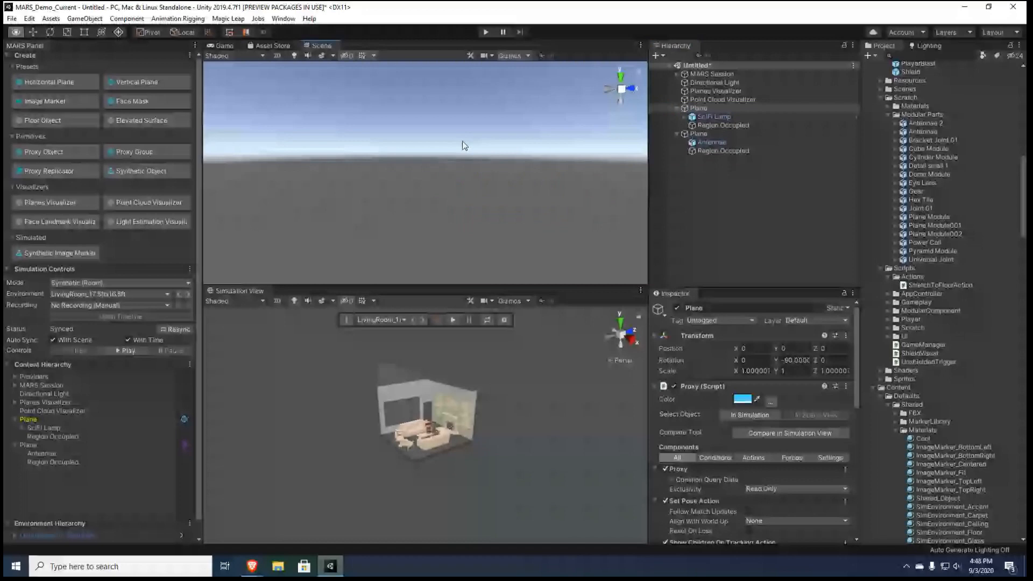
key(f)
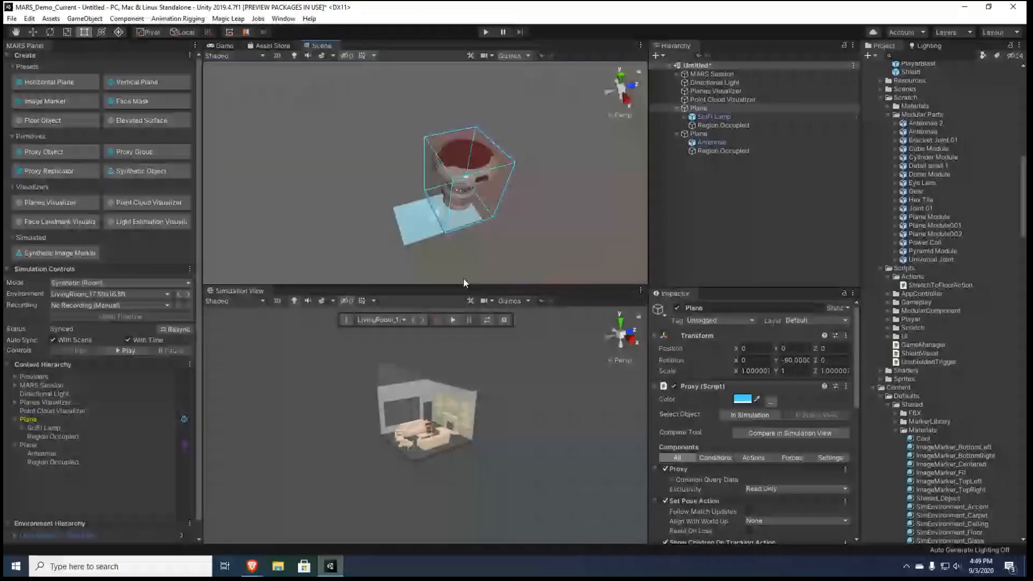
click(715, 117)
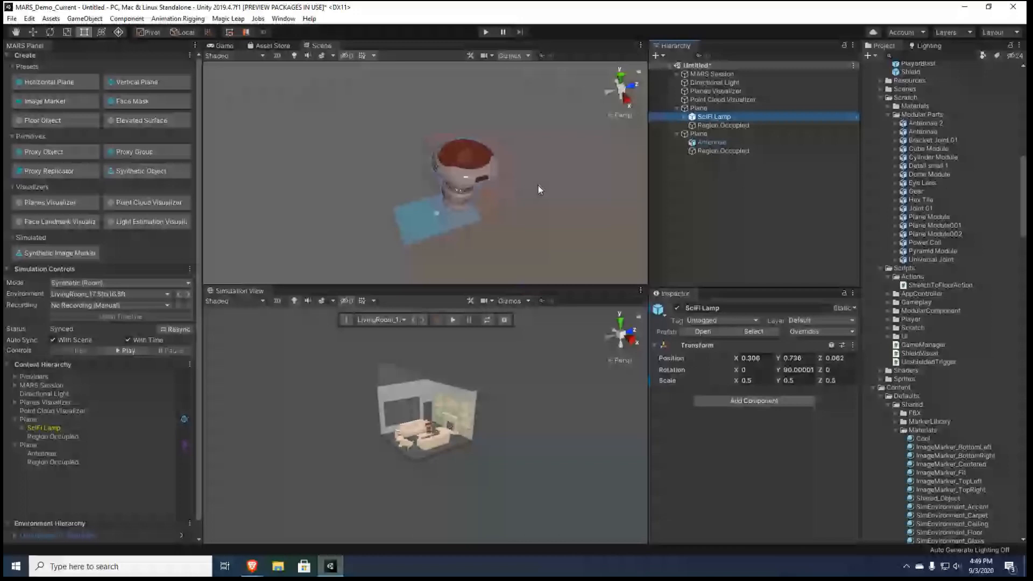
scroll(460, 368, up, 10)
right_drag(457, 370, 460, 368)
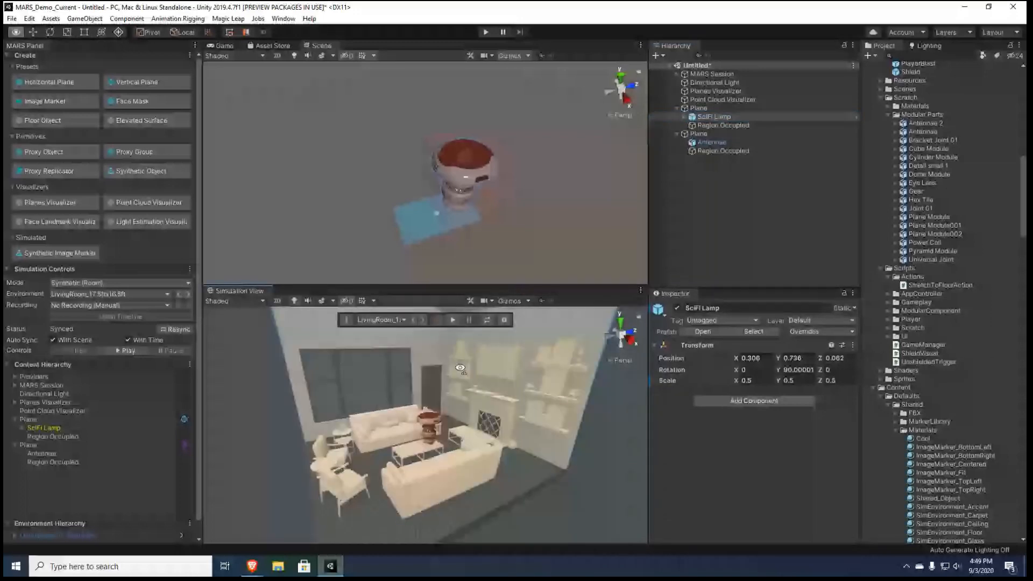
scroll(351, 420, up, 8)
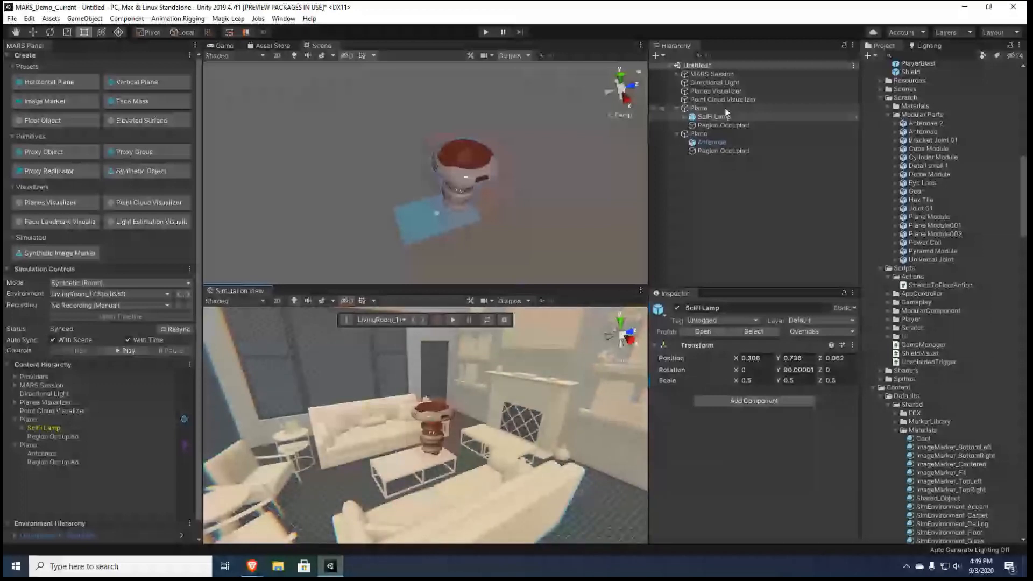
Delete the lamp's and the antenna's Plane proxies from the scene
click(696, 110)
key(Delete)
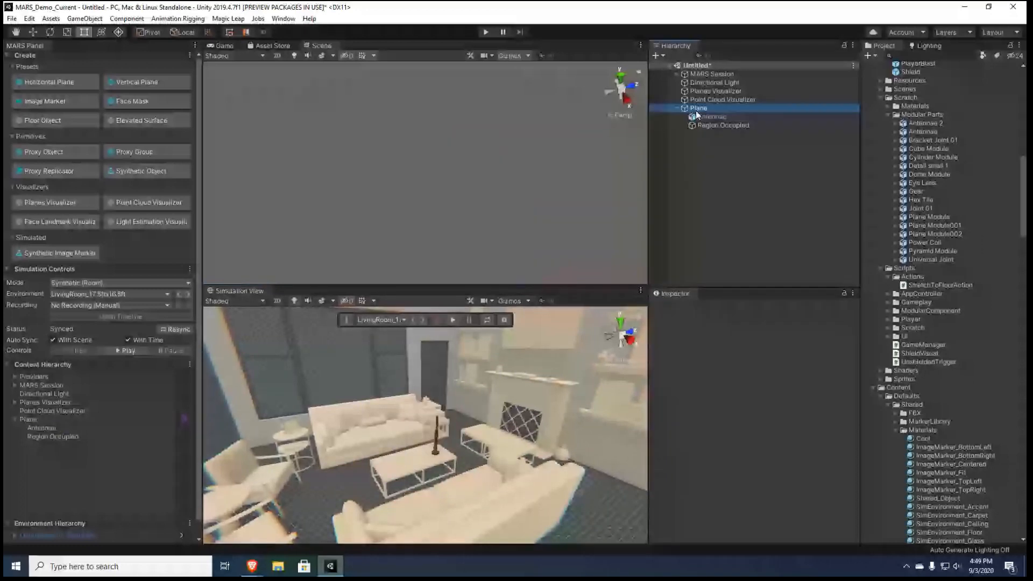
key(Delete)
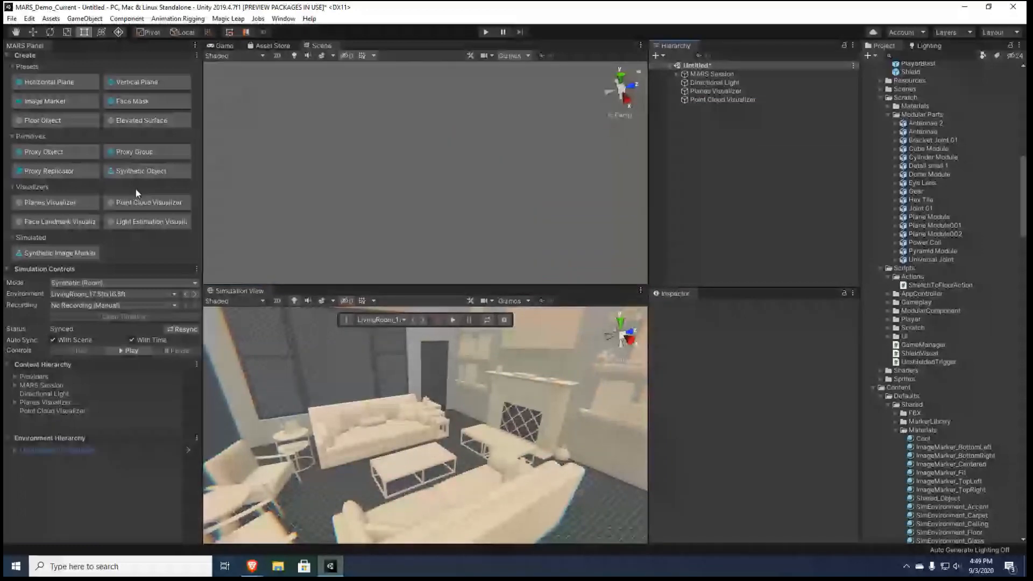
Create a Horizontal Plane proxy and give it a Plane Size Condition with the maximum size limit enabled
click(53, 82)
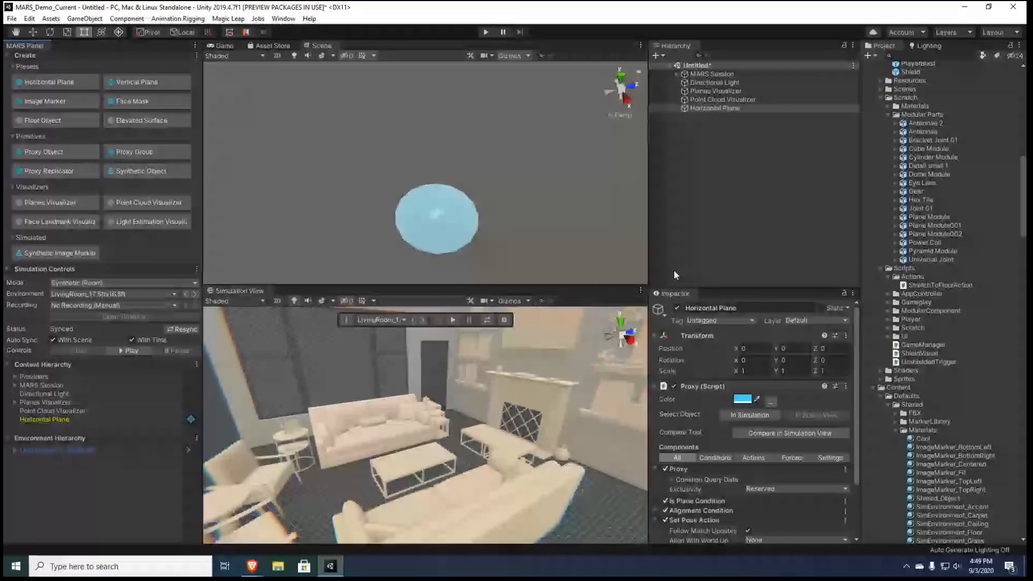
scroll(746, 409, down, 3)
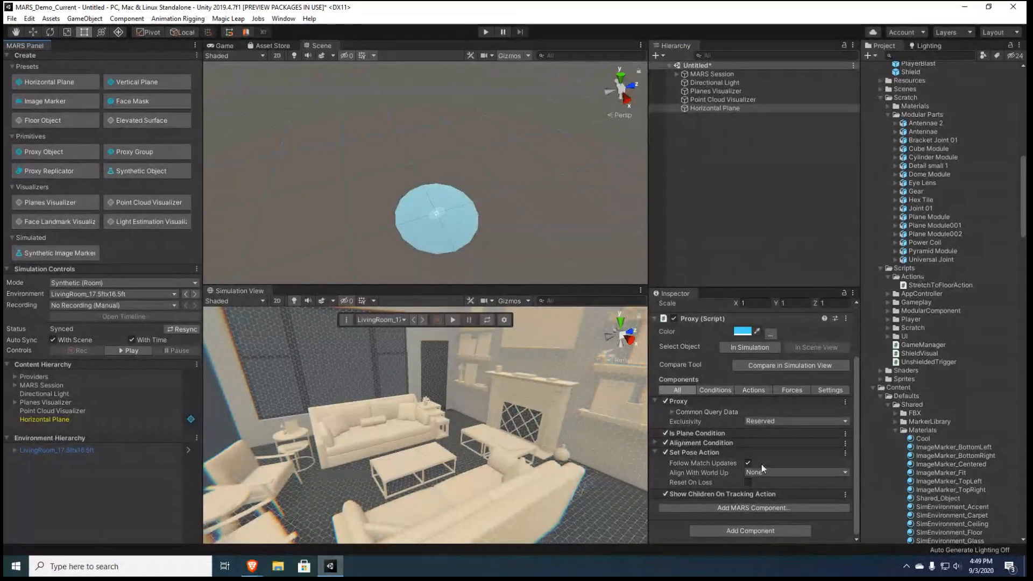
click(759, 508)
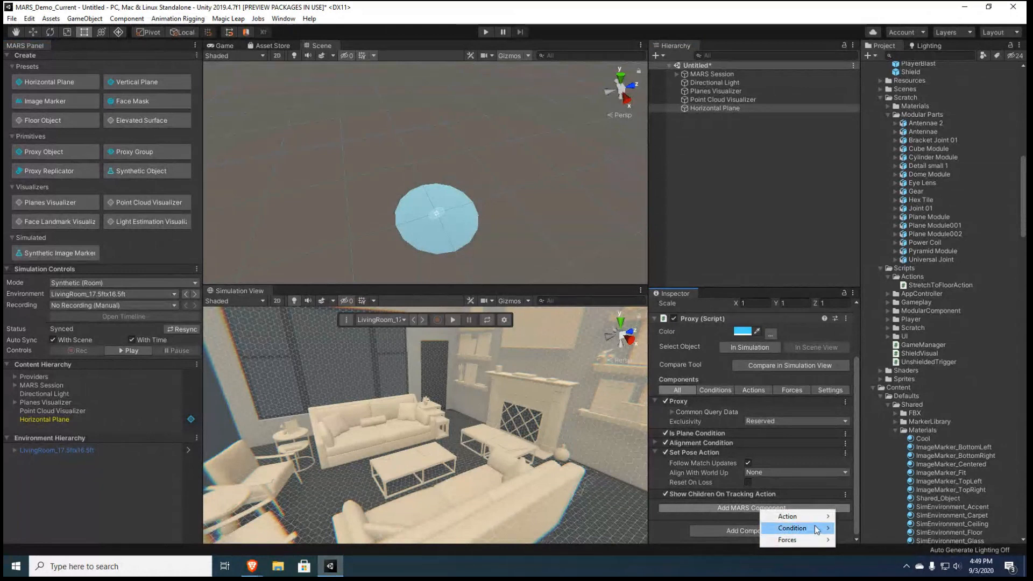
mouse_move(816, 528)
click(861, 492)
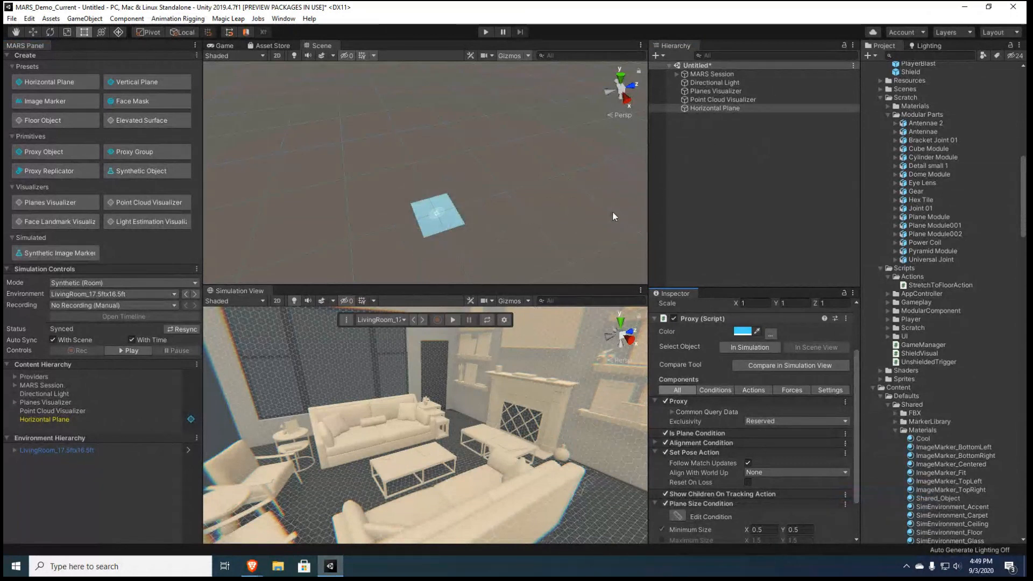
scroll(738, 459, down, 3)
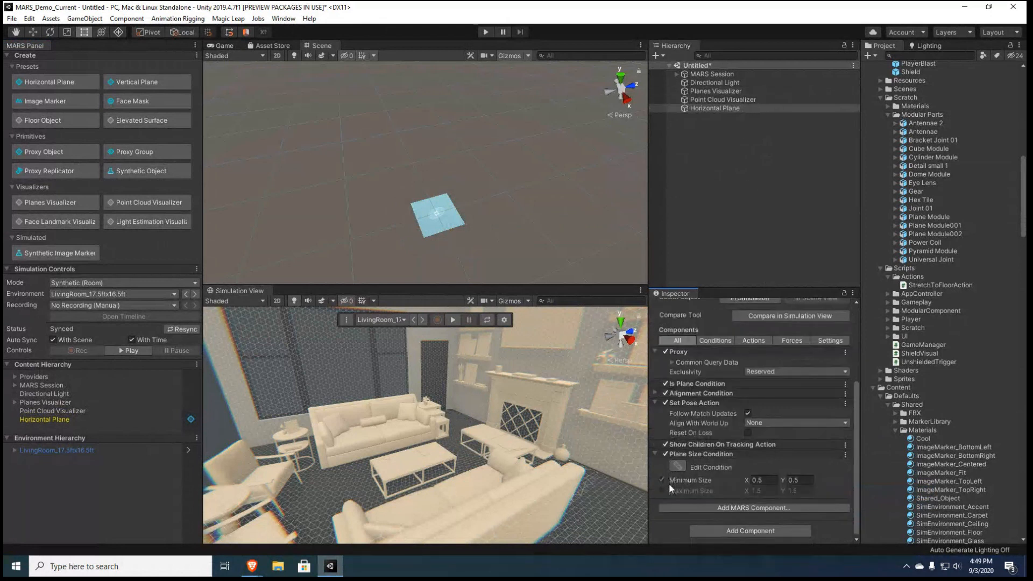
Add a Mesh Filter and a Mesh Renderer component to the Horizontal Plane proxy
click(754, 529)
text(x)
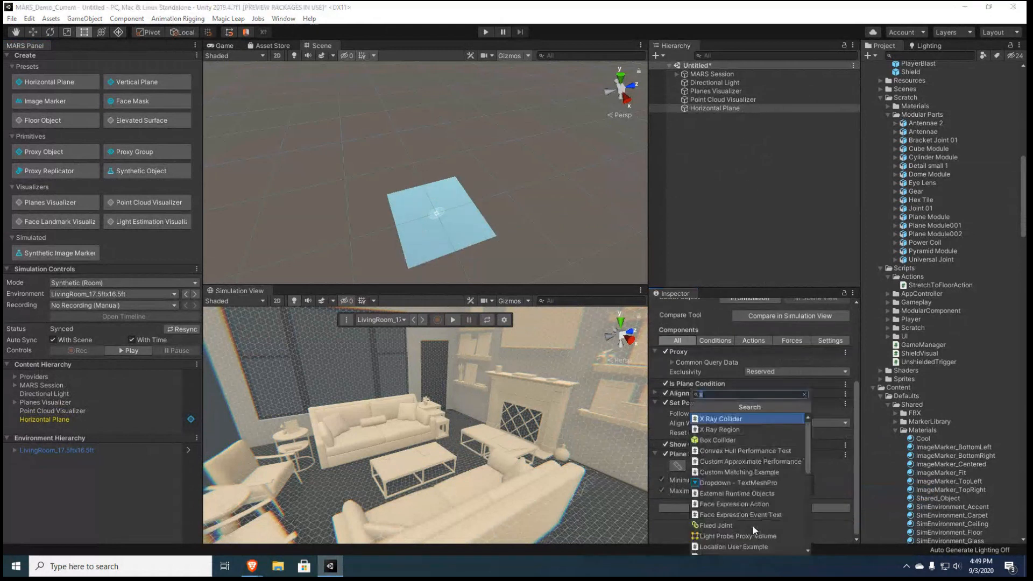
key(BackSpace)
text(mes)
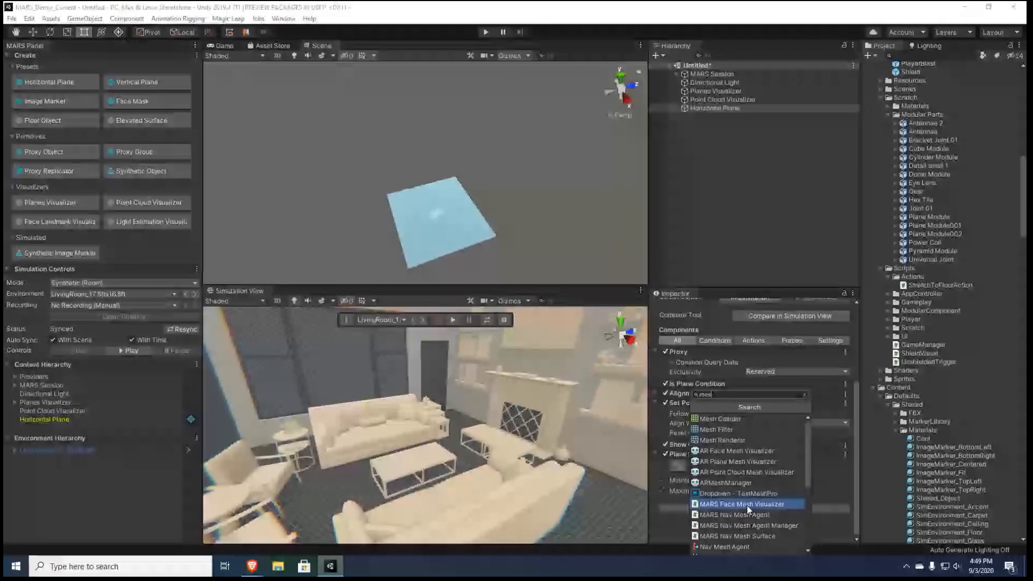
click(717, 429)
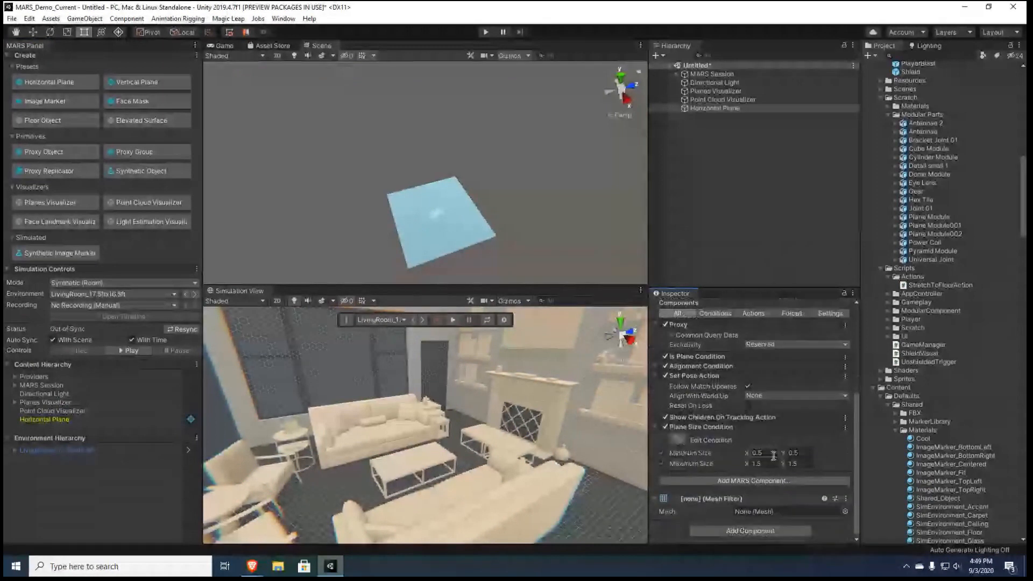
click(747, 532)
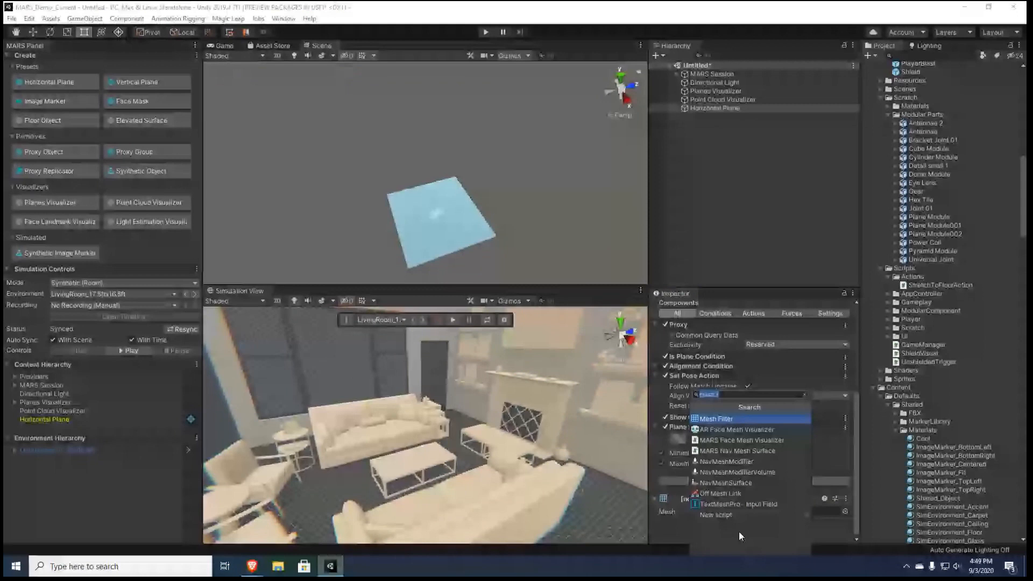
text(mesh r)
key(Return)
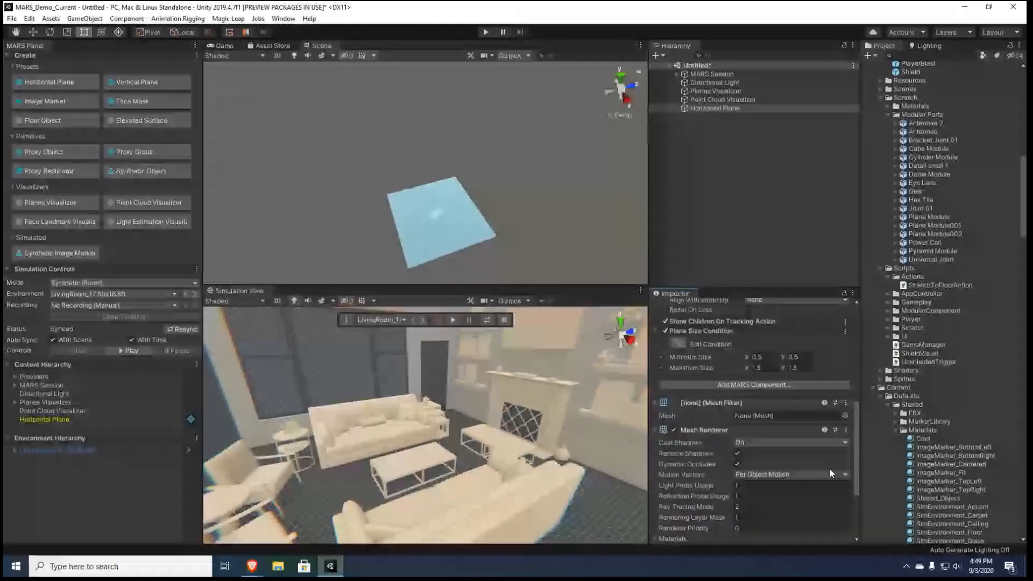
Assign the StandardWhite material to Element 0 of the Horizontal Plane's Mesh Renderer
scroll(830, 474, down, 5)
click(845, 458)
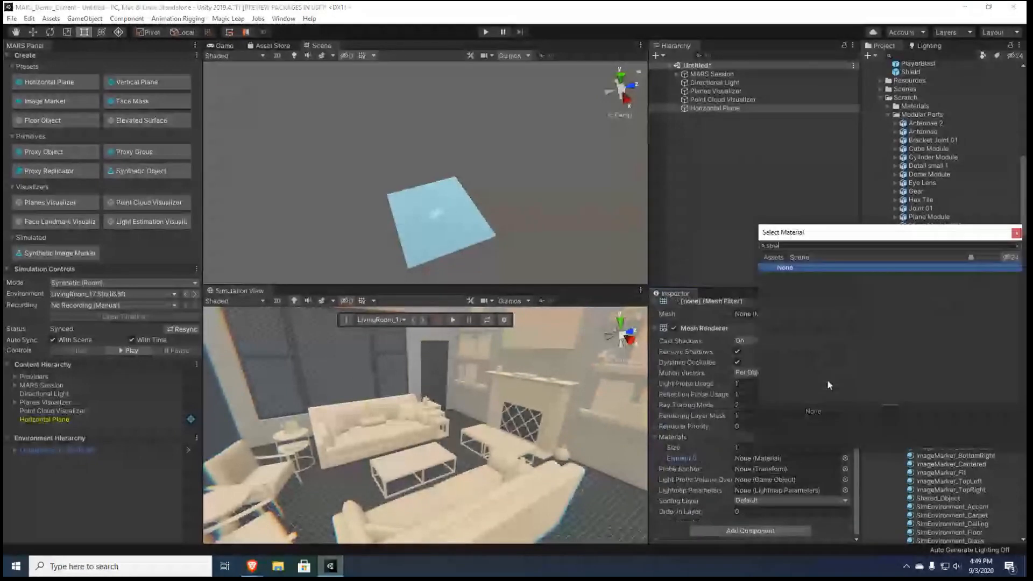
text(standard)
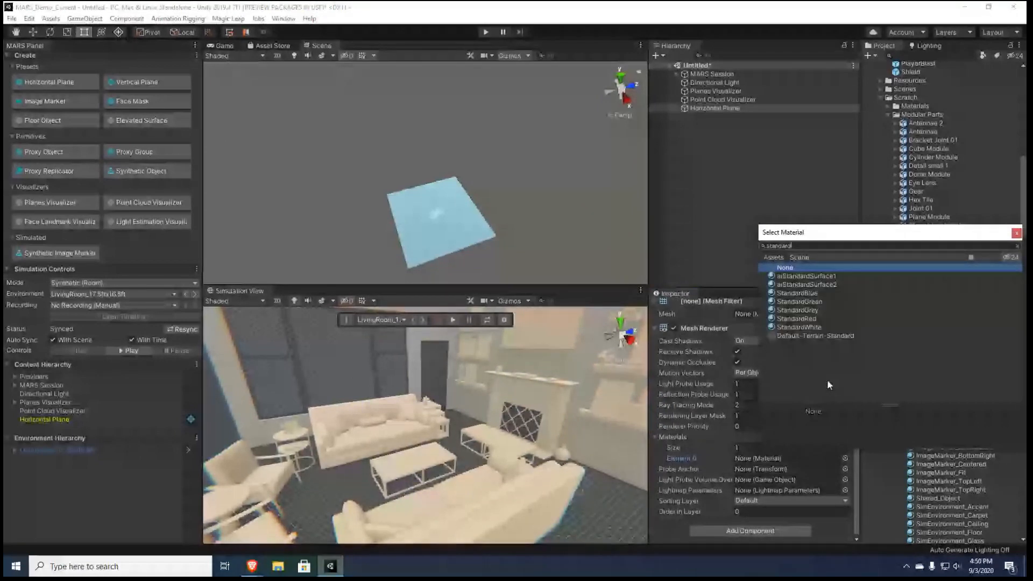
double_click(799, 327)
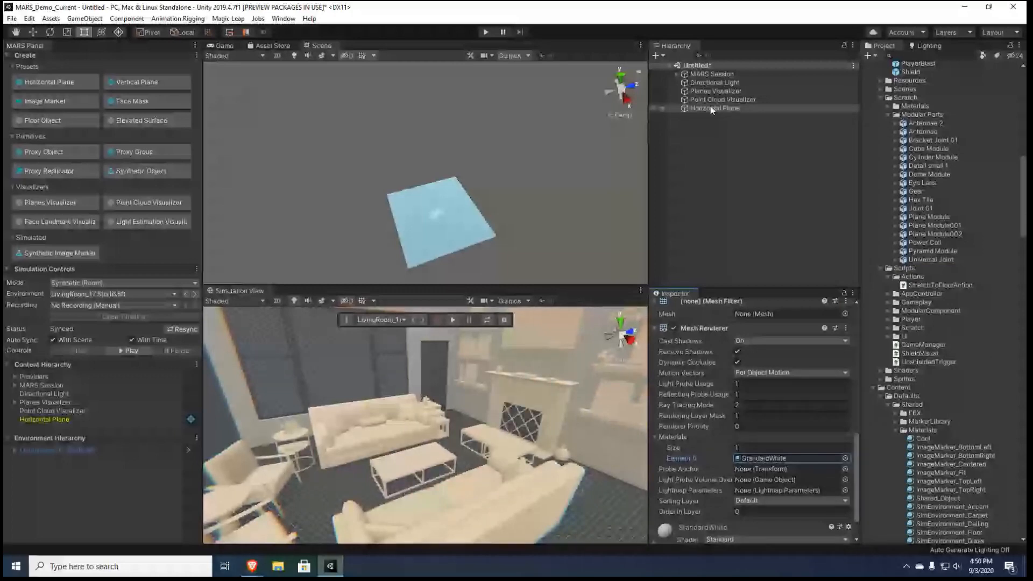
Give the Horizontal Plane proxy a Build Surface Action in place of its Set Pose Action
click(711, 110)
scroll(766, 444, up, 3)
click(764, 441)
mouse_move(800, 449)
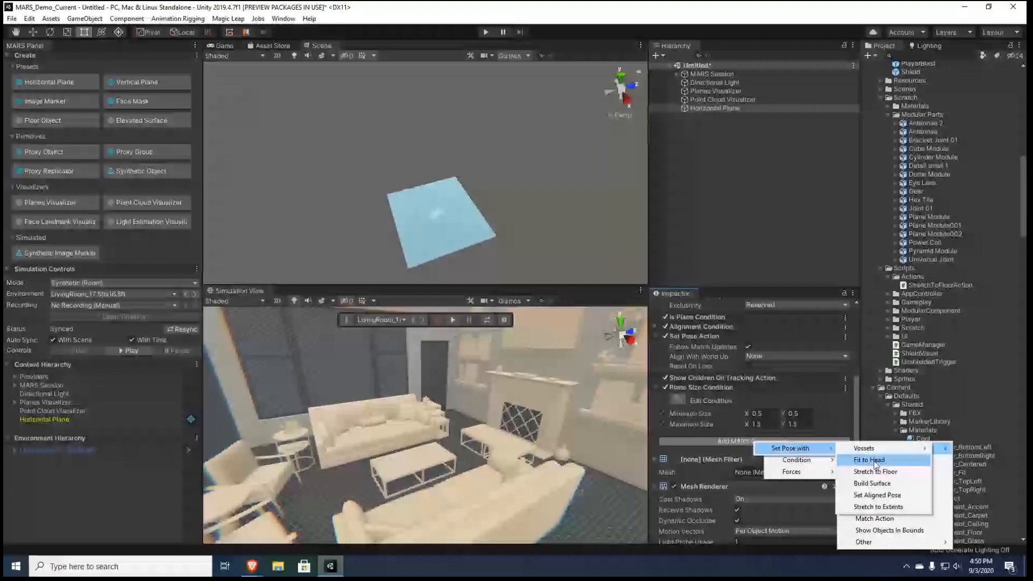
click(885, 487)
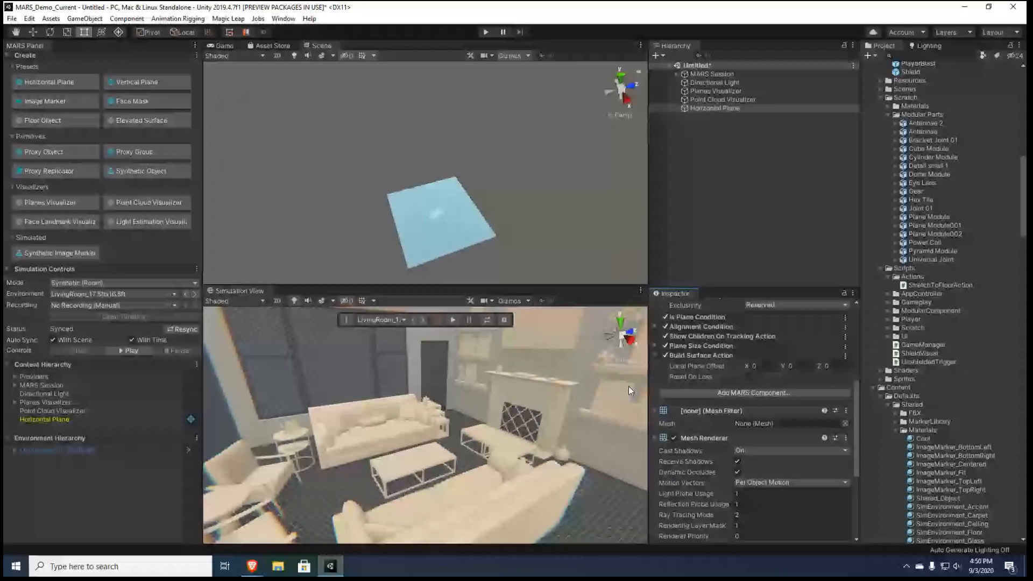
Locate the surface matched by the Horizontal Plane proxy in the simulated living room and view it from above
alt+drag(629, 386, 83, 419)
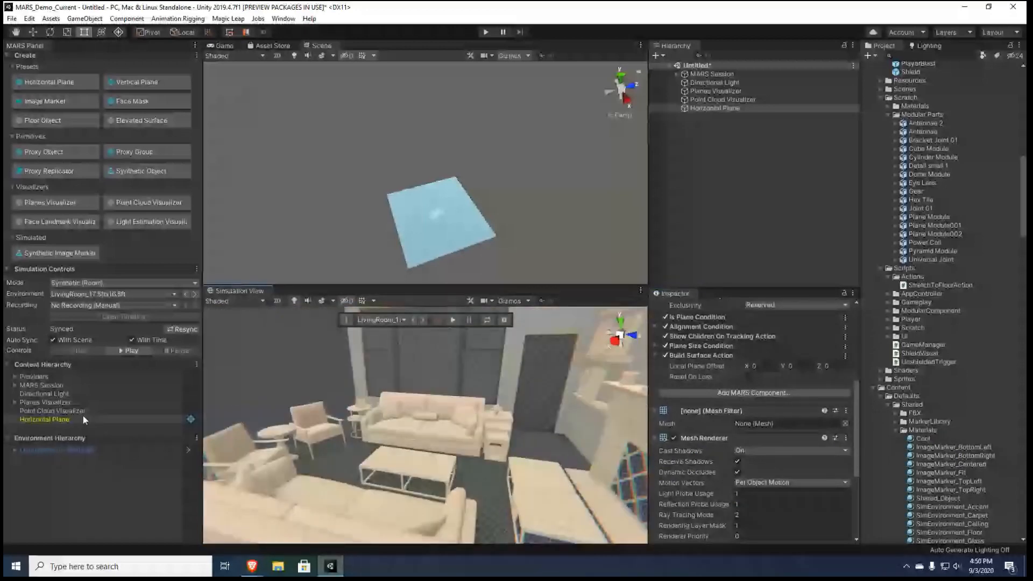
double_click(83, 420)
alt+drag(387, 409, 425, 436)
scroll(457, 446, down, 4)
alt+drag(484, 457, 411, 476)
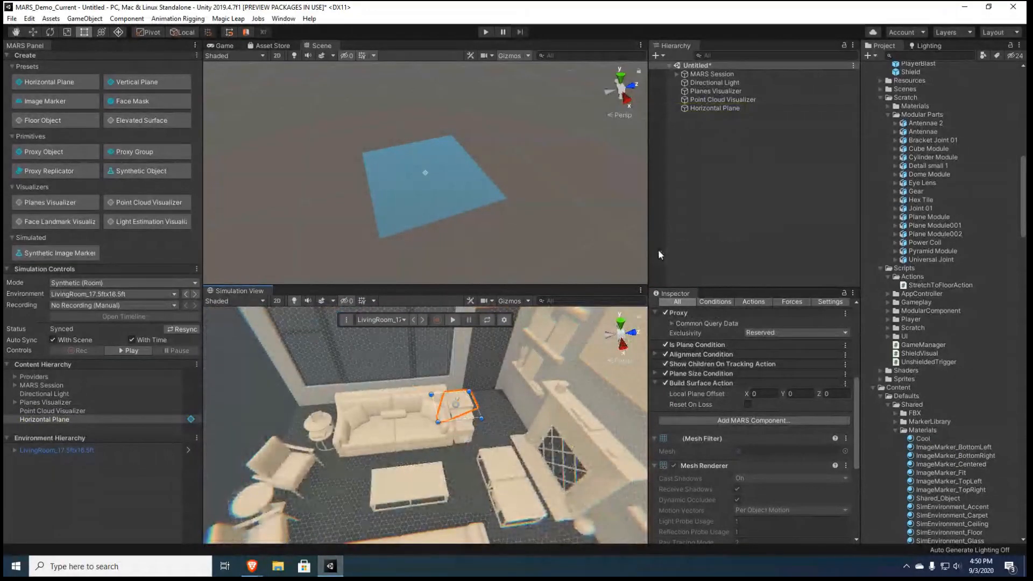
Compare the Horizontal Plane proxy with the coffee table and optimize its Plane Size Condition to 0.945 × 0.525 minimum and 1.575 × 0.875 maximum
click(715, 108)
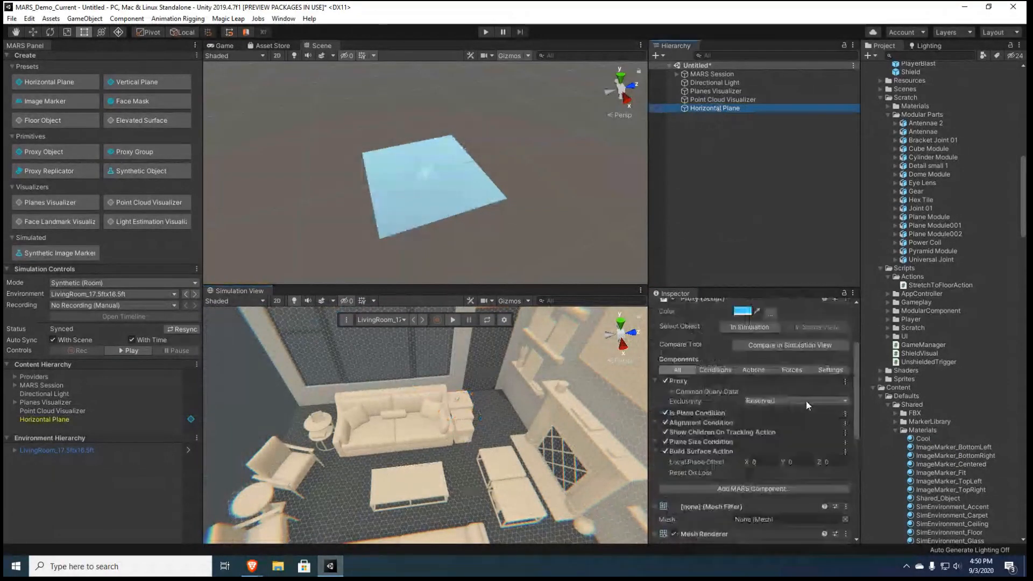
click(790, 433)
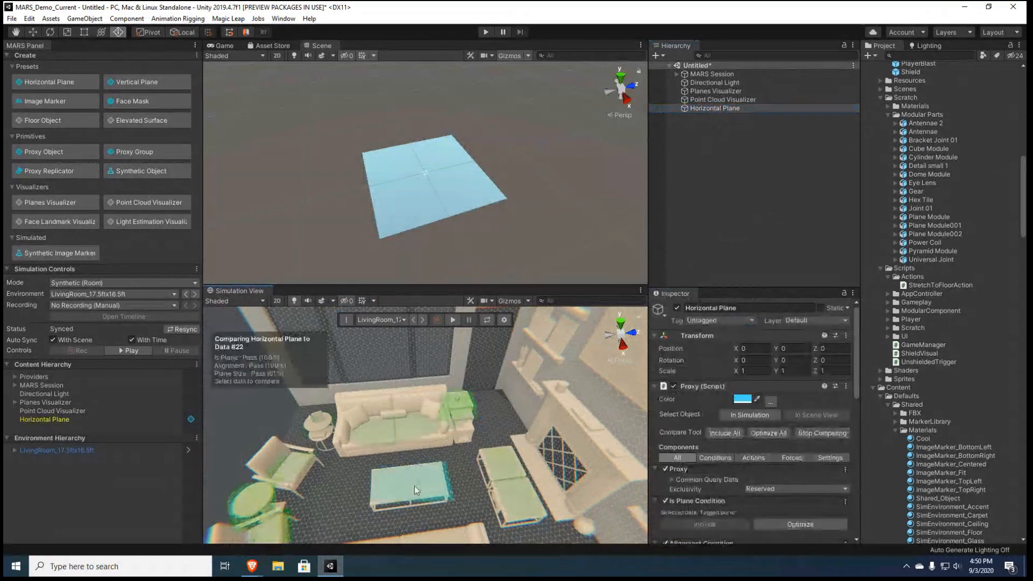
scroll(810, 490, down, 6)
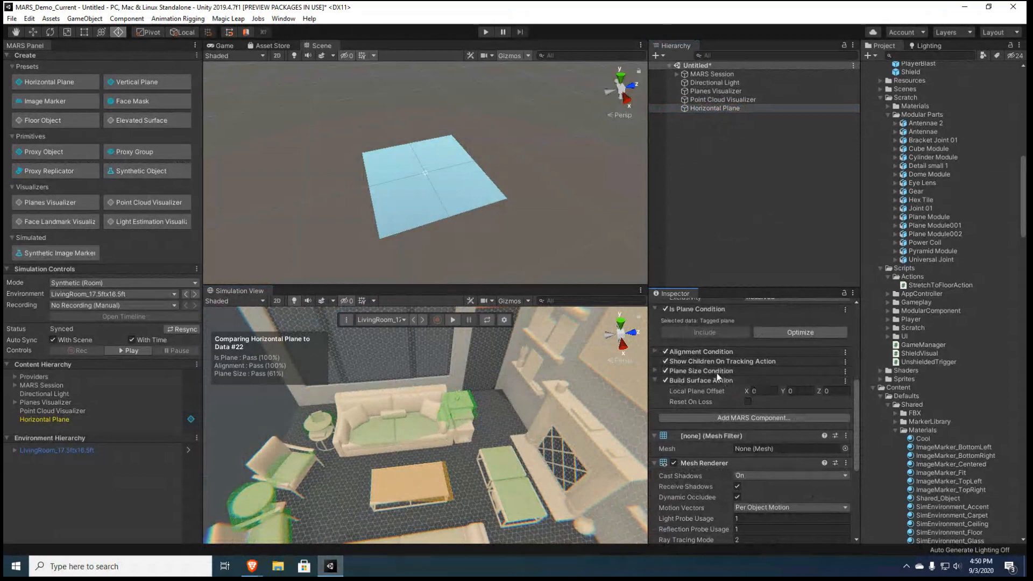
click(717, 372)
click(798, 430)
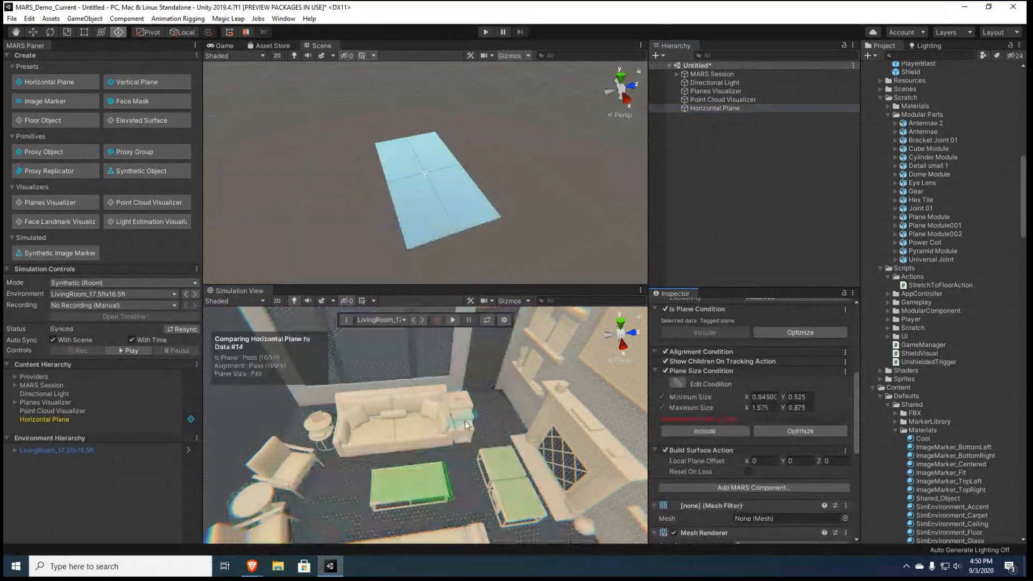
Disable the Planes Visualizer and inspect the surface built on the coffee table up close
click(55, 420)
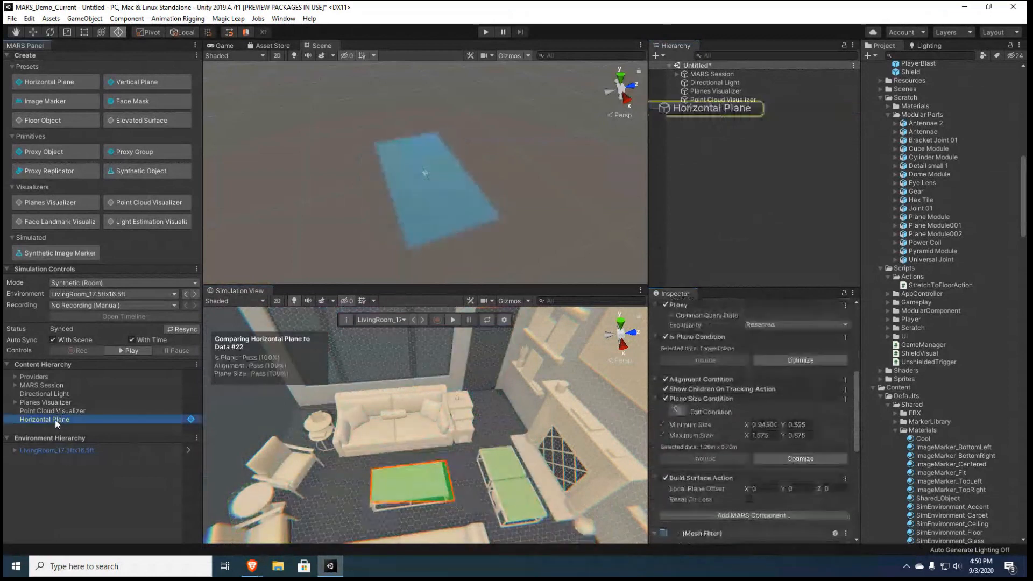
click(741, 164)
right_drag(483, 399, 522, 427)
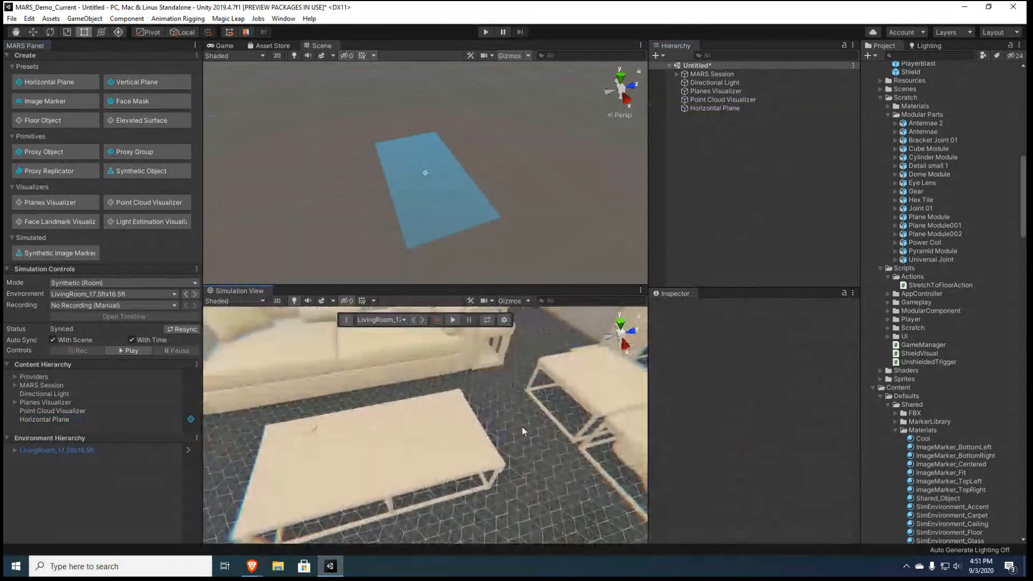
scroll(511, 385, up, 2)
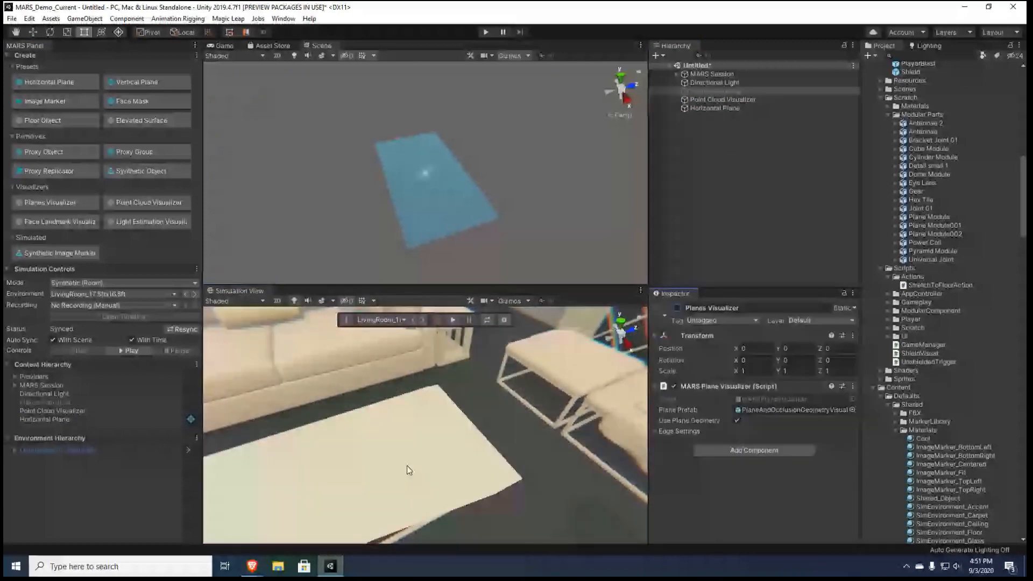
Add a Plane Landmarks Action to the Horizontal Plane proxy and create a Closest Point landmark in it
click(715, 108)
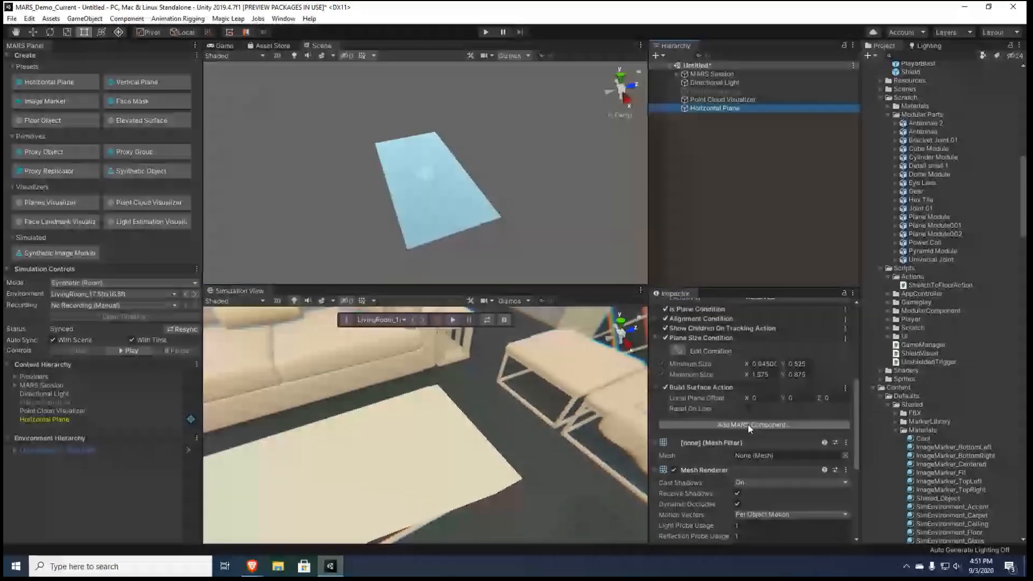
click(748, 424)
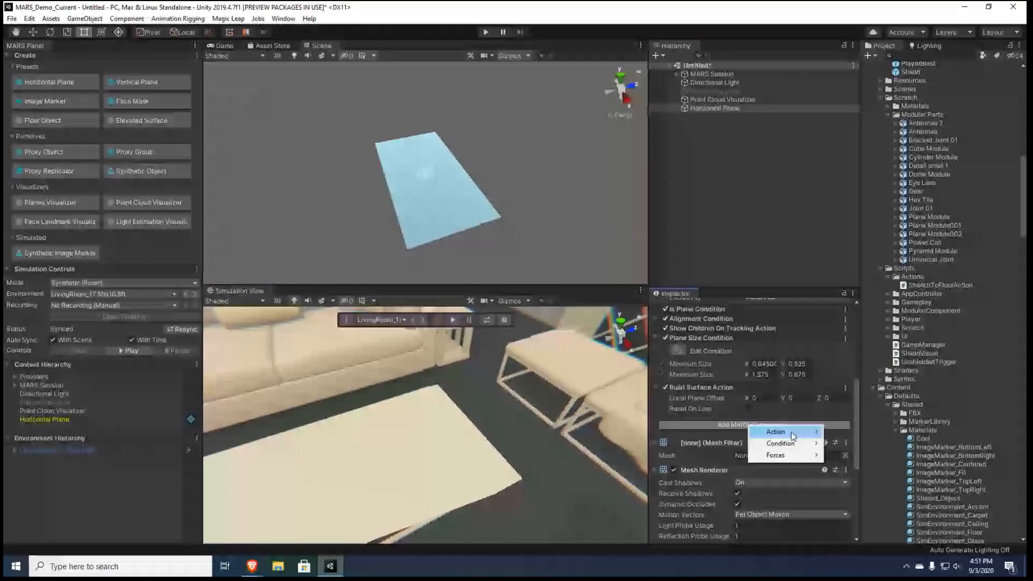
click(792, 433)
click(752, 454)
click(751, 452)
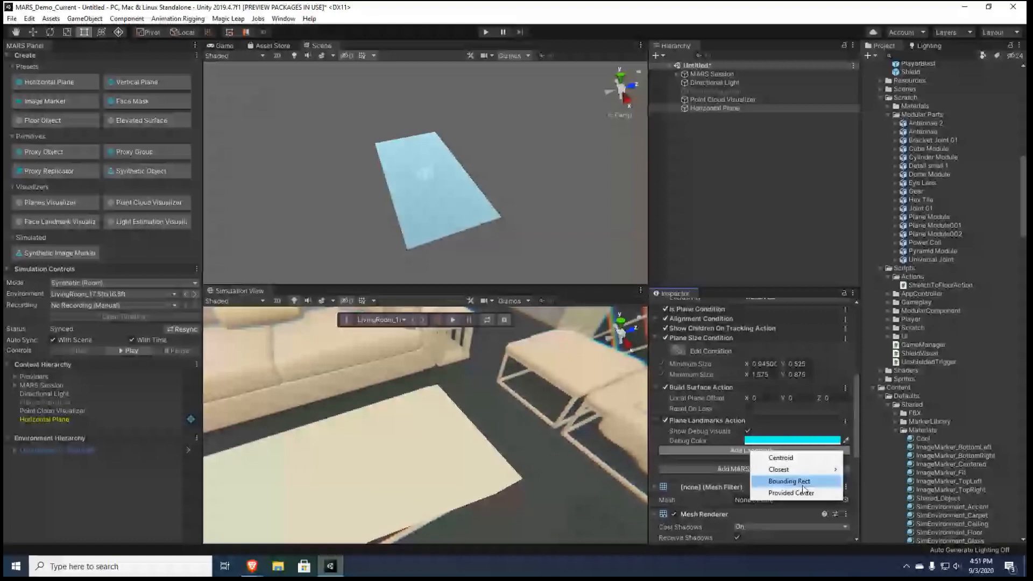
mouse_move(786, 473)
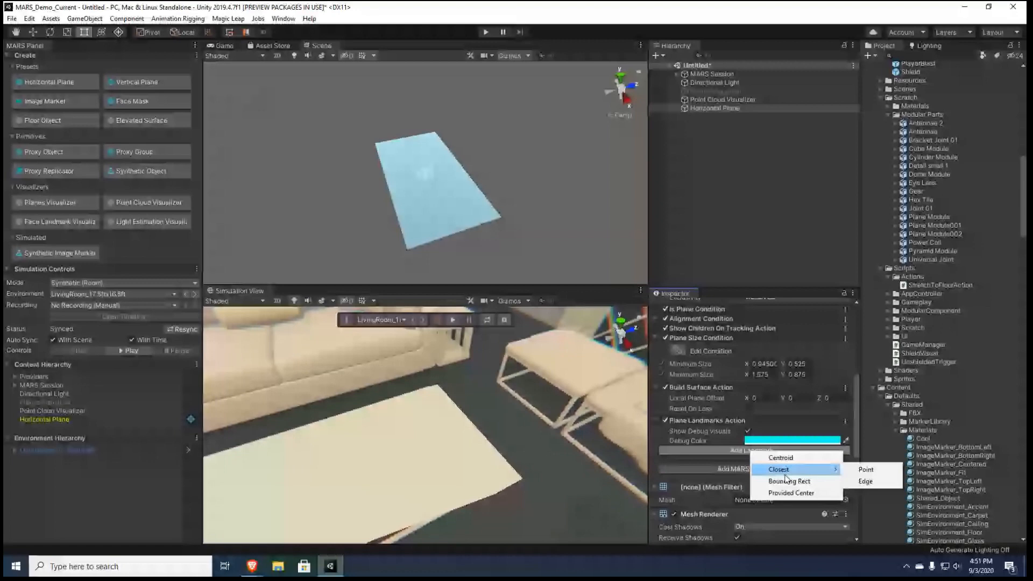
mouse_move(824, 470)
click(858, 469)
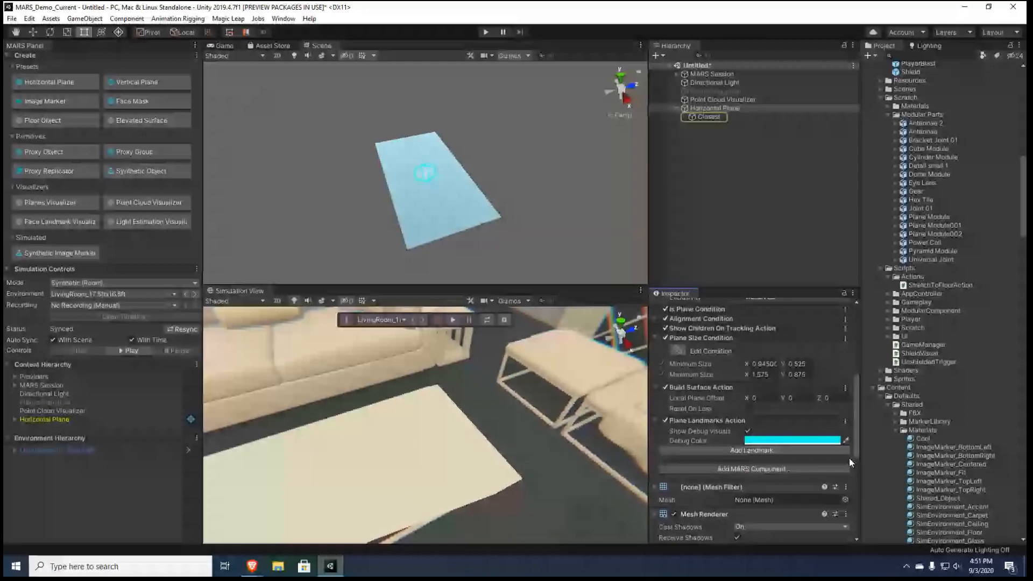
Place a Cube Module under the Closest landmark and scale it to 0.5 on all axes
click(709, 118)
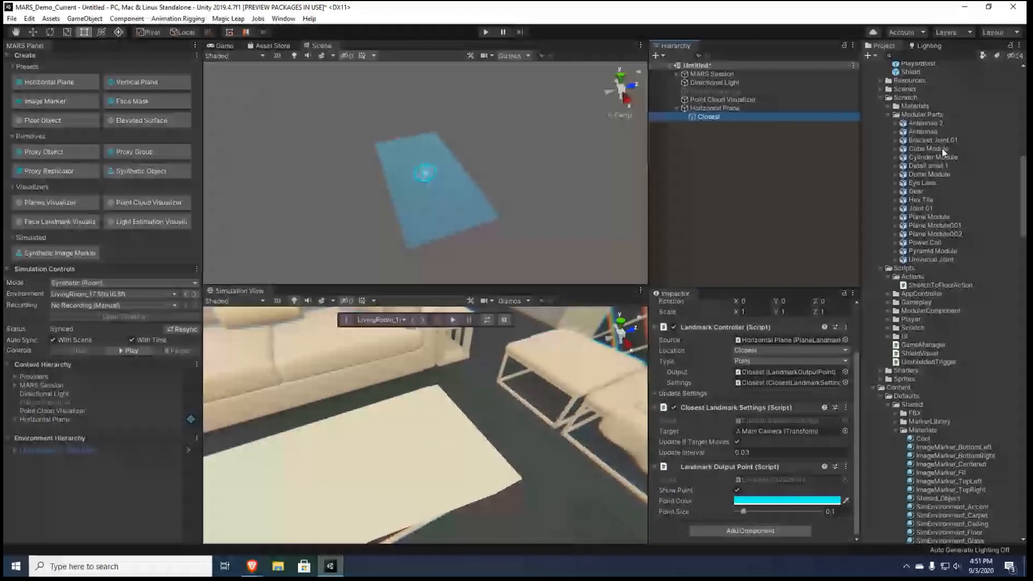
drag(941, 148, 708, 117)
click(760, 321)
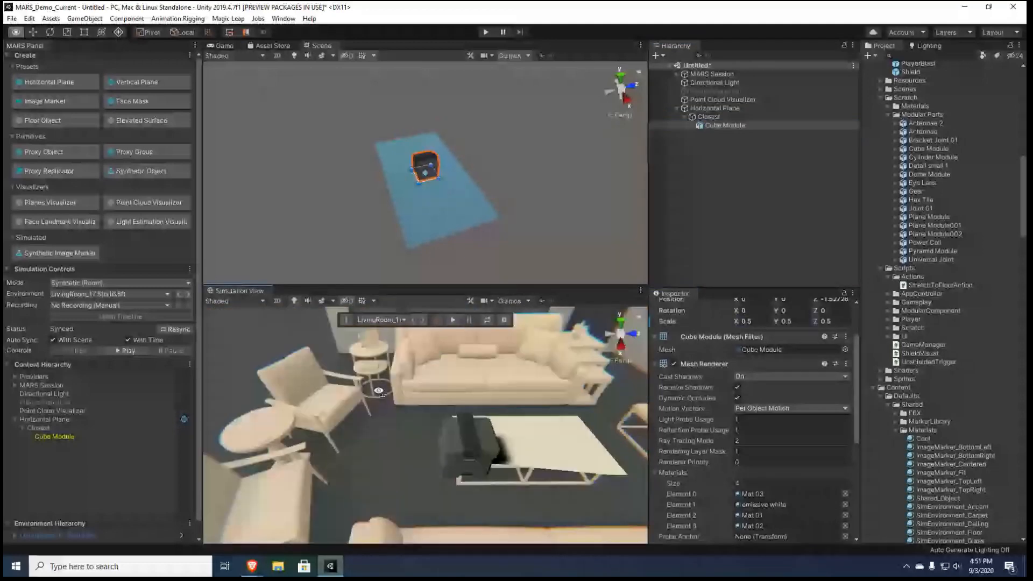
Check the cube beside the coffee table in the simulation and set its Z position to 0
right_drag(379, 391, 378, 391)
key(d)
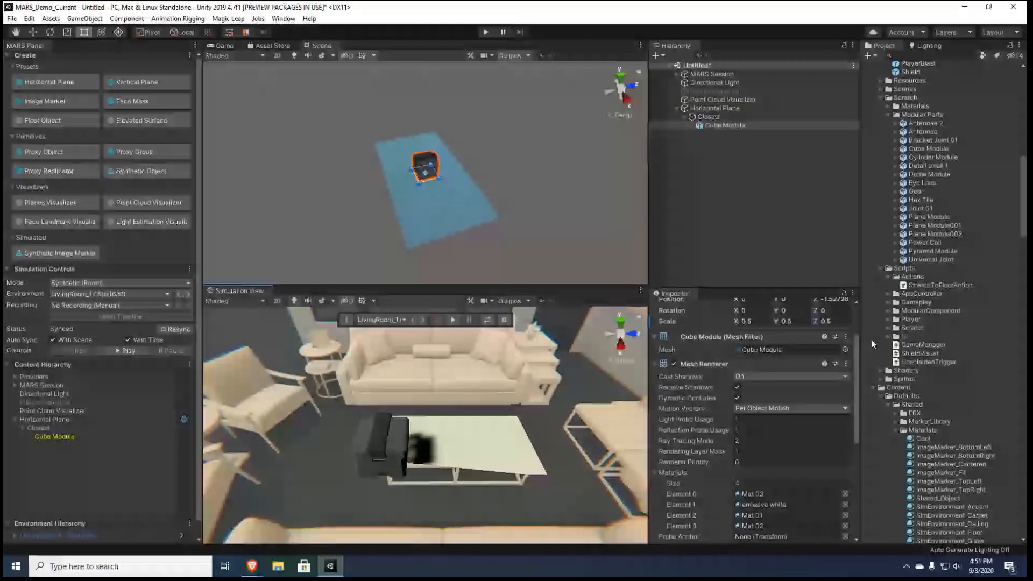
scroll(834, 357, up, 3)
click(834, 358)
text(0)
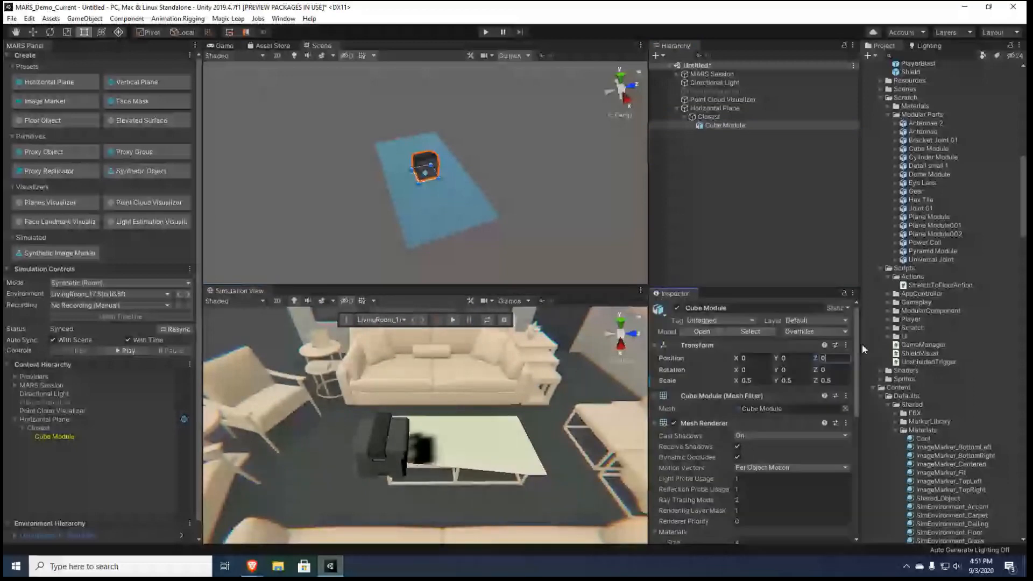
Run the simulation in Device View and move around the coffee table to examine how the cube follows the camera
click(708, 117)
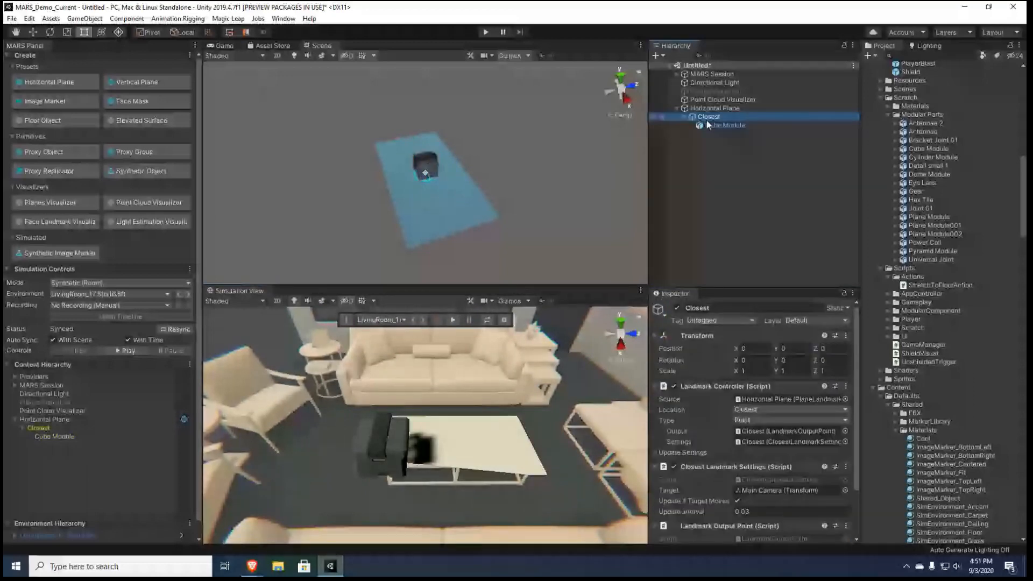
click(380, 319)
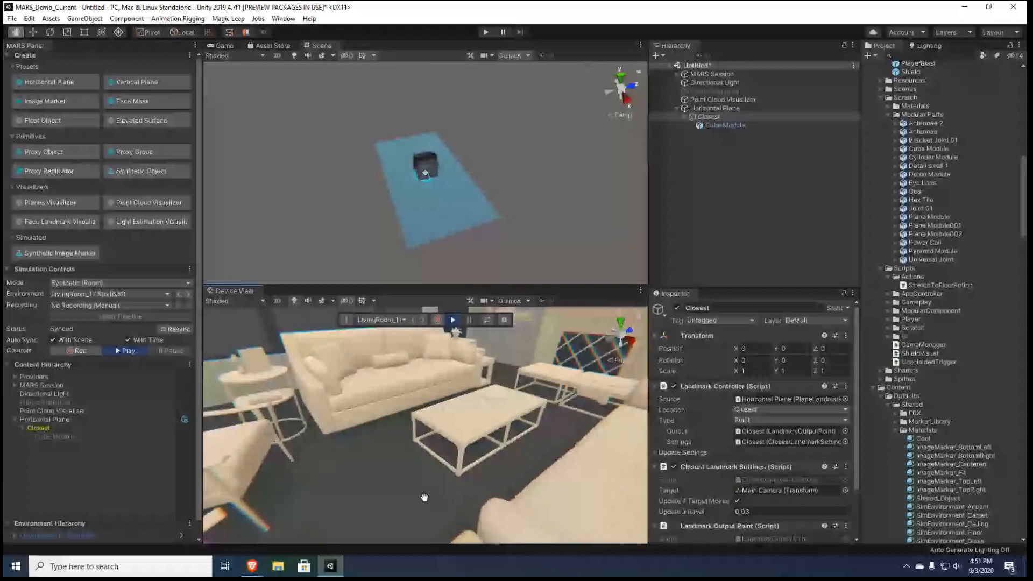
right_drag(424, 497, 404, 521)
key(w)
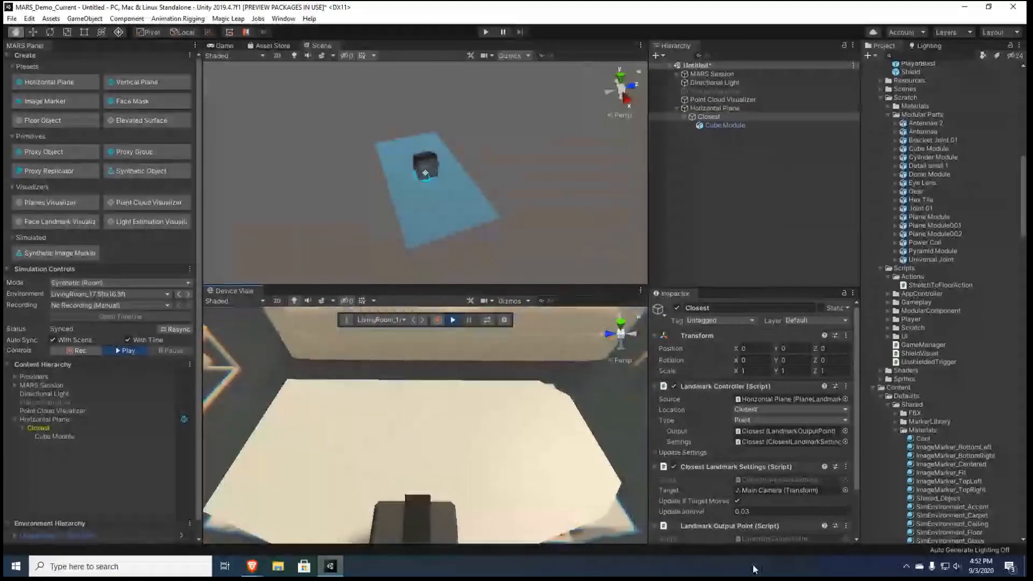
right_drag(754, 567, 706, 553)
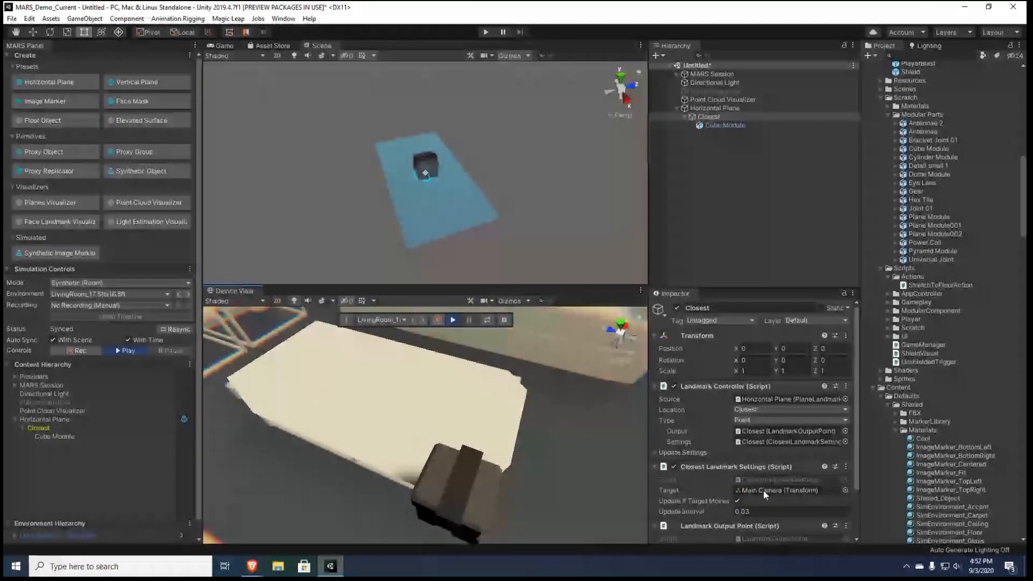
middle_drag(525, 413, 470, 389)
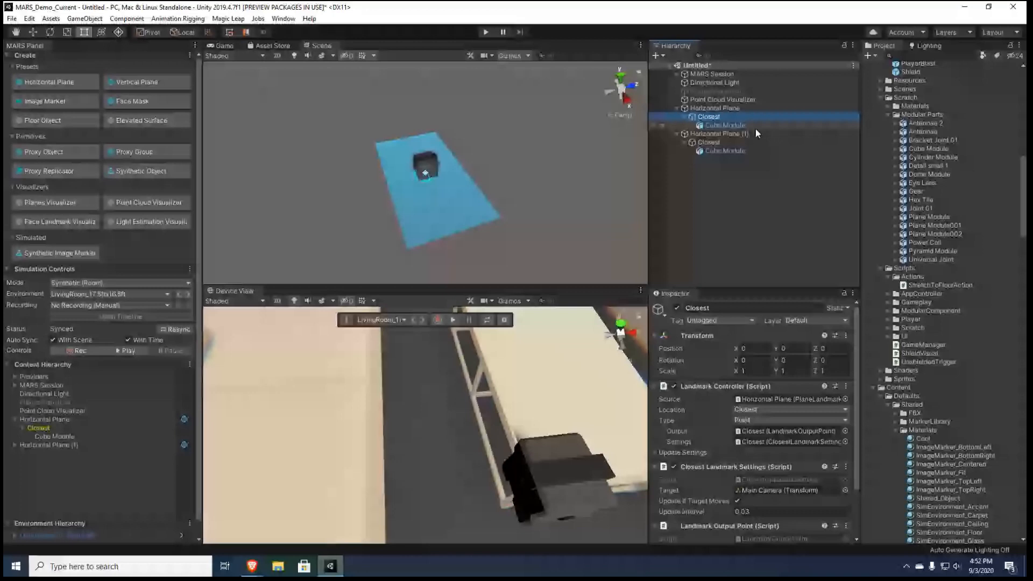
Set the target of the second Horizontal Plane's Closest landmark to the Cube Module under the first Horizontal Plane
scroll(851, 411, down, 2)
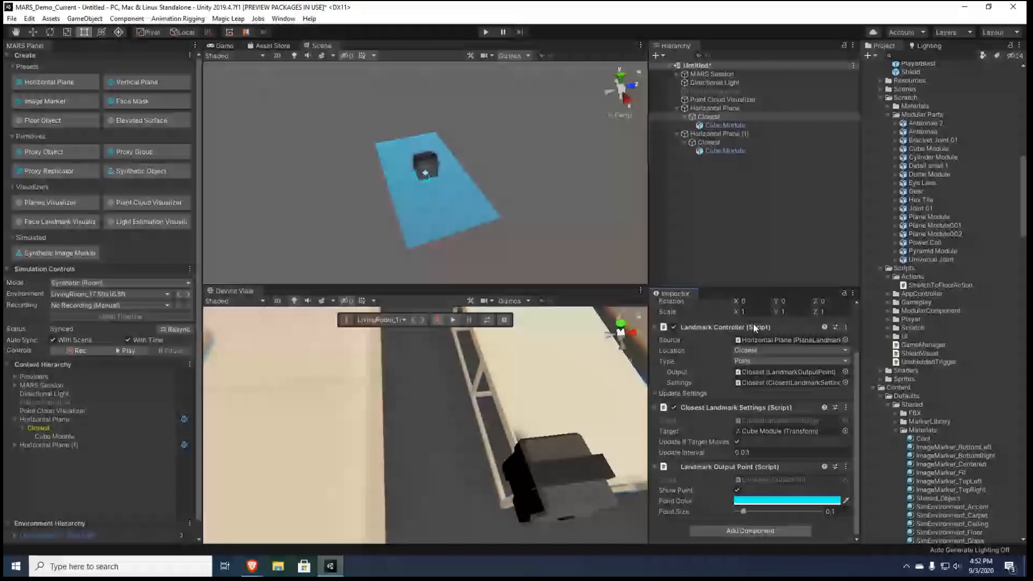
click(706, 142)
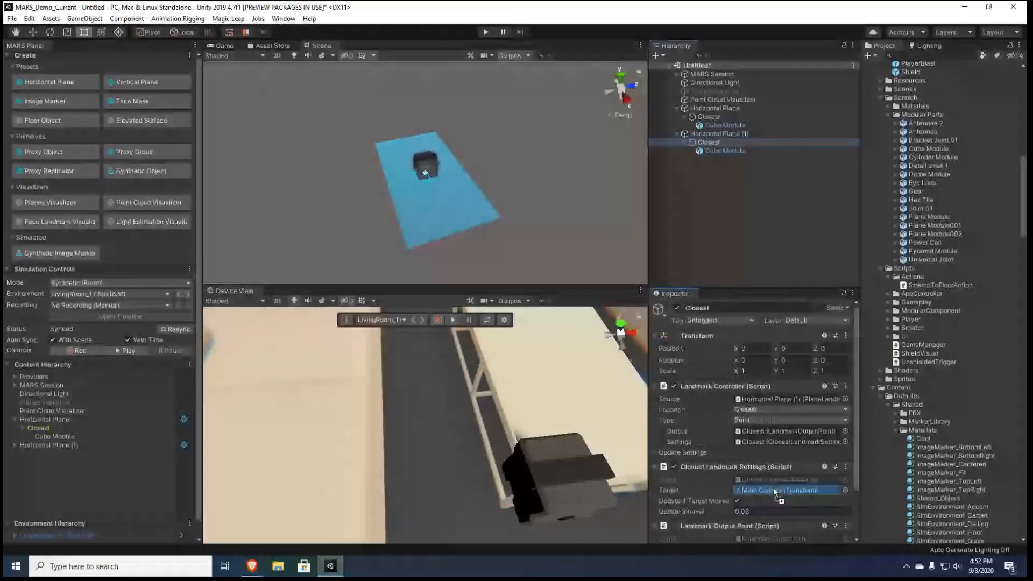
drag(773, 491, 772, 488)
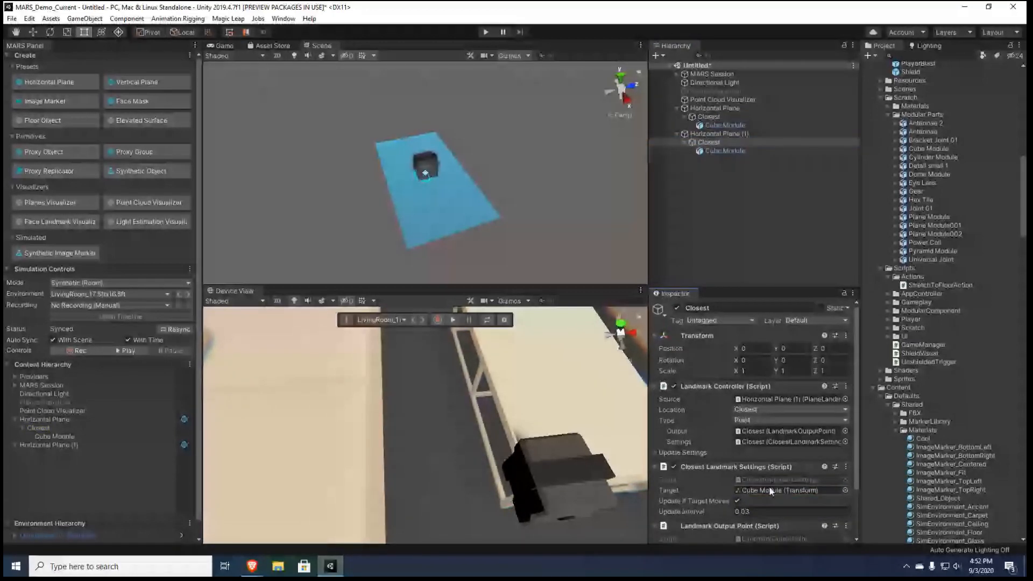
Run the simulation in Device View and inspect the second Horizontal Plane's simulated landmark and cube near the coffee table
click(454, 318)
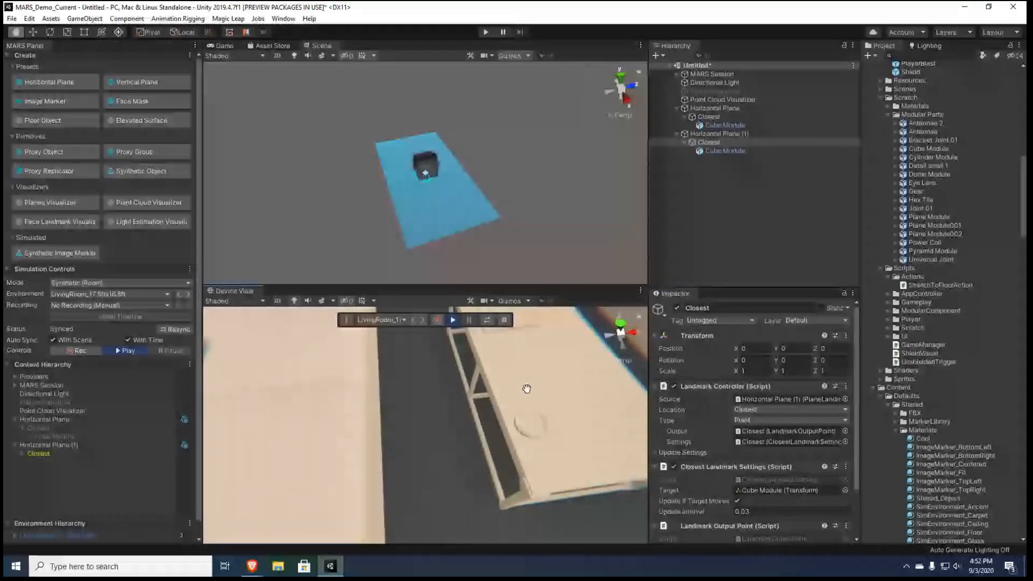
right_drag(527, 388, 356, 350)
drag(356, 350, 425, 341)
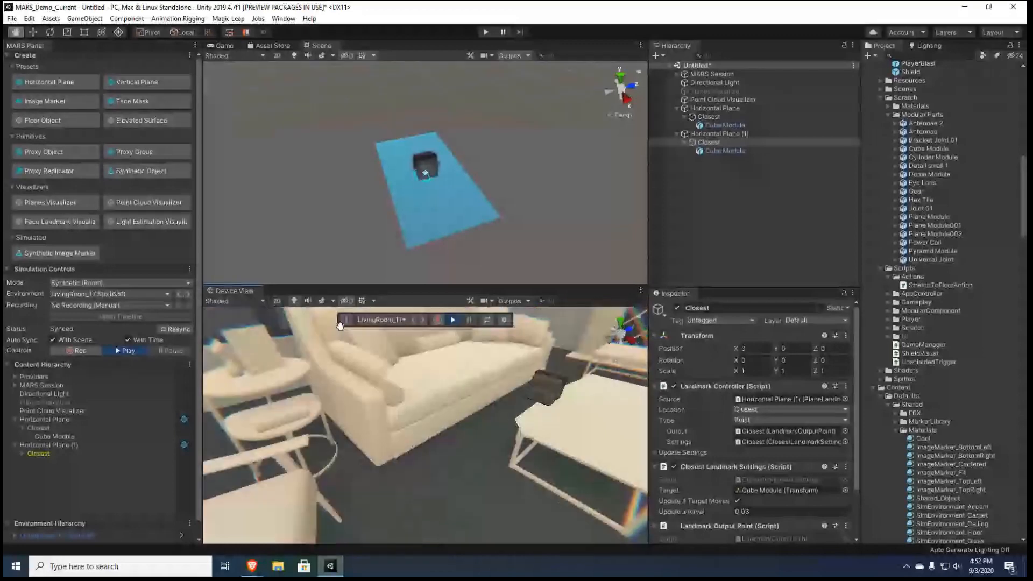
click(24, 453)
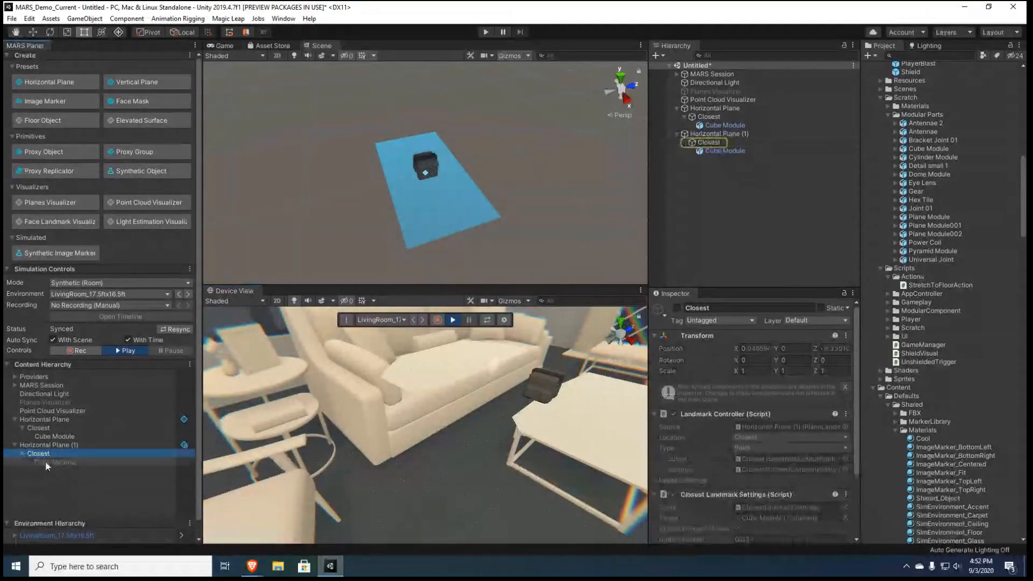
double_click(105, 445)
right_drag(427, 421, 551, 456)
key(w)
click(454, 324)
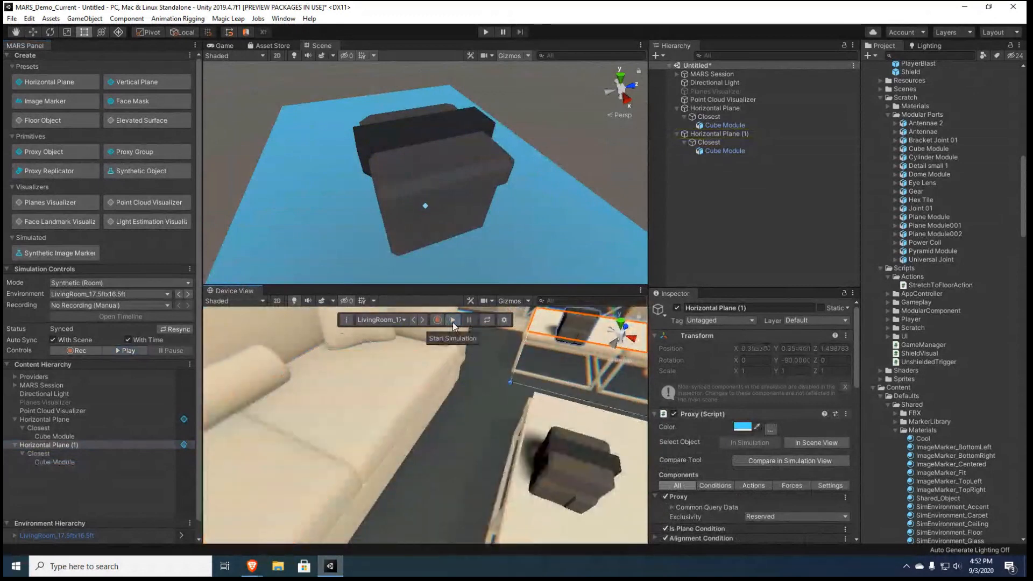
Run the simulation again and move around the coffee table to examine how the second cube follows the first
click(453, 322)
middle_drag(451, 417, 397, 444)
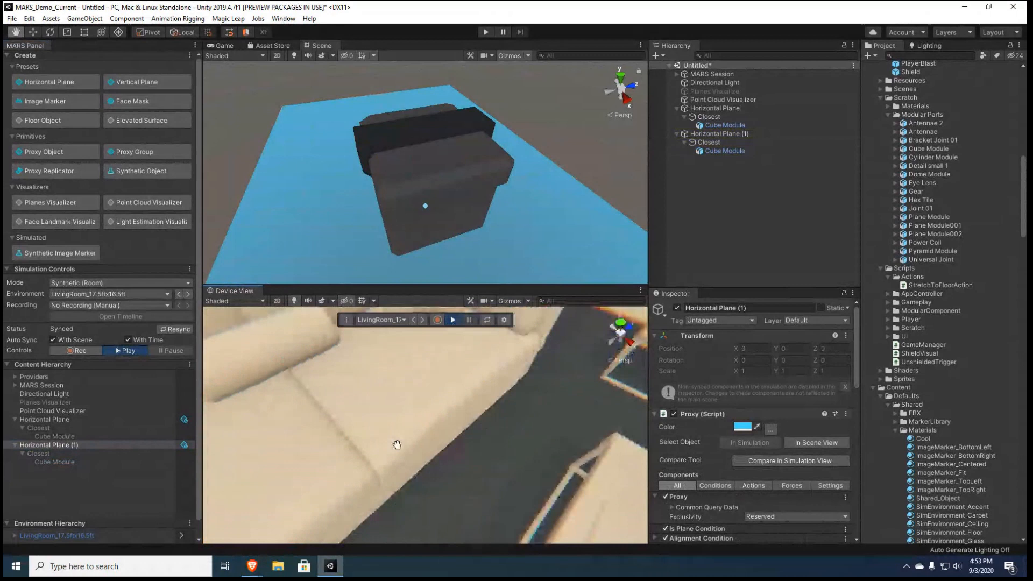
right_drag(397, 444, 484, 396)
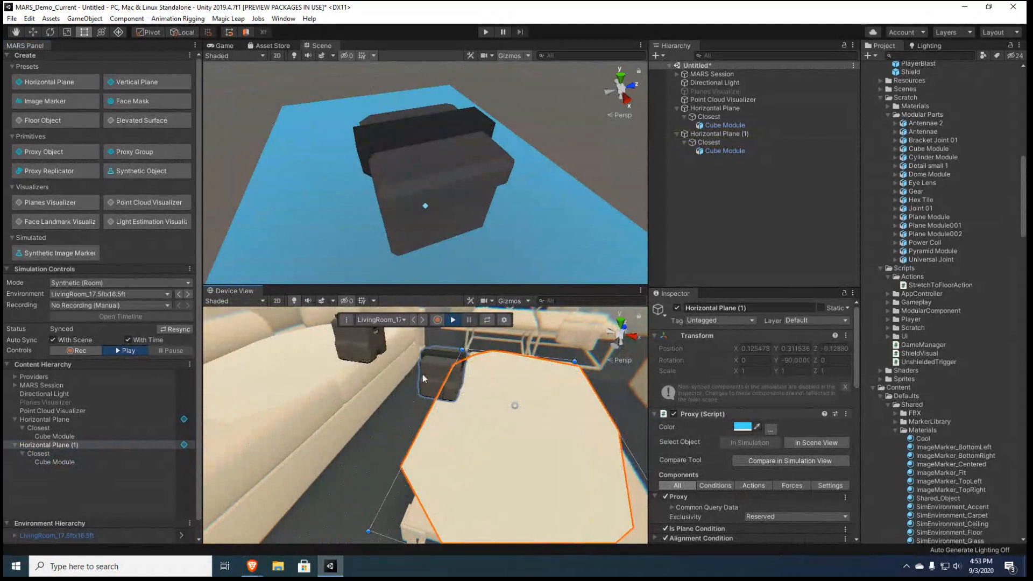
click(453, 322)
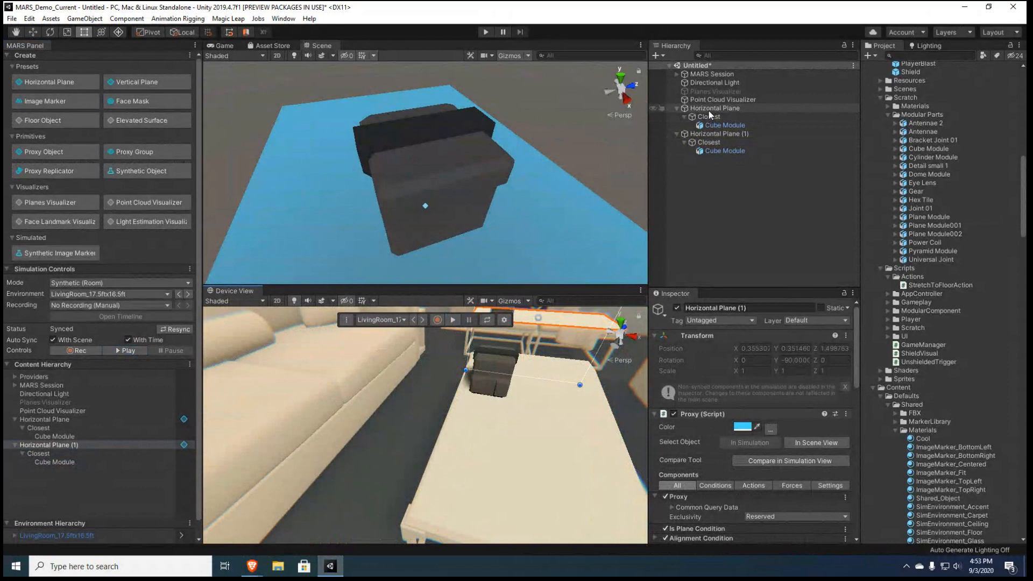
Delete both Horizontal Plane proxies with their landmarks and cubes from the scene
click(709, 110)
key(Delete)
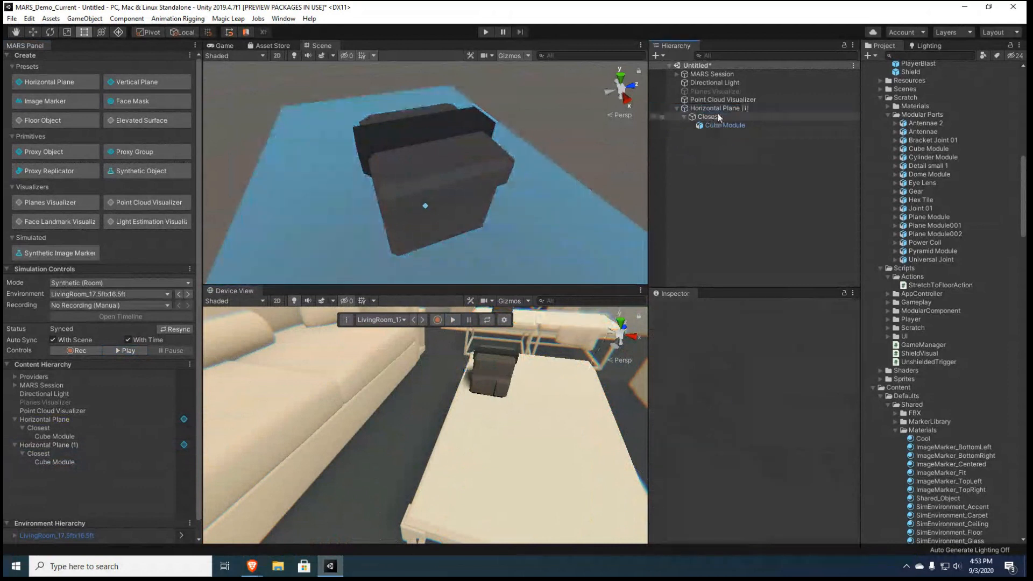
click(717, 110)
key(Delete)
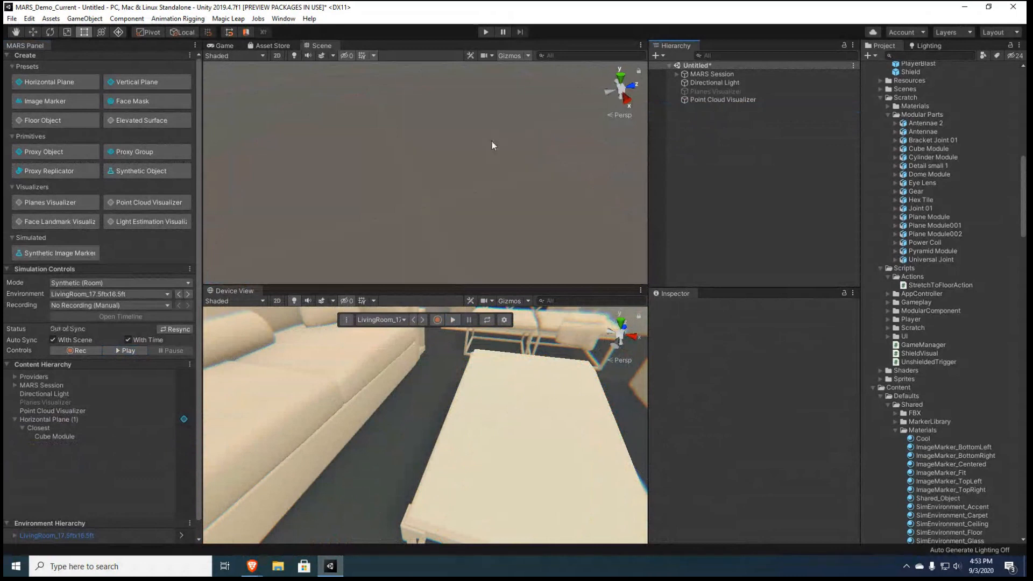
Open the Proxy Rule Set window and add a rule for every horizontal surface
click(283, 18)
mouse_move(338, 73)
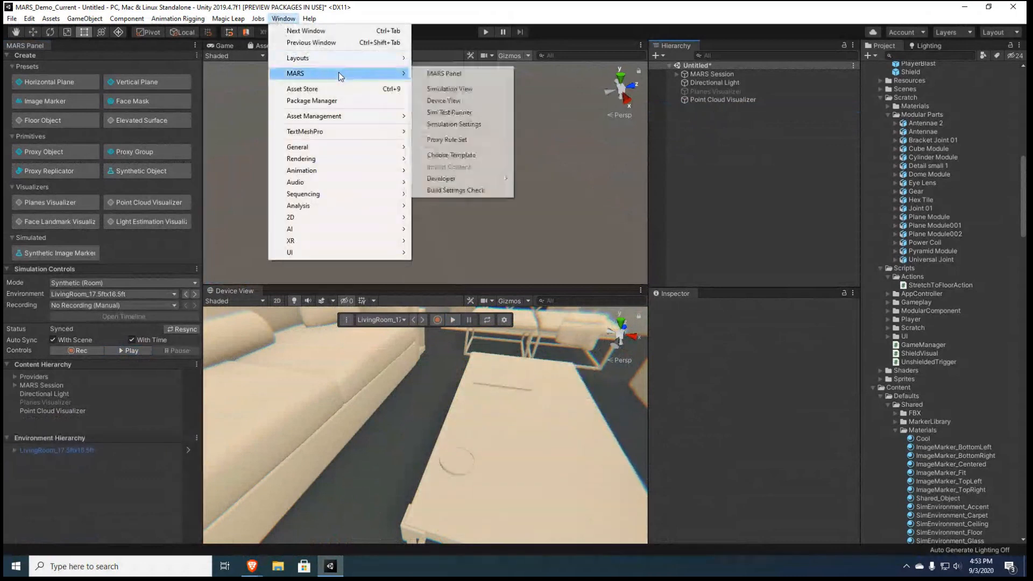
click(450, 140)
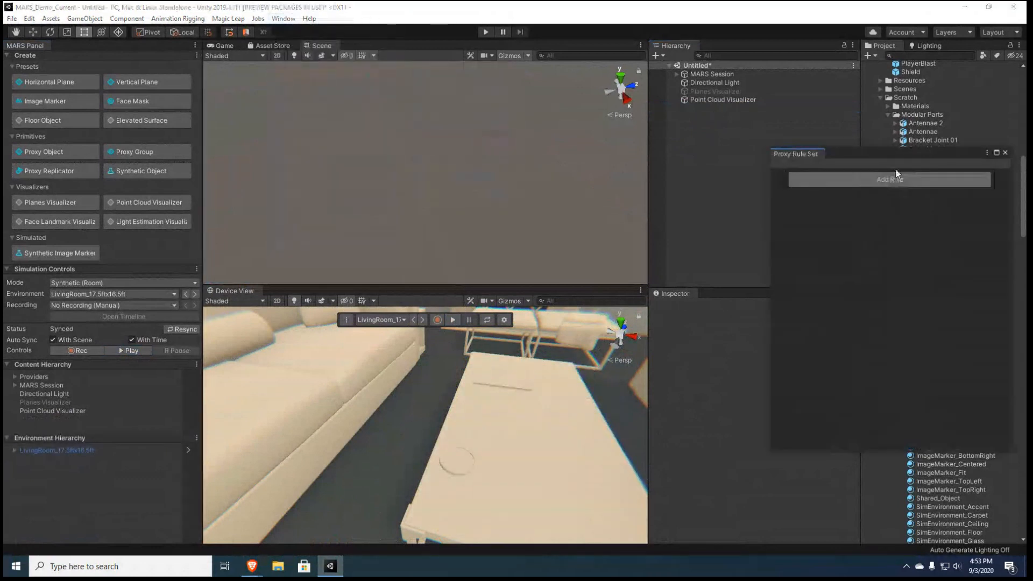
click(896, 180)
drag(890, 158, 353, 240)
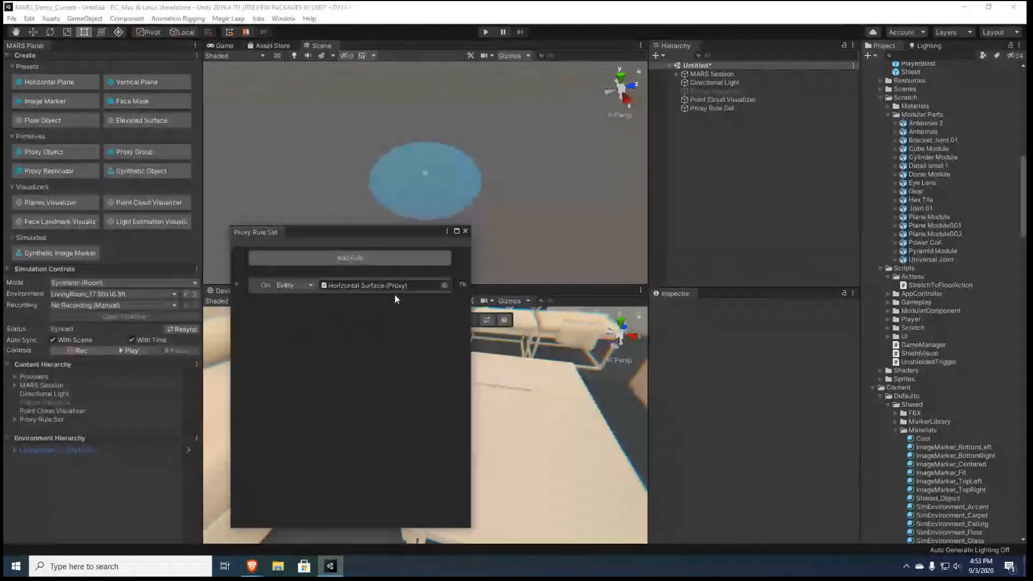
Add Build Surface content to the Horizontal Surface rule, painted with the StandardWhite material
right_click(267, 289)
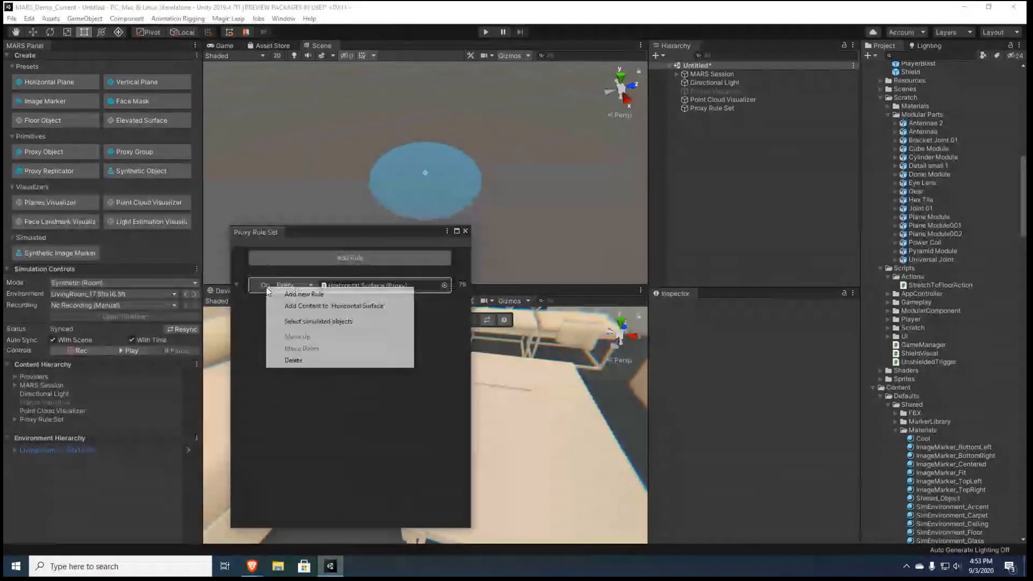
click(291, 306)
click(294, 329)
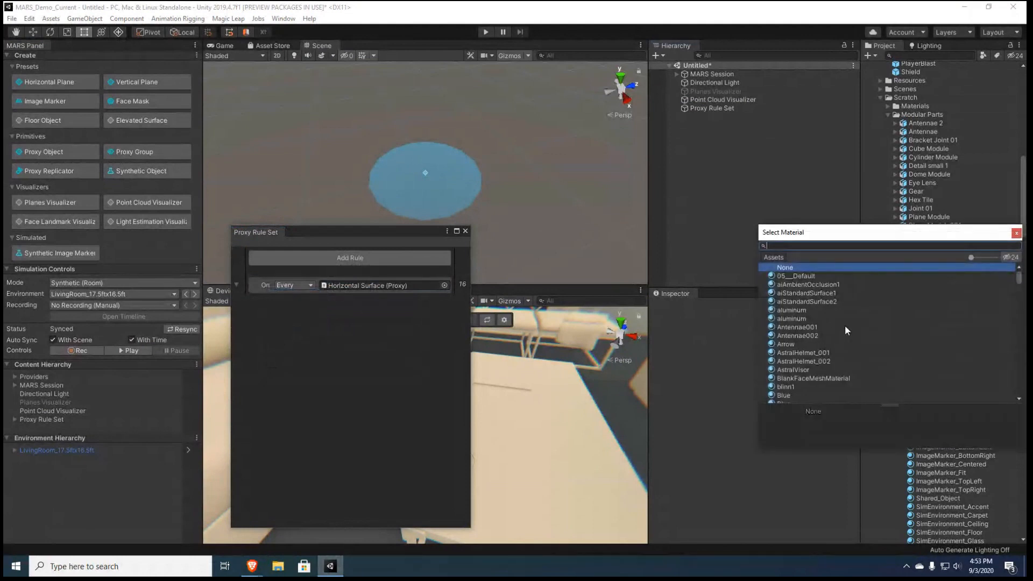
text(stn)
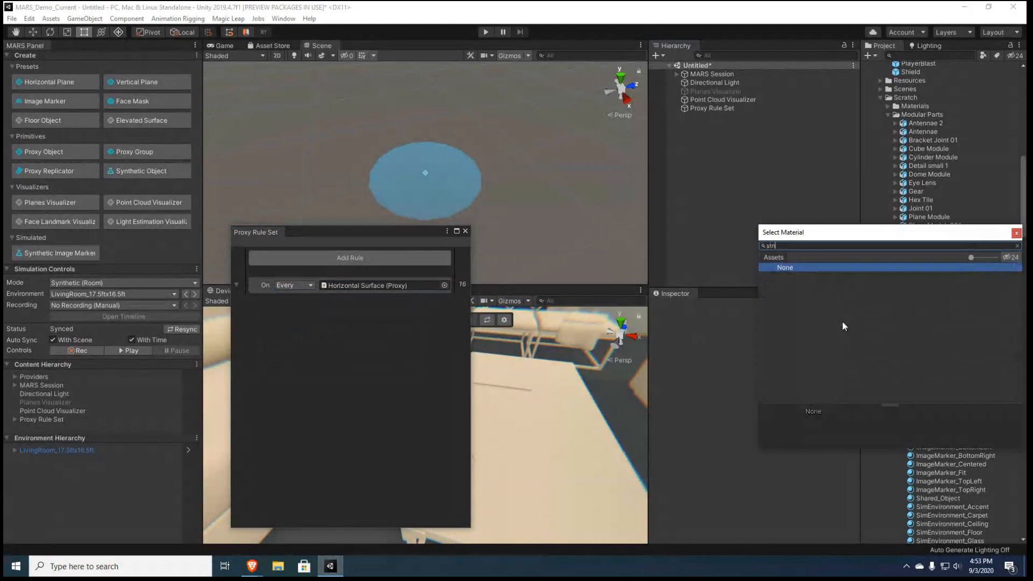
double_click(806, 324)
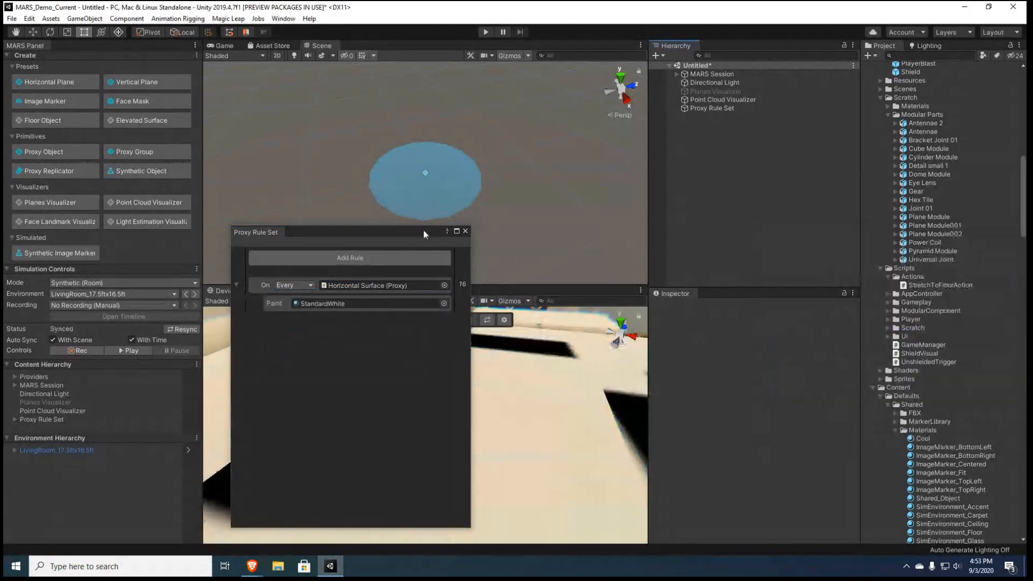
drag(422, 234, 714, 299)
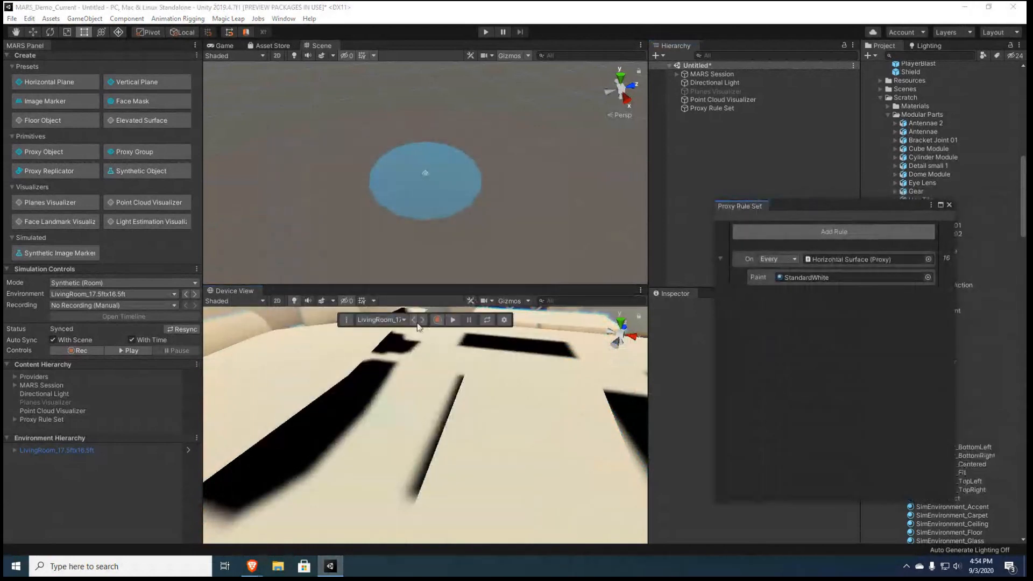
Change the view type from Device to Simulation to look at the painted surfaces across the living room
click(346, 319)
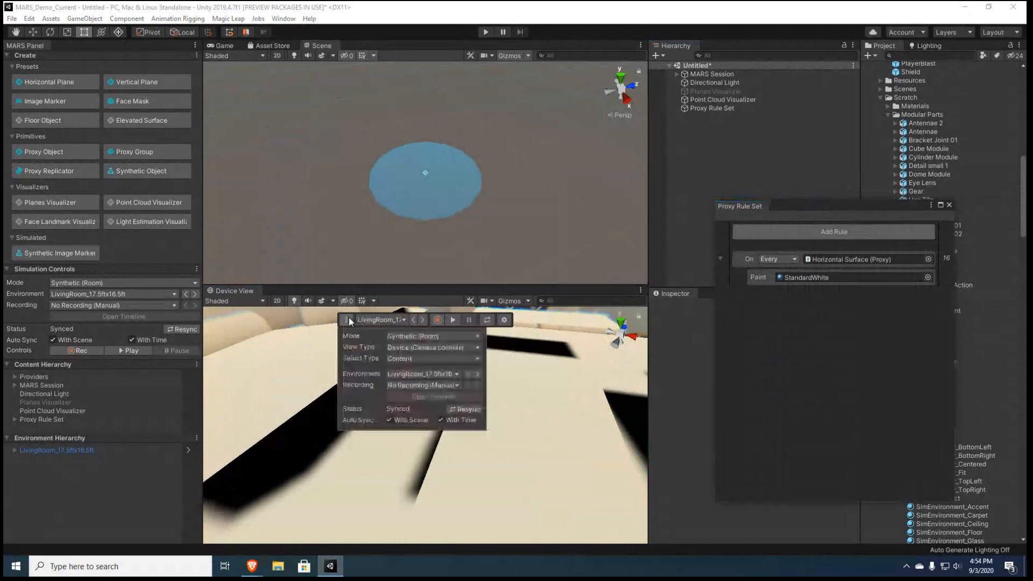
click(432, 347)
click(436, 360)
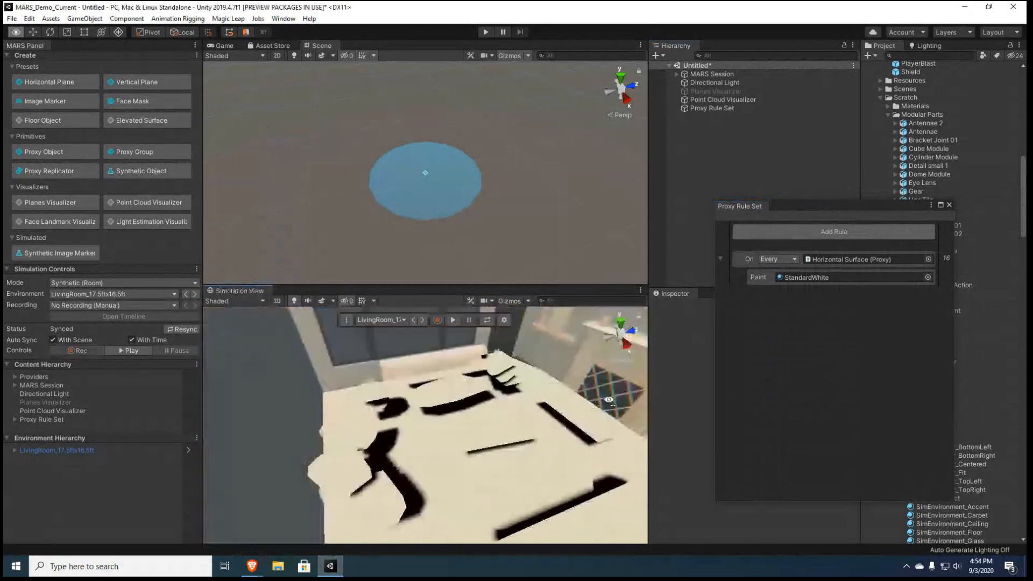
Make the Horizontal Surface rule apply to One surface
click(795, 259)
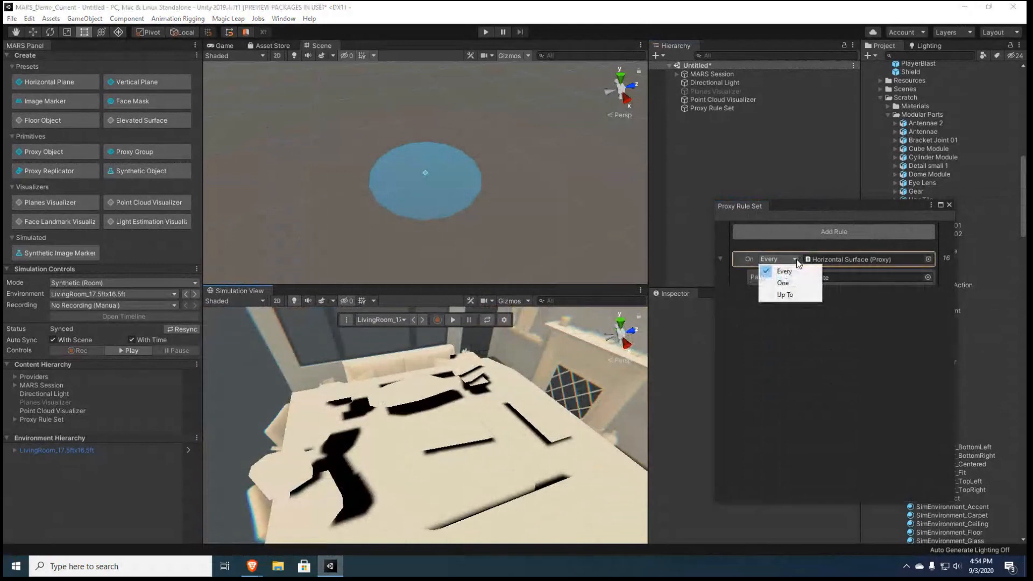
click(783, 283)
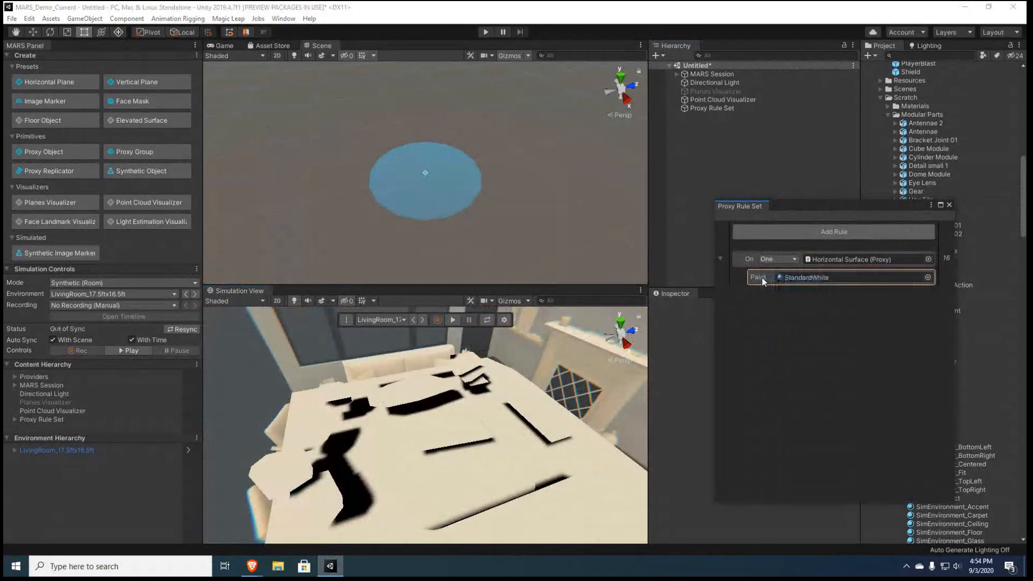
click(848, 274)
Add a Plane Size Condition to the Horizontal Surface proxy and enable its maximum size of 1.5 by 1.5
drag(842, 208, 515, 234)
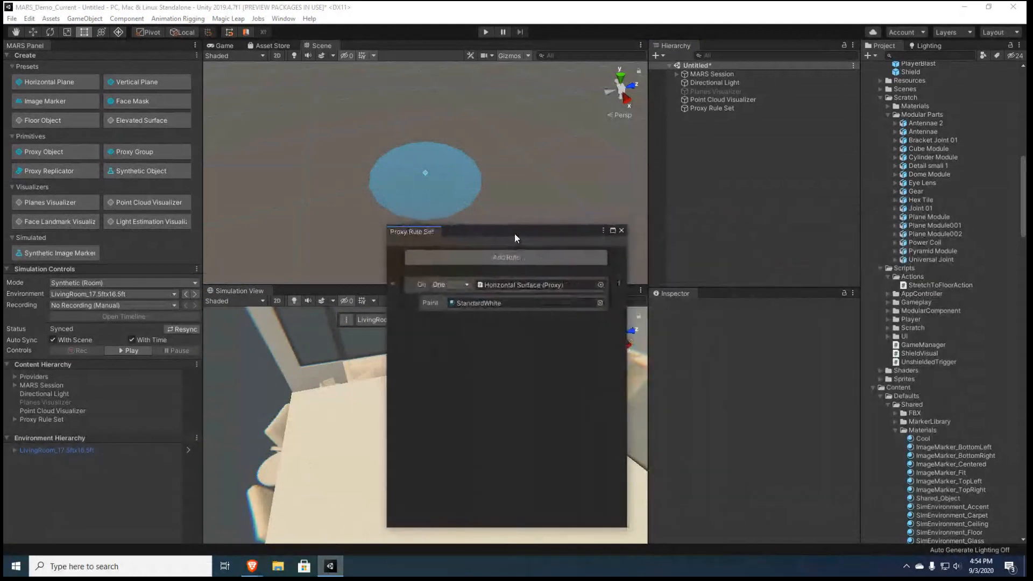
click(519, 284)
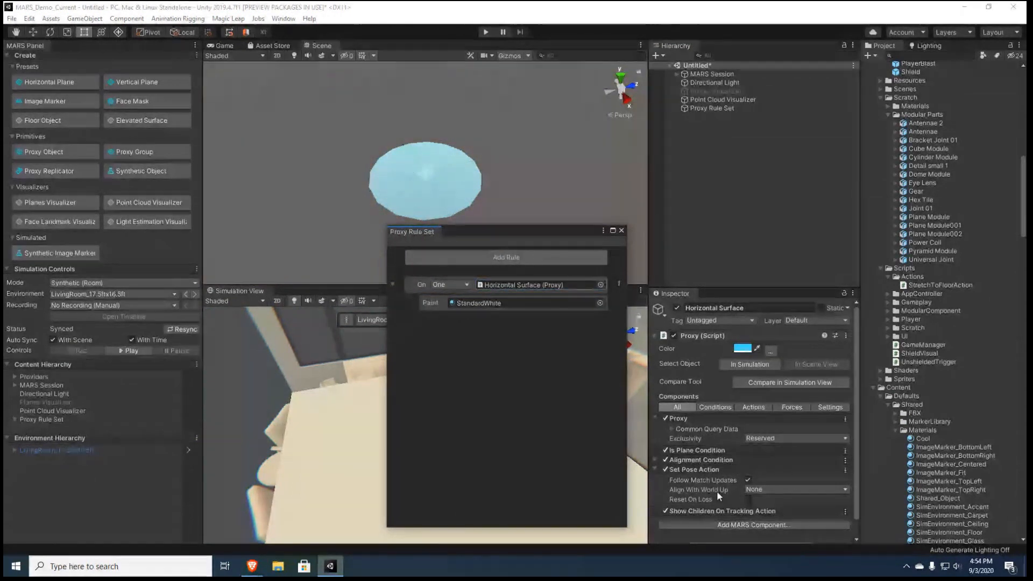
click(738, 524)
mouse_move(801, 504)
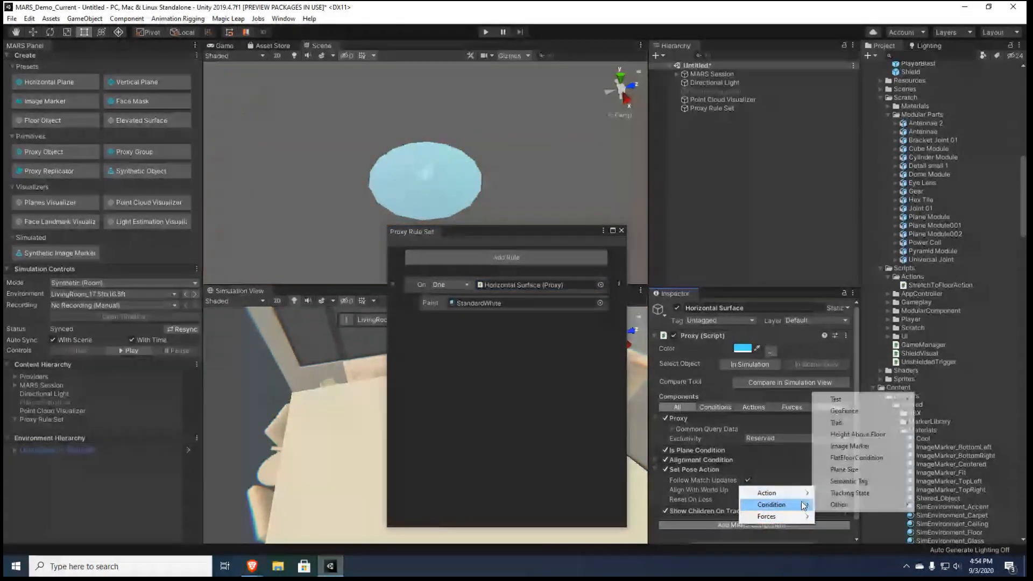
click(885, 503)
scroll(787, 483, down, 3)
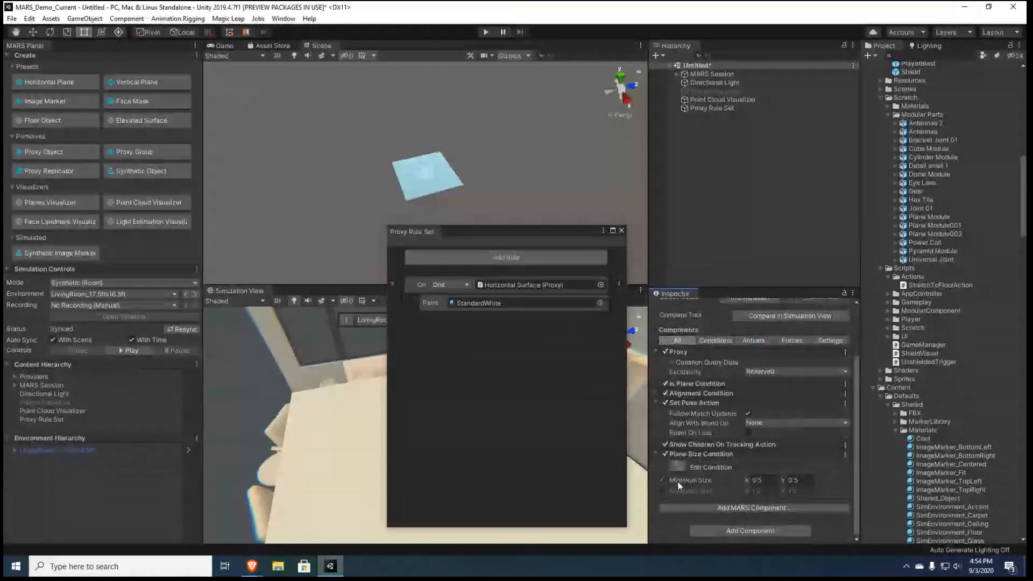
drag(547, 230, 838, 182)
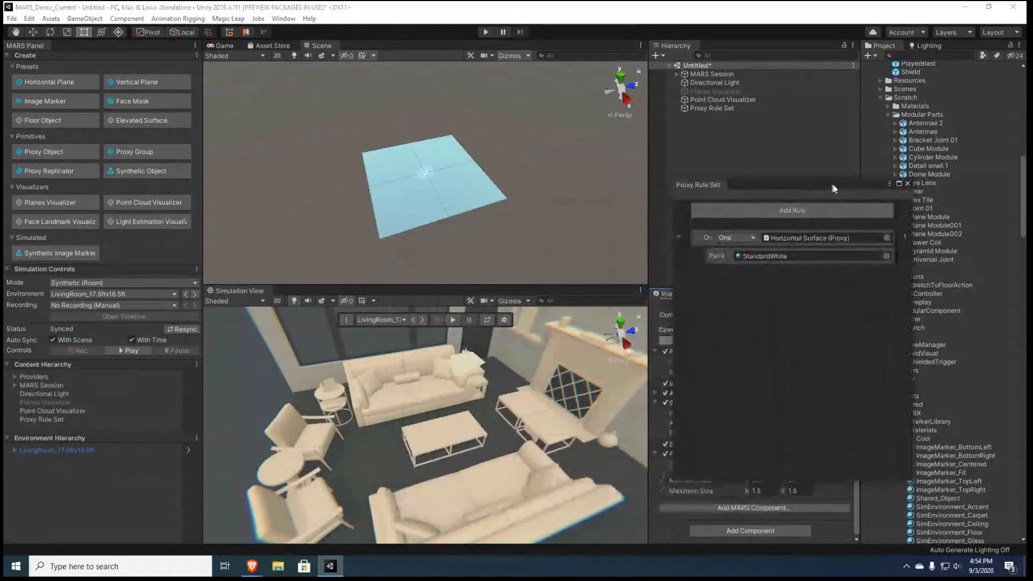
scroll(419, 391, up, 5)
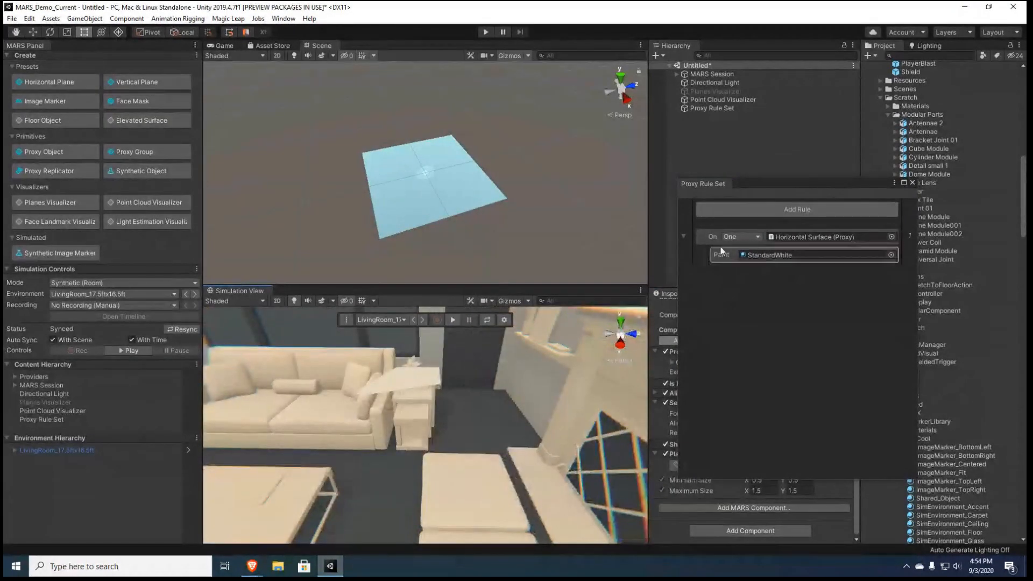
Add Spawn Object content to the Horizontal Surface rule, using the Cube Module
click(811, 191)
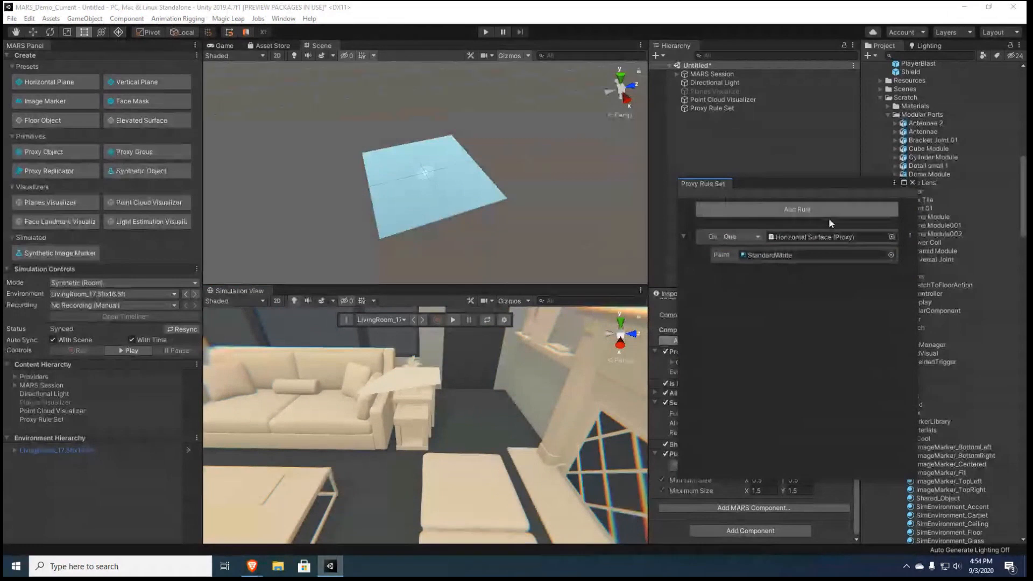
right_click(706, 237)
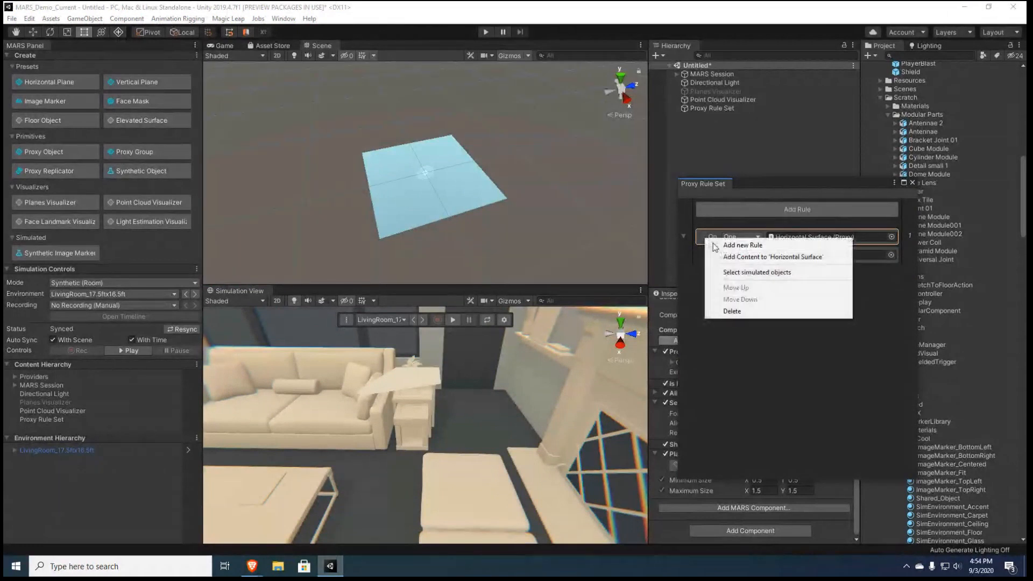
click(742, 257)
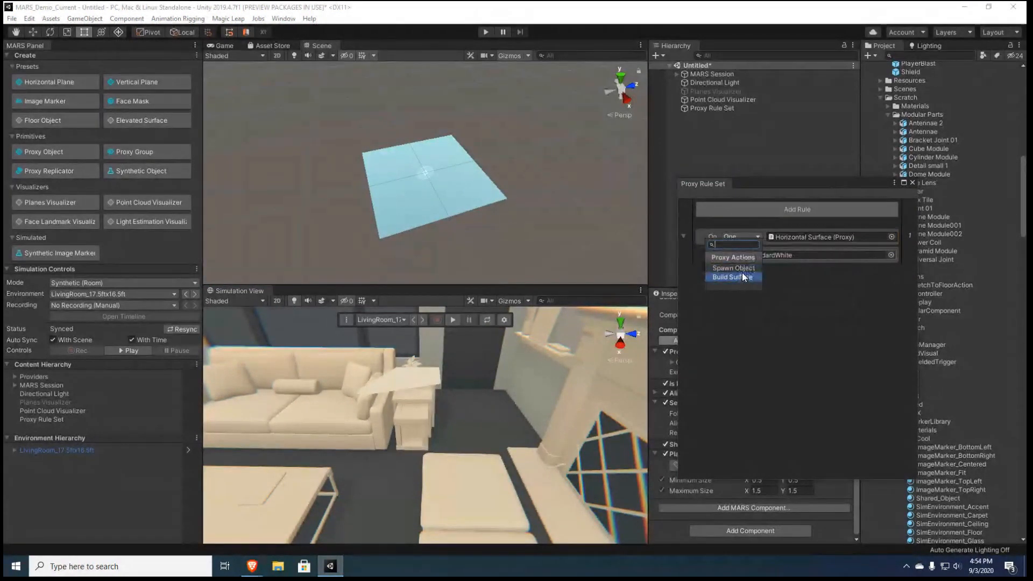
click(741, 273)
text(c)
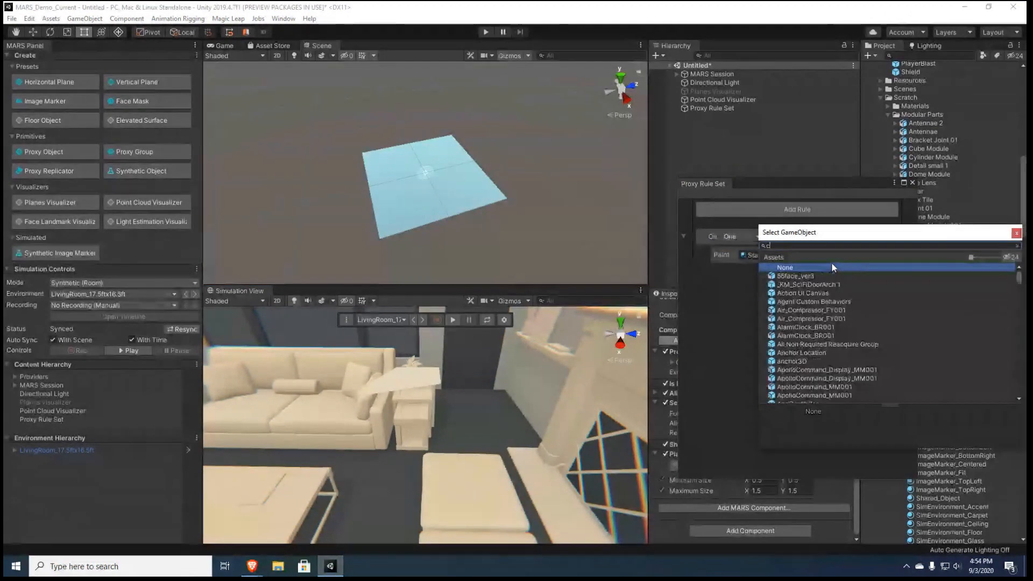
text(ube)
click(788, 318)
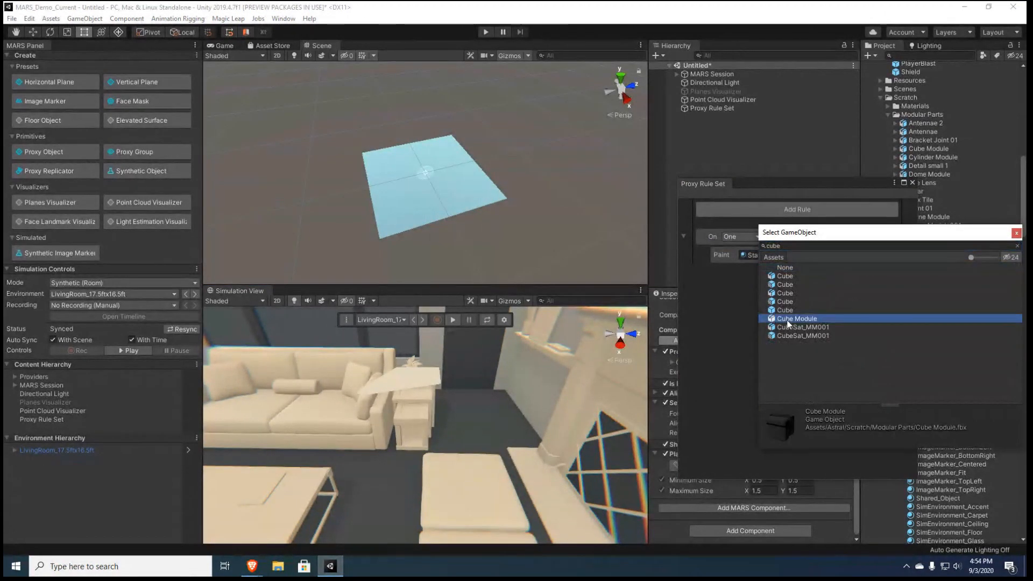
double_click(787, 319)
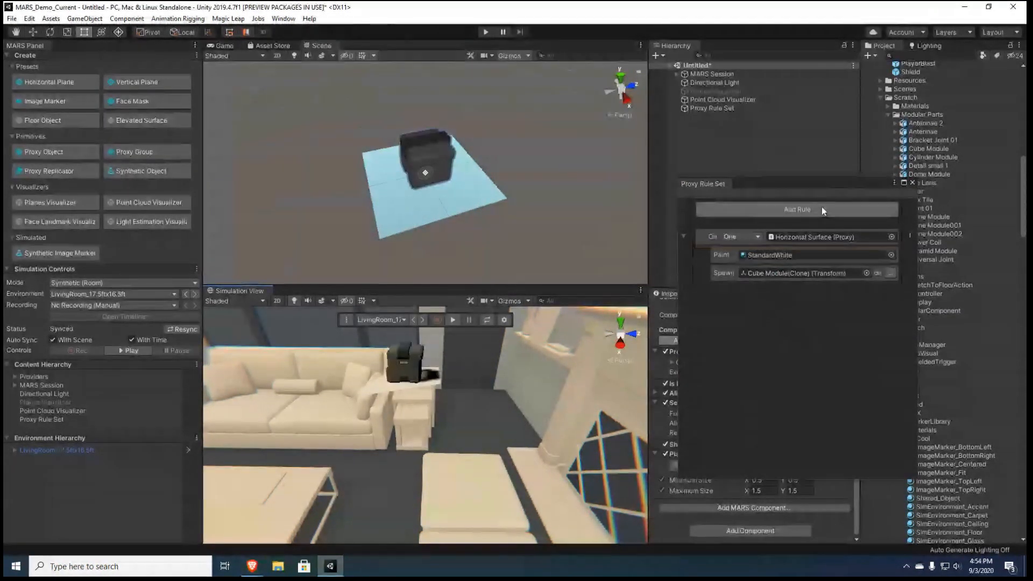
Focus the scene on the Cube Module spawned by the rule and move the Proxy Rule Set window over the MARS Panel
double_click(799, 274)
drag(819, 191, 383, 277)
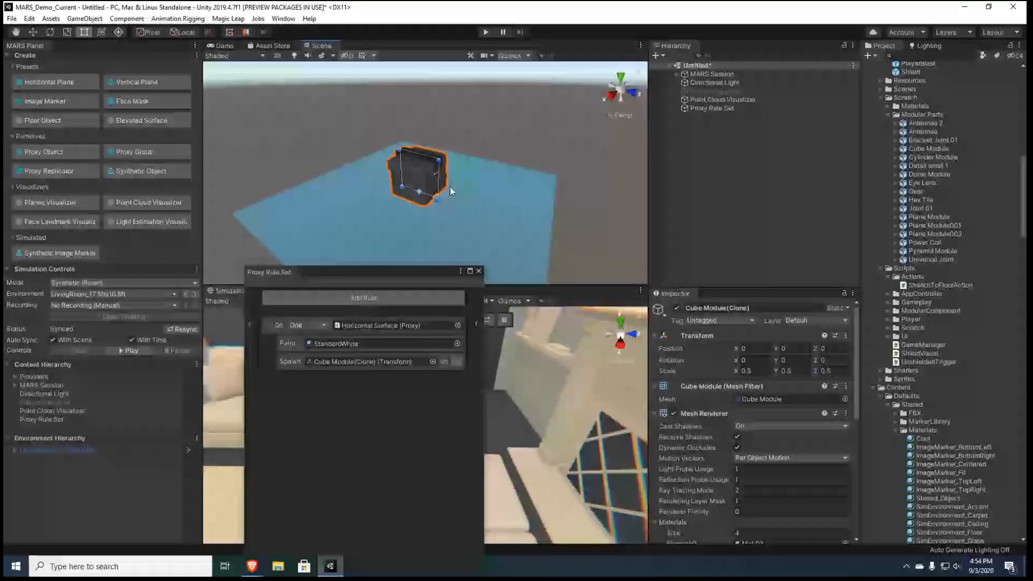
drag(409, 272, 181, 55)
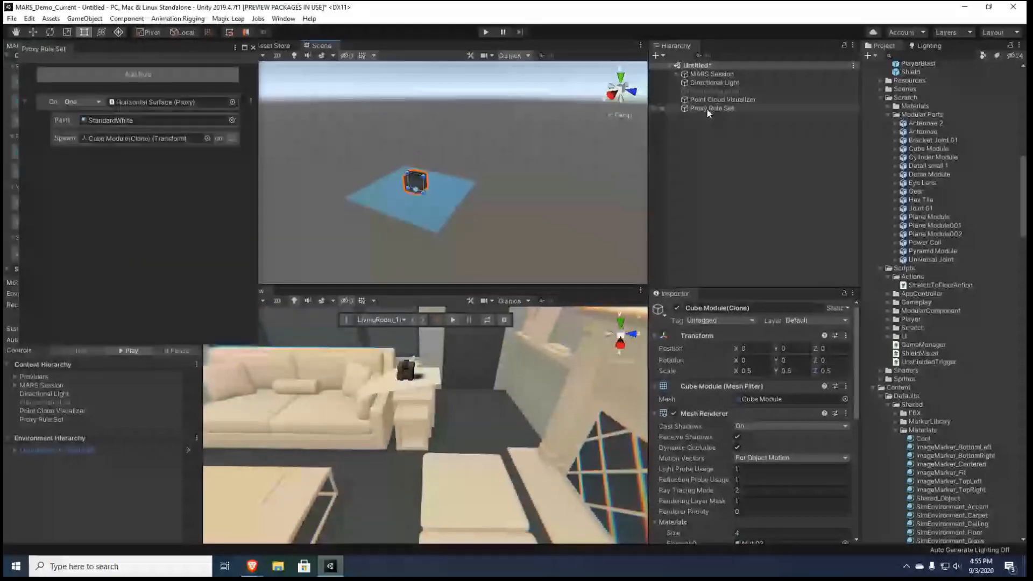
Expand the Proxy Rule Set hierarchy and examine the Horizontal Surface proxy with its StandardWhite and Cube Module children
click(705, 109)
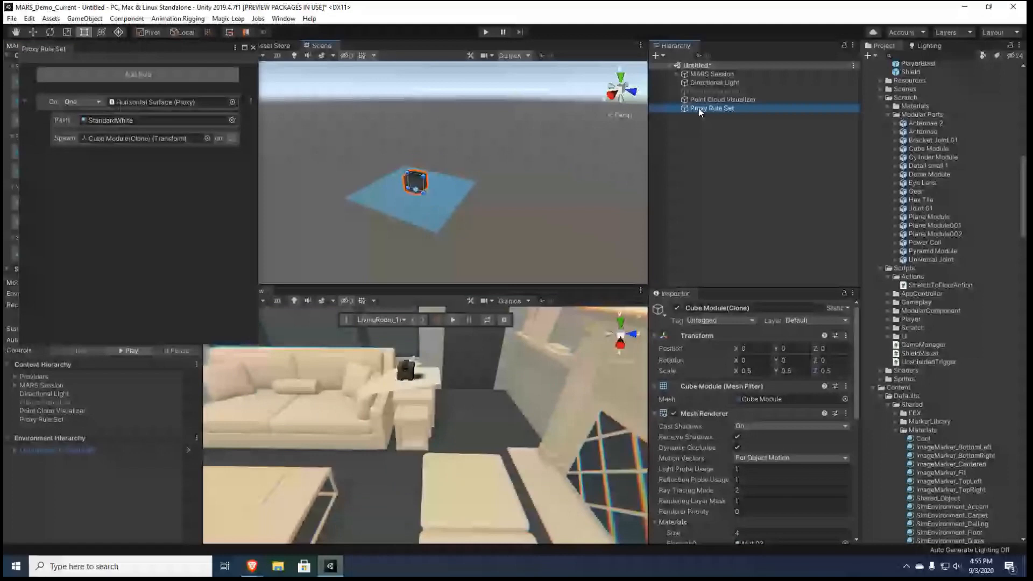
click(677, 108)
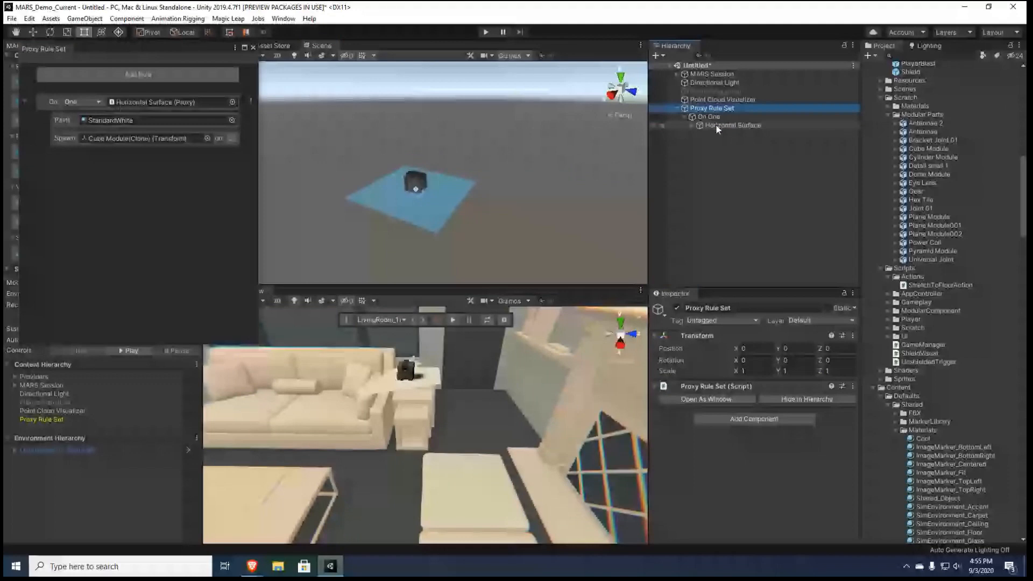
click(692, 125)
click(729, 134)
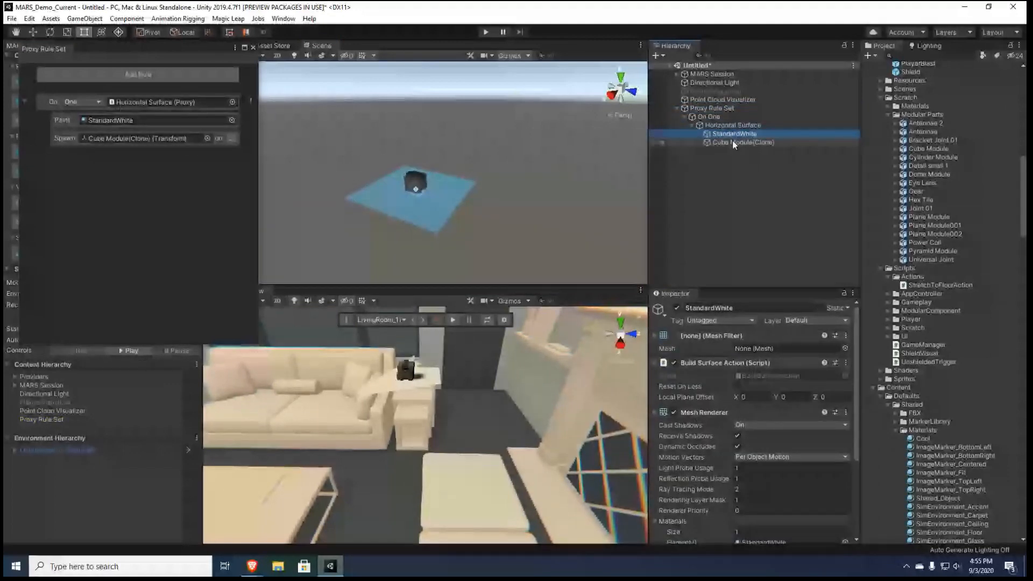
click(733, 142)
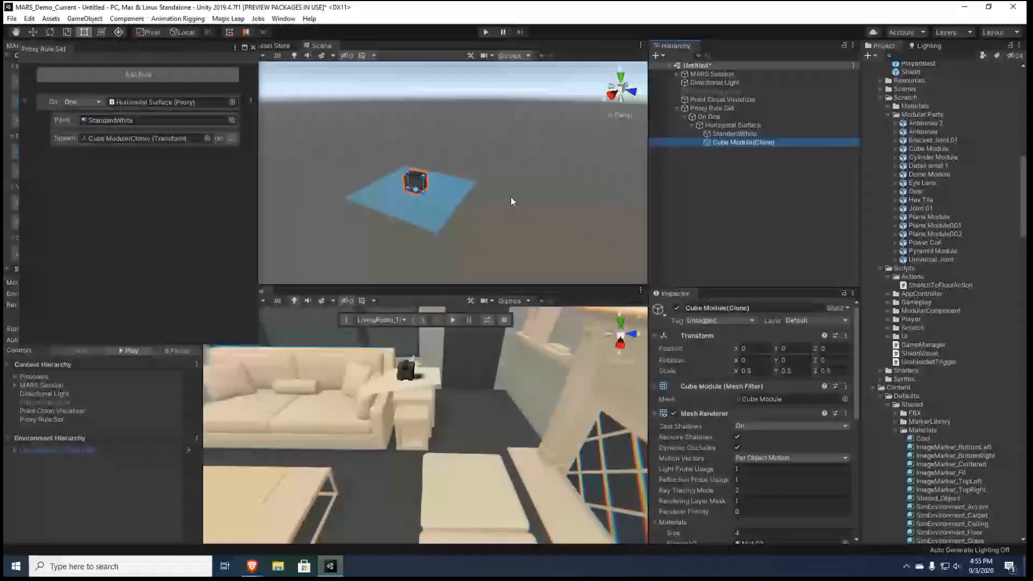
click(661, 125)
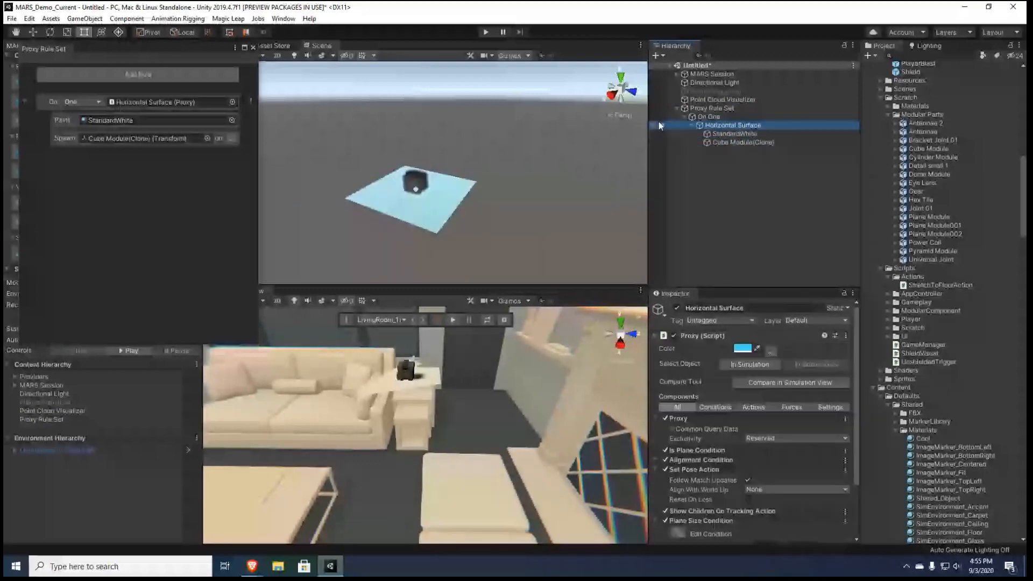
Make the Horizontal Surface rule spawn its Cube Module on the closest point landmark
click(230, 139)
mouse_move(256, 160)
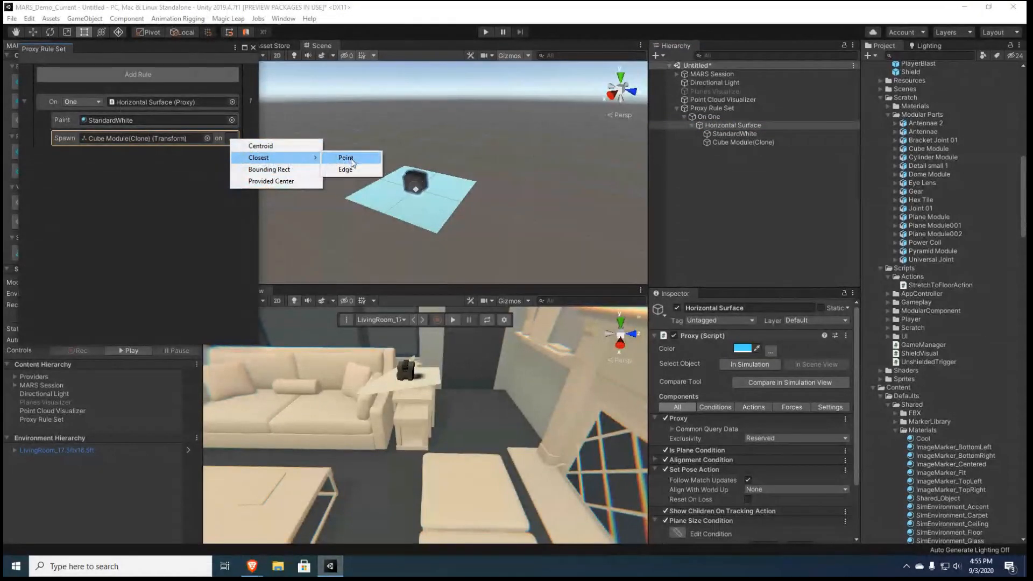
click(351, 158)
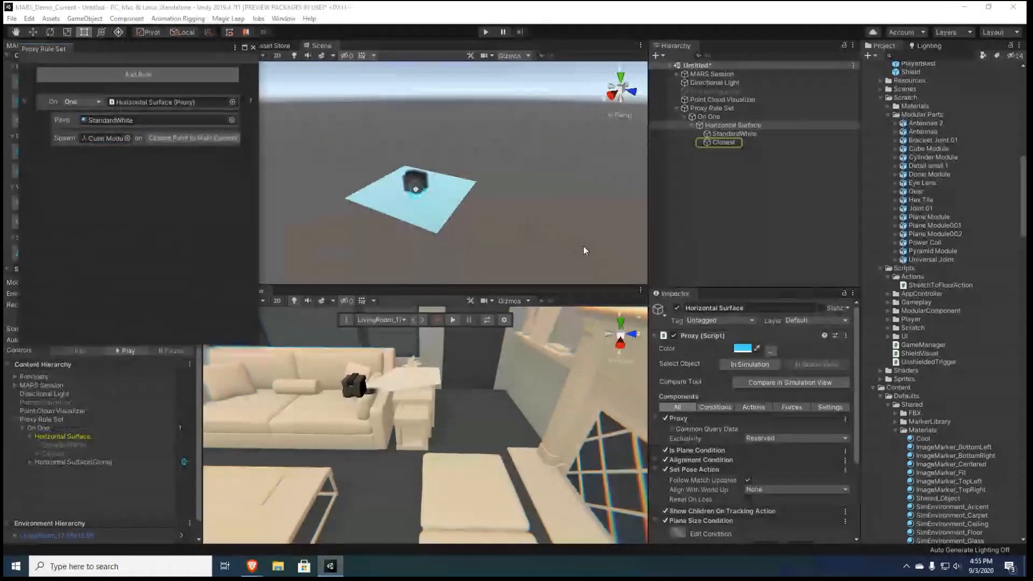
Try the Edge type on the Closest landmark, view the cube from another angle, and set the type back to Point
click(723, 142)
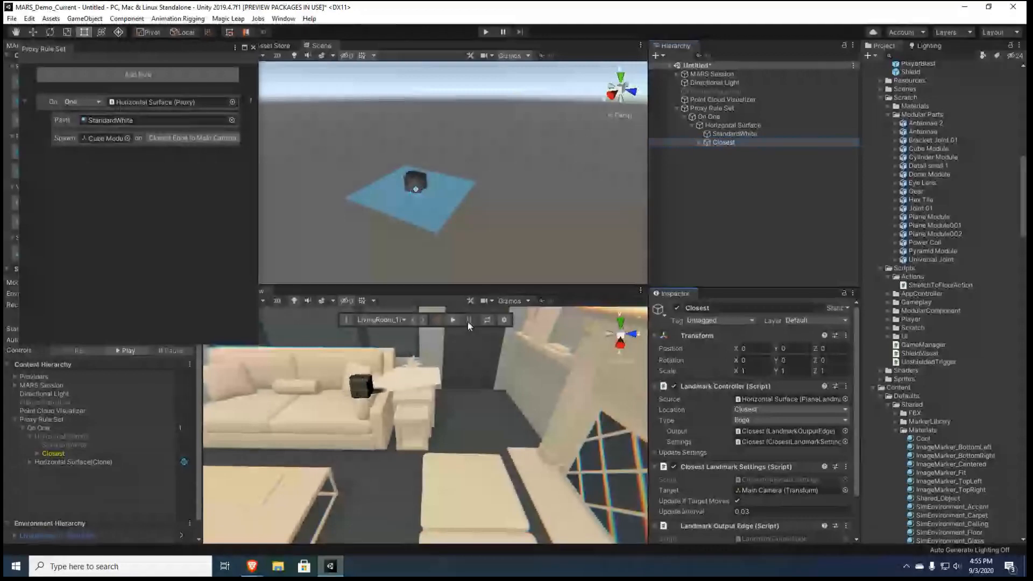
right_drag(467, 322, 708, 423)
key(w)
key(s)
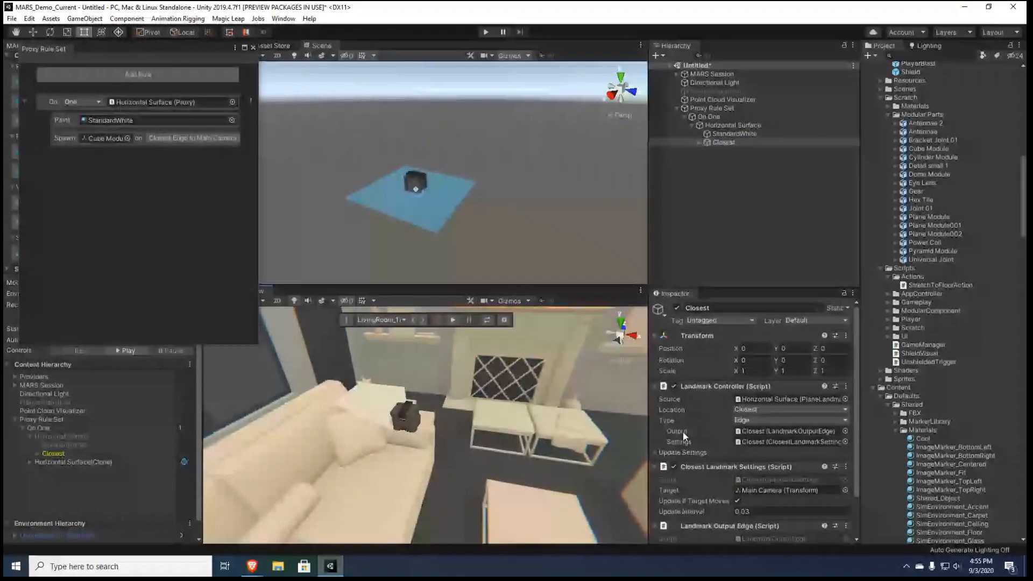
click(753, 419)
click(751, 430)
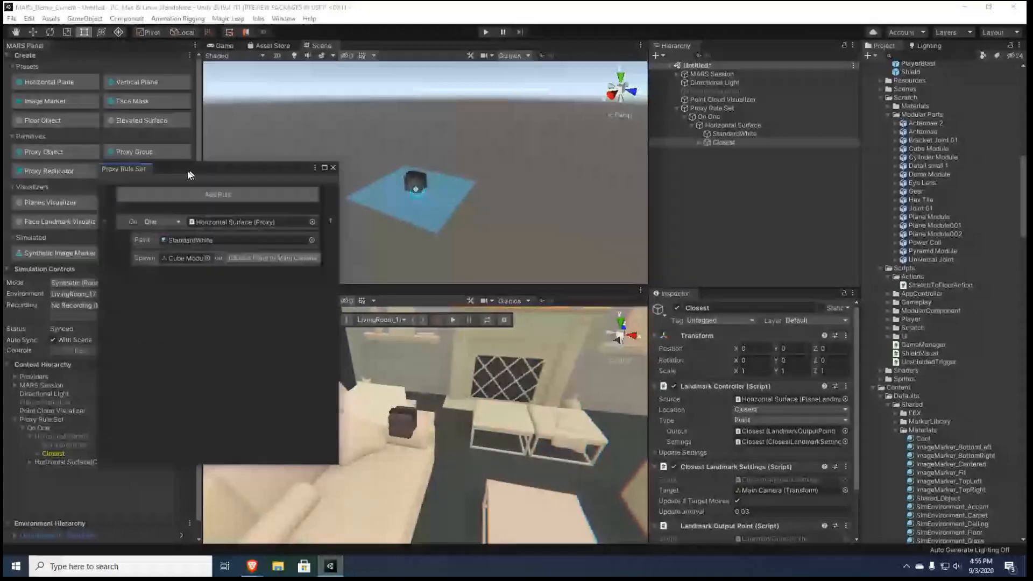
Add a second rule for one Horizontal Surface and enable the maximum size of 1.5 by 1.5 in its Plane Size Condition
click(108, 211)
click(279, 296)
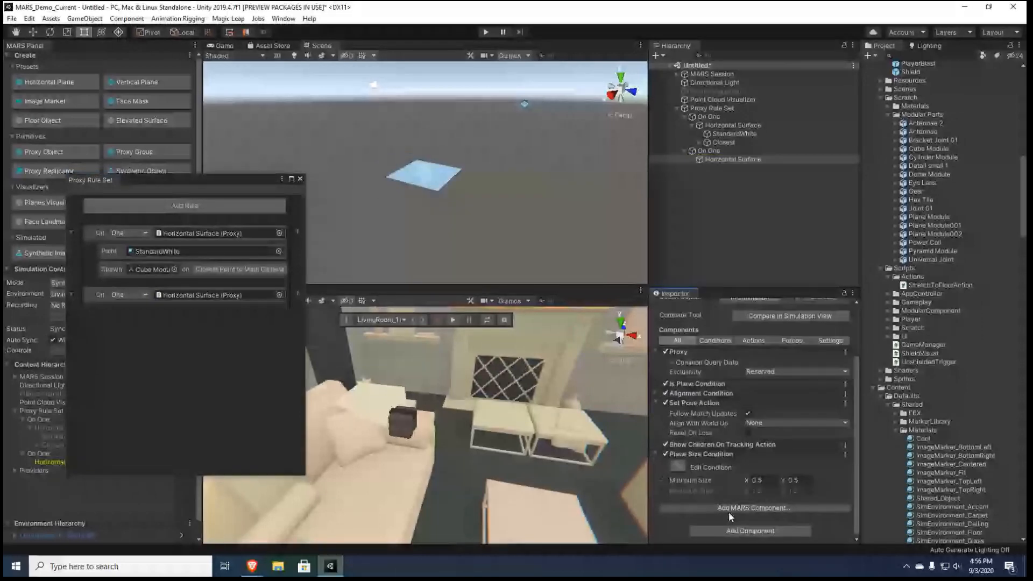
click(660, 491)
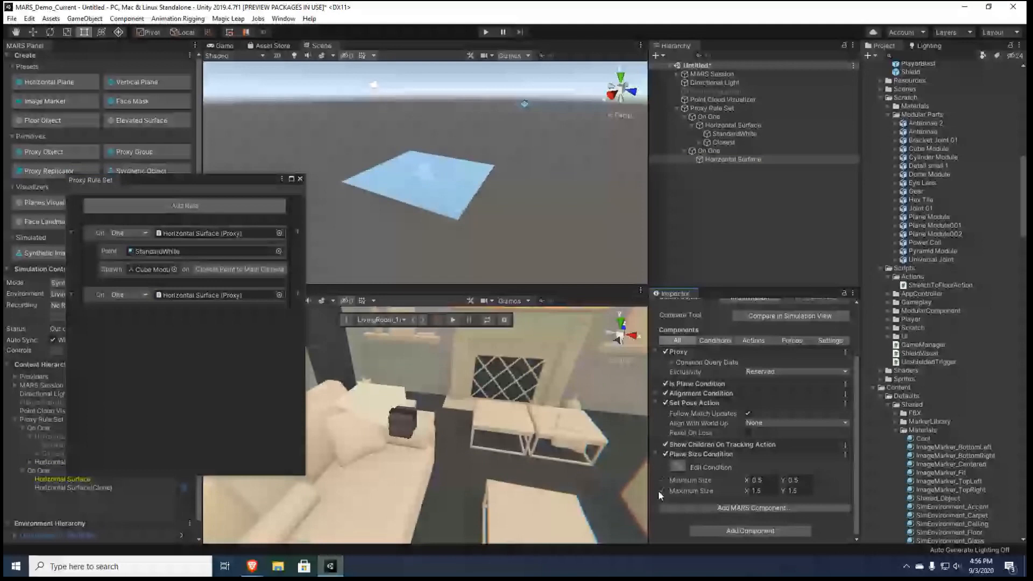
Add paint content with the StandardWhite material to the second Horizontal Surface rule
right_click(97, 296)
click(142, 317)
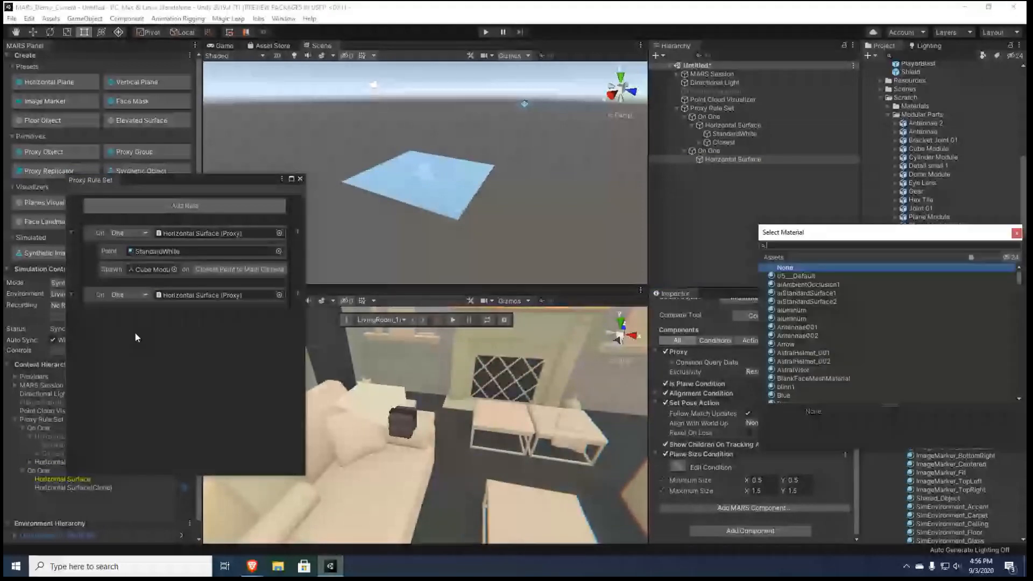
text(stand)
click(812, 328)
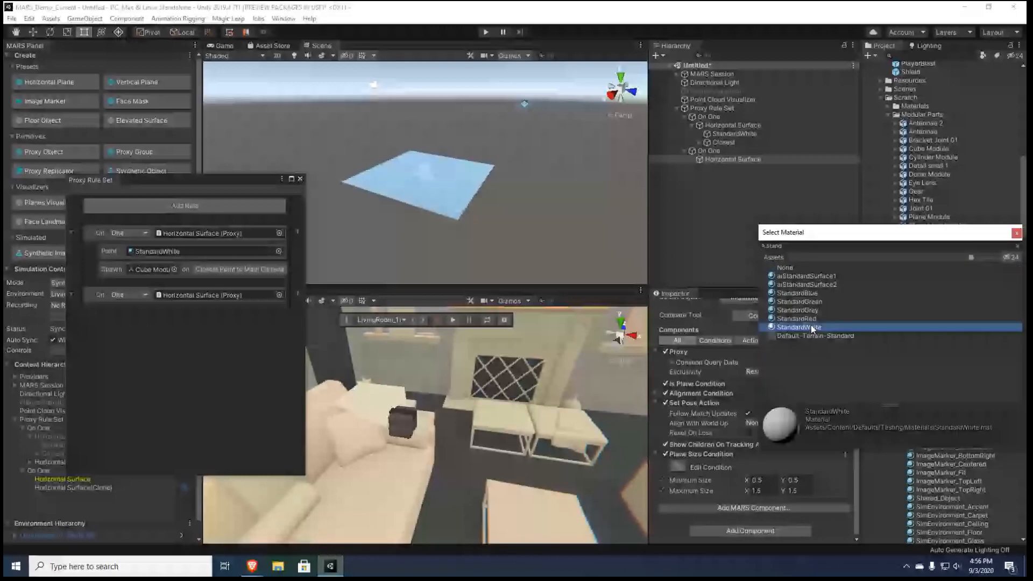
double_click(813, 329)
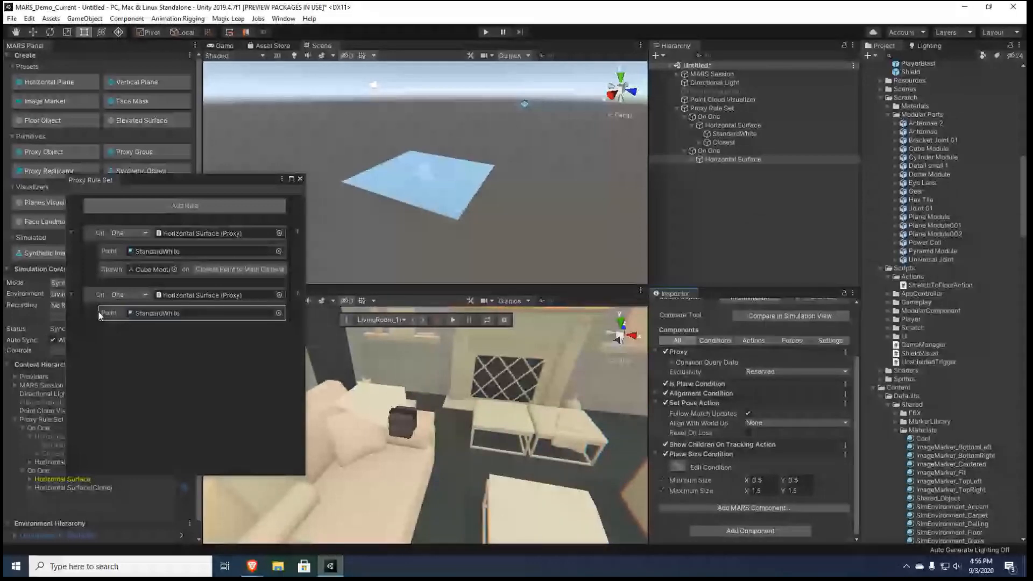
Add the Cube Module as spawned object content in the second Horizontal Surface rule
right_click(98, 311)
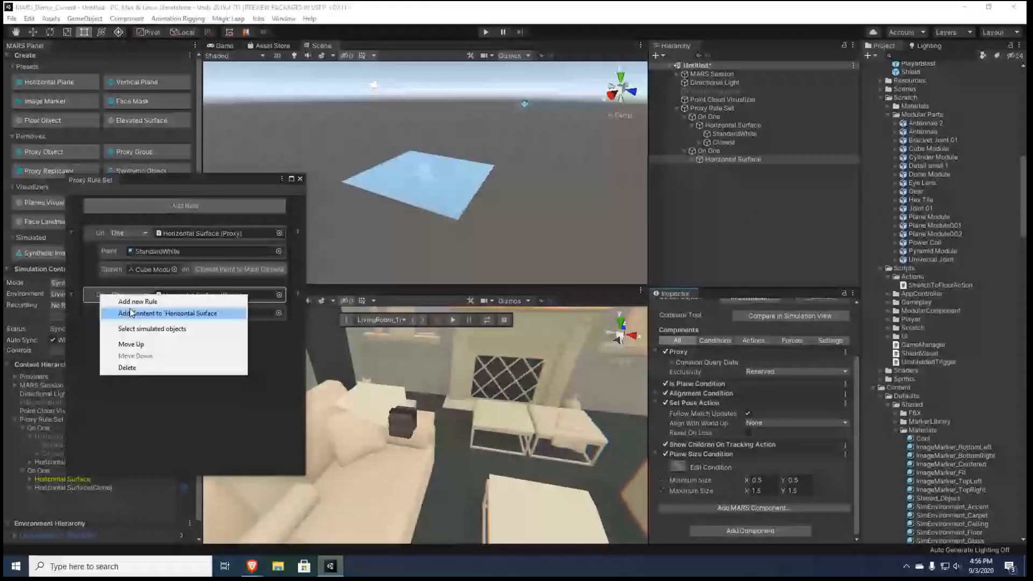
click(131, 312)
text(cube)
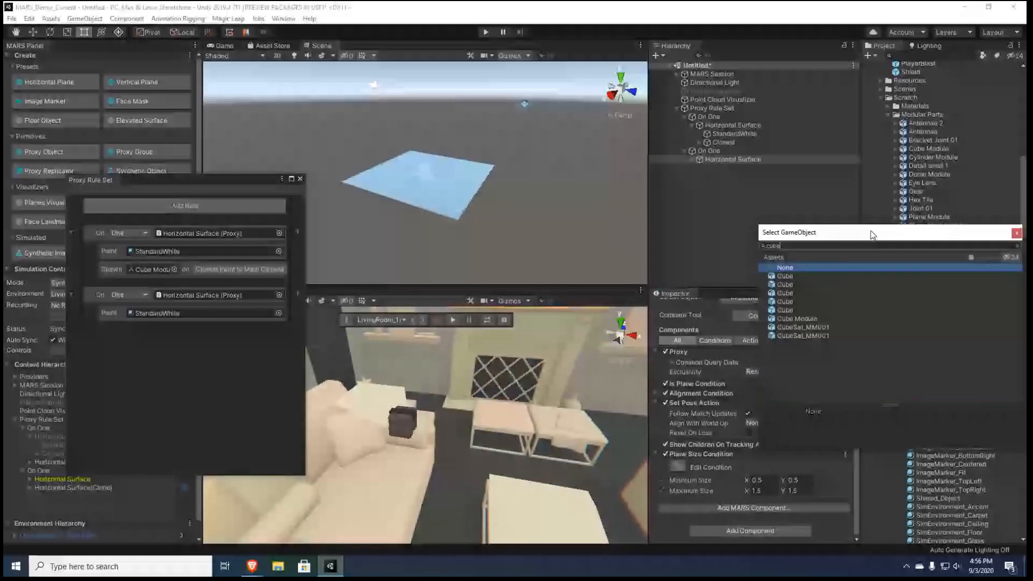
double_click(797, 319)
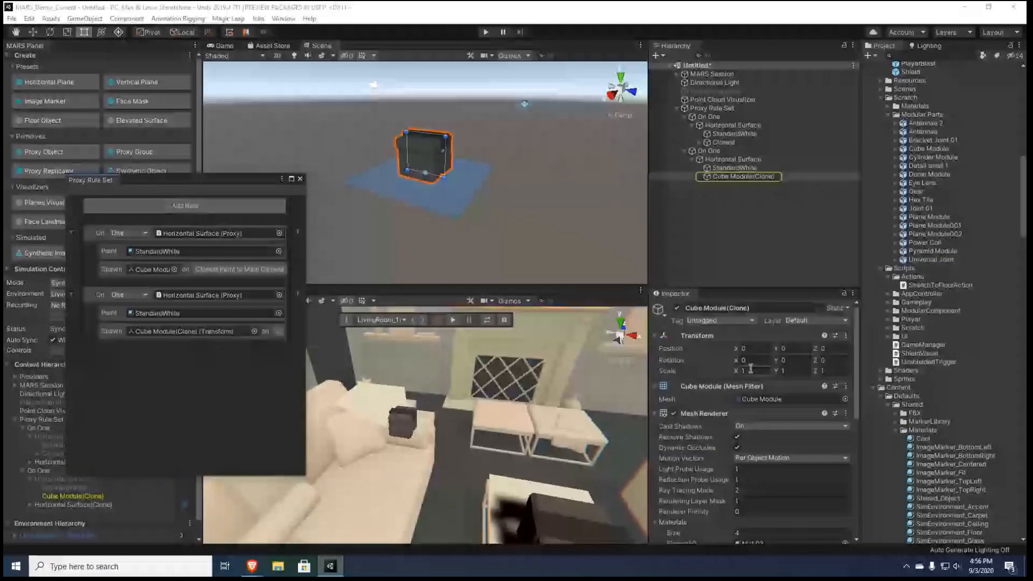
Scale the second rule's Cube Module to 0.25 in X and Z and spawn it on the closest point to the Main Camera
click(750, 370)
key(BackSpace)
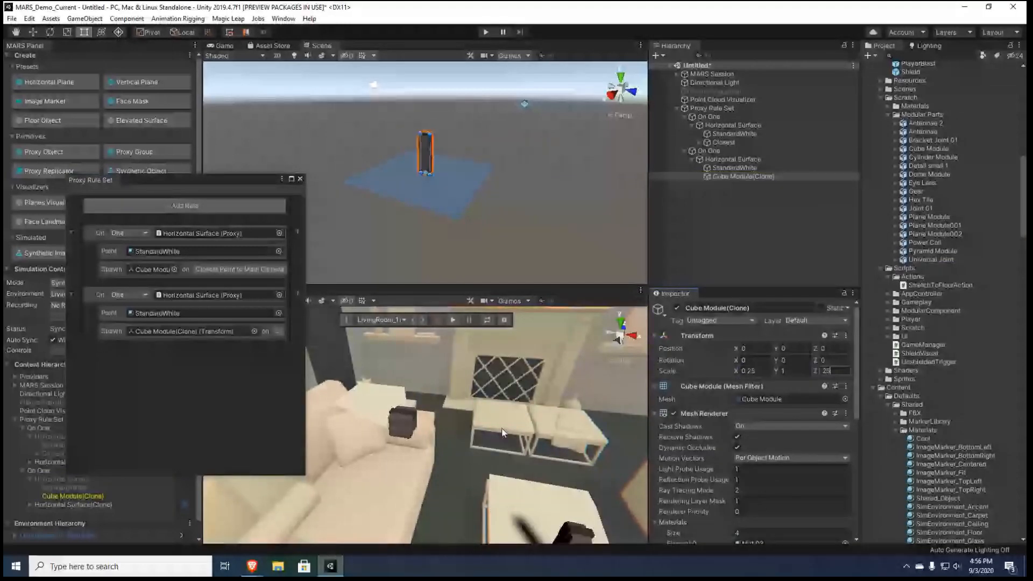
alt+drag(502, 429, 441, 413)
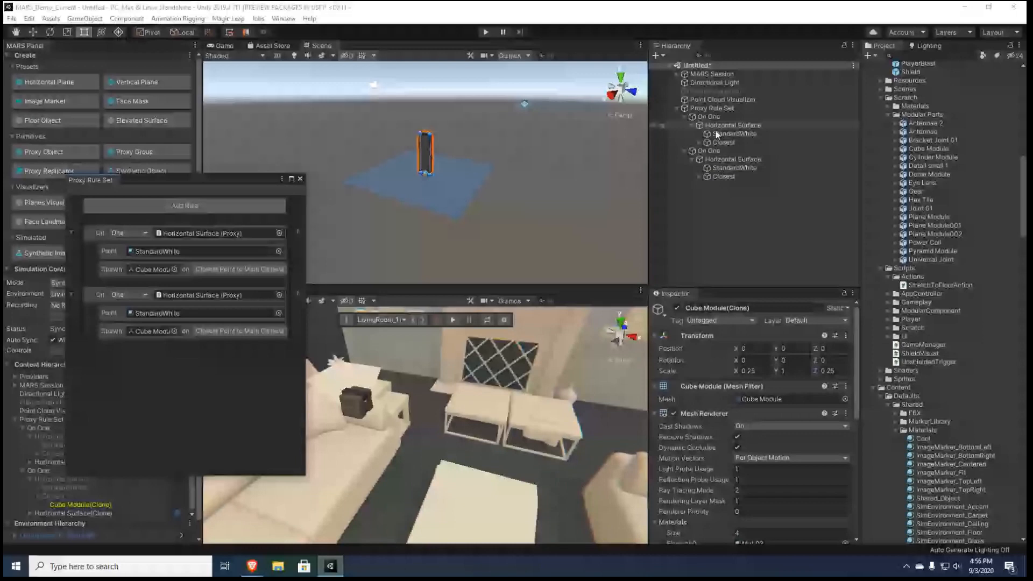
Set the target of the first rule's Closest landmark to the On One transform and view the cube placement in the living room
click(240, 270)
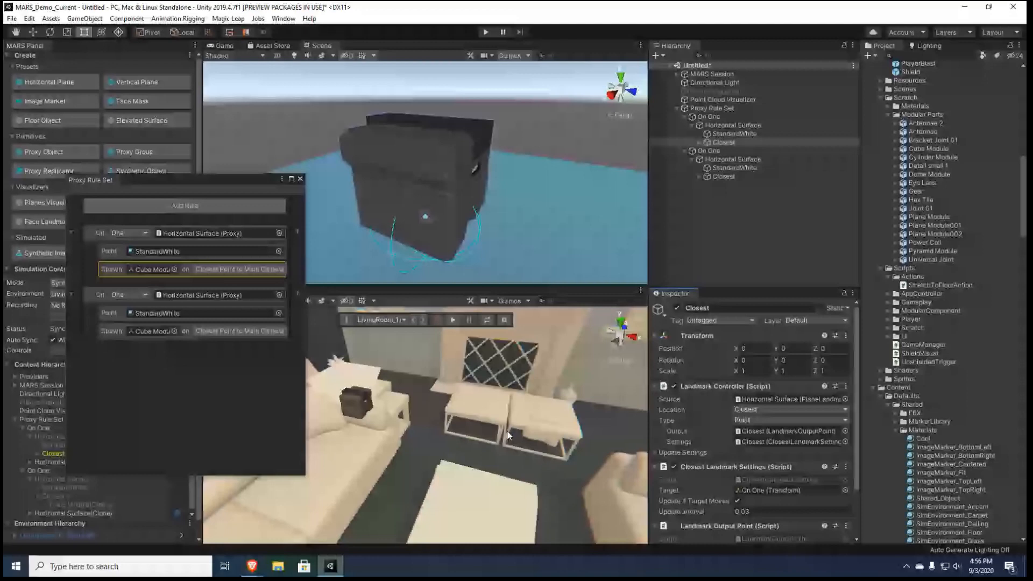
right_drag(479, 425, 389, 458)
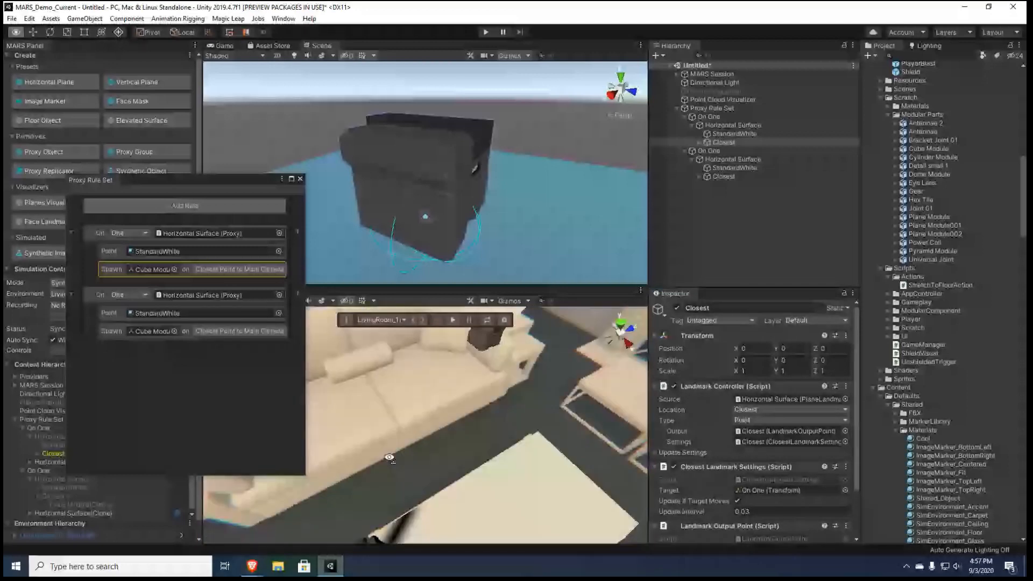
right_drag(389, 457, 409, 449)
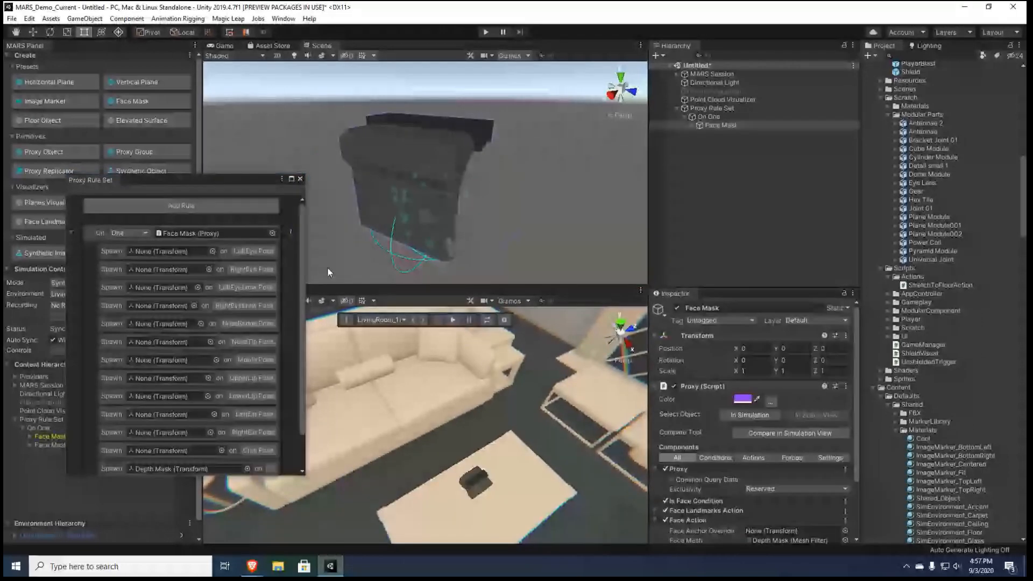
Delete the StandardWhite paint content from the Face Mask rule
click(289, 236)
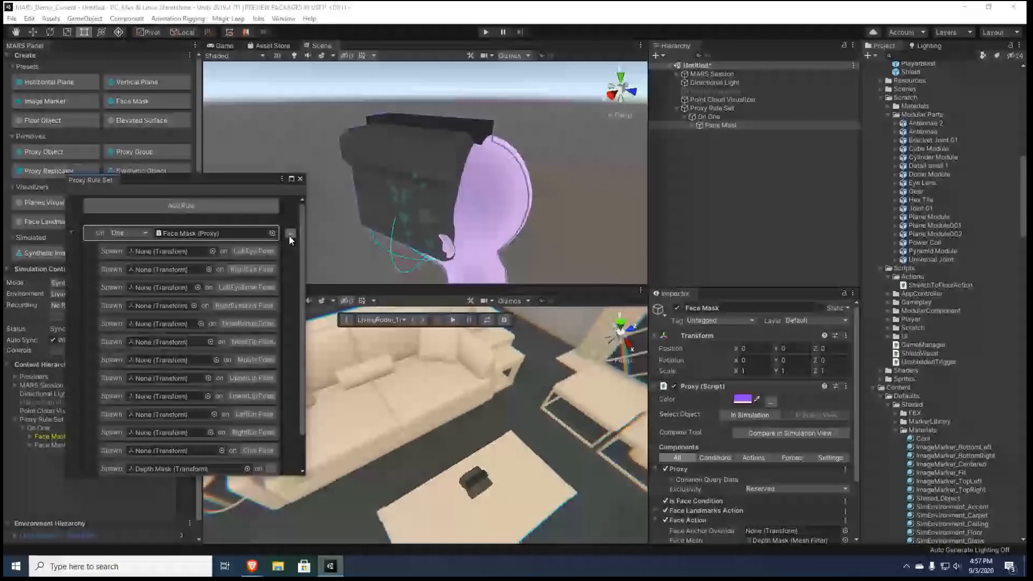
scroll(279, 279, down, 1)
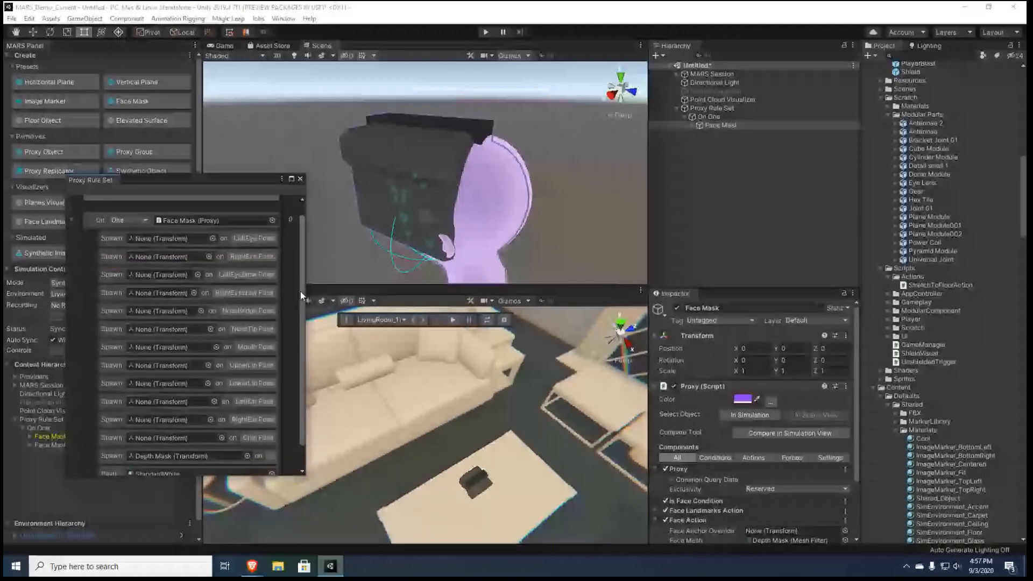
scroll(294, 333, down, 2)
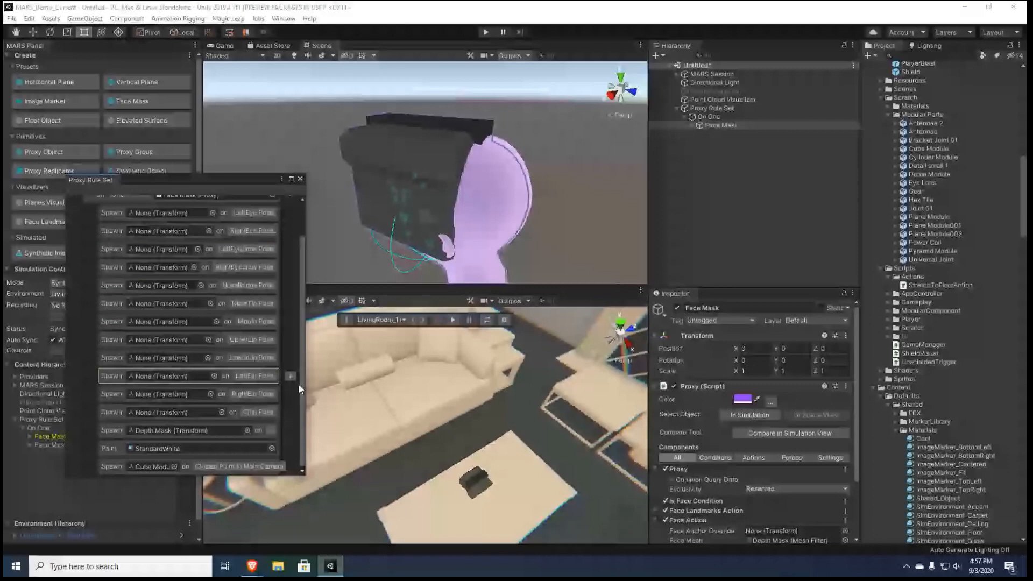
right_click(105, 448)
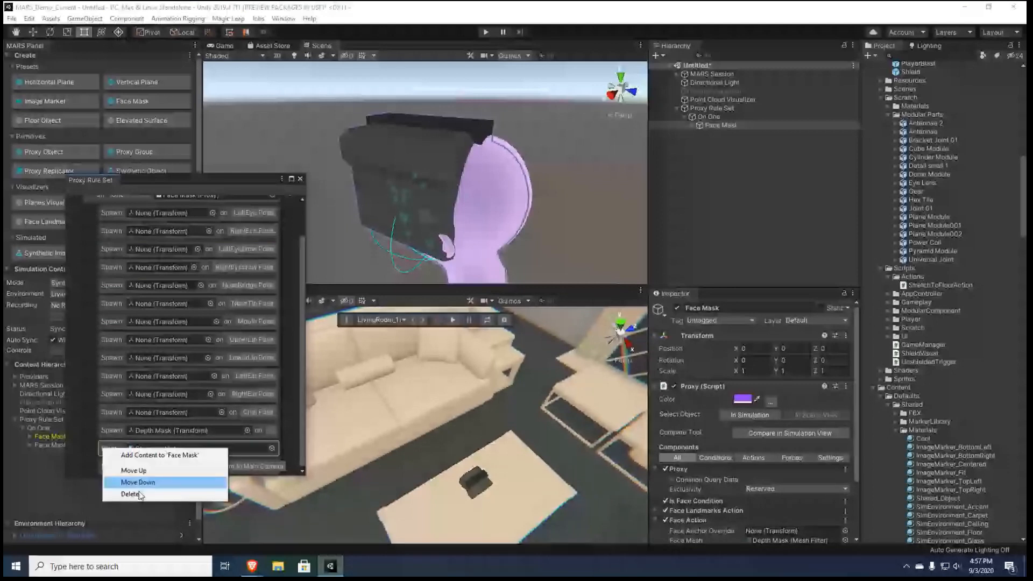
click(141, 495)
Switch the rule's proxy from Face Mask to the Image Marker preset
click(290, 212)
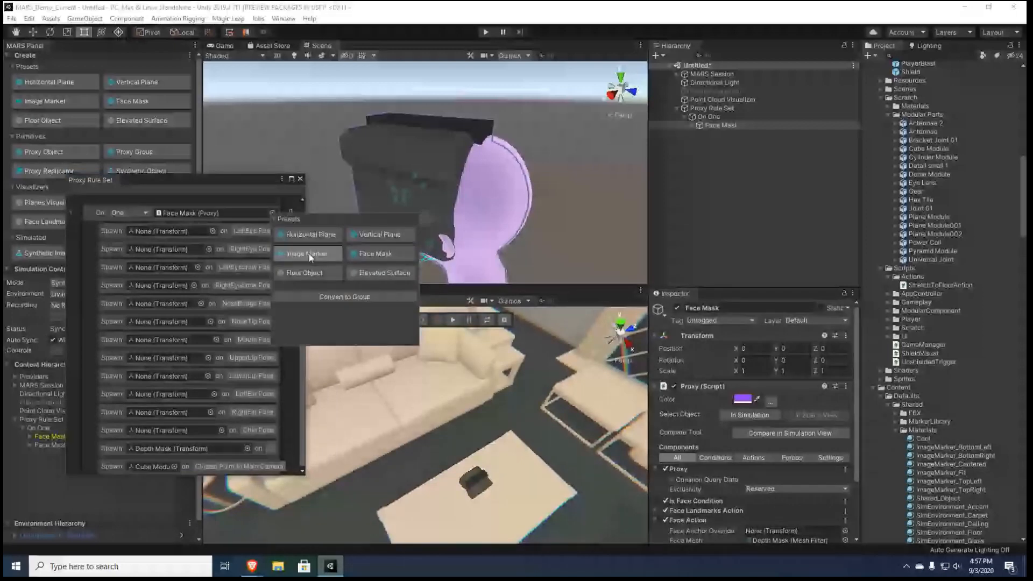
click(309, 254)
click(265, 269)
click(184, 333)
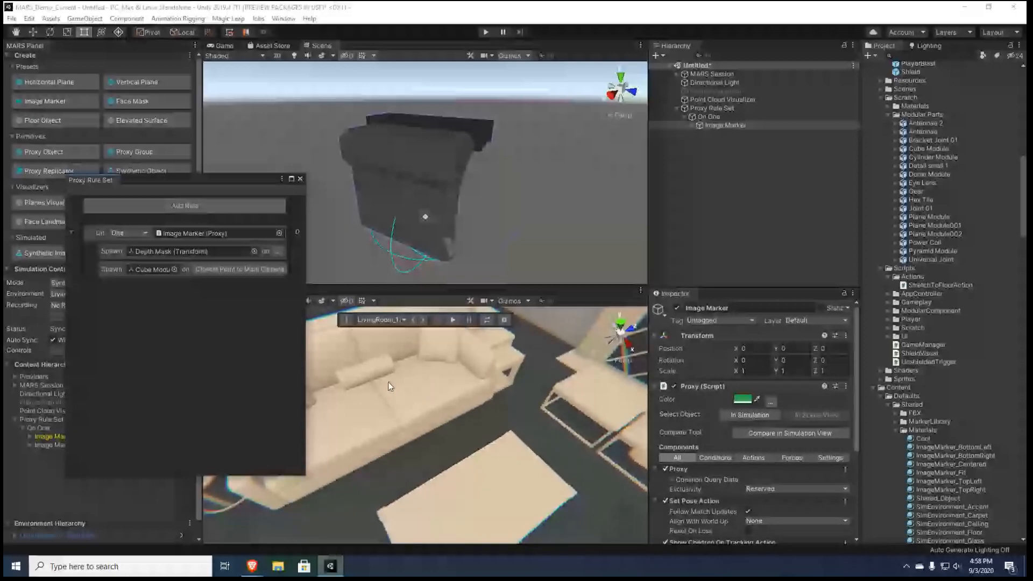
Switch to the browser's screen-sharing notice and stop sharing the screen
mouse_move(258, 567)
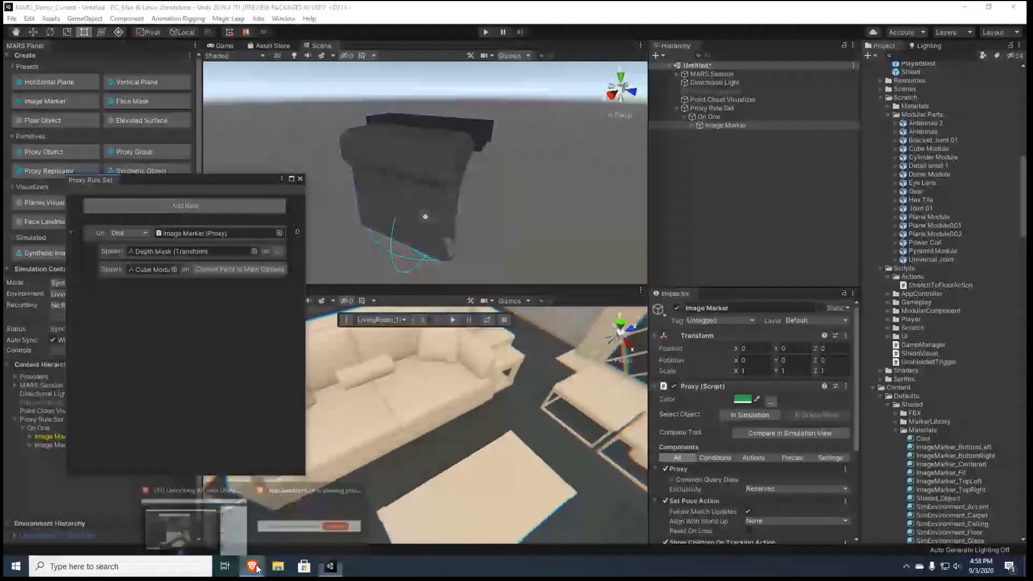
click(327, 526)
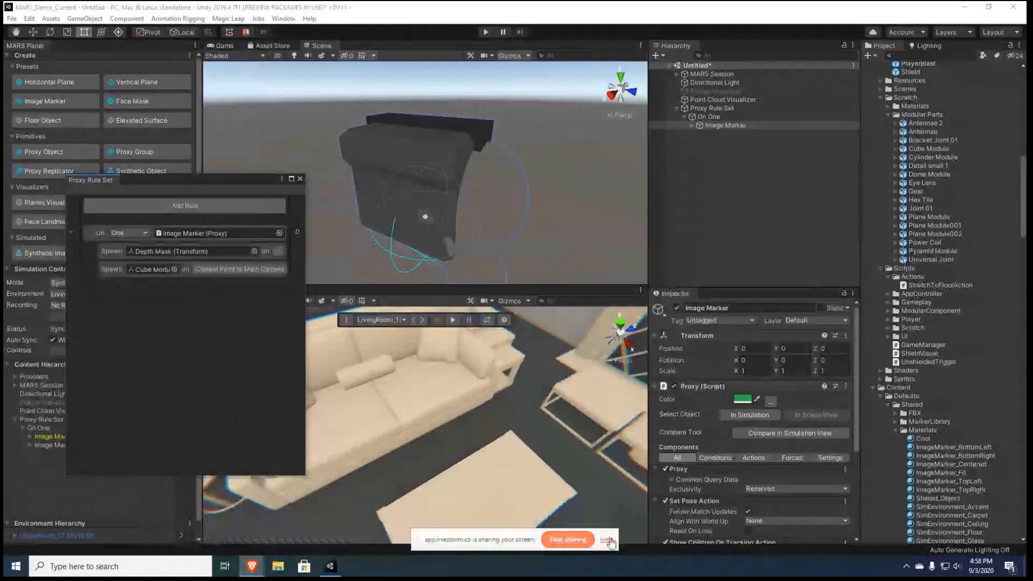
click(568, 539)
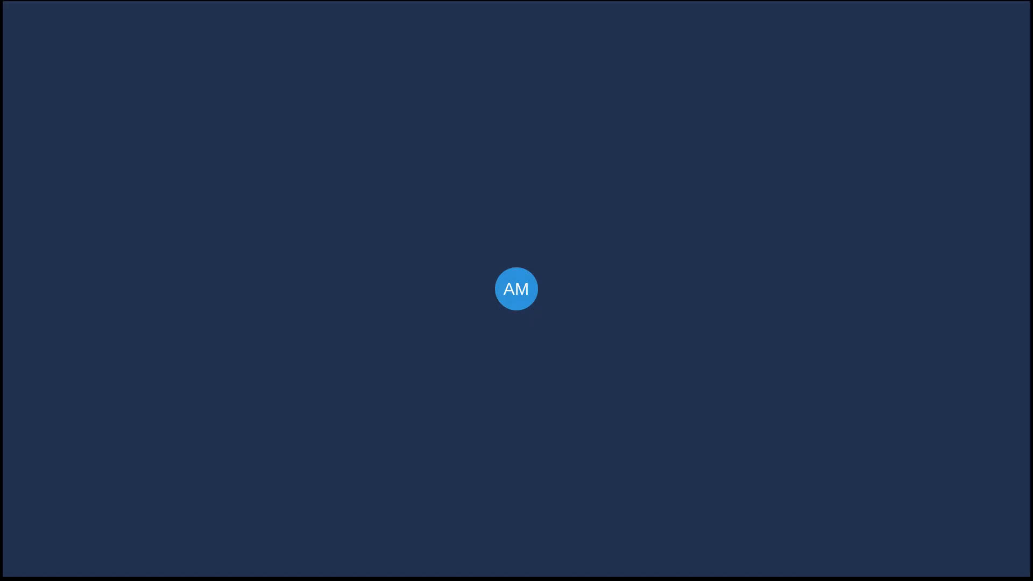